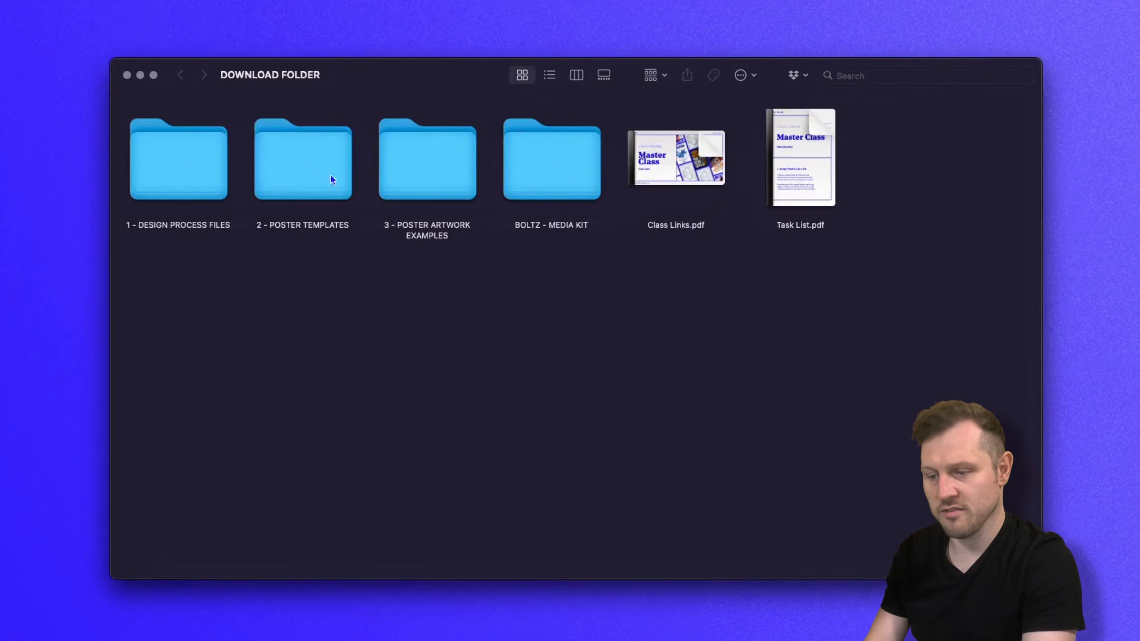
# Open the 3 - POSTER ARTWORK EXAMPLES folder and look over the three LunarLift poster variants in Illustrator
pyautogui.doubleClick(456, 164)
pyautogui.click(156, 189)
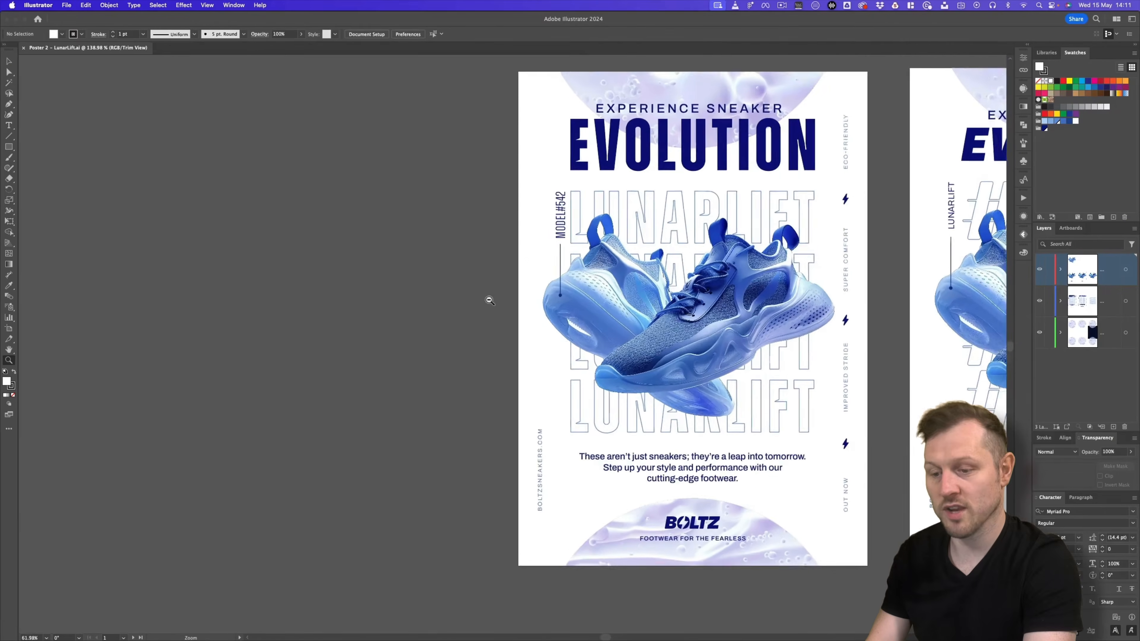
pyautogui.moveTo(778, 255); pyautogui.dragTo(449, 270)
pyautogui.moveTo(709, 244); pyautogui.dragTo(553, 270)
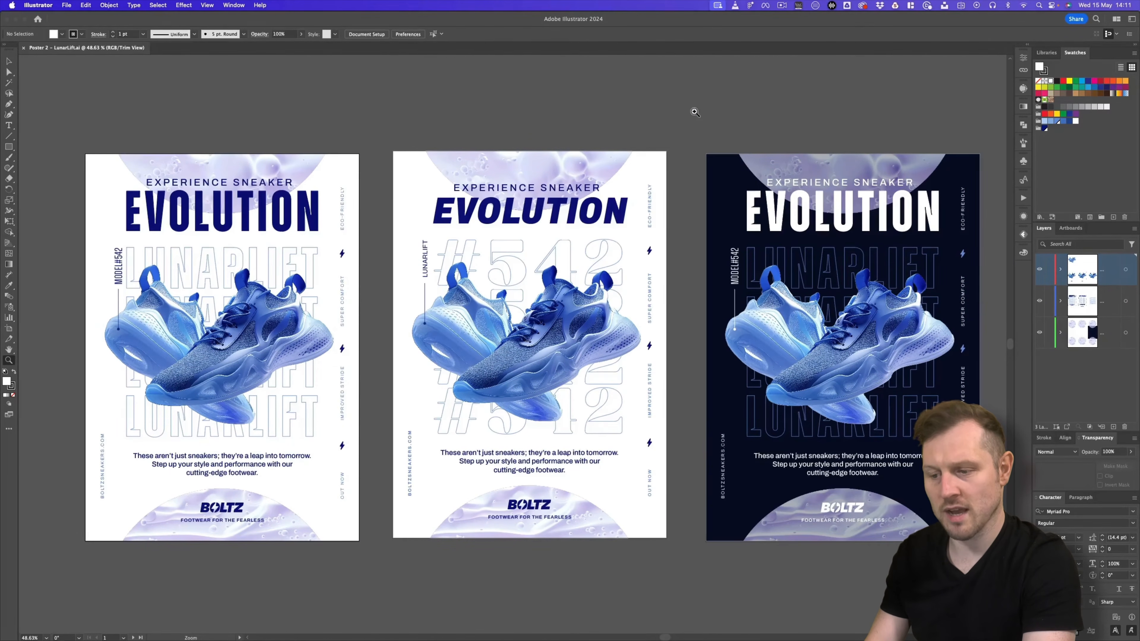
# Turn off Trim View and toggle the grid on and off to examine the layout of the finished posters
pyautogui.click(207, 8)
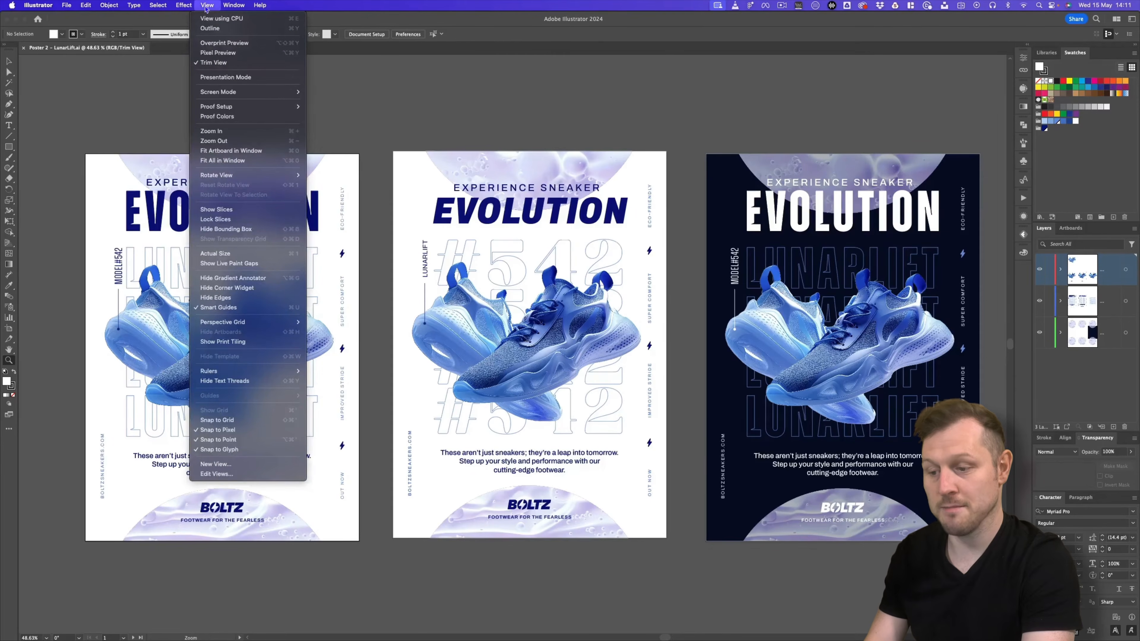
pyautogui.click(220, 64)
pyautogui.press('super+apostrophe')
pyautogui.press('super+apostrophe')
pyautogui.moveTo(436, 282); pyautogui.dragTo(450, 274)
pyautogui.press('super+apostrophe')
pyautogui.press('super+apostrophe')
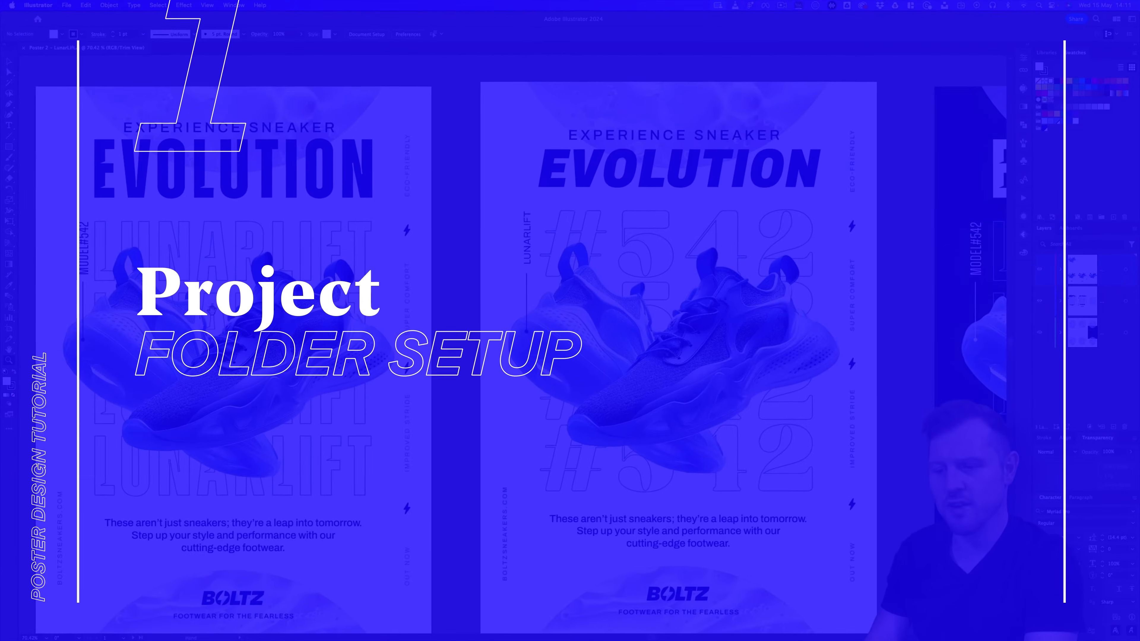
pyautogui.moveTo(211, 309); pyautogui.dragTo(513, 294)
pyautogui.press('v')
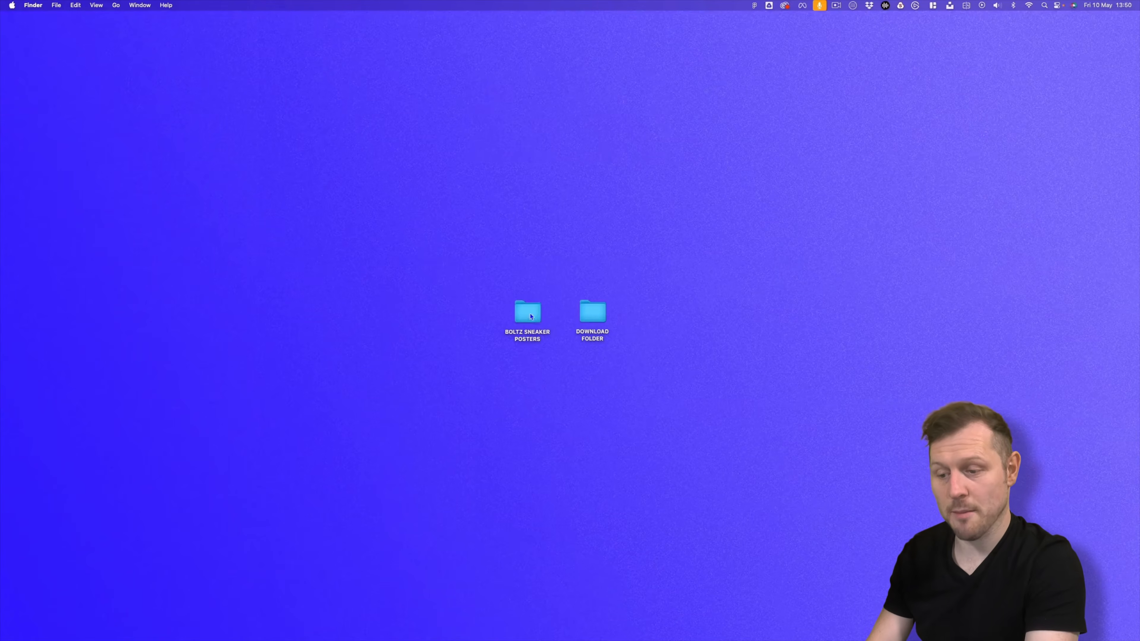
pyautogui.click(530, 317)
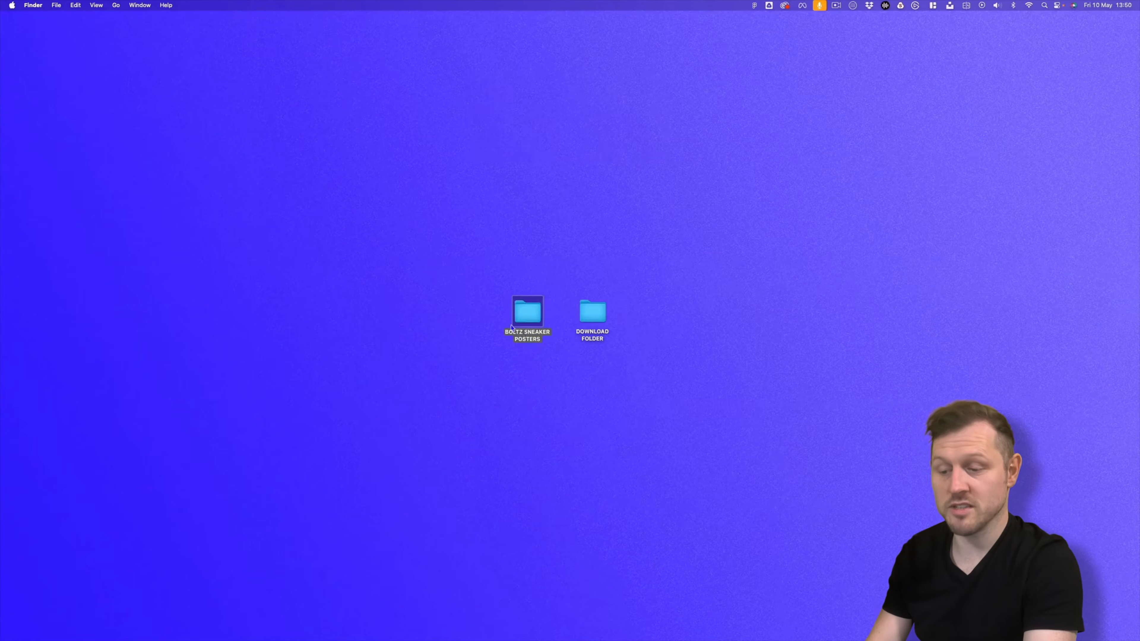
pyautogui.click(520, 361)
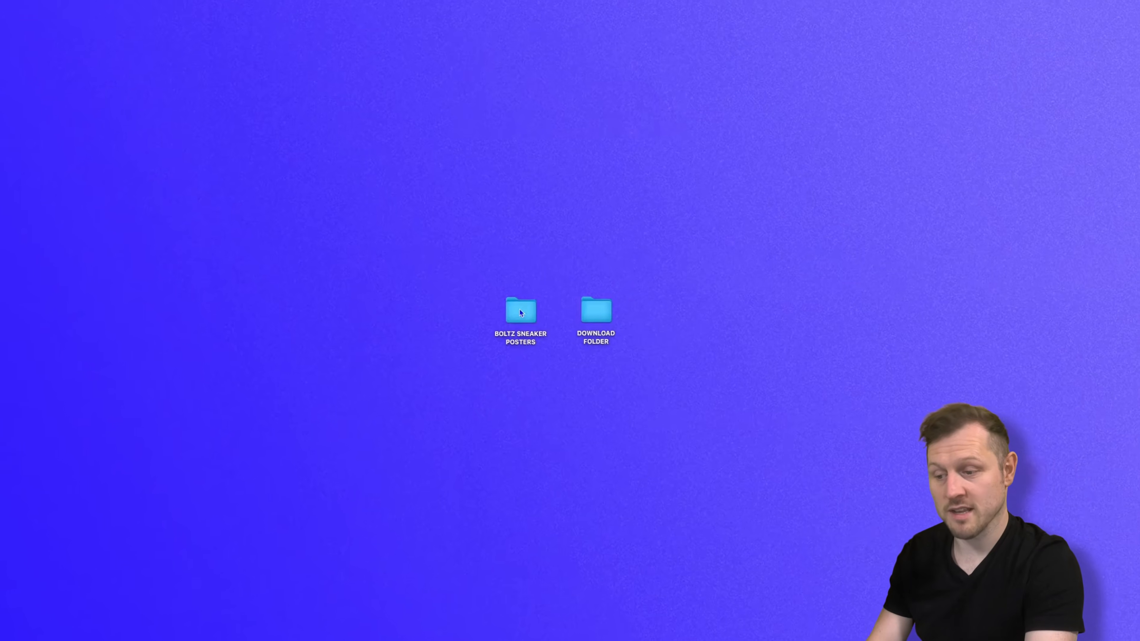
pyautogui.click(511, 305)
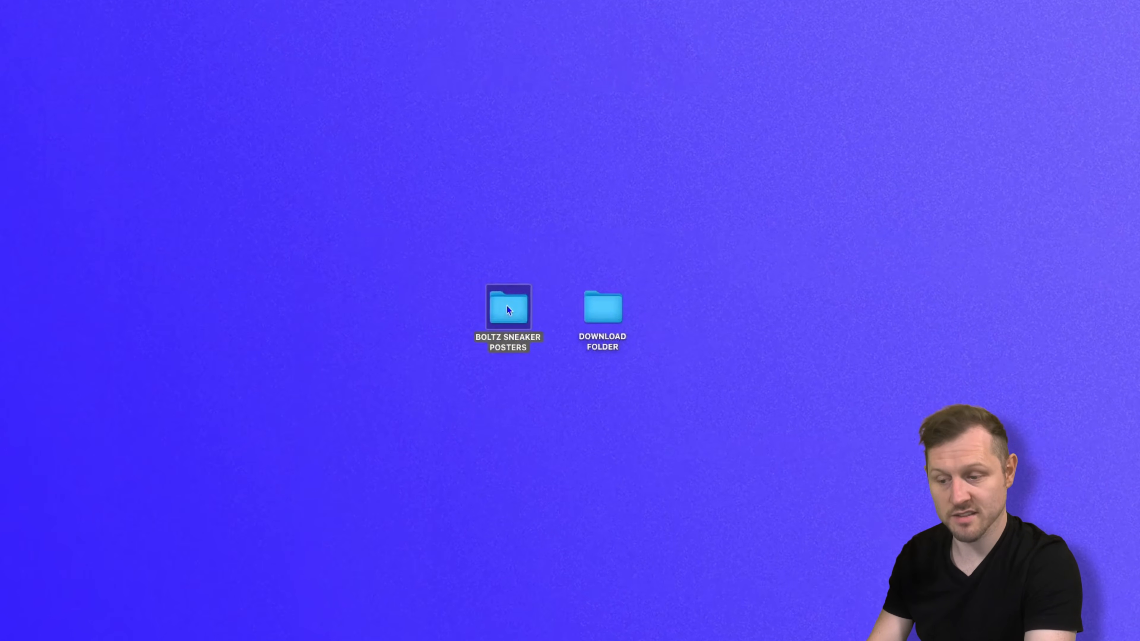
pyautogui.click(509, 434)
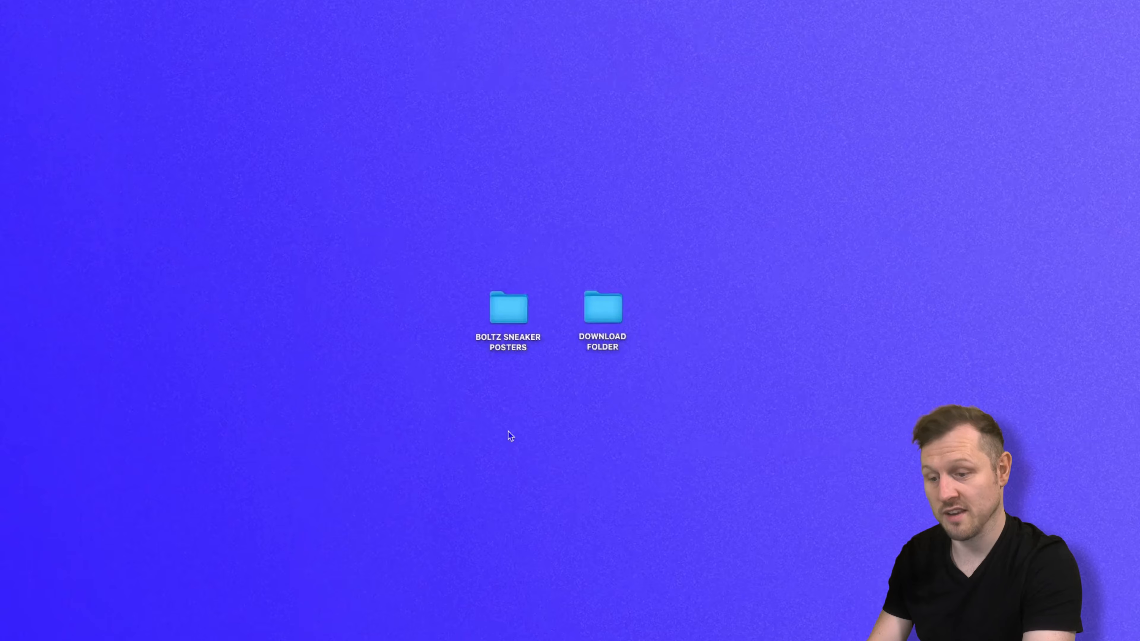
# Look inside the 8 - Blank Project Folder, found under 1 - DESIGN PROCESS FILES in the DOWNLOAD FOLDER, and return to its parent folder
pyautogui.click(610, 306)
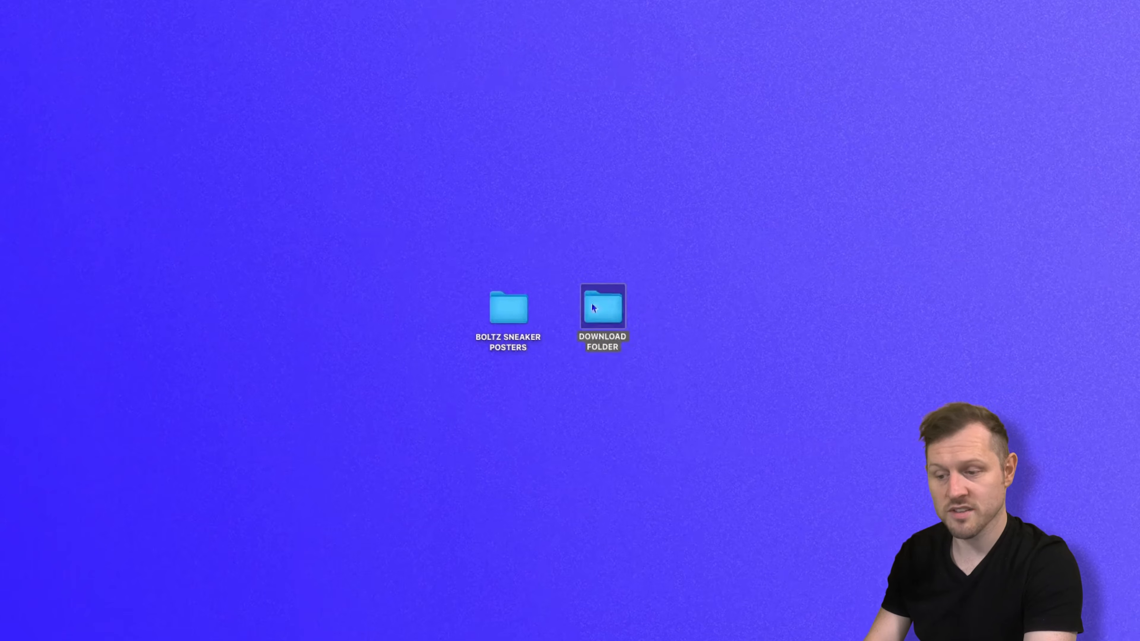
pyautogui.doubleClick(608, 312)
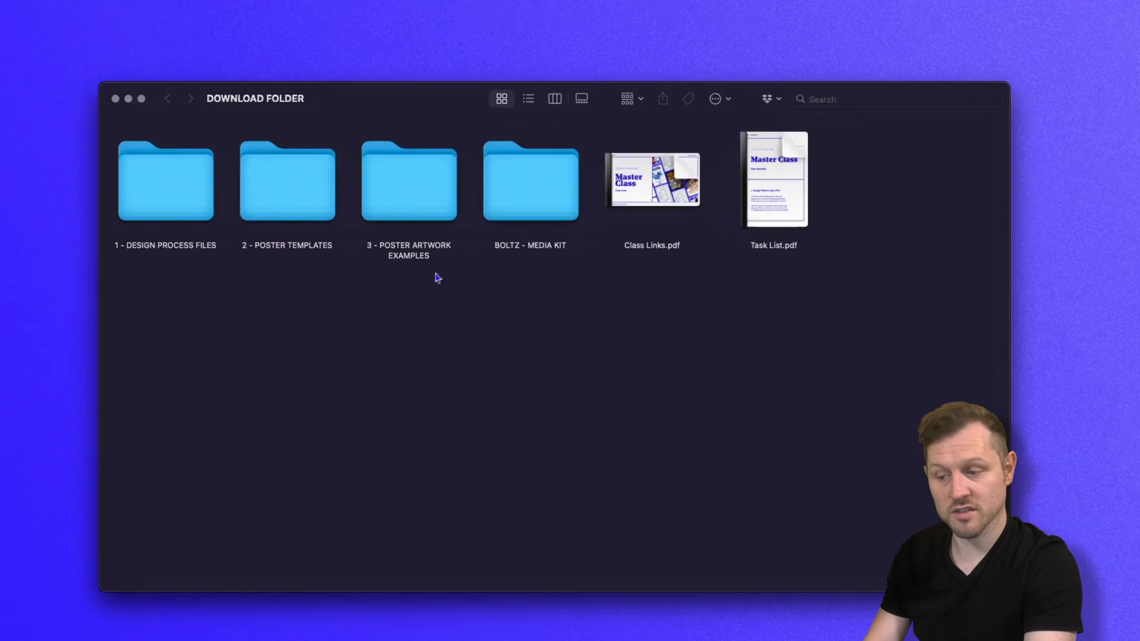
pyautogui.click(171, 189)
pyautogui.doubleClick(165, 182)
pyautogui.click(197, 380)
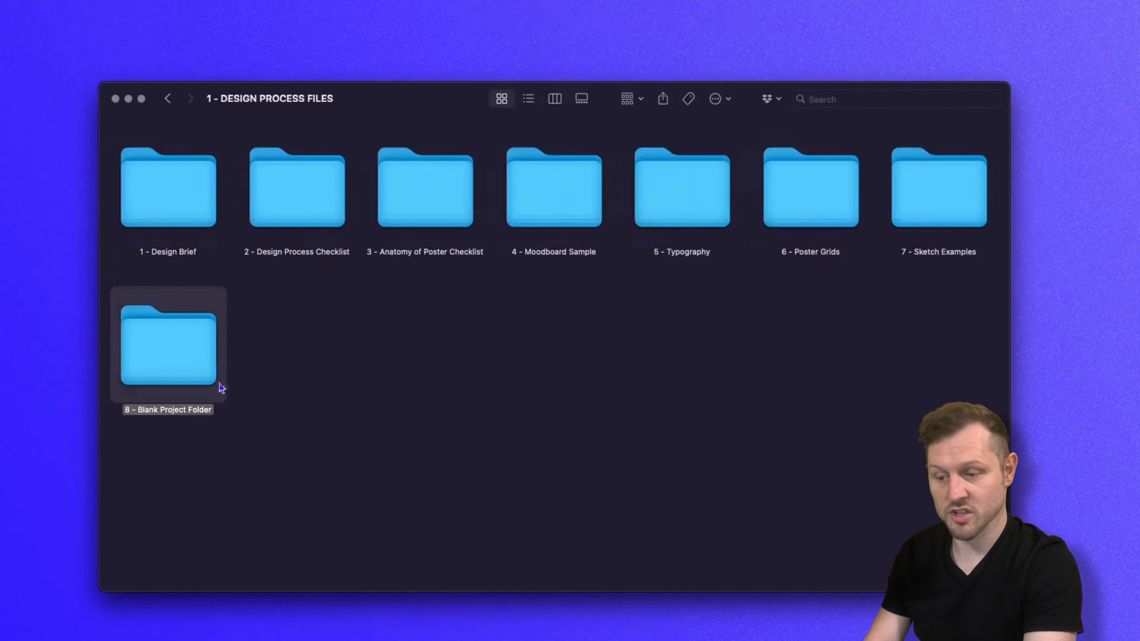
pyautogui.doubleClick(171, 349)
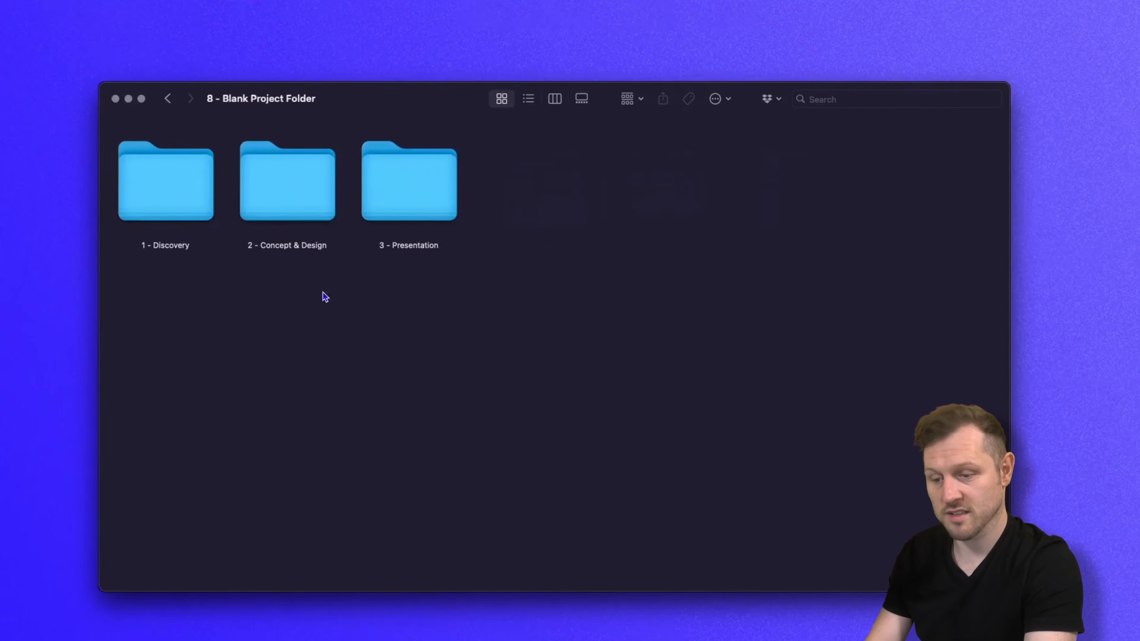
pyautogui.click(167, 99)
pyautogui.click(167, 369)
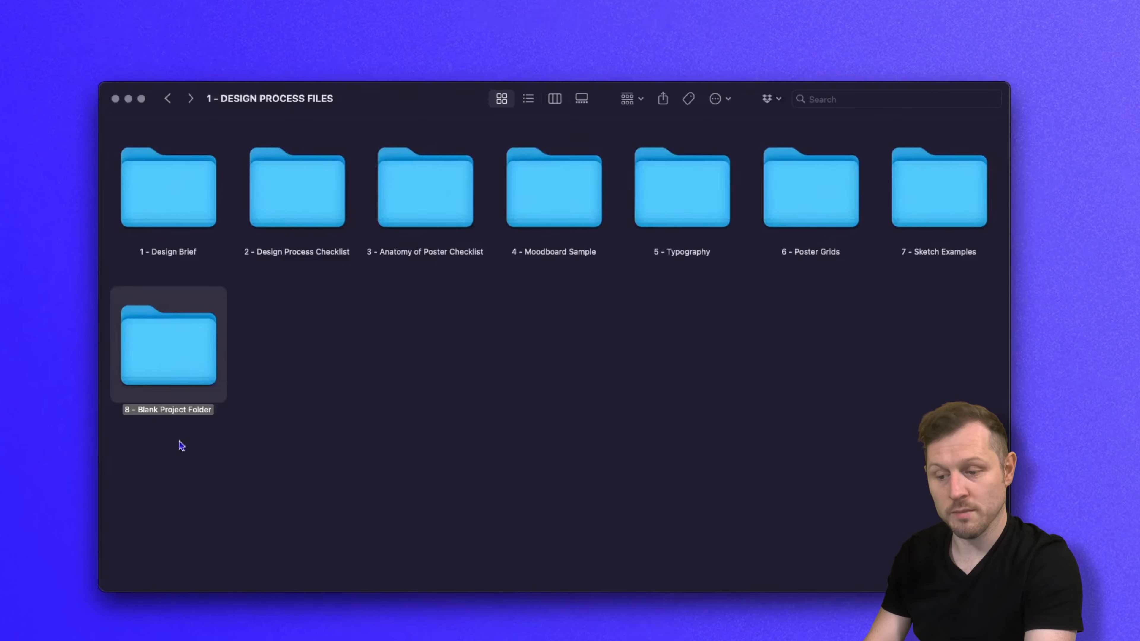
# Close the design process files window and open the BOLTZ SNEAKER POSTERS folder on the desktop
pyautogui.click(115, 98)
pyautogui.click(506, 327)
pyautogui.moveTo(509, 300)
pyautogui.mouseDown()
pyautogui.moveTo(509, 278)
pyautogui.moveTo(523, 294)
pyautogui.moveTo(509, 303)
pyautogui.mouseUp()
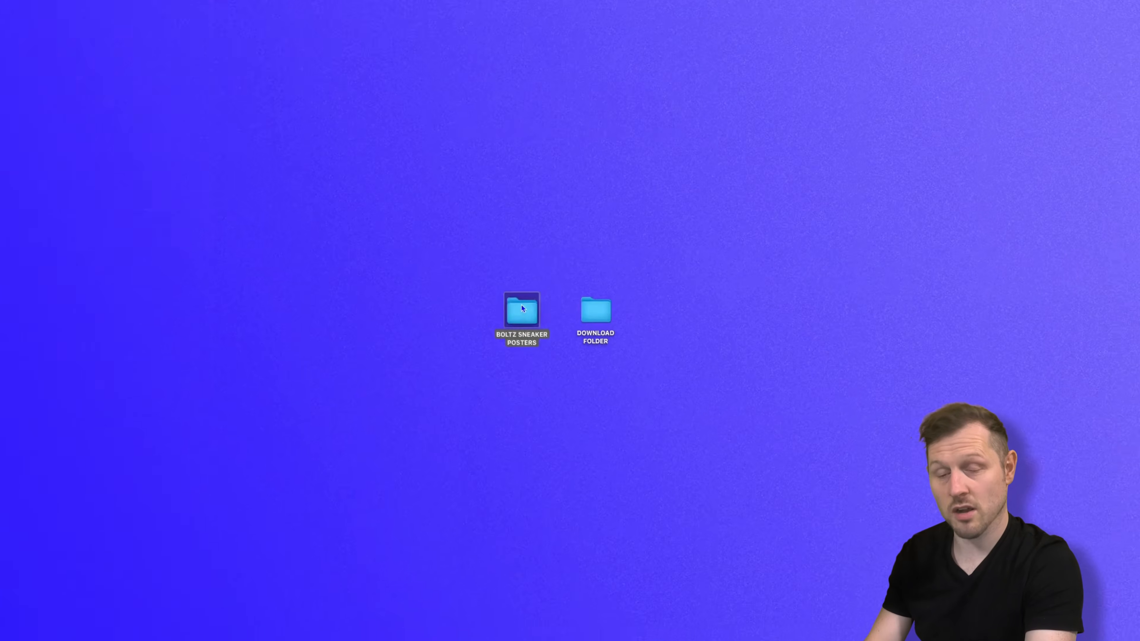
pyautogui.doubleClick(509, 306)
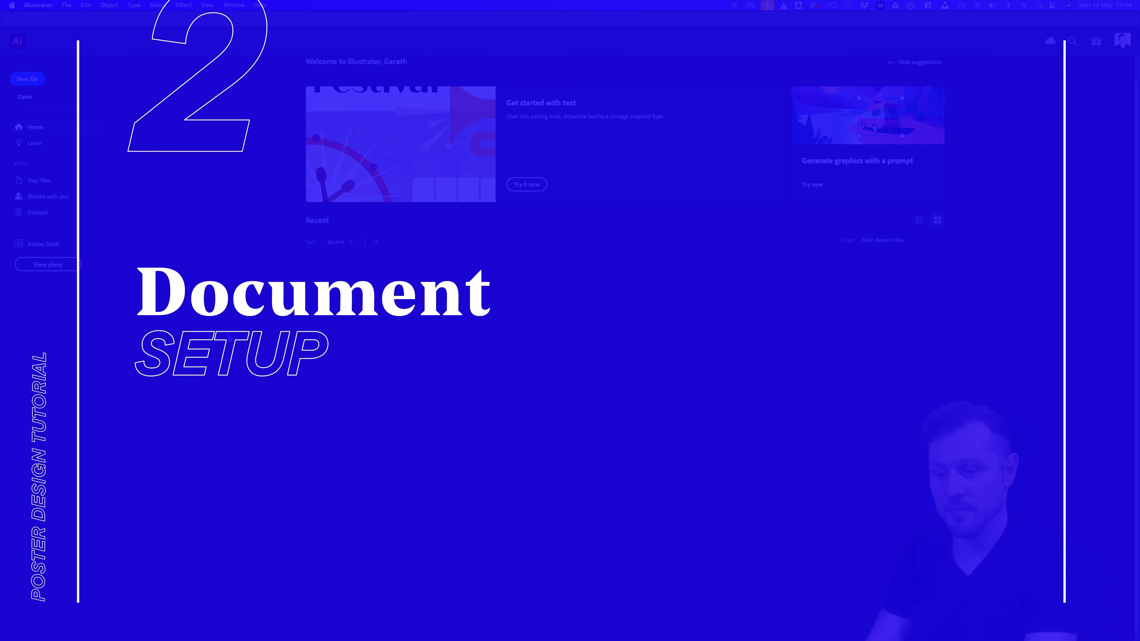
# Set up a new Illustrator document based on the A3 print preset
pyautogui.click(66, 5)
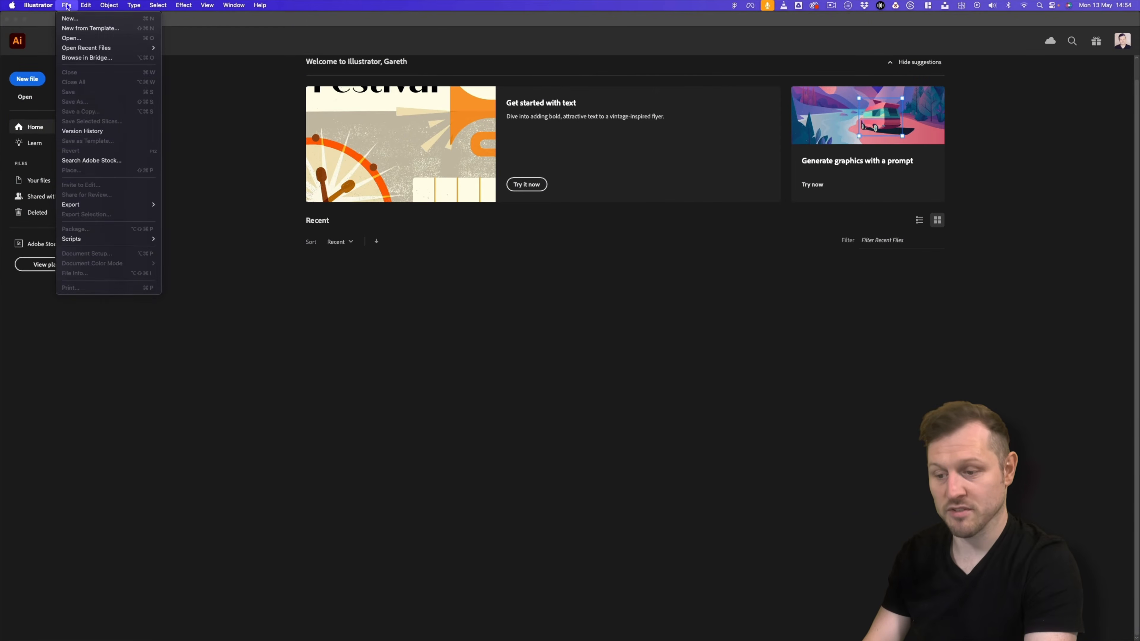
pyautogui.click(71, 19)
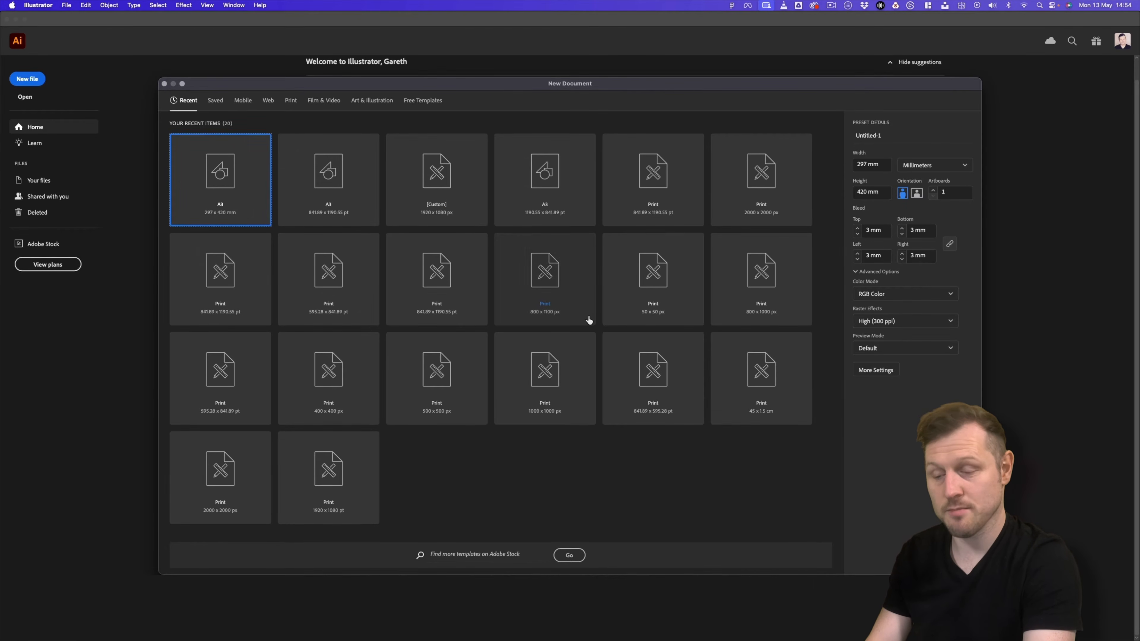
pyautogui.click(291, 100)
pyautogui.click(496, 226)
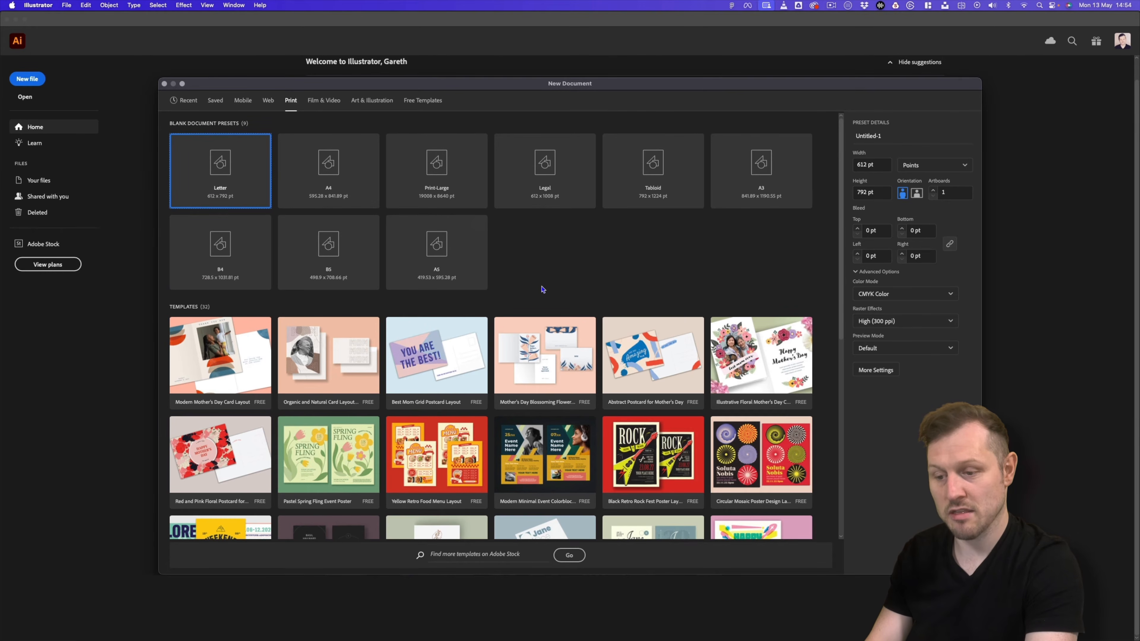
pyautogui.click(796, 163)
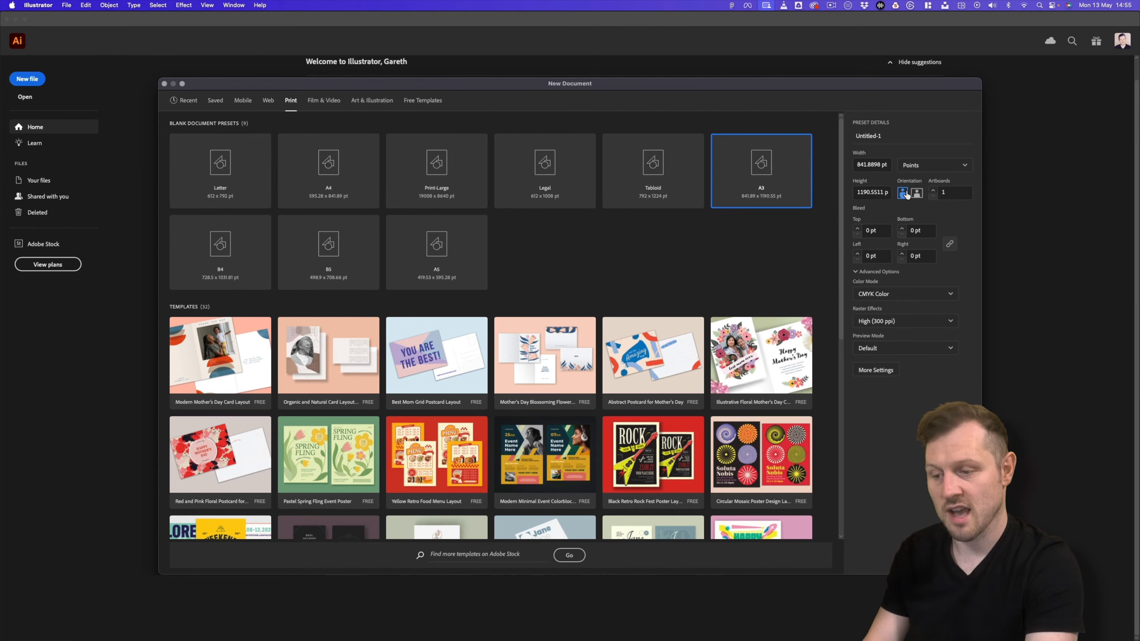
# Set the new document's units to millimeters and its bleed to 3 mm on all sides
pyautogui.click(915, 167)
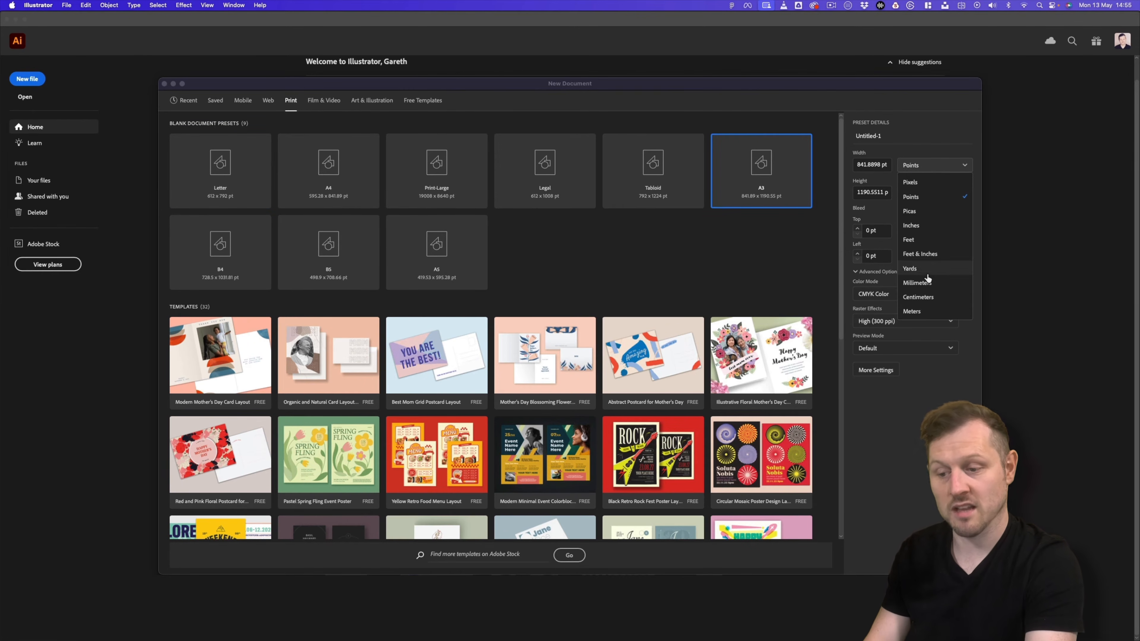
pyautogui.click(924, 283)
pyautogui.tripleClick(882, 234)
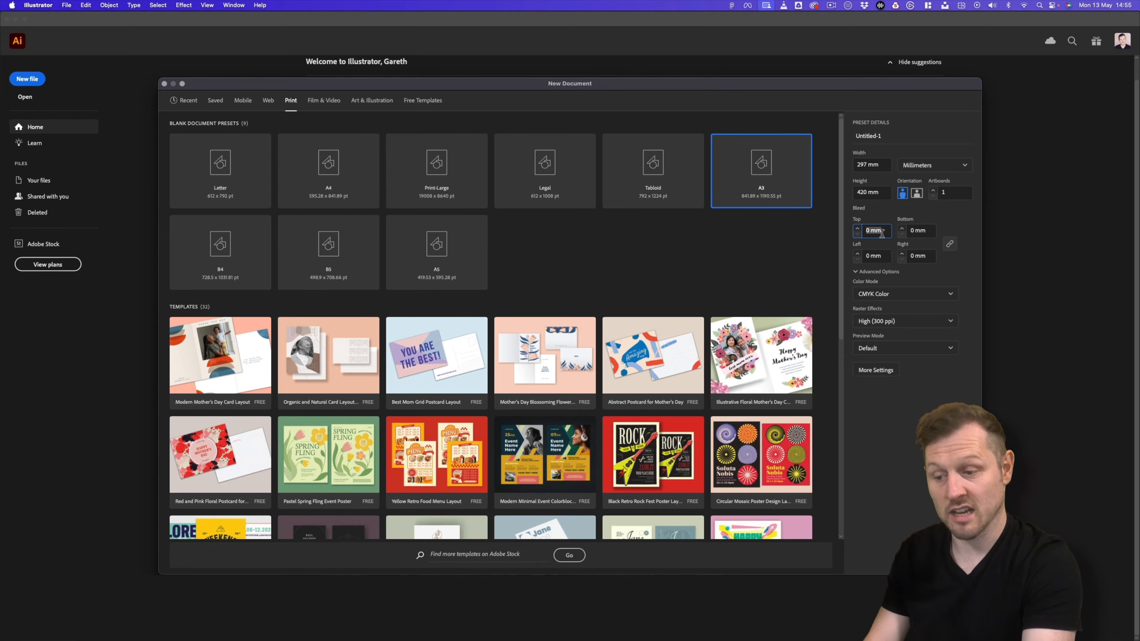
pyautogui.write('3')
pyautogui.press('Tab')
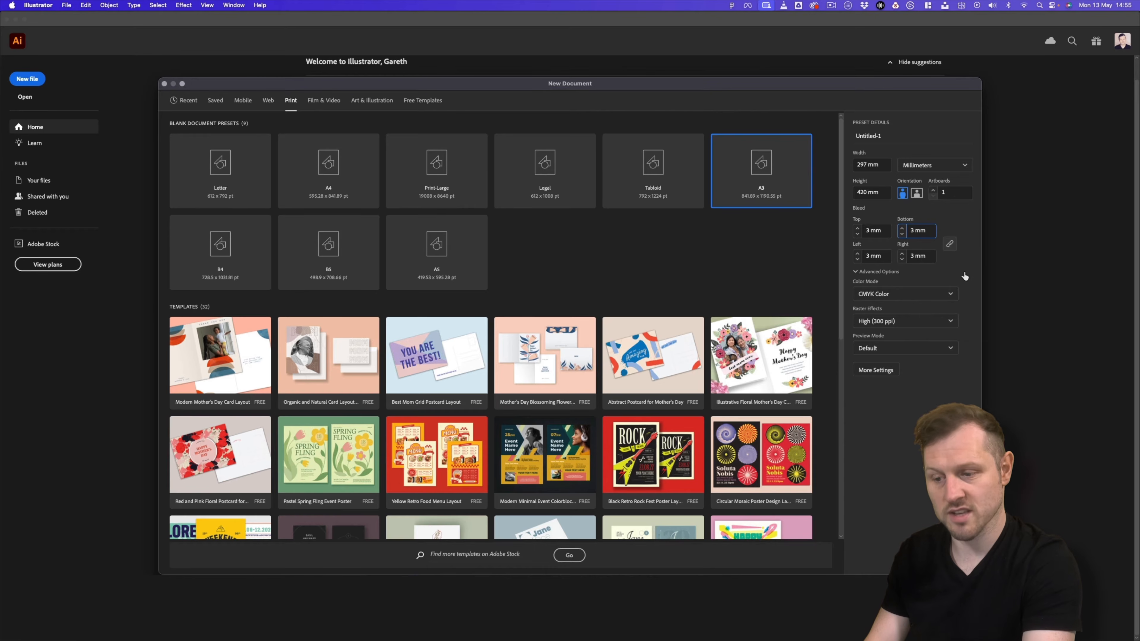
# Set the color mode to RGB Color and create the document
pyautogui.click(907, 294)
pyautogui.click(889, 310)
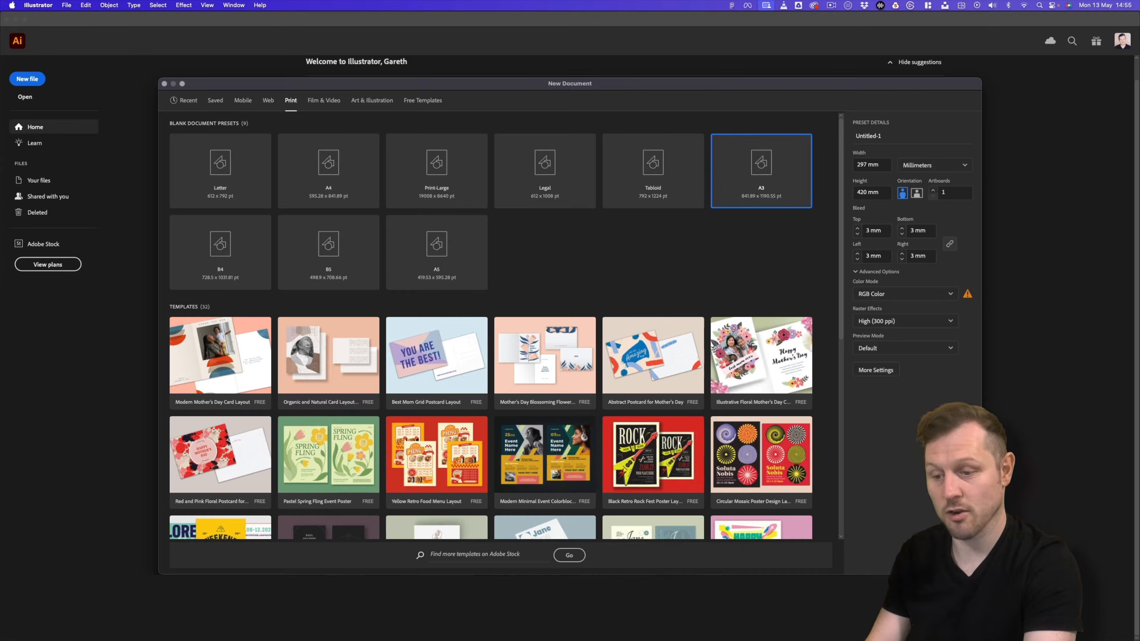
pyautogui.press('Return')
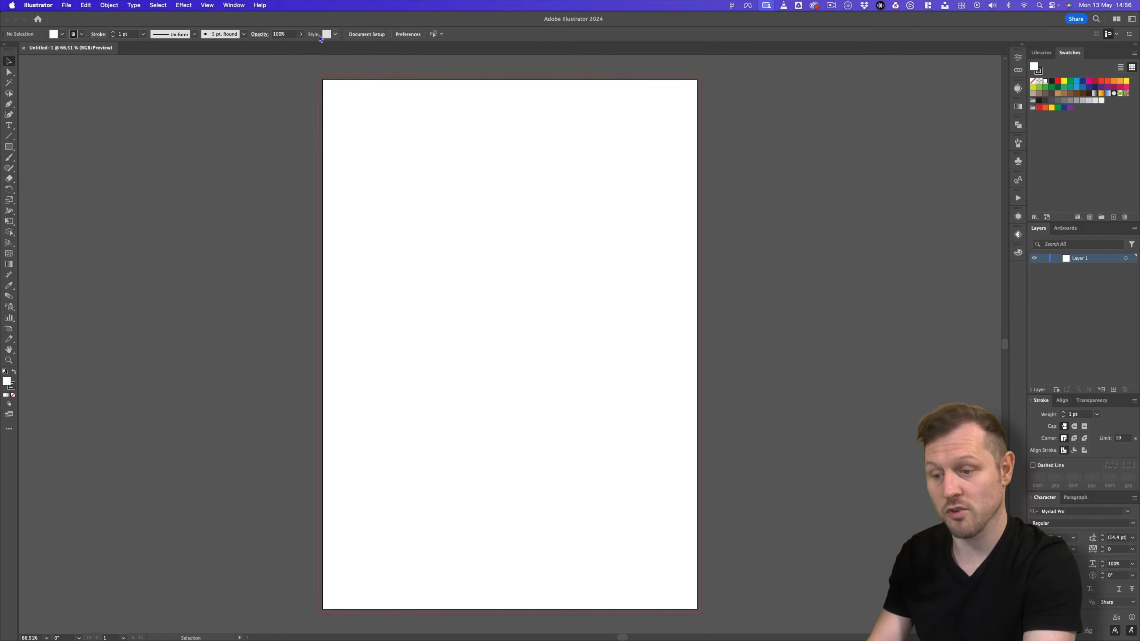
# Review which workspace panels are available and enabled, and briefly view the Links panel
pyautogui.click(232, 6)
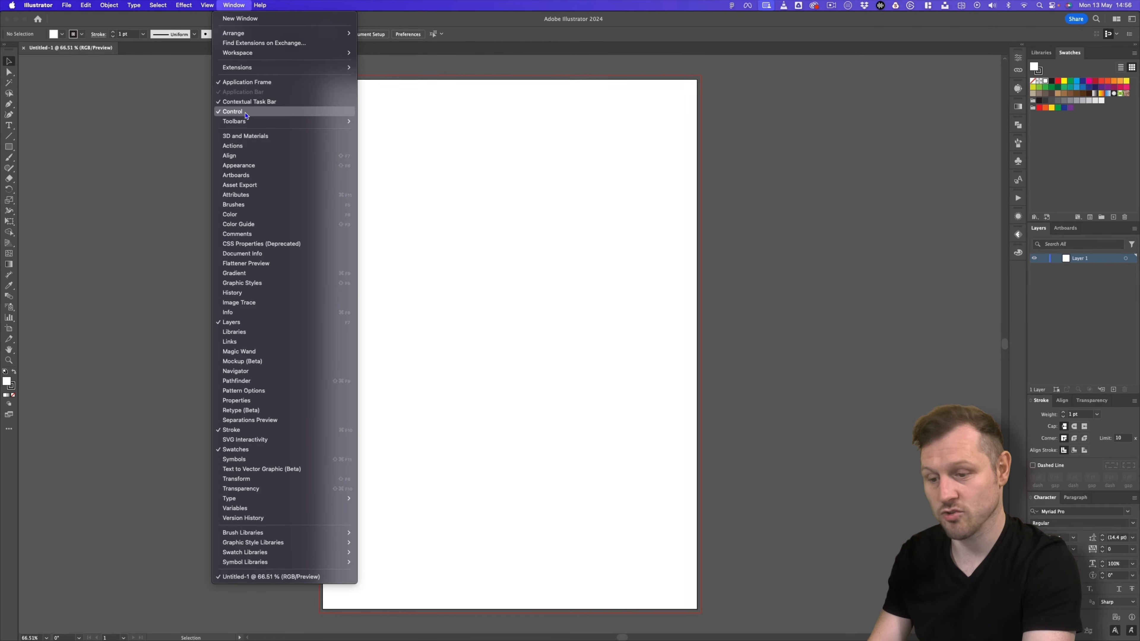
pyautogui.click(812, 187)
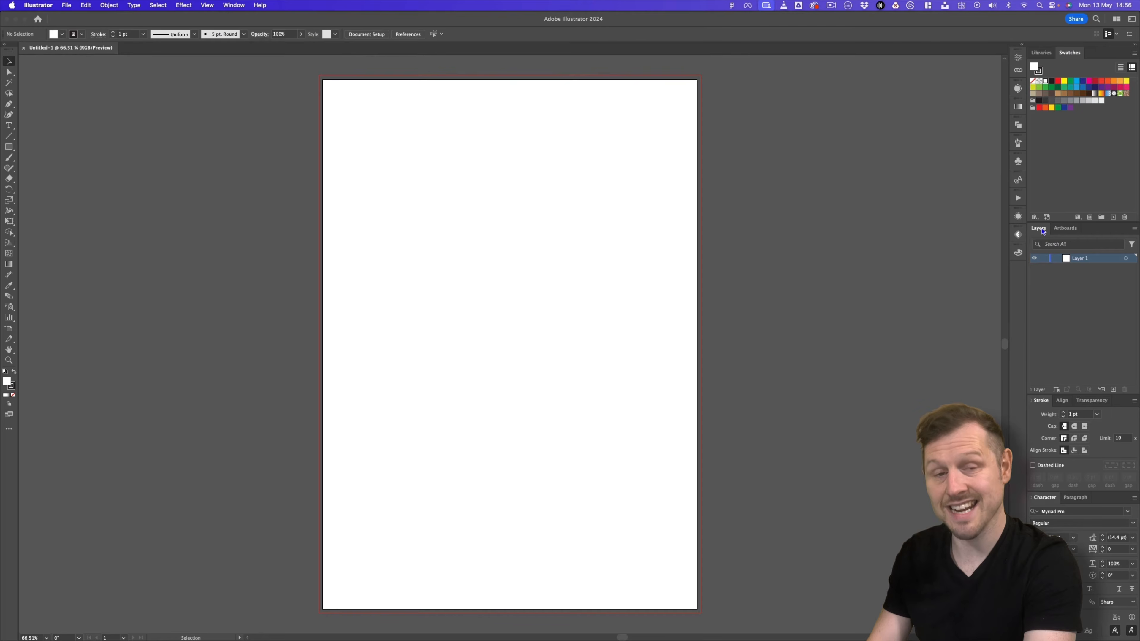
pyautogui.click(1018, 70)
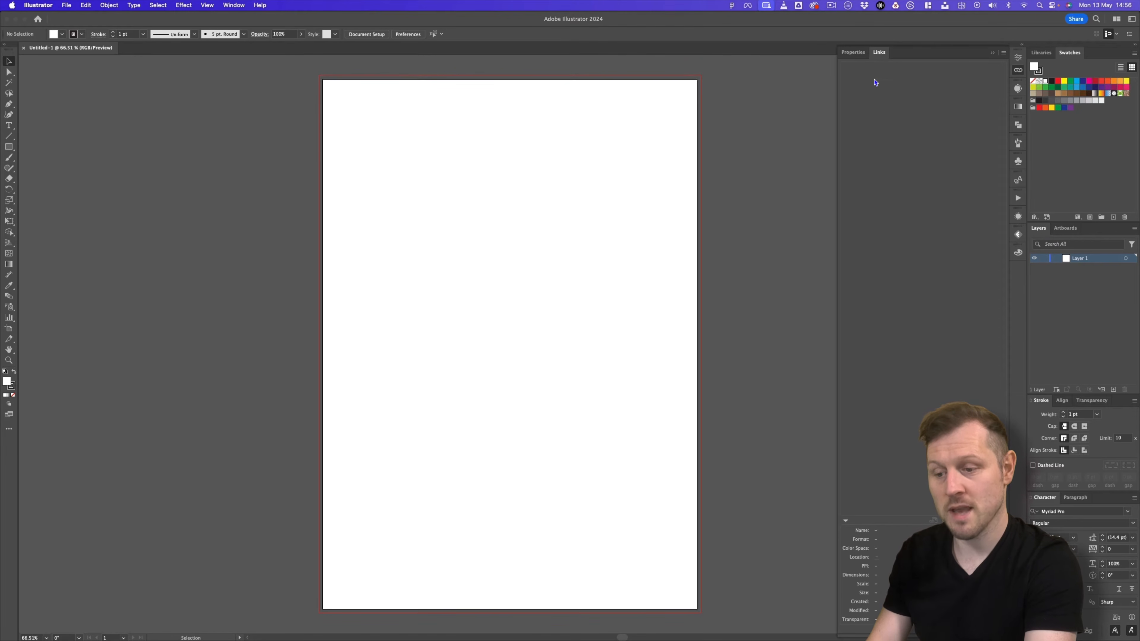
pyautogui.click(234, 5)
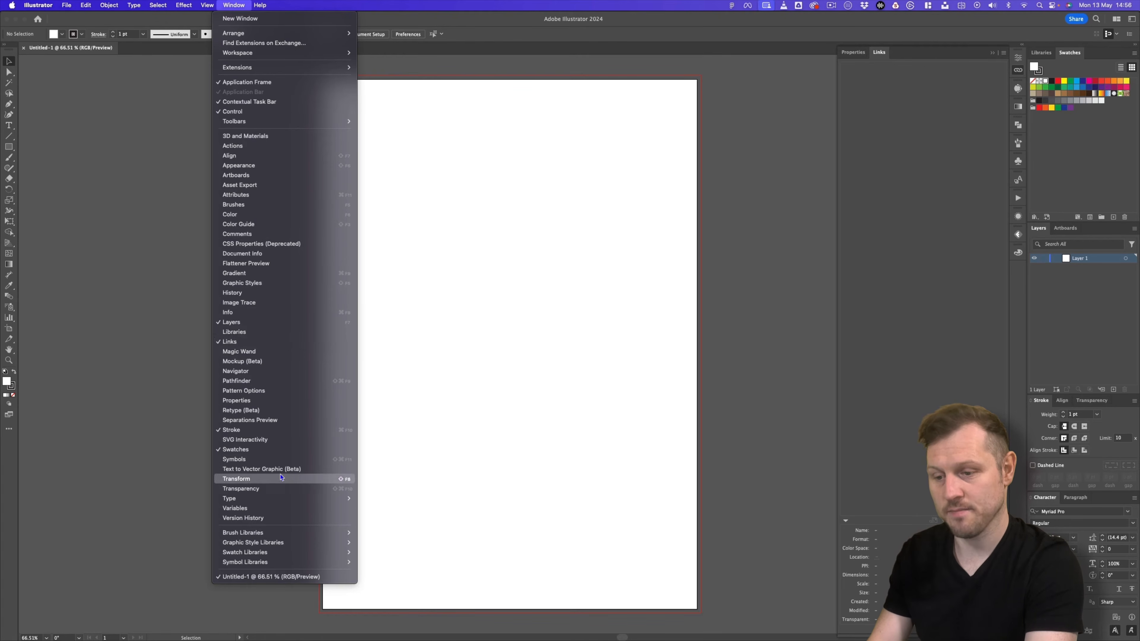
pyautogui.click(774, 252)
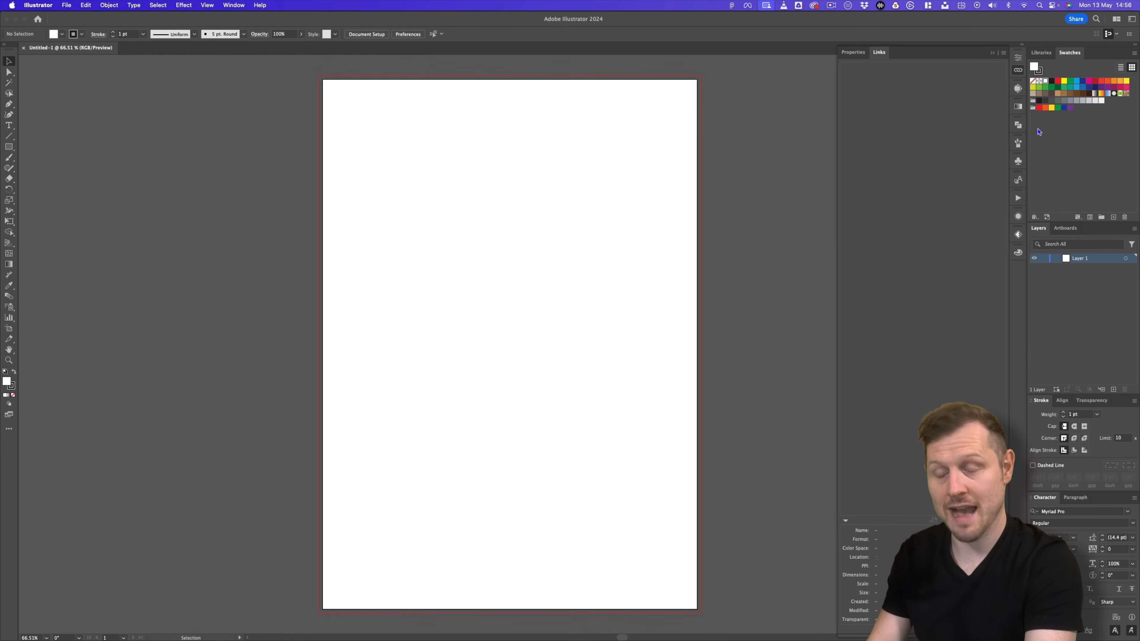
pyautogui.click(1017, 72)
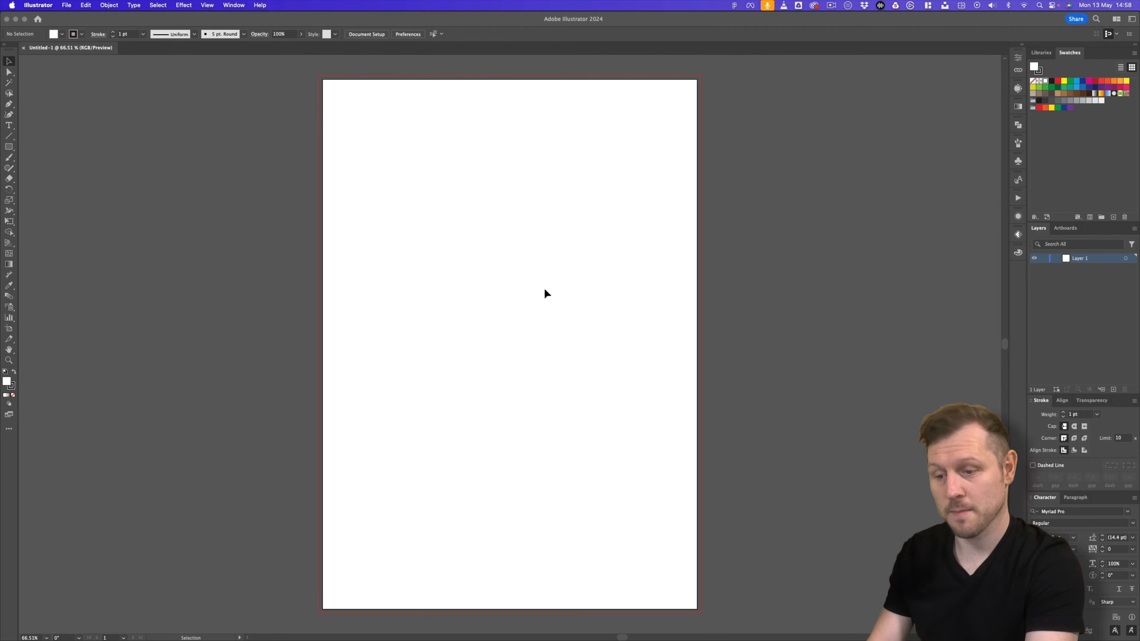
# Save the document as LunarLift.ai in the Illustrator folder inside 2 - Design, accepting the default Illustrator options
pyautogui.click(66, 5)
pyautogui.click(99, 102)
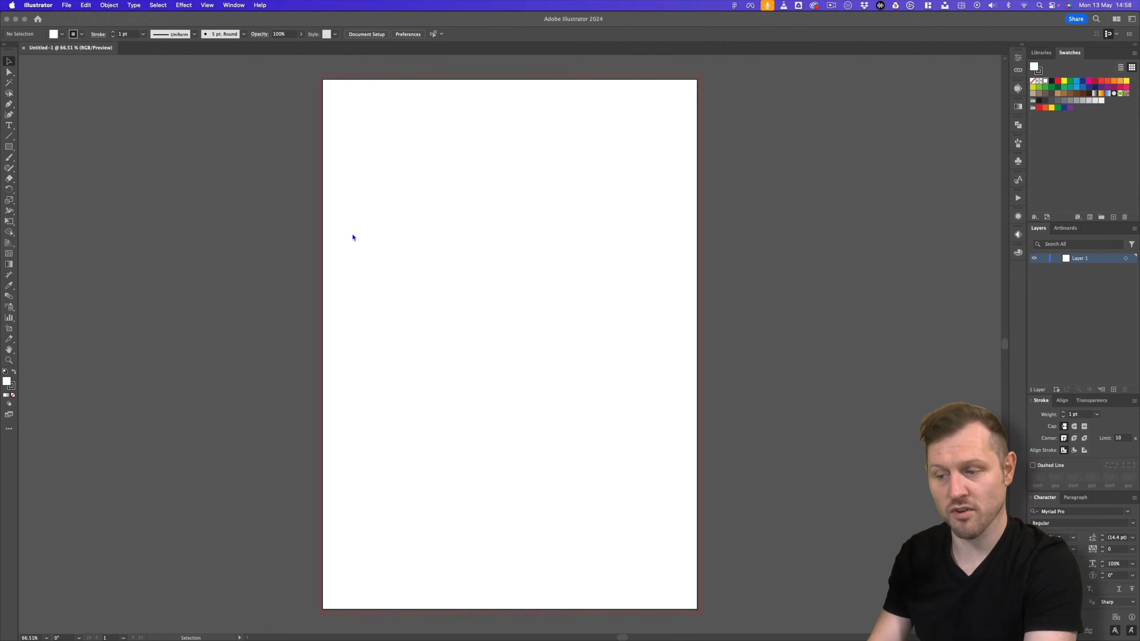
pyautogui.doubleClick(292, 243)
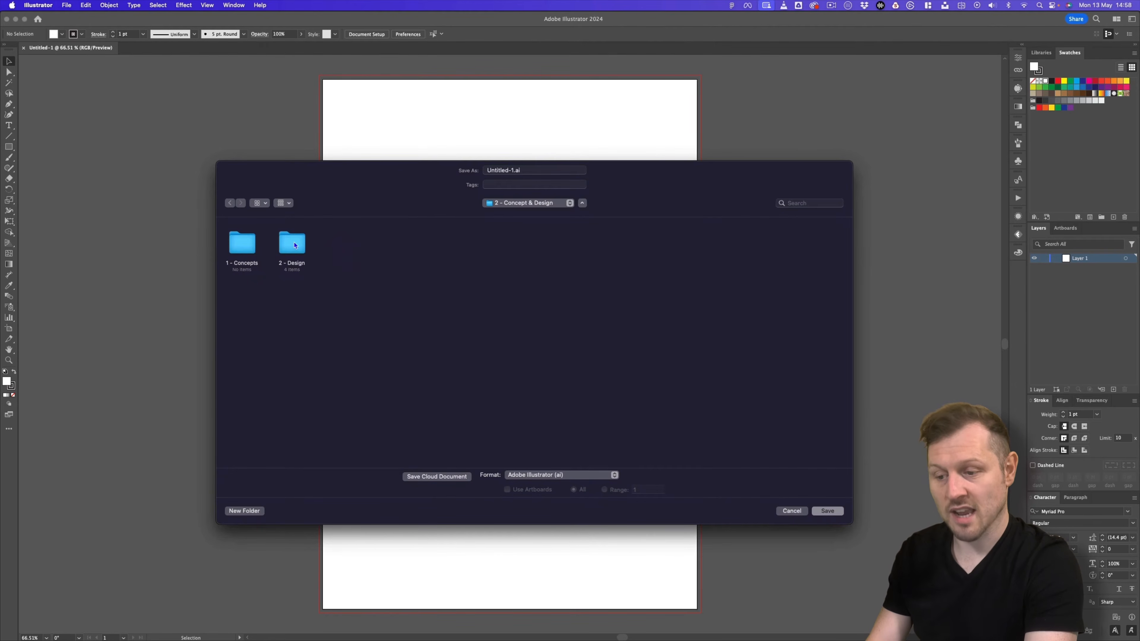
pyautogui.doubleClick(293, 244)
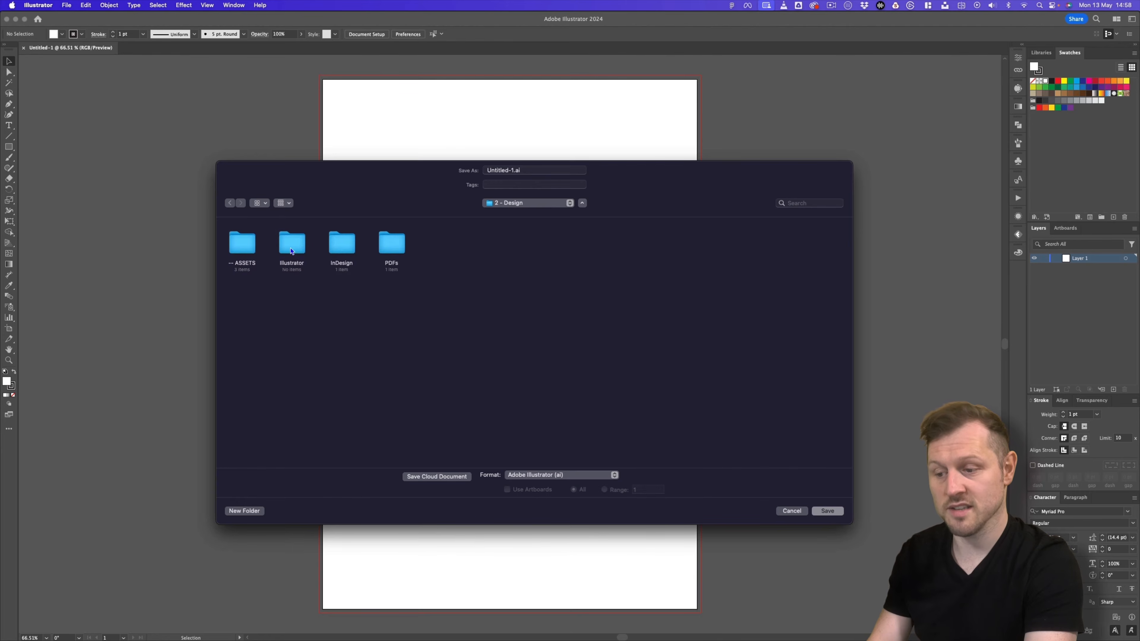
pyautogui.doubleClick(291, 251)
pyautogui.click(514, 169)
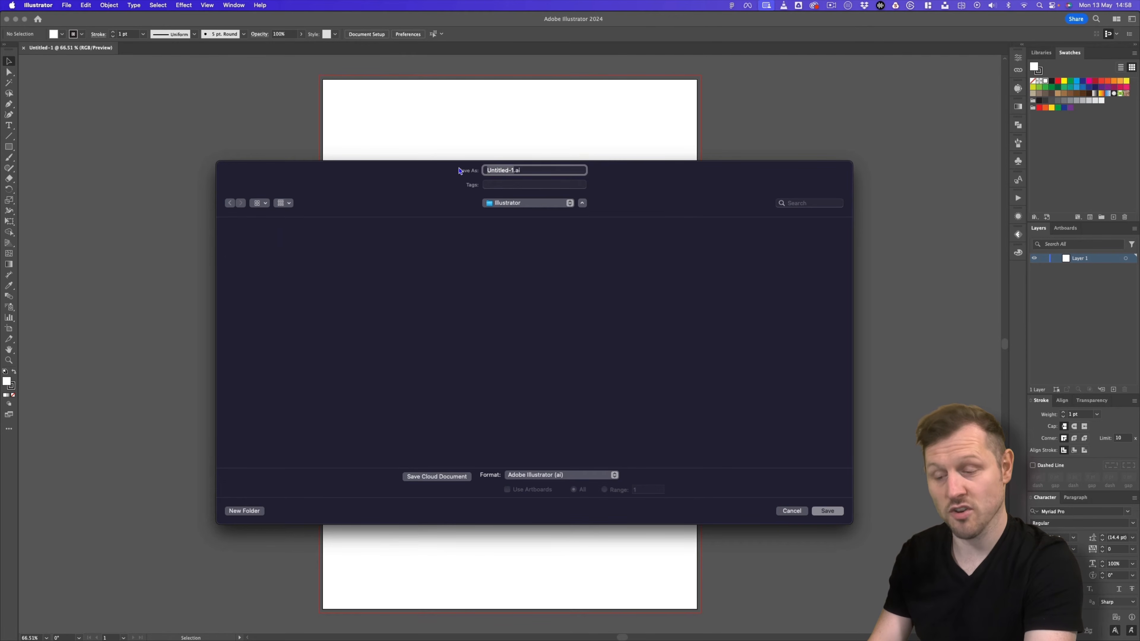
pyautogui.write('LunarLift')
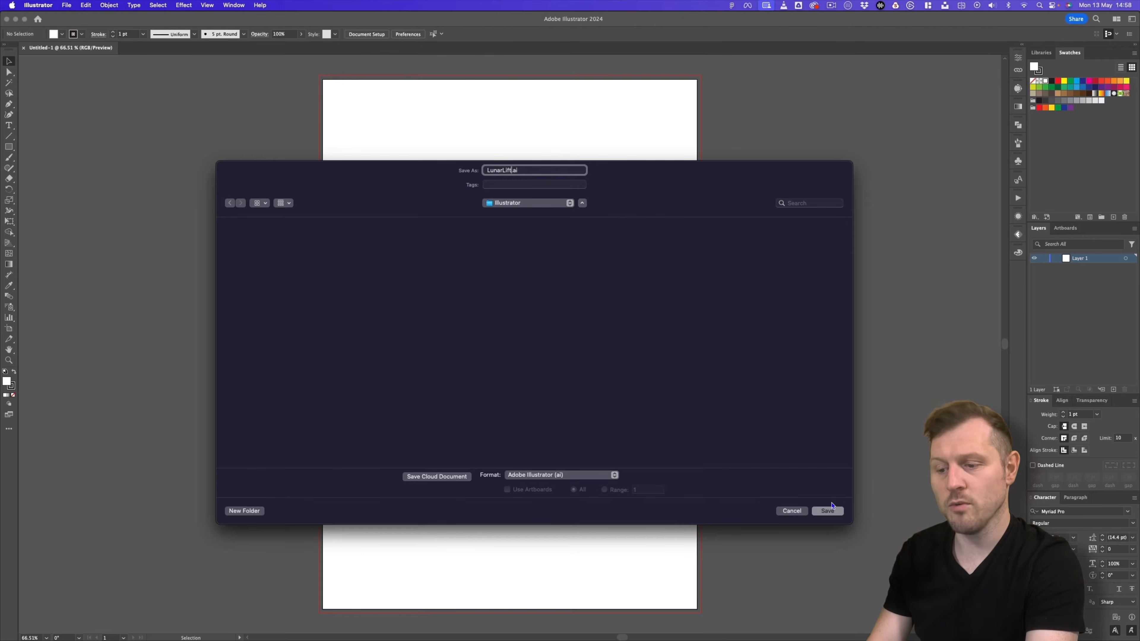
pyautogui.click(827, 513)
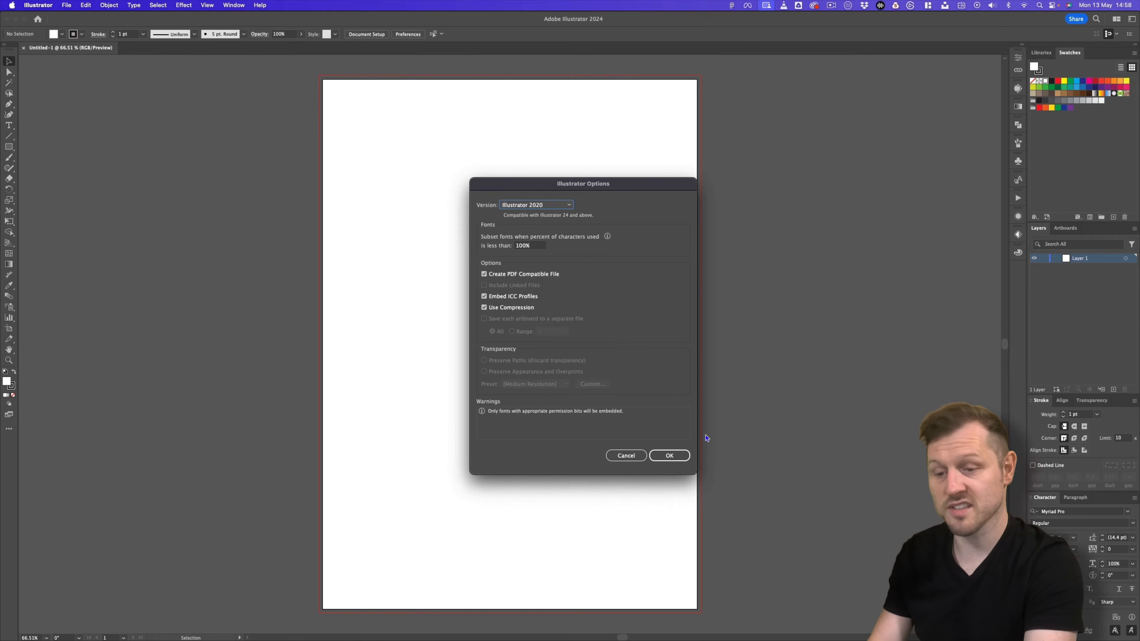
pyautogui.click(677, 456)
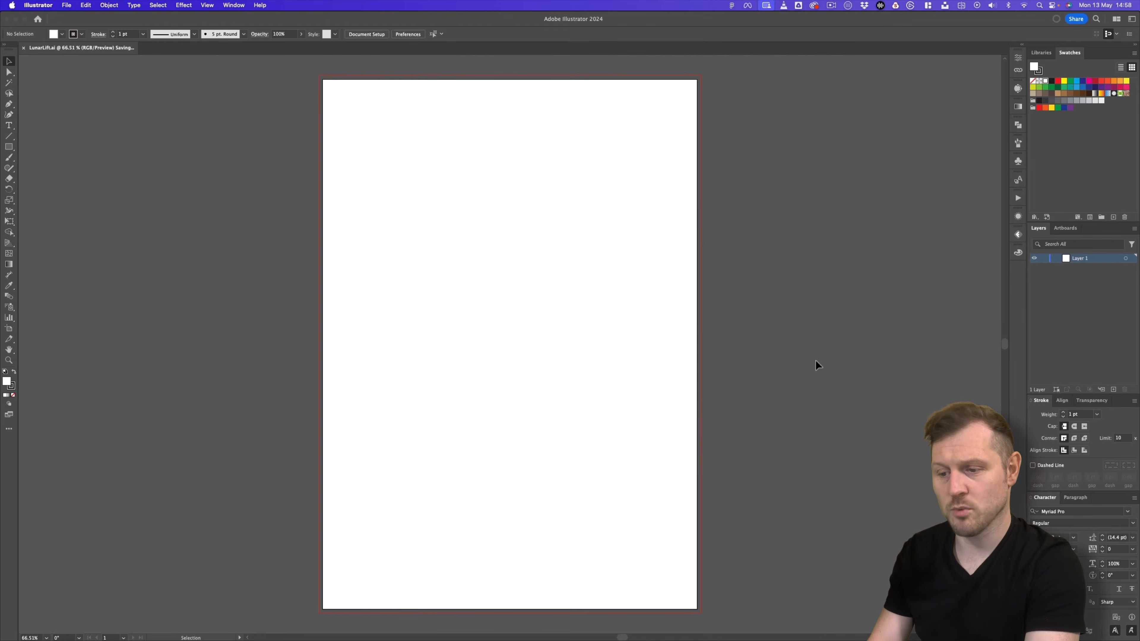
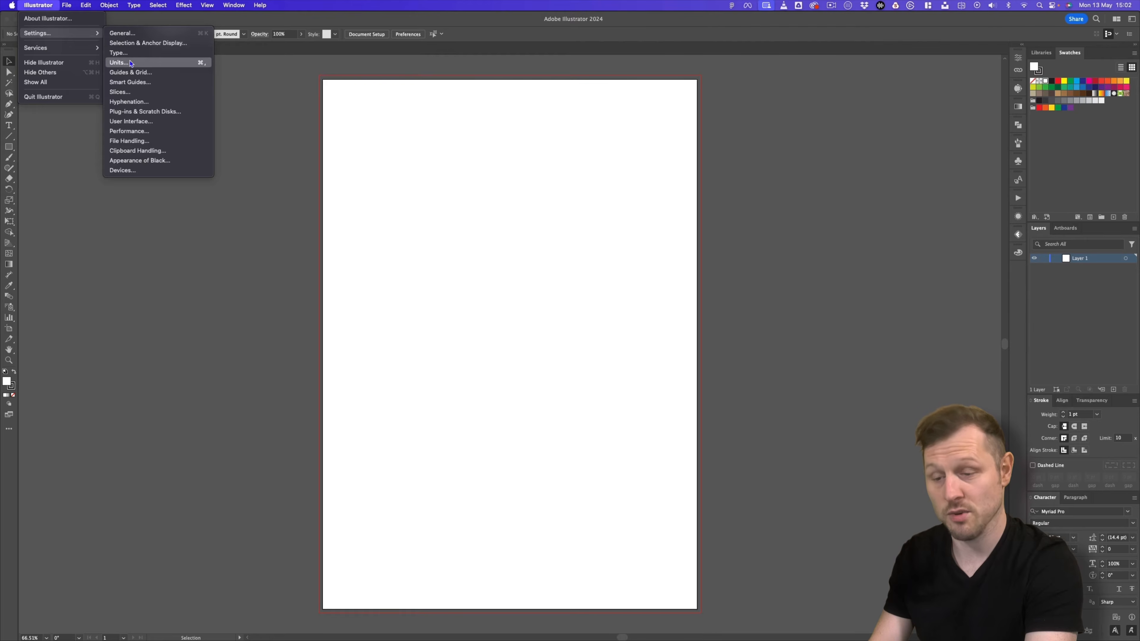
# Set the general units in the preferences to Millimeters
pyautogui.click(534, 215)
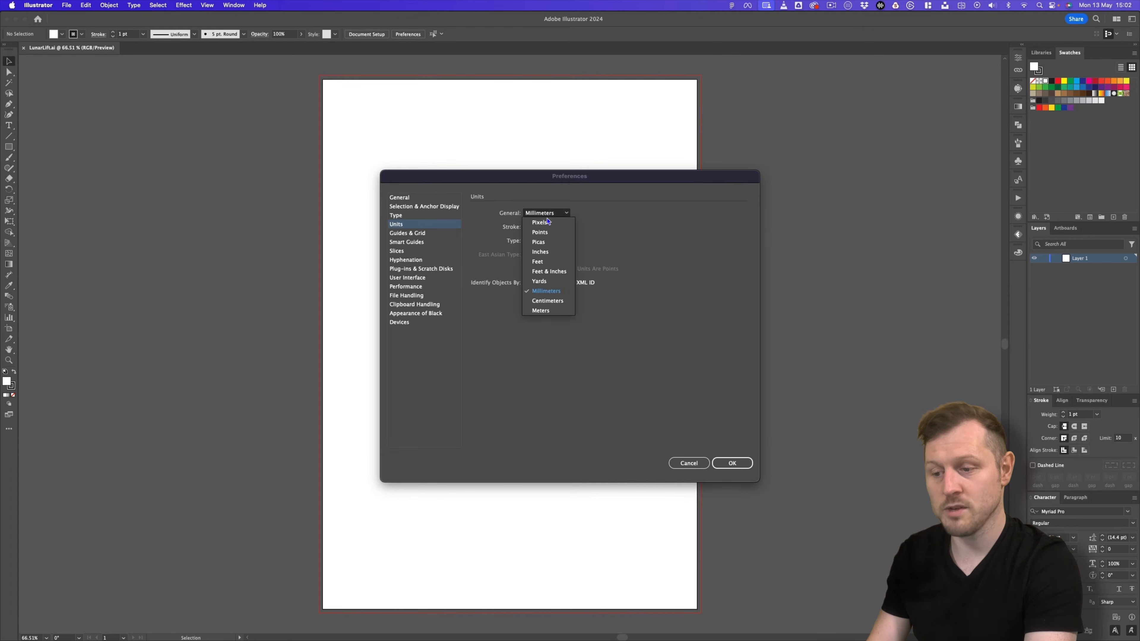
pyautogui.click(548, 291)
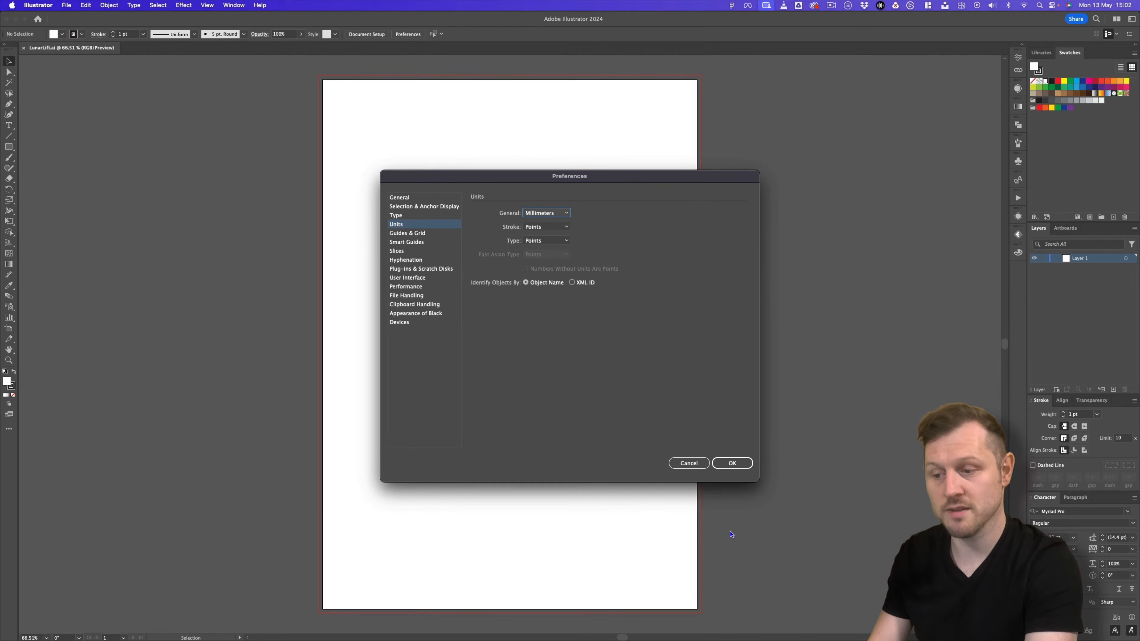
pyautogui.click(732, 463)
# Draw a rectangle covering the whole artboard, about 297 × 420 mm, and offset its path by -10 mm
pyautogui.click(9, 147)
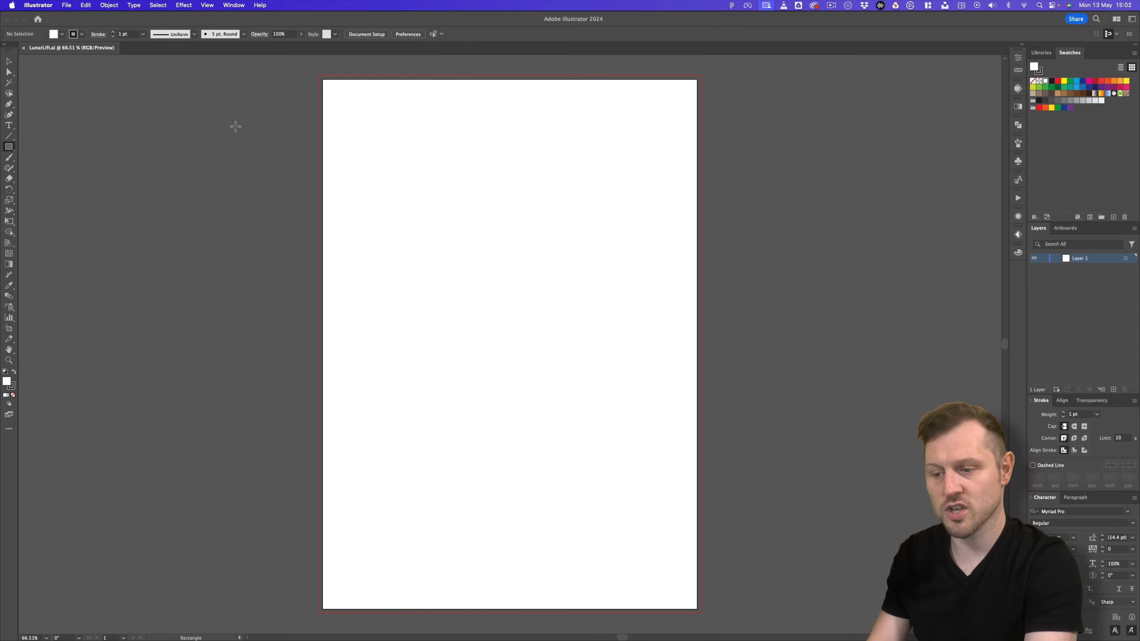
pyautogui.moveTo(324, 80); pyautogui.dragTo(699, 609)
pyautogui.click(107, 6)
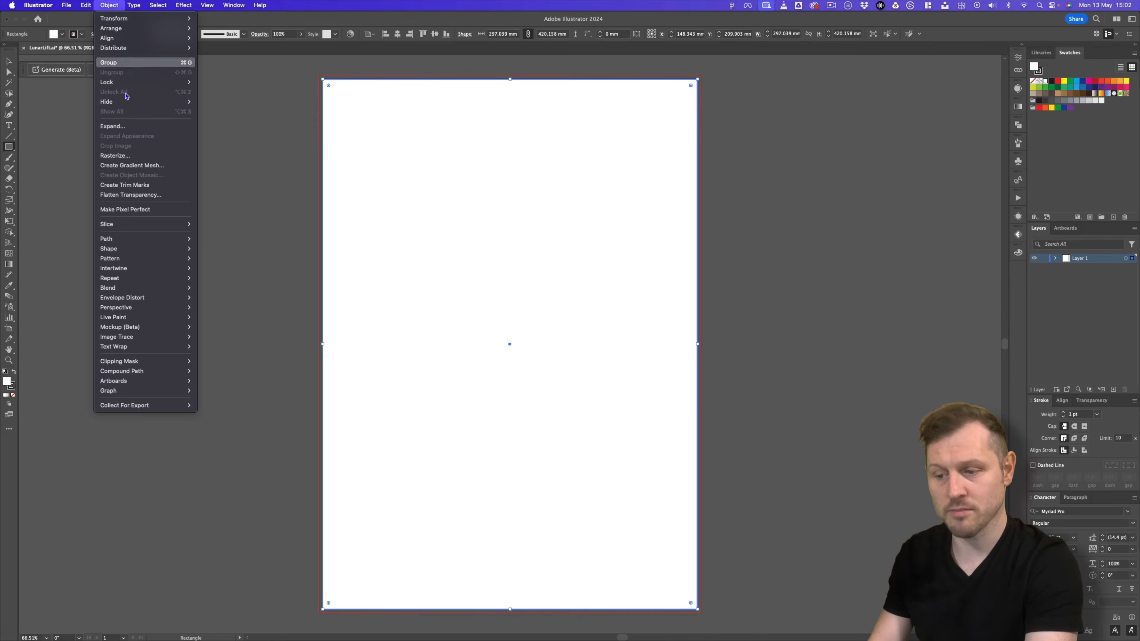
pyautogui.moveTo(169, 242)
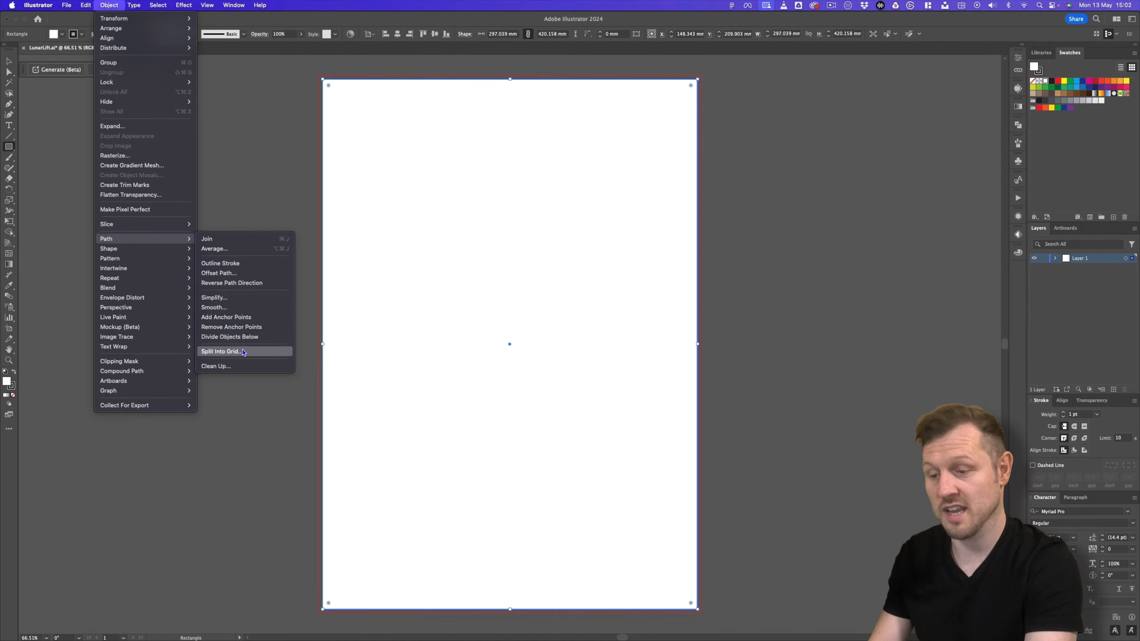
pyautogui.click(237, 273)
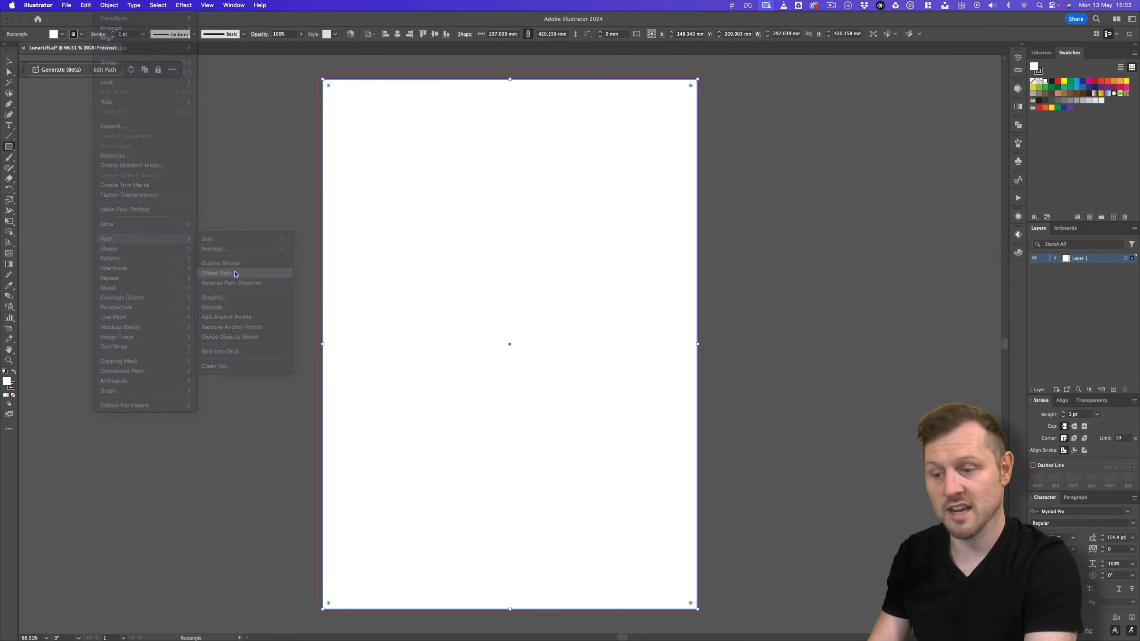
pyautogui.write('-10')
pyautogui.press('Tab')
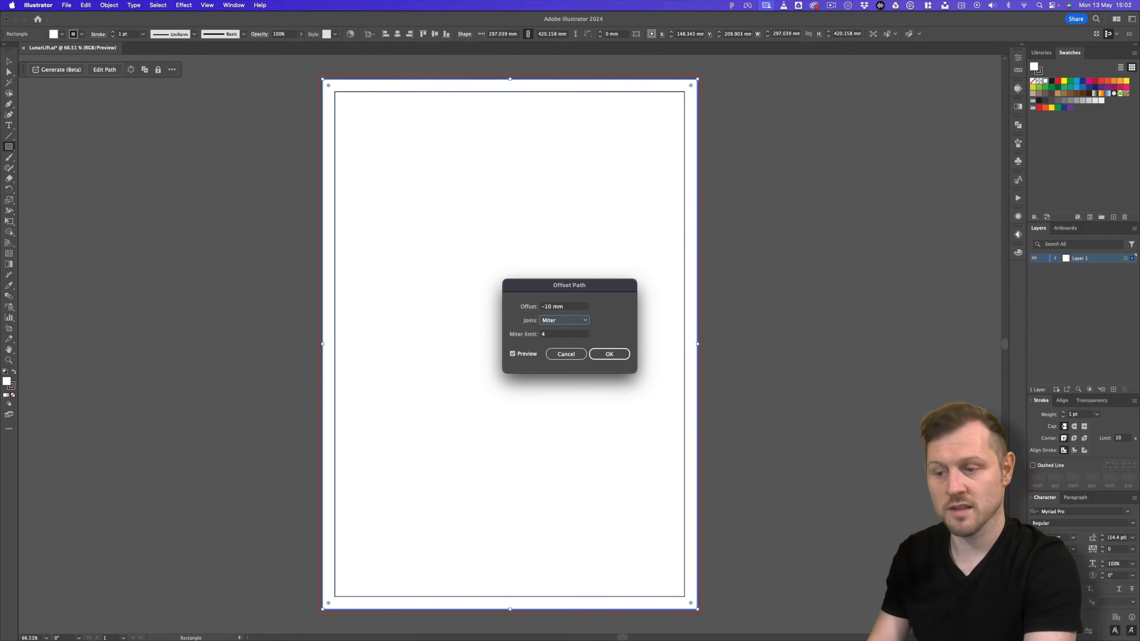
pyautogui.press('Tab')
pyautogui.write('0')
pyautogui.click(608, 354)
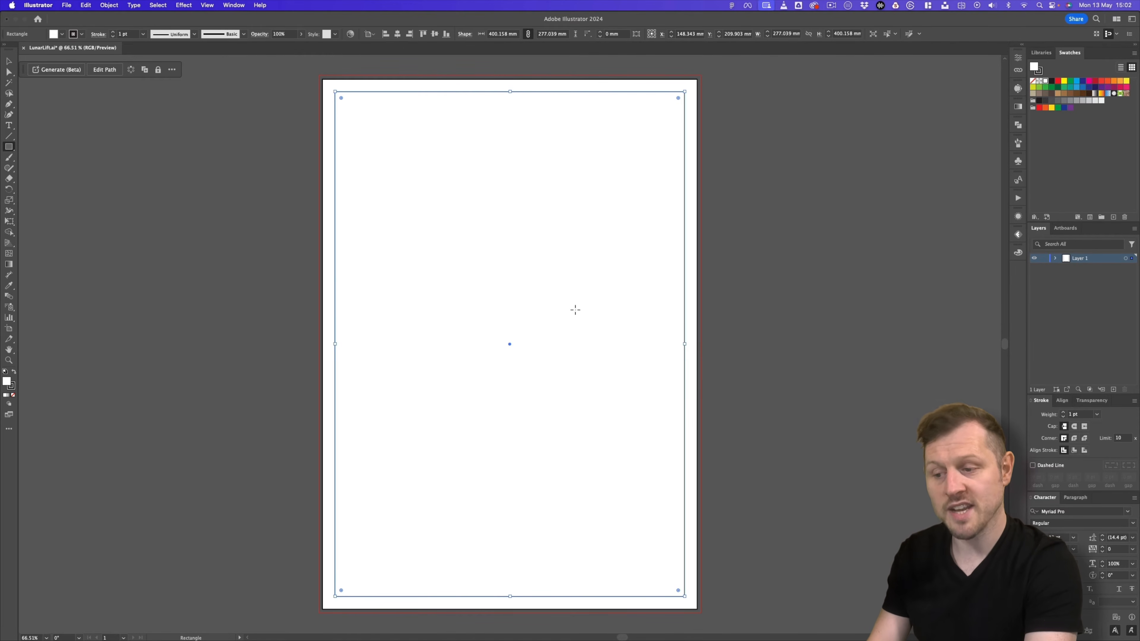
# Split the inner offset rectangle into a grid of 16 columns with preview enabled
pyautogui.press('v')
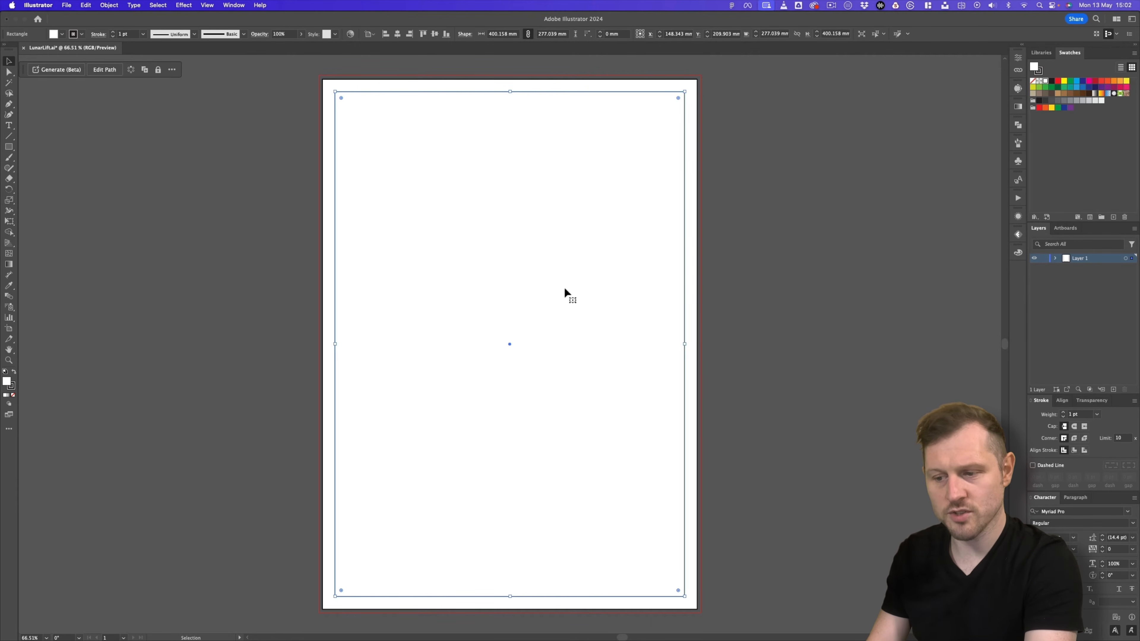
pyautogui.click(112, 6)
pyautogui.moveTo(148, 238)
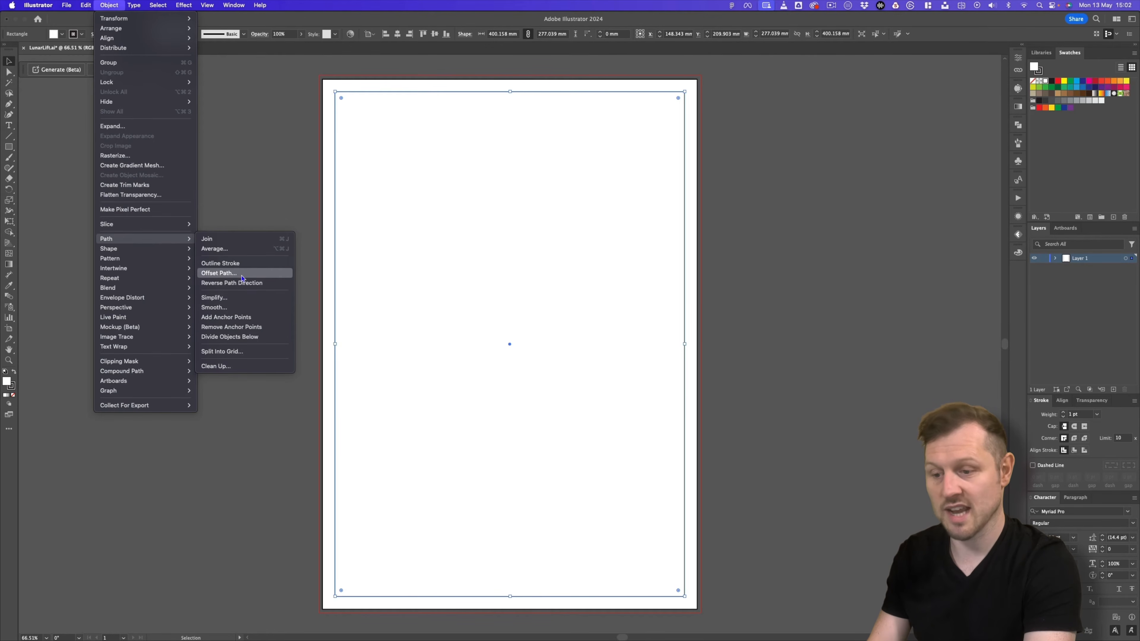
pyautogui.click(251, 353)
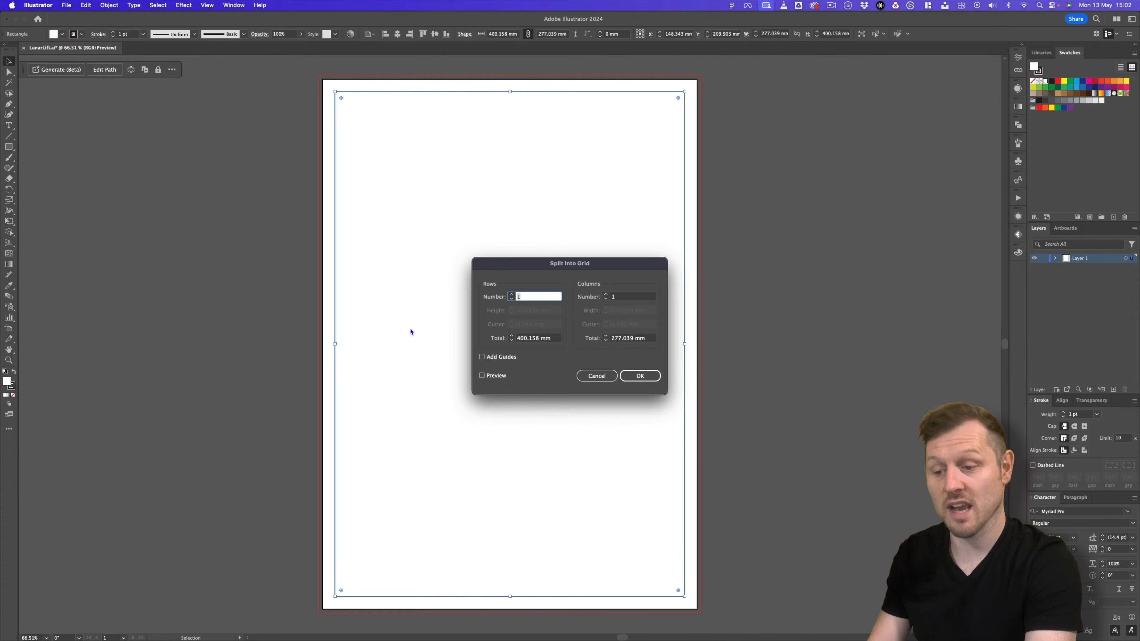
pyautogui.click(501, 376)
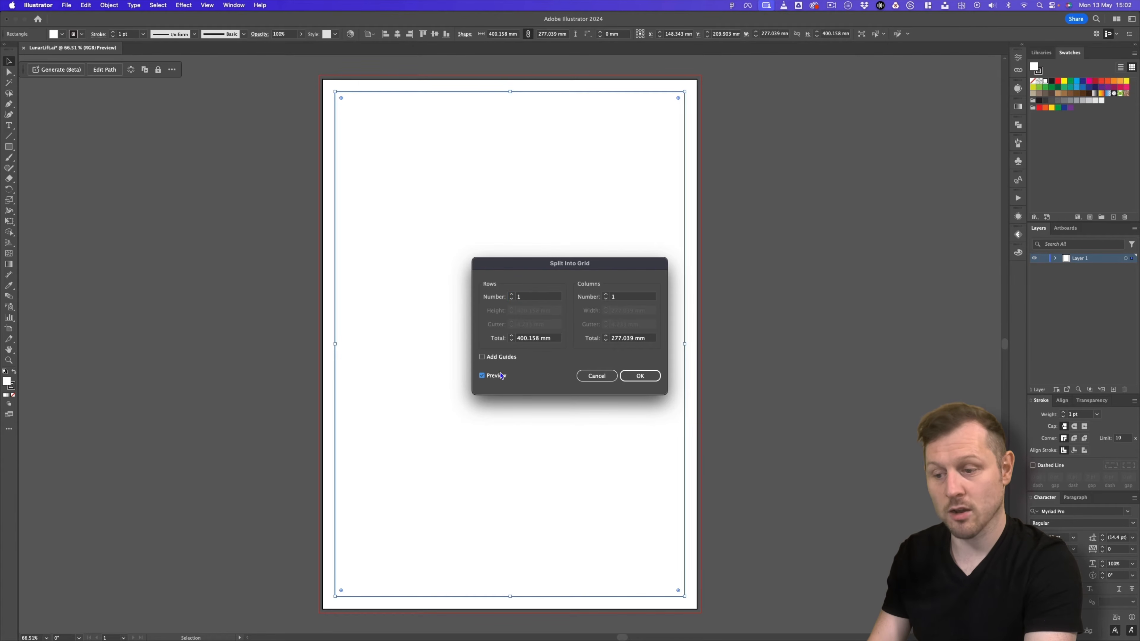
pyautogui.click(619, 298)
pyautogui.write('16')
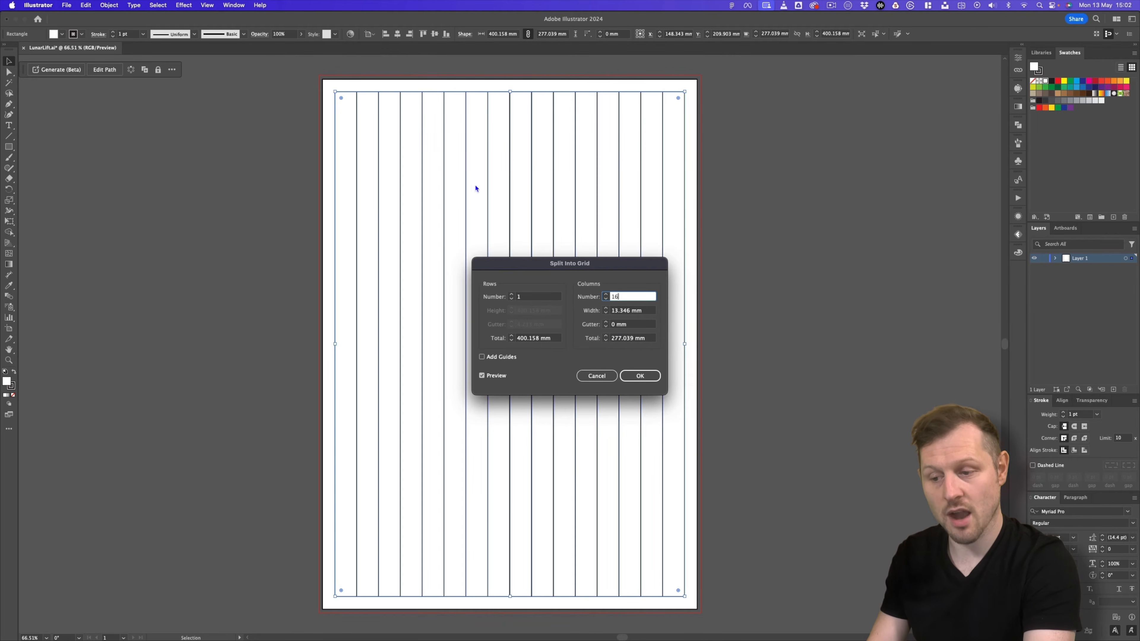
pyautogui.click(639, 376)
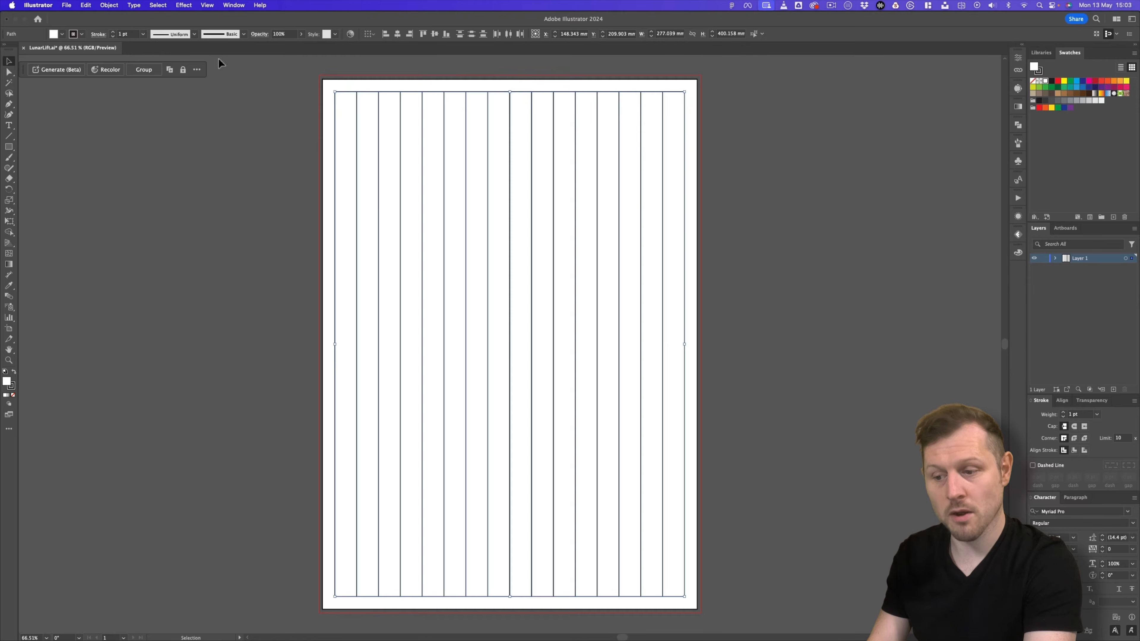
# Convert the selected column rectangles into guides
pyautogui.click(207, 5)
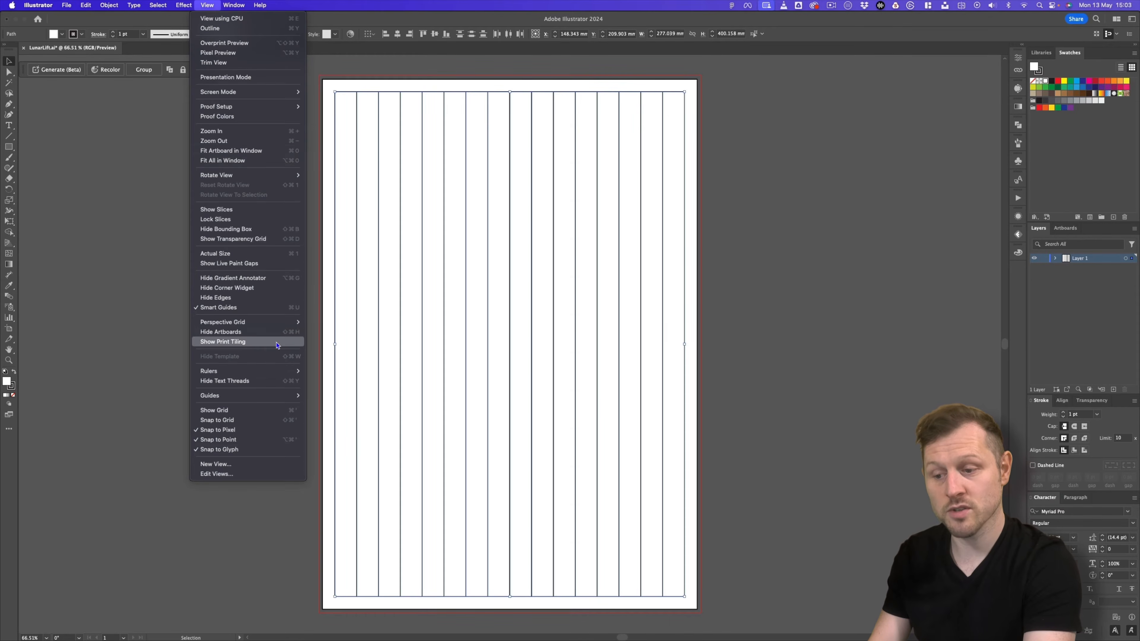
pyautogui.moveTo(287, 395)
pyautogui.click(349, 415)
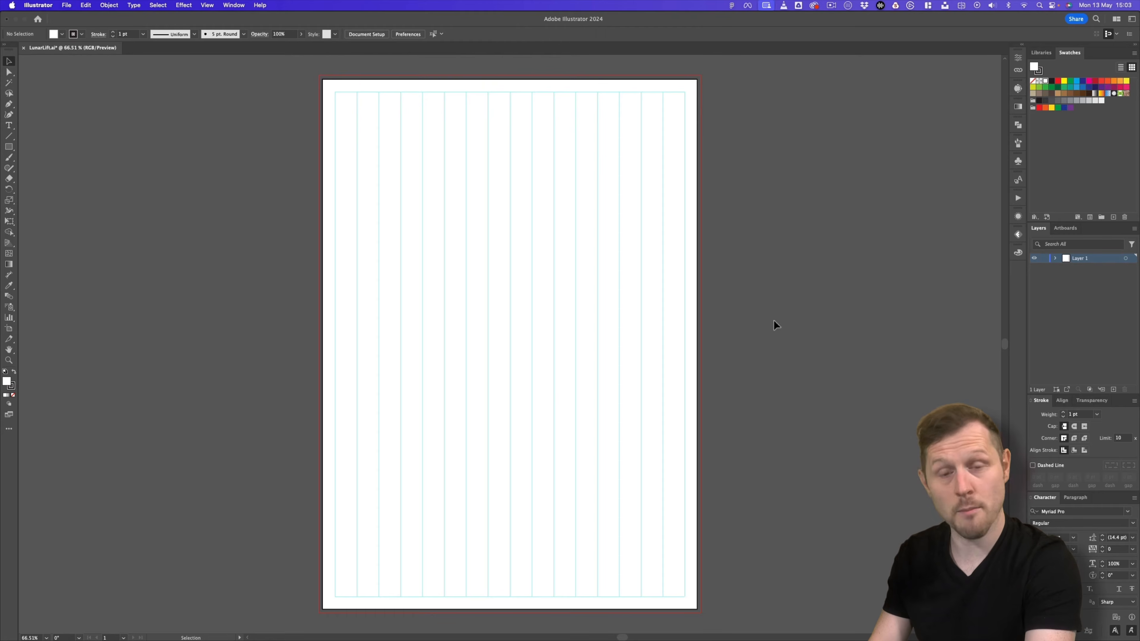
# Rename the layer holding the guides to GRID
pyautogui.doubleClick(1080, 259)
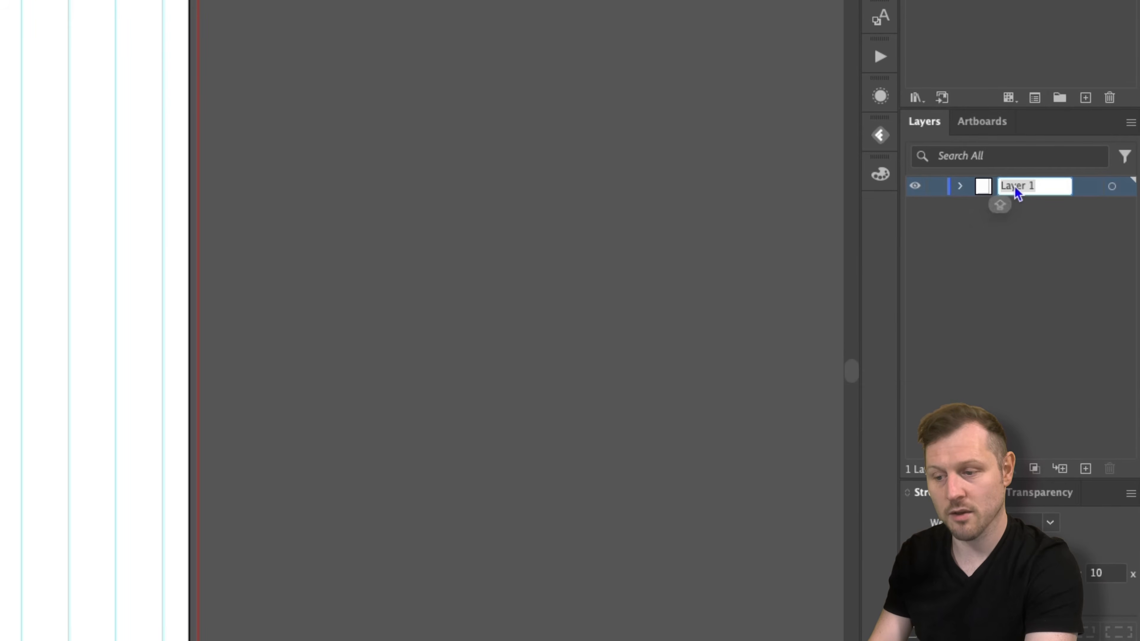
pyautogui.write('GRID')
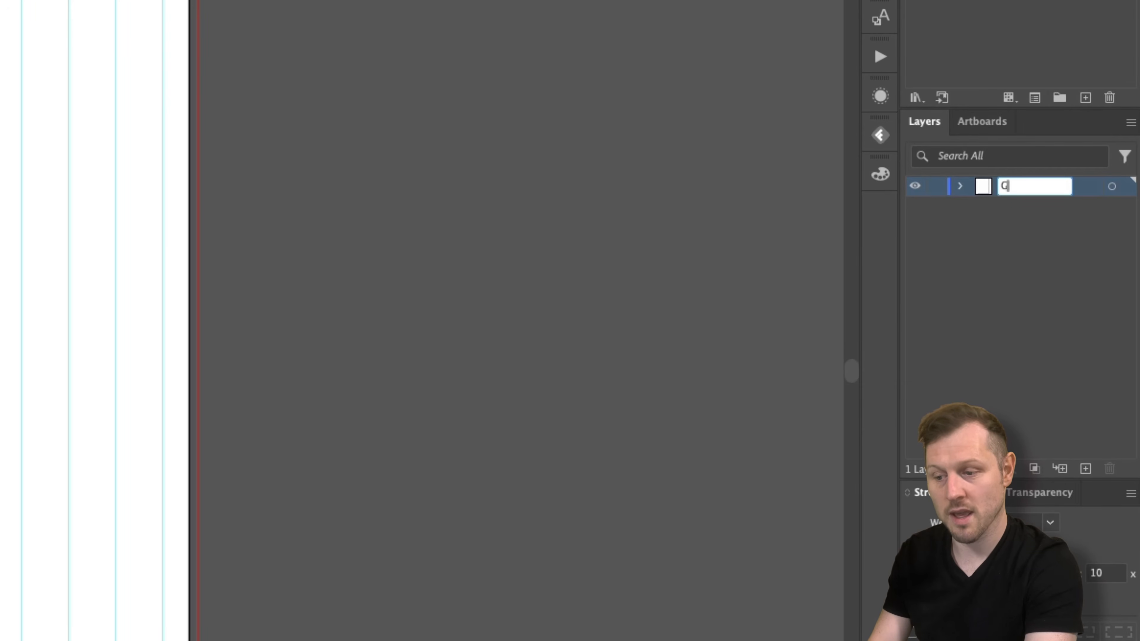
pyautogui.click(978, 311)
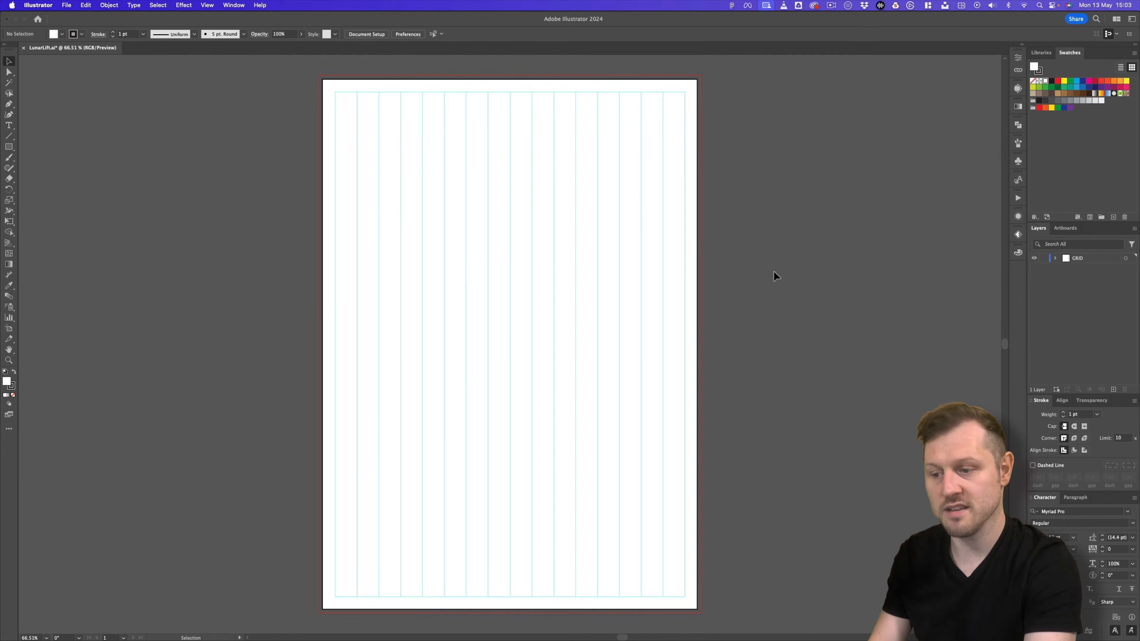
# Toggle the grid display off and on repeatedly to compare the artboard with and without it
pyautogui.press('super+apostrophe')
pyautogui.press('super+apostrophe')
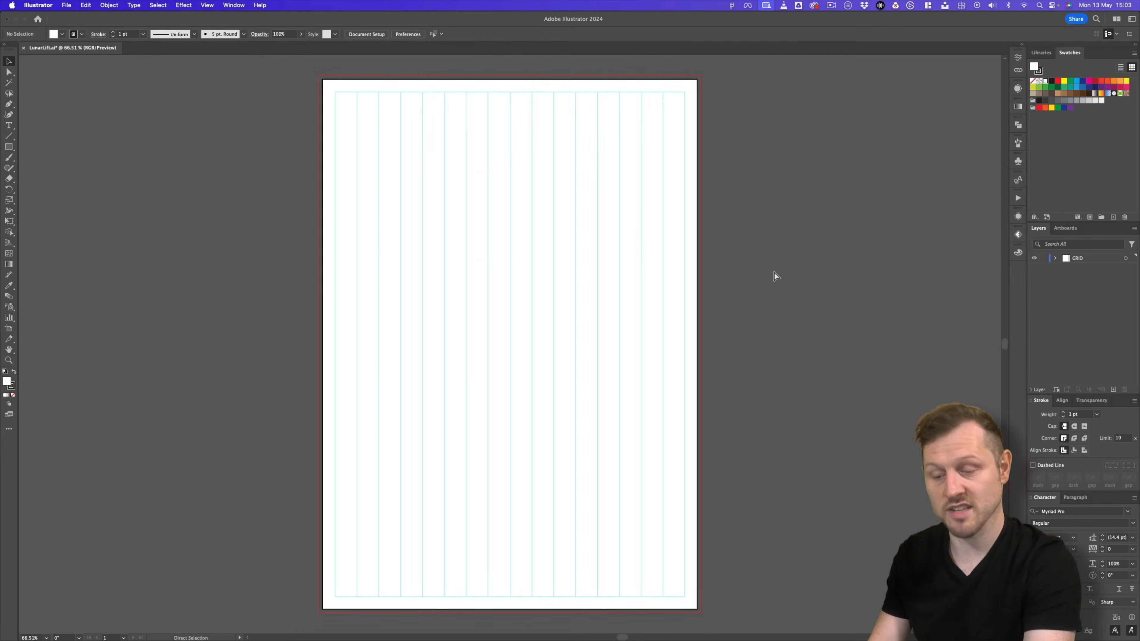
pyautogui.press('super+apostrophe')
pyautogui.press('super+apostrophe')
pyautogui.press('super+apostrophe')
pyautogui.press('super+apostrophe')
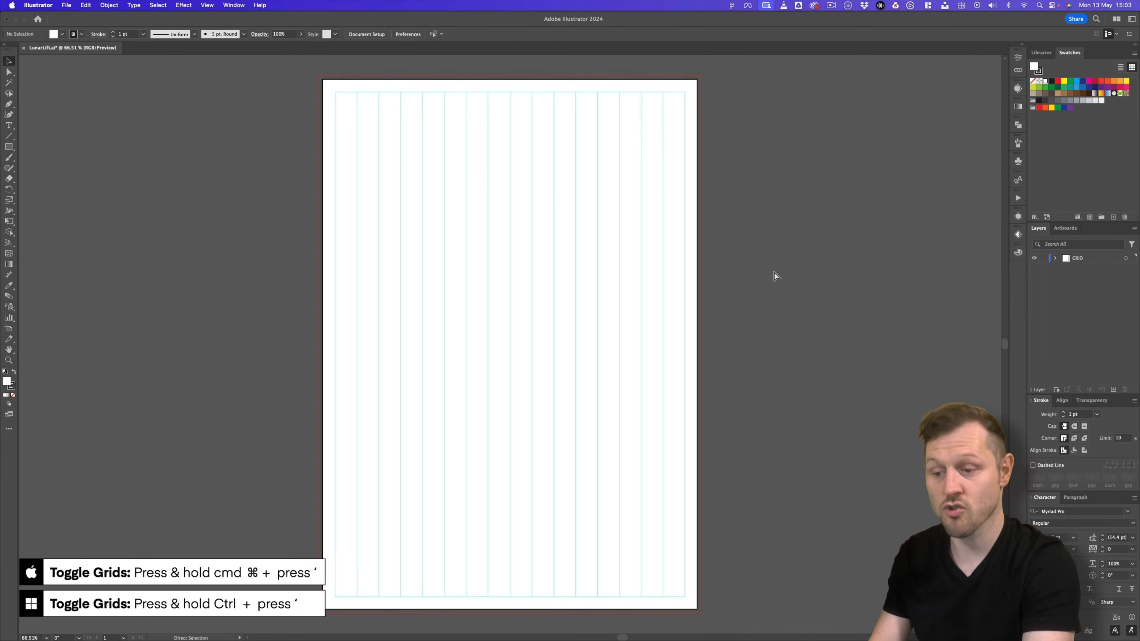
pyautogui.press('super+apostrophe')
pyautogui.press('super+apostrophe')
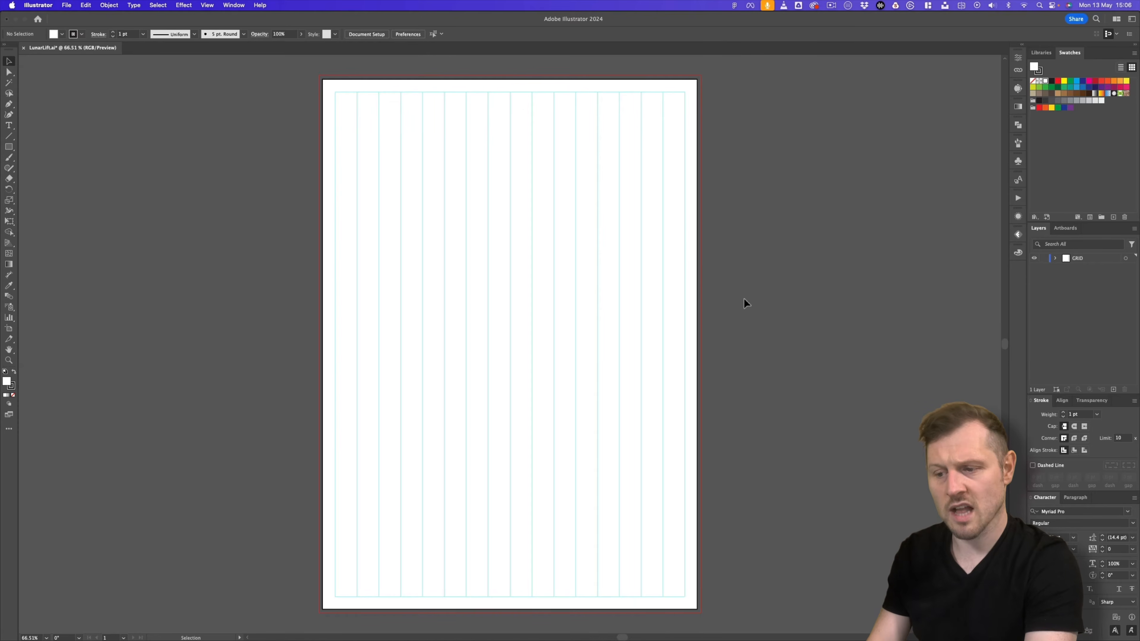
# Start a text object in the upper part of the artboard with the Type tool
pyautogui.click(9, 126)
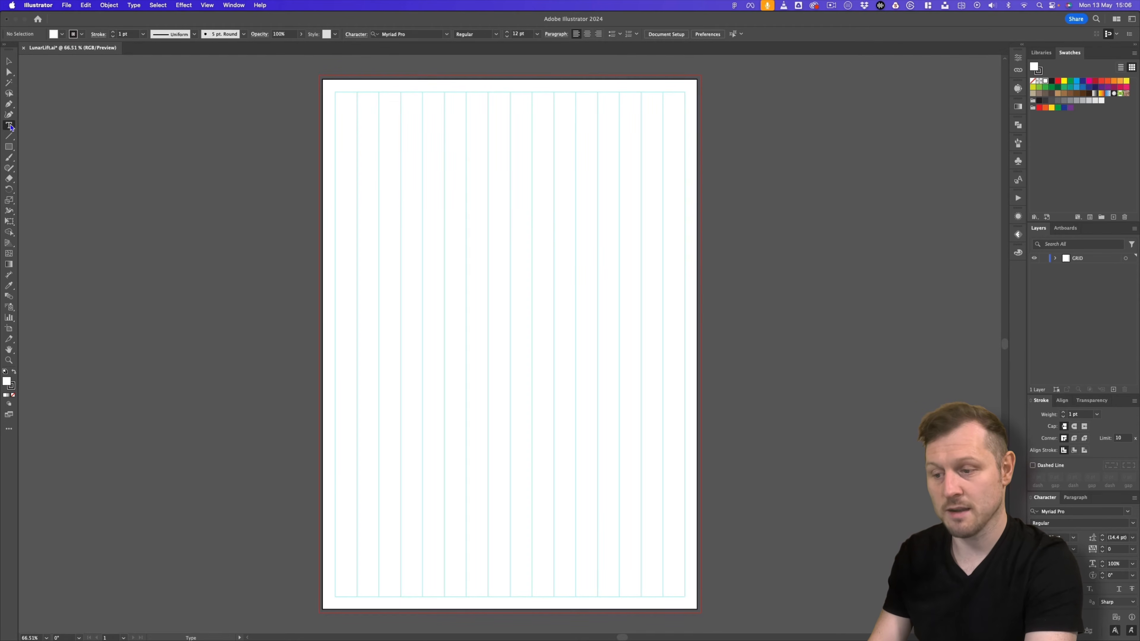
pyautogui.click(476, 223)
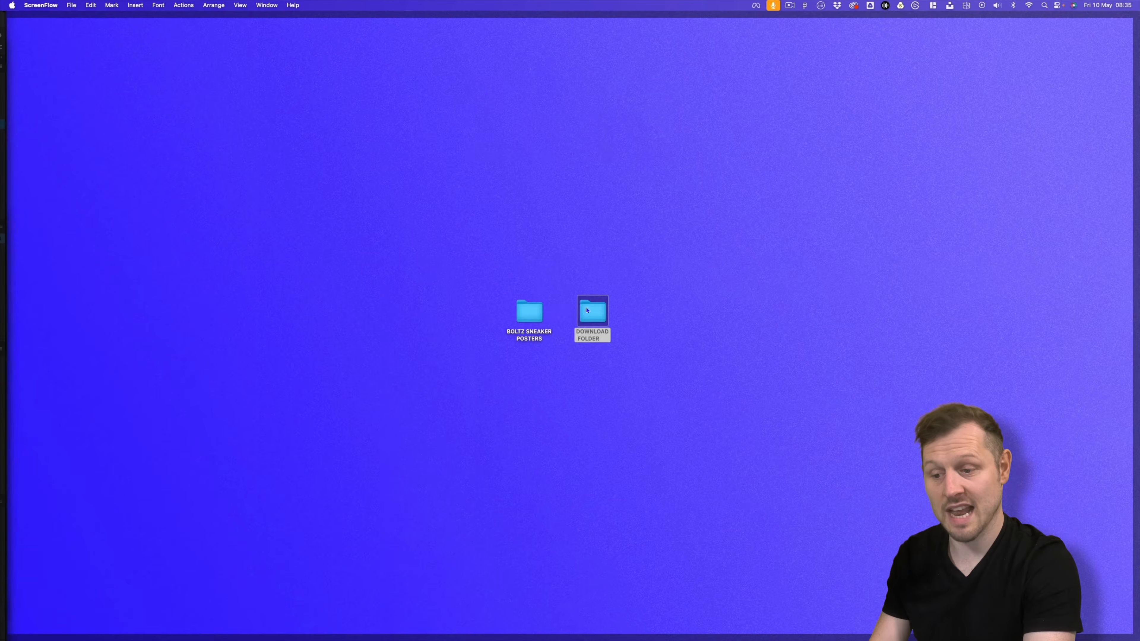
# Switch to Finder and open BOLTZ - Content Deck.webloc from the BOLTZ - MEDIA KIT folder in DOWNLOAD FOLDER, using Safari
pyautogui.doubleClick(592, 312)
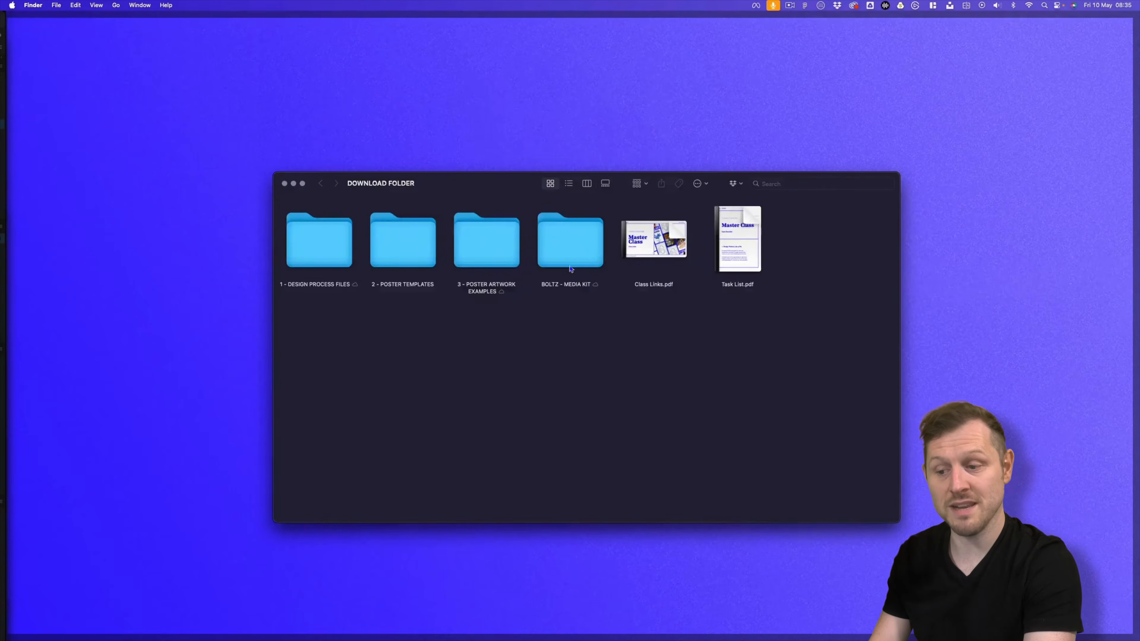
pyautogui.doubleClick(574, 243)
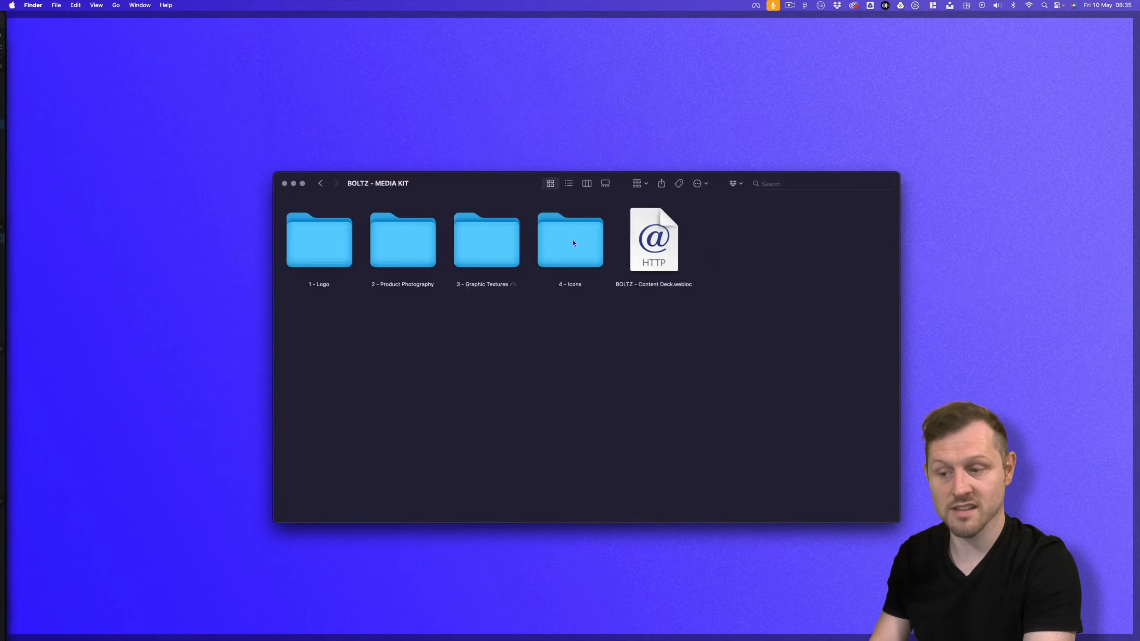
pyautogui.click(647, 243)
pyautogui.rightClick(653, 235)
pyautogui.moveTo(727, 249)
pyautogui.click(838, 250)
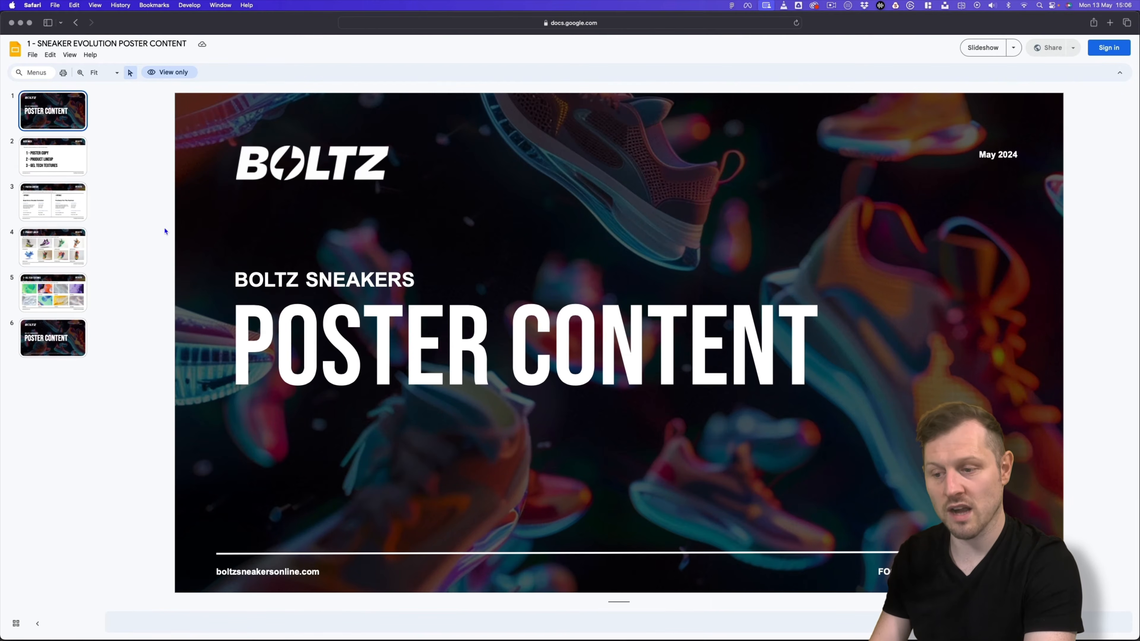
# Copy the product name LunarLift from the content deck's Product Lineup slide and paste it into the text object in Illustrator
pyautogui.click(67, 242)
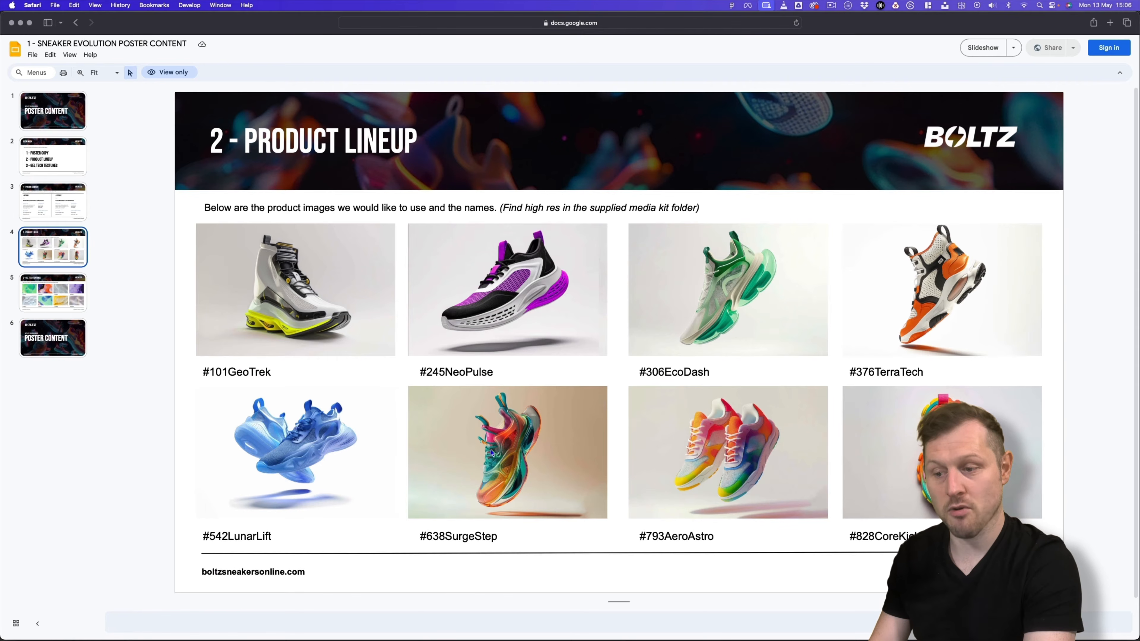
pyautogui.click(255, 535)
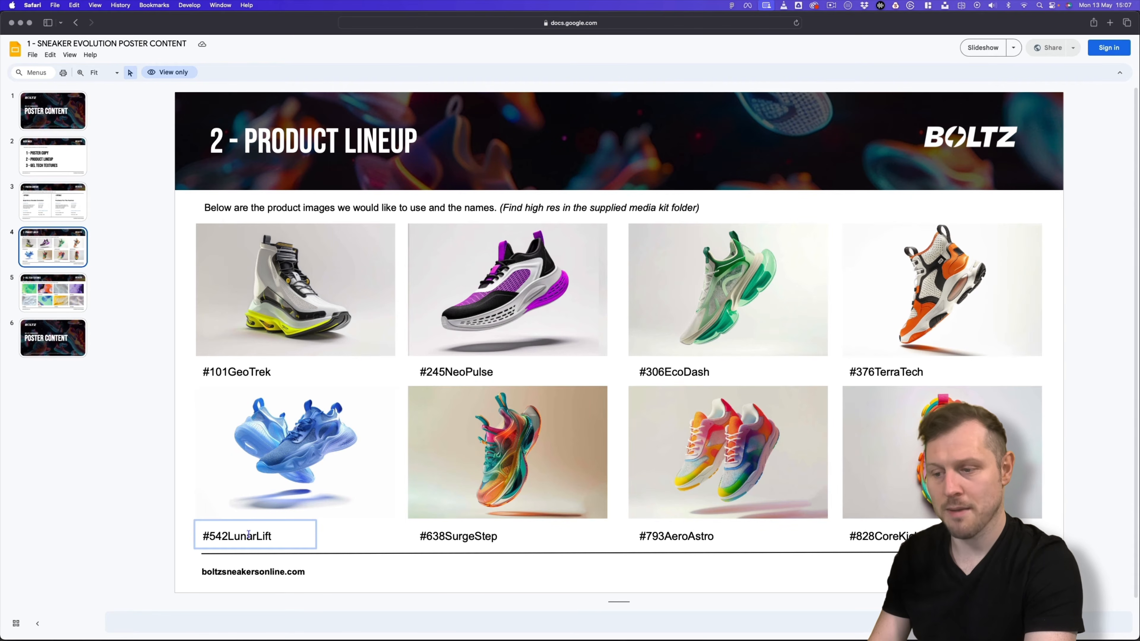
pyautogui.moveTo(272, 536); pyautogui.dragTo(229, 536)
pyautogui.press('super+c')
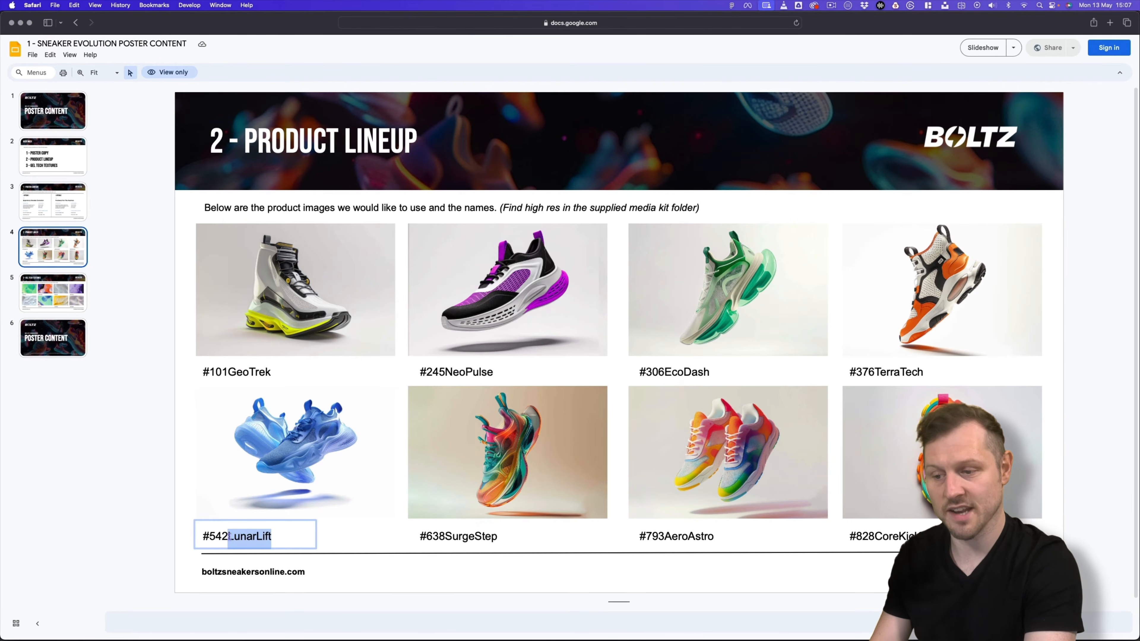
pyautogui.press('super+Tab')
pyautogui.press('super+v')
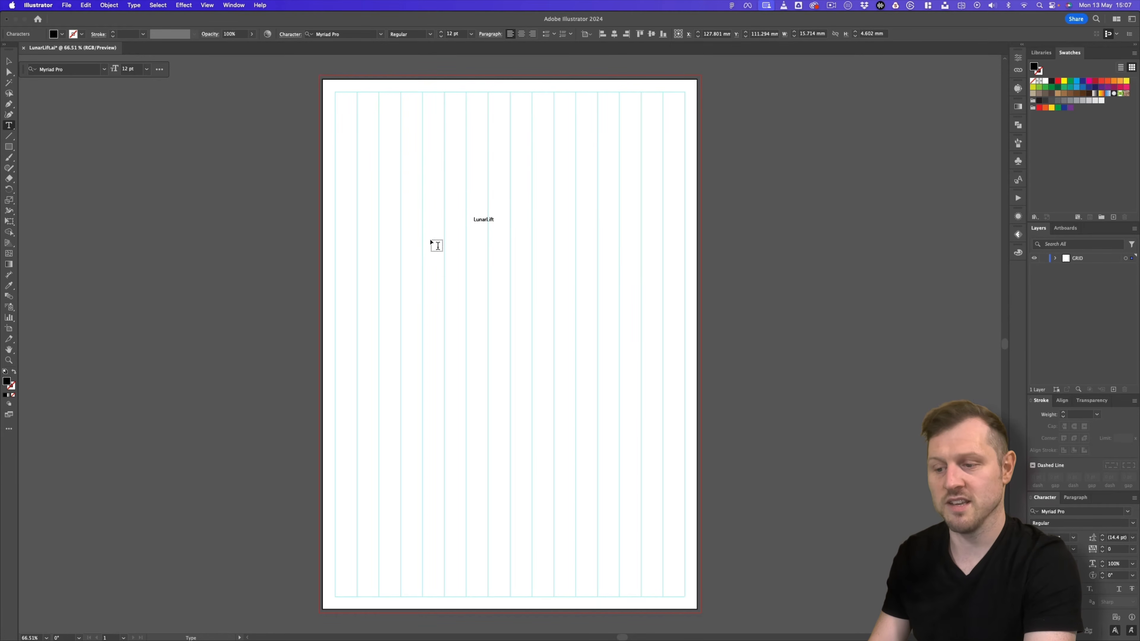
# Centre-align the LunarLift text, enlarge it to about 149 pt and place it in the upper part of the artboard
pyautogui.press('super+a')
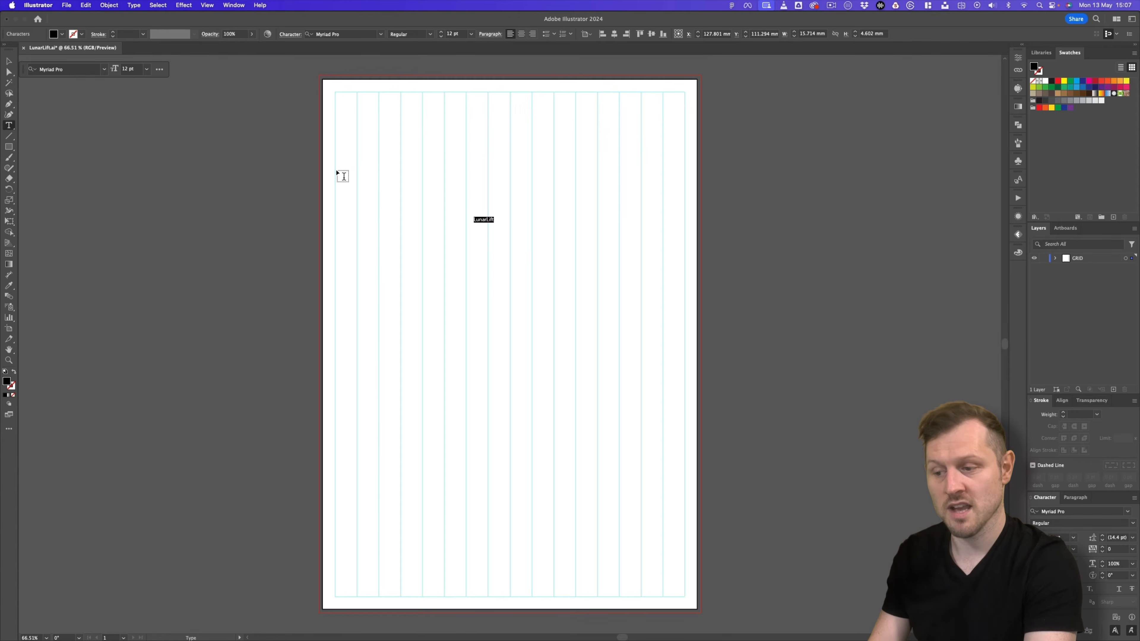
pyautogui.click(9, 62)
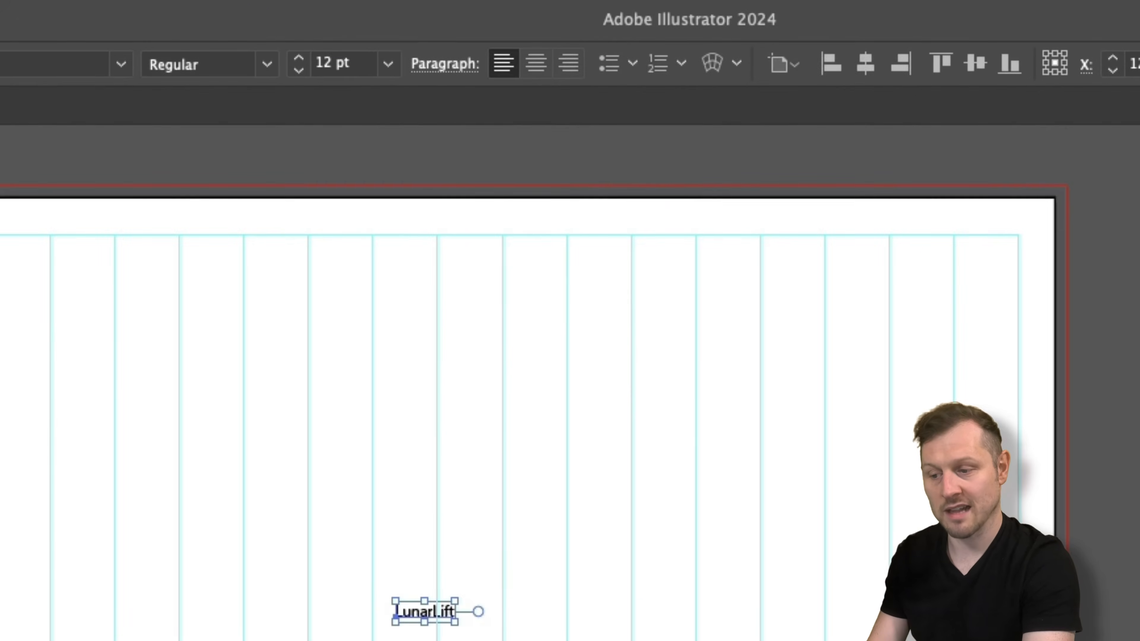
pyautogui.click(535, 65)
pyautogui.moveTo(429, 621); pyautogui.dragTo(758, 640)
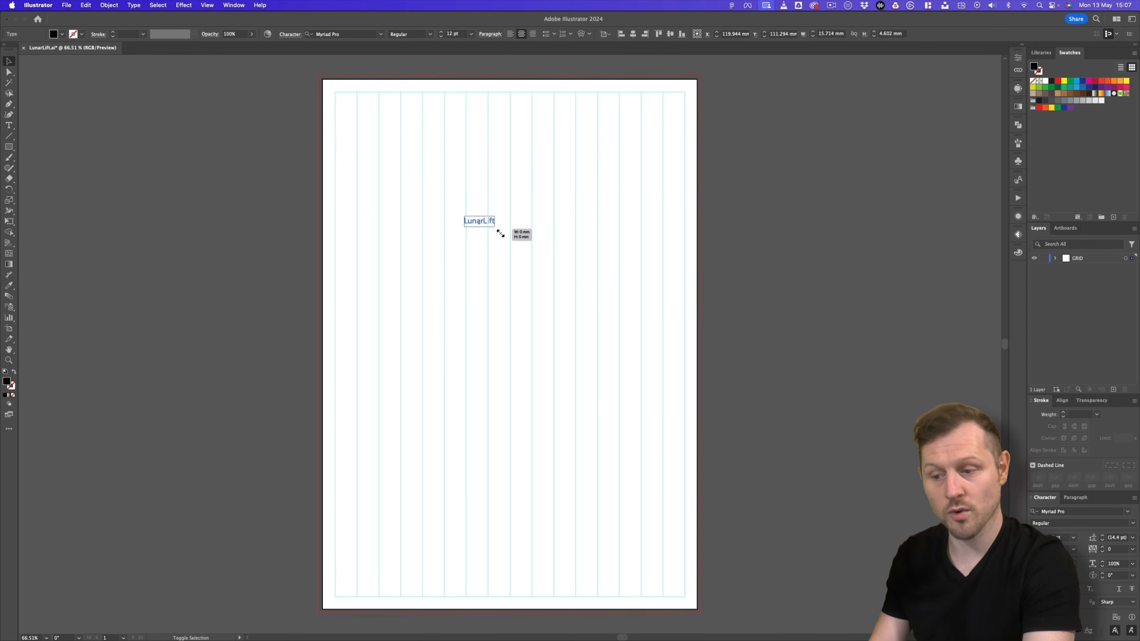
pyautogui.moveTo(600, 270); pyautogui.dragTo(535, 207)
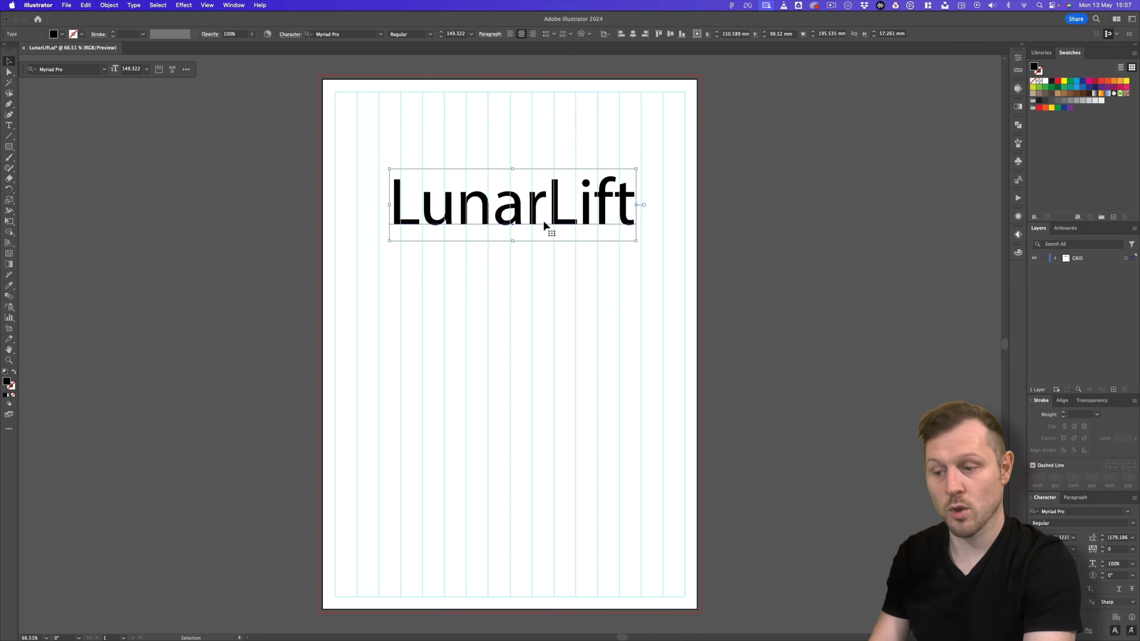
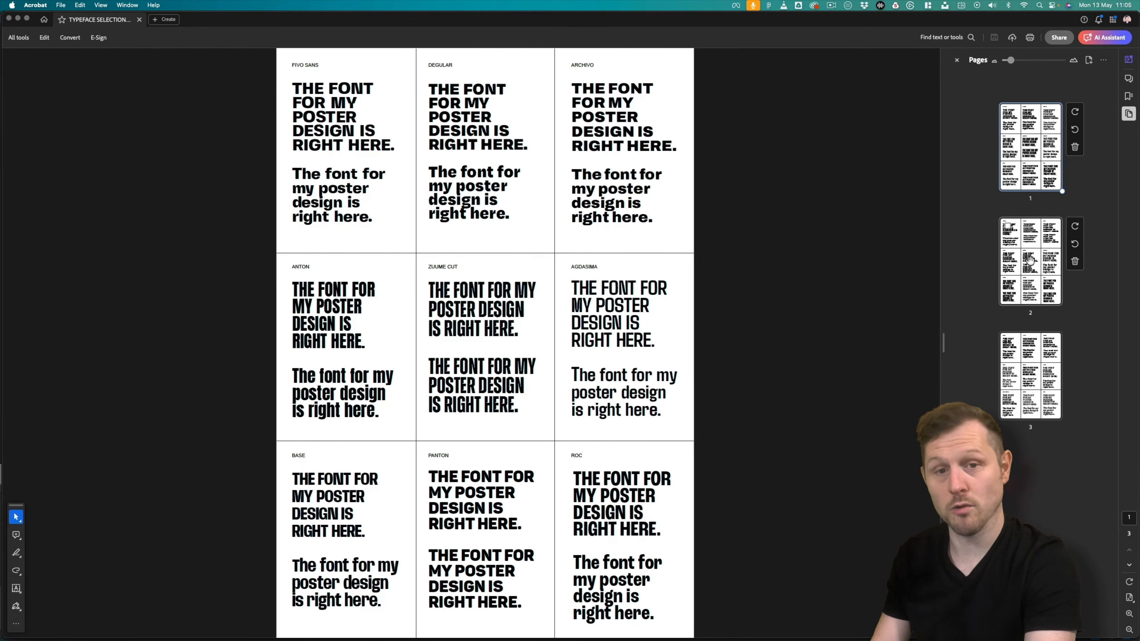
# Check page 2 of the typeface selection PDF in Acrobat, and set the LunarLift text in Illustrator to Zuume Cut Bold
pyautogui.click(1022, 255)
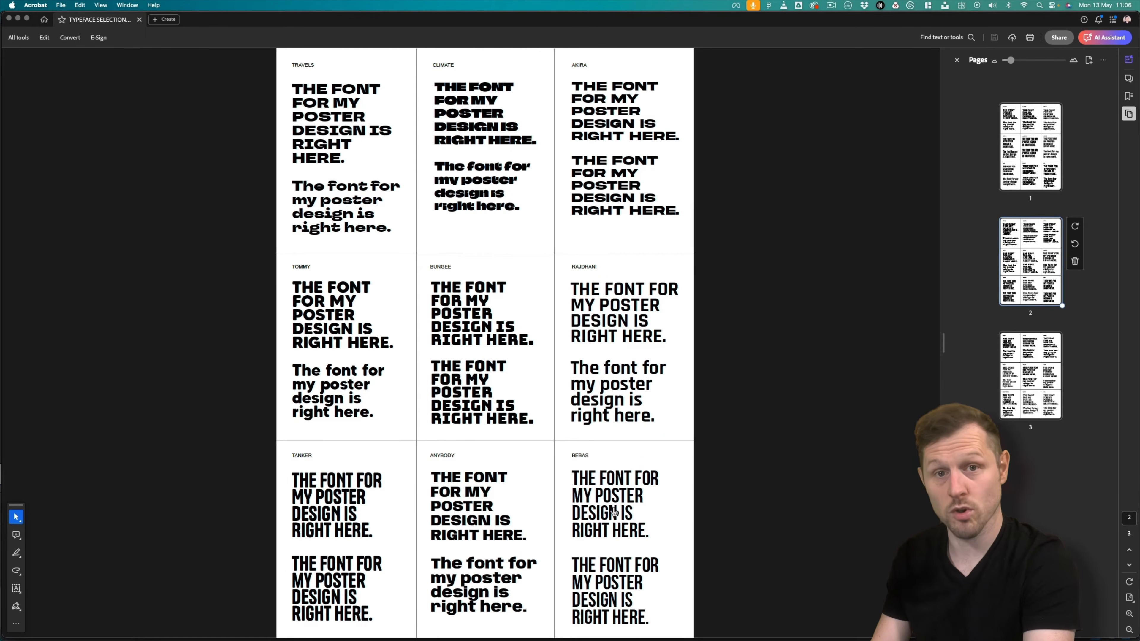
pyautogui.click(625, 512)
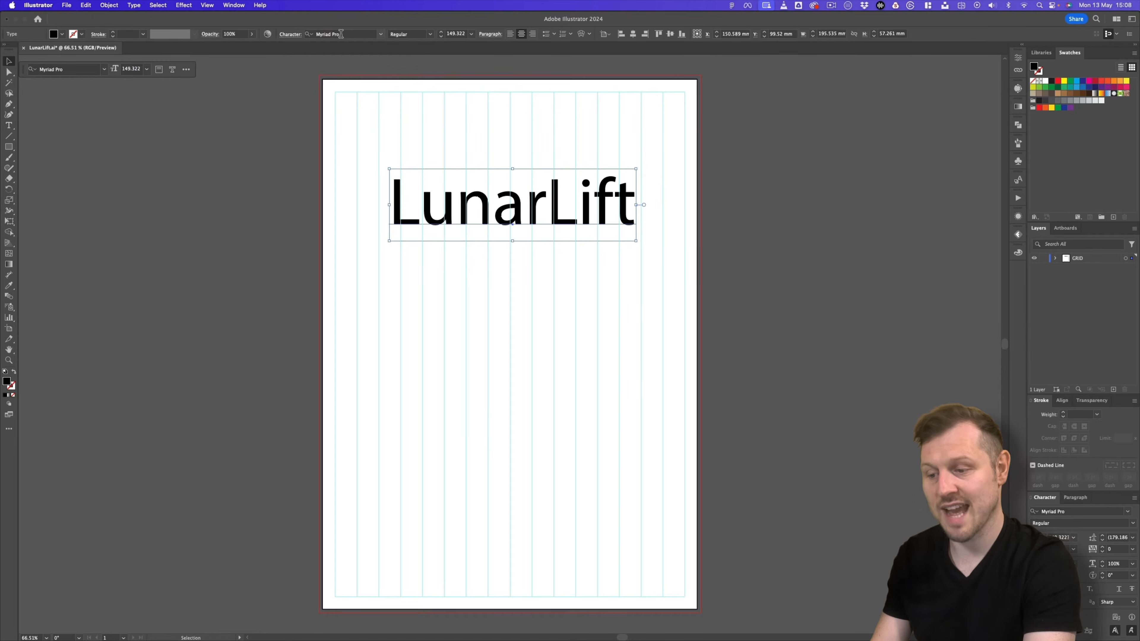
pyautogui.click(357, 34)
pyautogui.write('zuu')
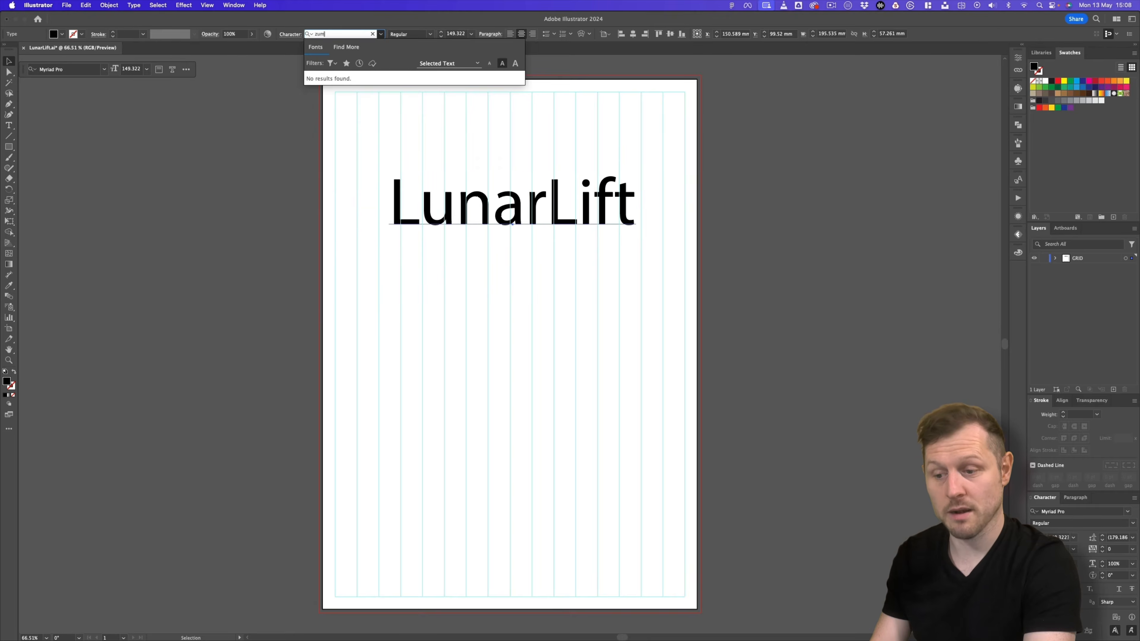
pyautogui.write('m')
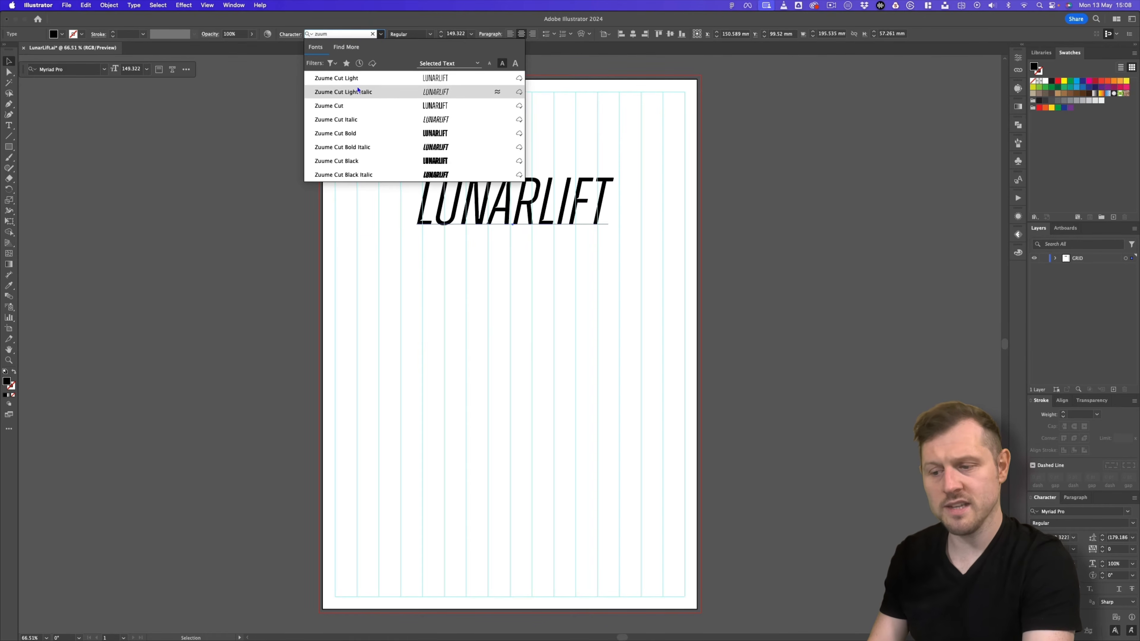
pyautogui.click(354, 135)
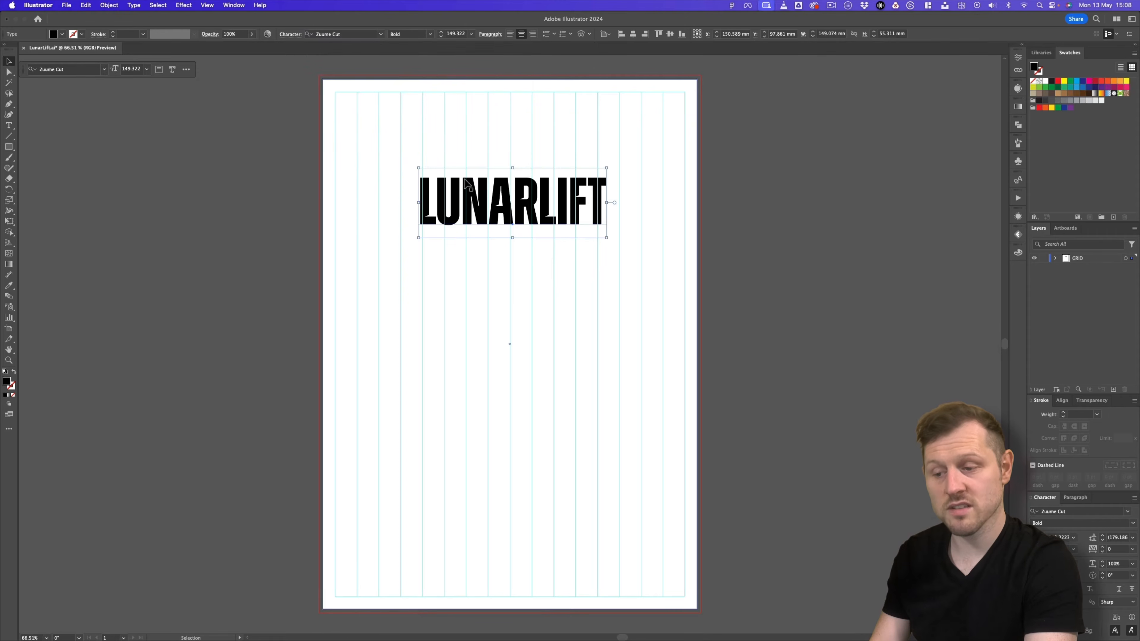
# Increase the tracking of the whole LUNARLIFT title to 60
pyautogui.doubleClick(477, 203)
pyautogui.doubleClick(477, 202)
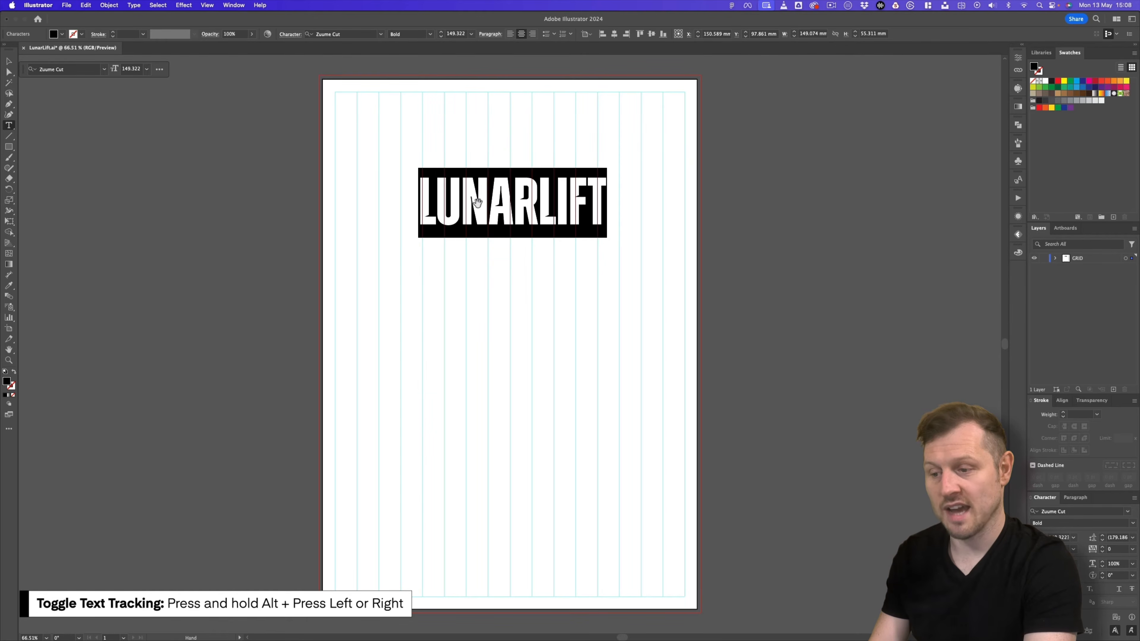
pyautogui.hotkey('alt', 'Right')
pyautogui.hotkey('alt', 'Right')
pyautogui.hotkey('alt', 'Right')
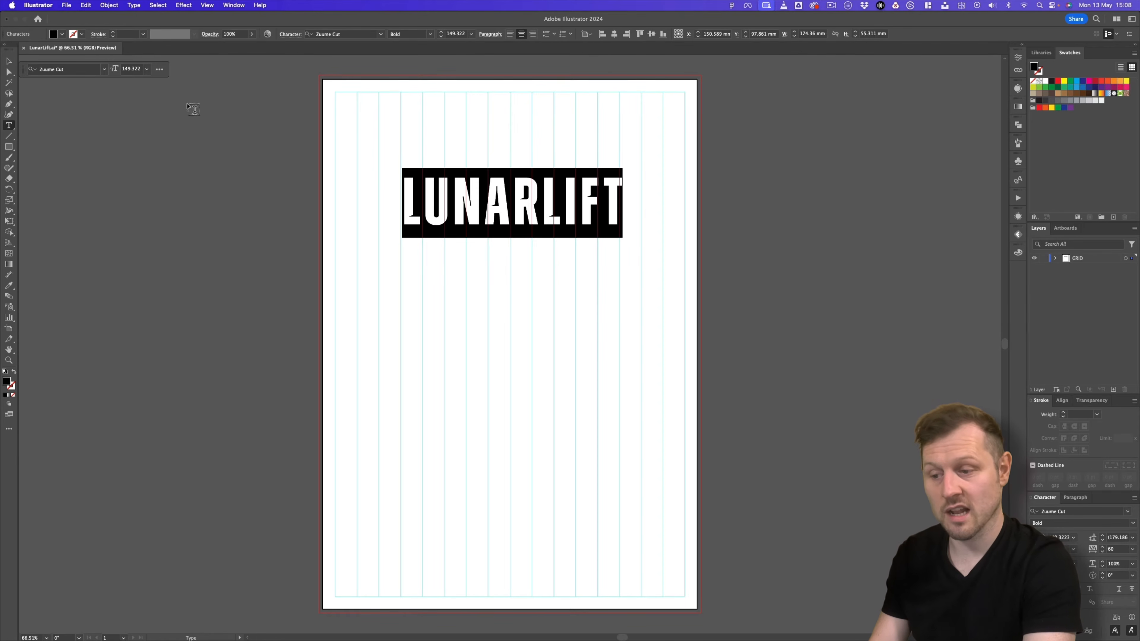
# Move the LUNARLIFT title up and scale it to about 208 mm wide so it spans the middle twelve grid columns
pyautogui.press('Escape')
pyautogui.moveTo(472, 206); pyautogui.dragTo(433, 158)
pyautogui.moveTo(642, 231); pyautogui.dragTo(641, 232)
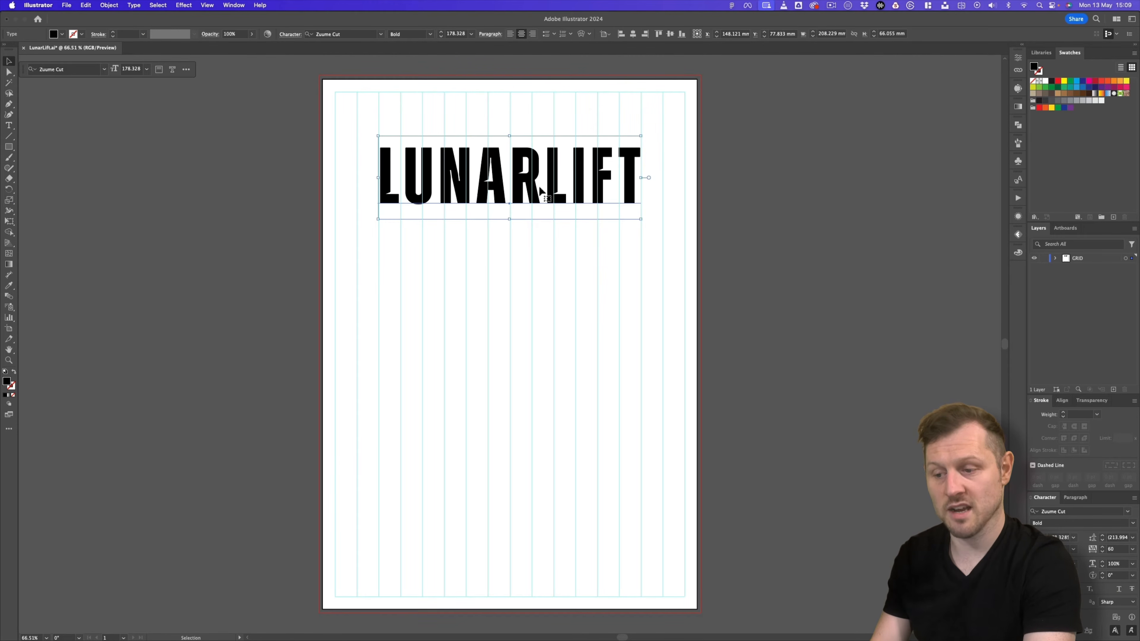
# Repeat the word LUNARLIFT on three new lines below the title within the same text object
pyautogui.doubleClick(539, 186)
pyautogui.press('super+a')
pyautogui.press('super+c')
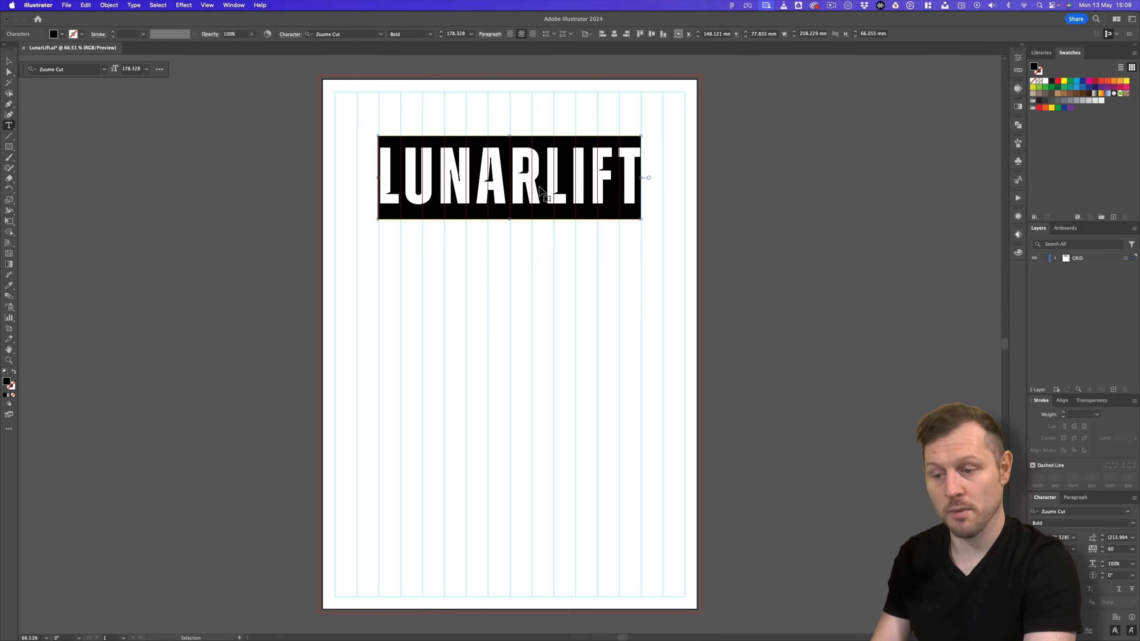
pyautogui.press('Right')
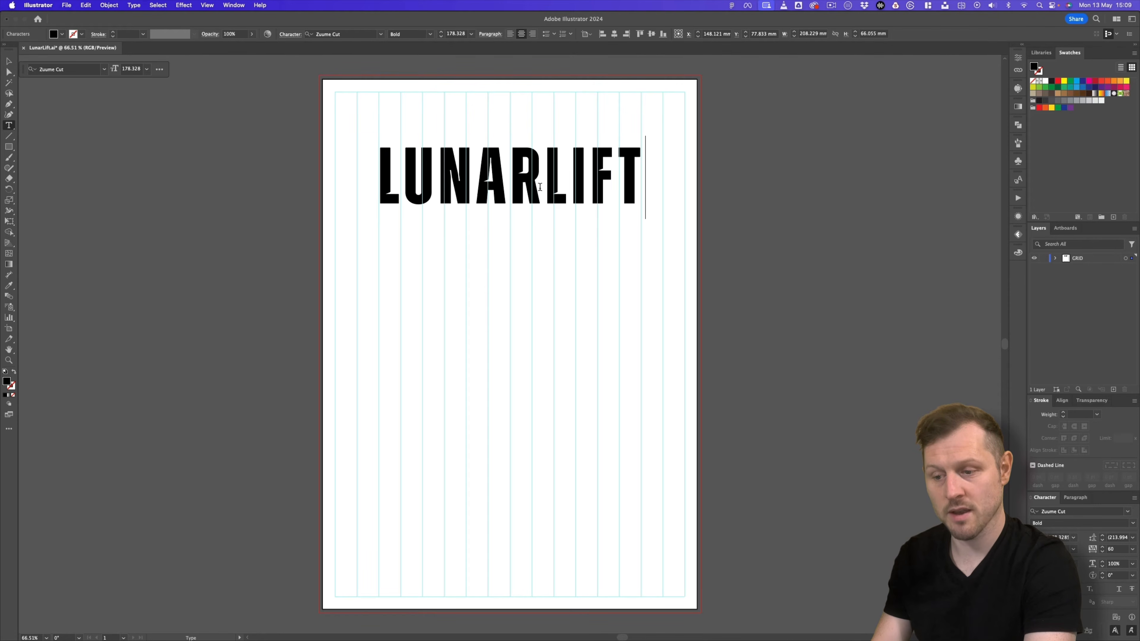
pyautogui.press('Return')
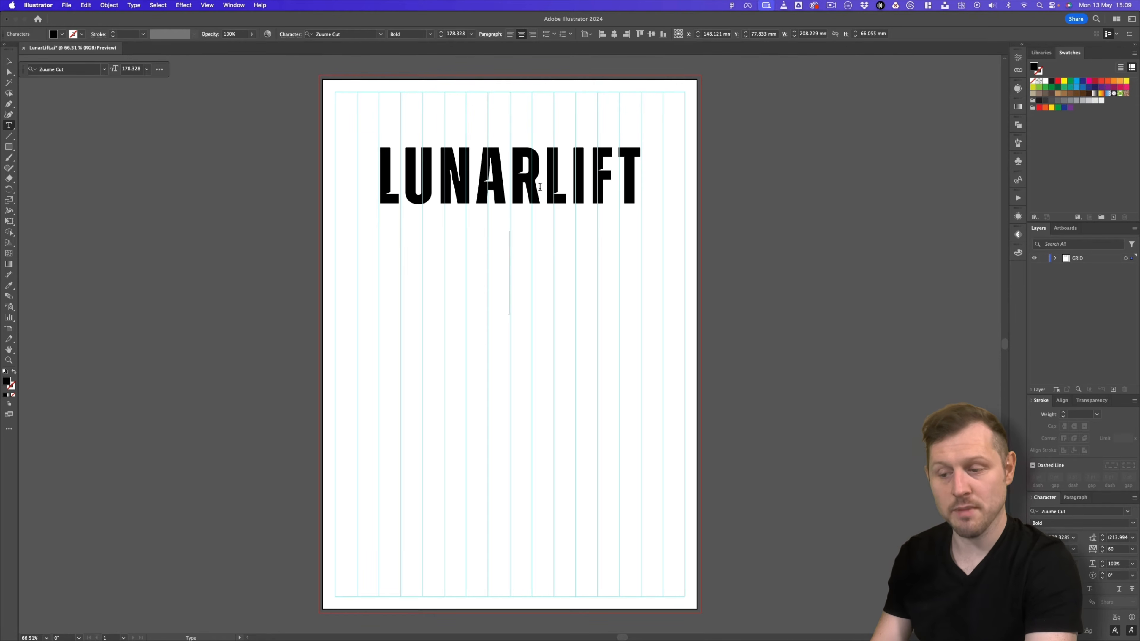
pyautogui.press('super+v')
pyautogui.press('Return')
pyautogui.press('super+v')
pyautogui.press('Return')
pyautogui.press('super+v')
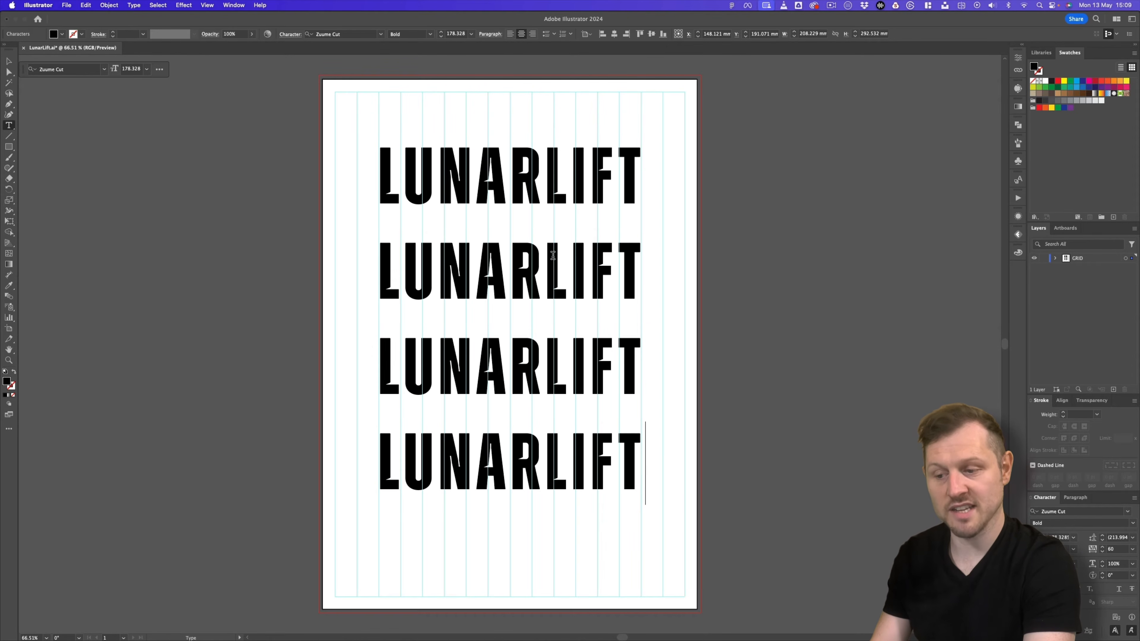
# Set the leading of all four LUNARLIFT lines to 149 pt and move the text block to the centre of the artboard
pyautogui.doubleClick(516, 269)
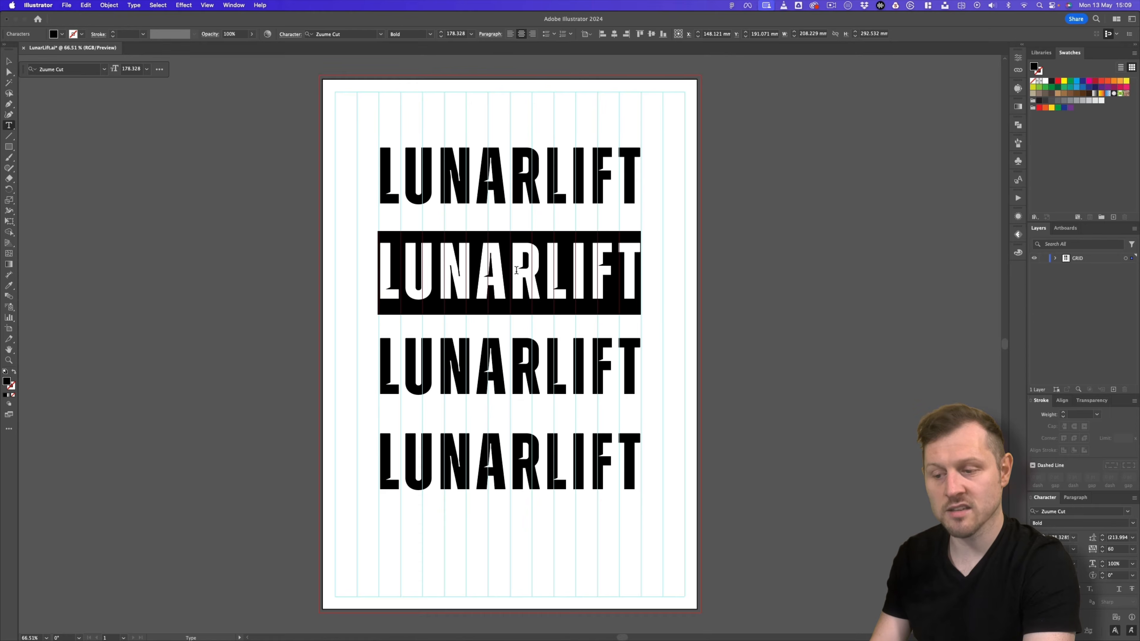
pyautogui.press('super+a')
pyautogui.click(1101, 540)
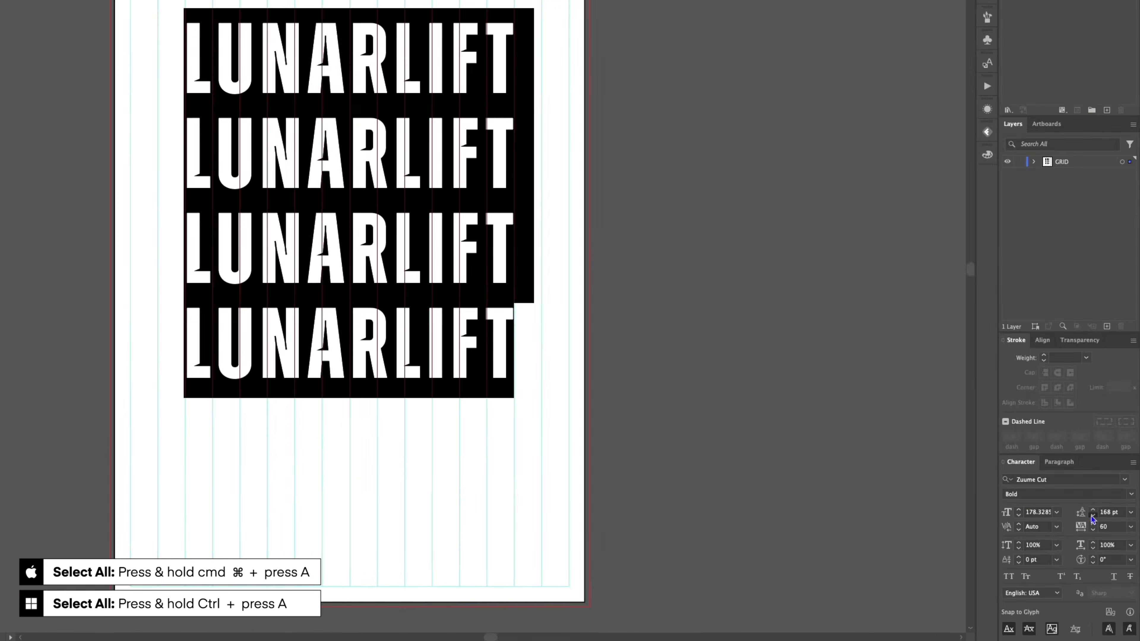
pyautogui.click(1092, 516)
pyautogui.click(1093, 516)
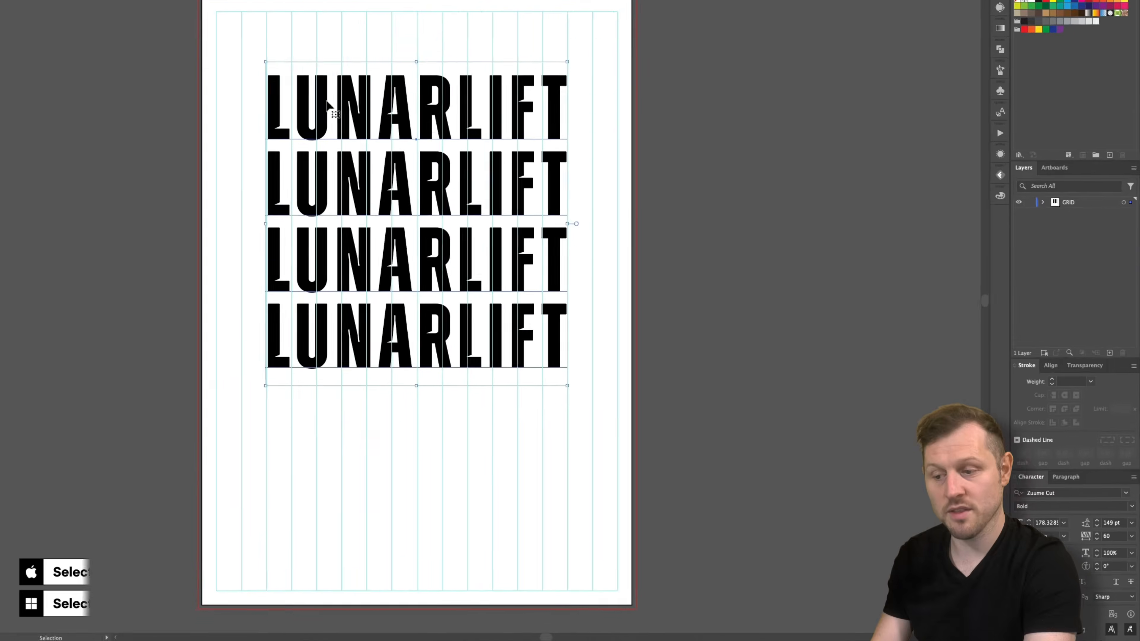
pyautogui.moveTo(327, 106); pyautogui.dragTo(461, 251)
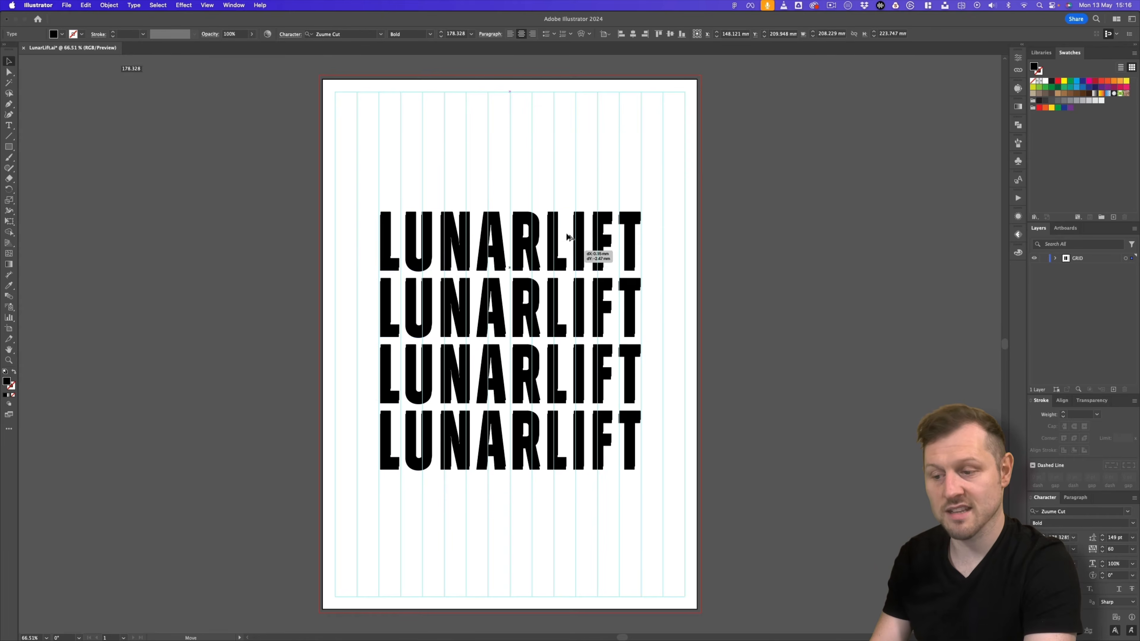
# Duplicate the LUNARLIFT block upward and replace the copy's text with EVOLUTION, taken from the Option 1 title in the Safari content deck
pyautogui.moveTo(567, 236); pyautogui.dragTo(568, 179)
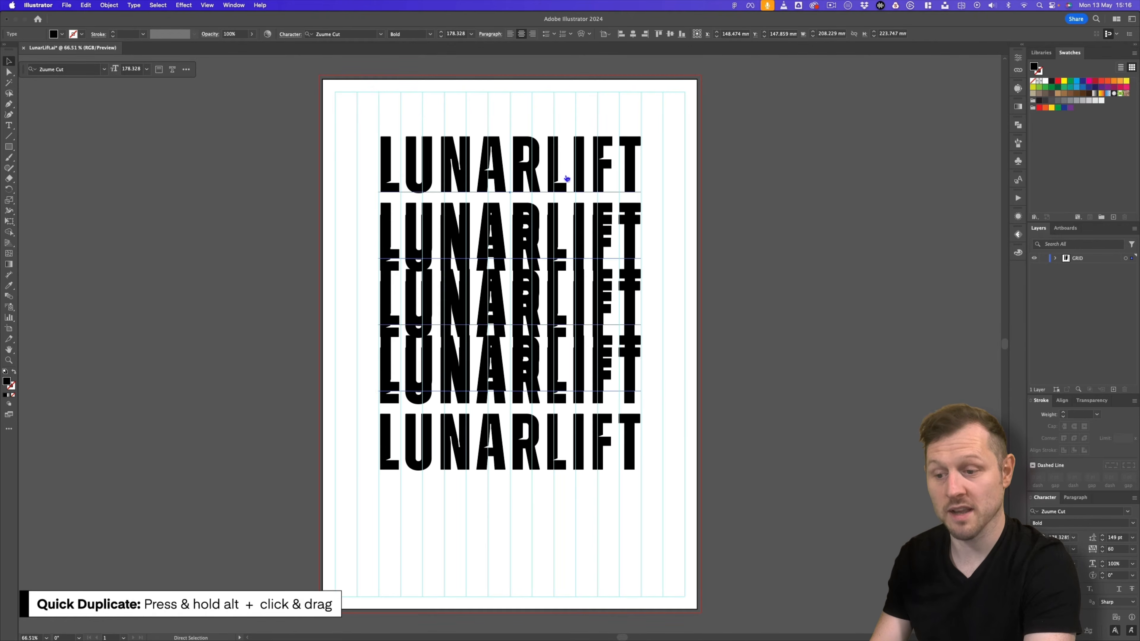
pyautogui.press('super+Tab')
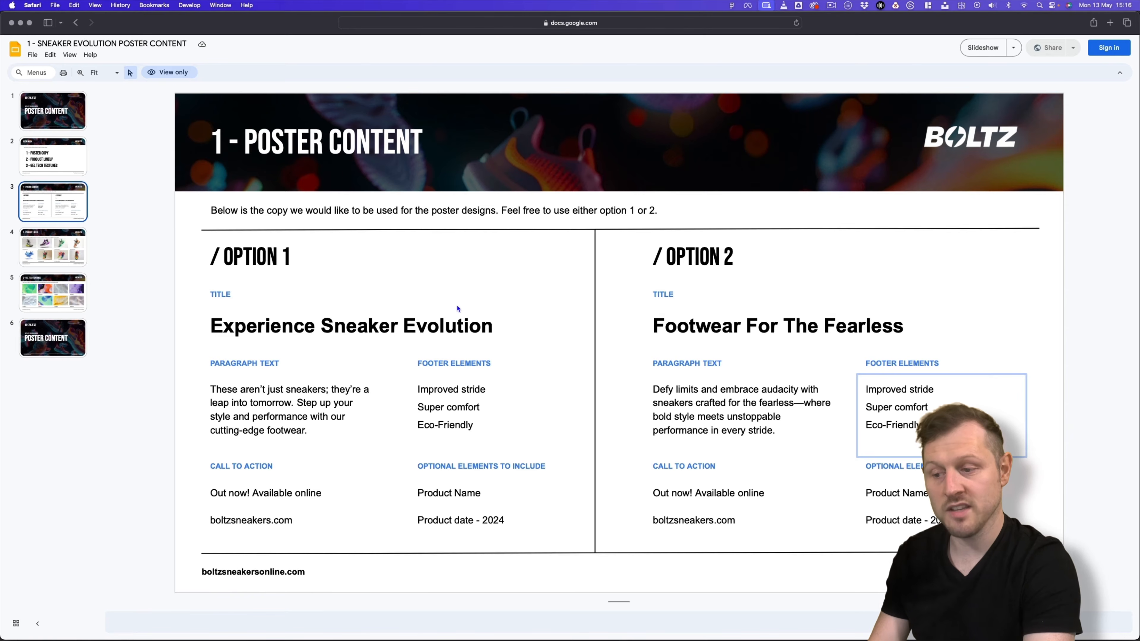
pyautogui.click(433, 327)
pyautogui.doubleClick(433, 326)
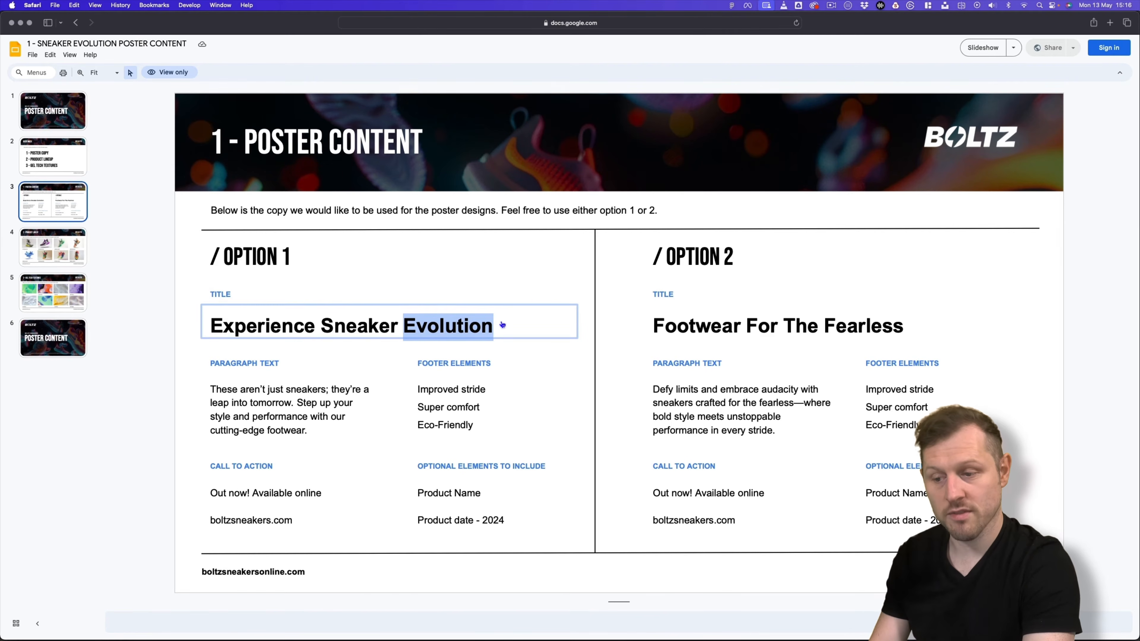
pyautogui.press('super+Tab')
pyautogui.press('t')
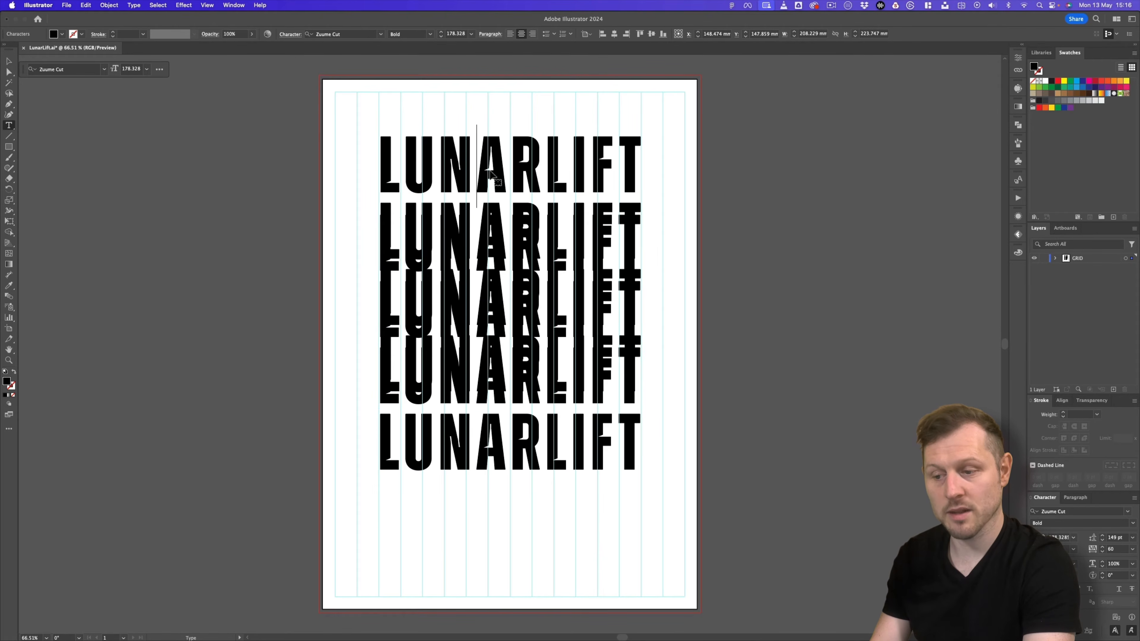
pyautogui.press('super+a')
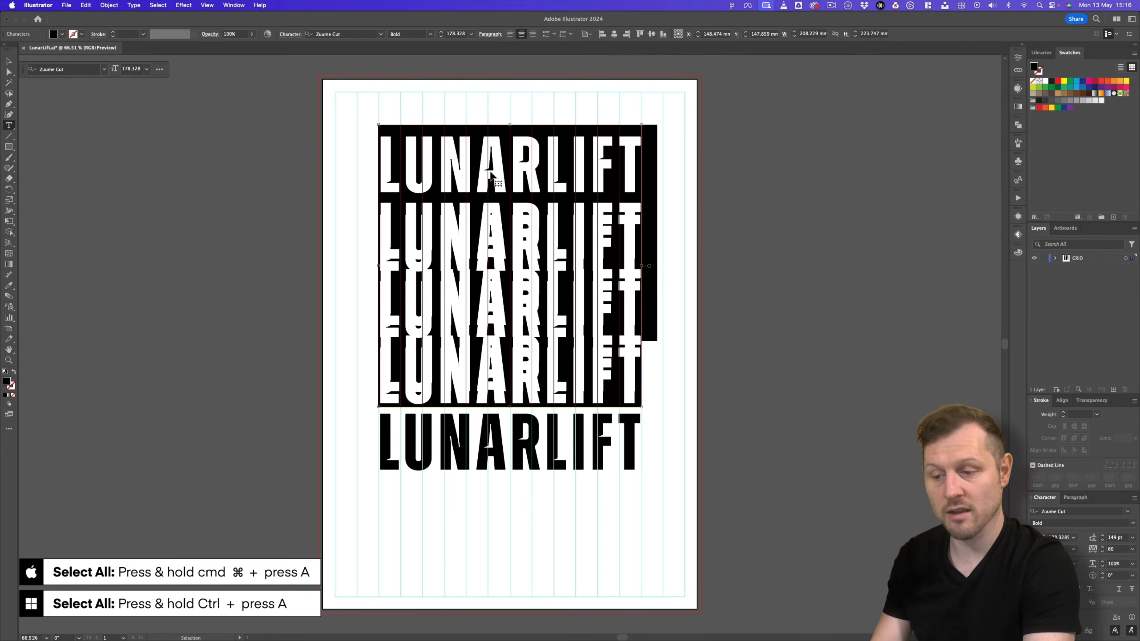
pyautogui.write('EVOLUTION')
pyautogui.press('Escape')
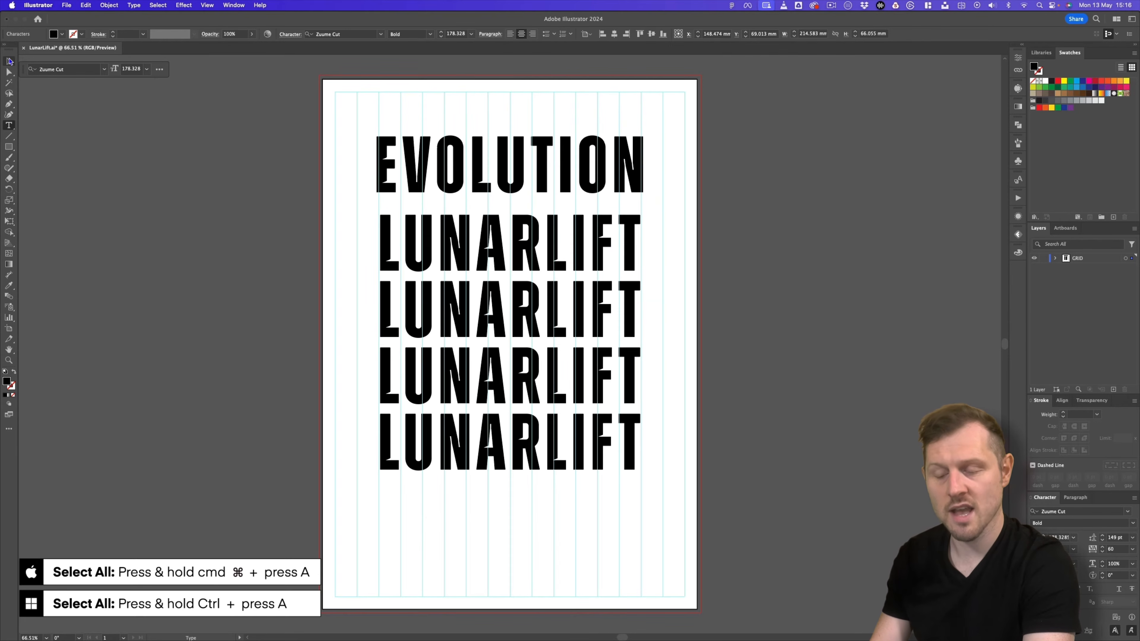
# Copy Experience Sneaker from the deck's Option 1 title, duplicate EVOLUTION above itself in Illustrator and replace the duplicate's text with the copied words
pyautogui.press('super+Tab')
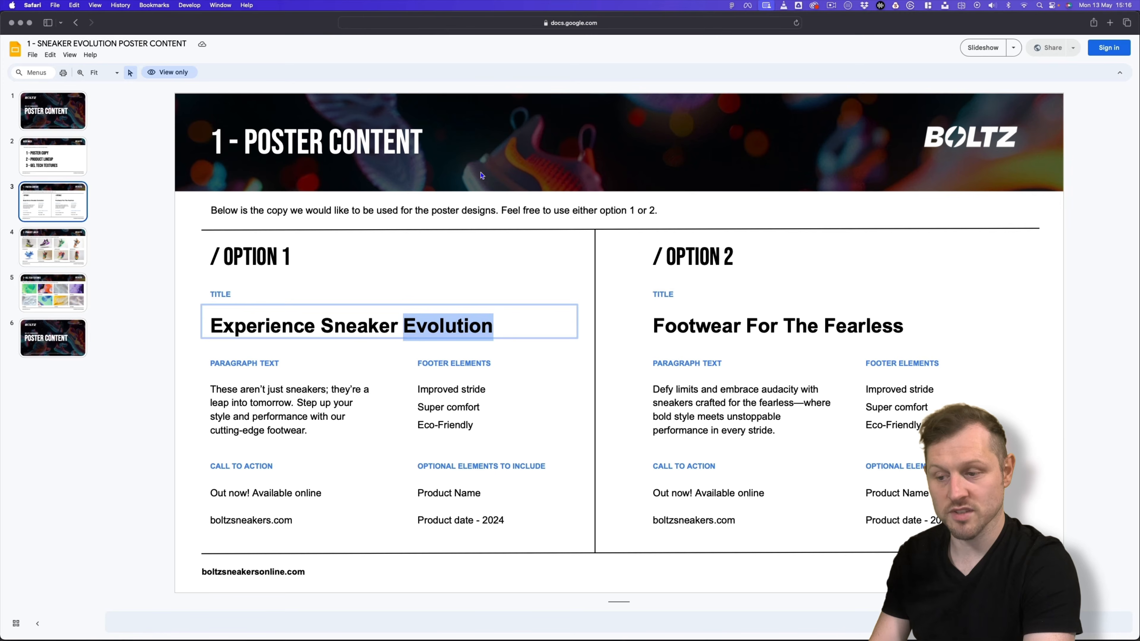
pyautogui.moveTo(400, 326); pyautogui.dragTo(213, 327)
pyautogui.press('super+Tab')
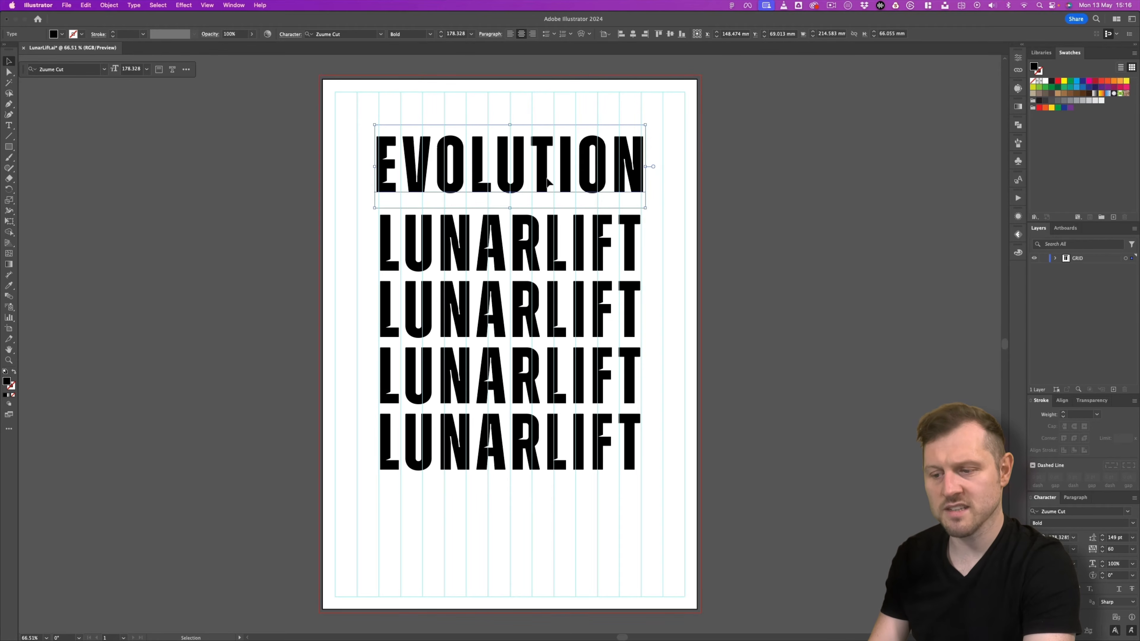
pyautogui.moveTo(546, 181); pyautogui.dragTo(547, 120)
pyautogui.press('t')
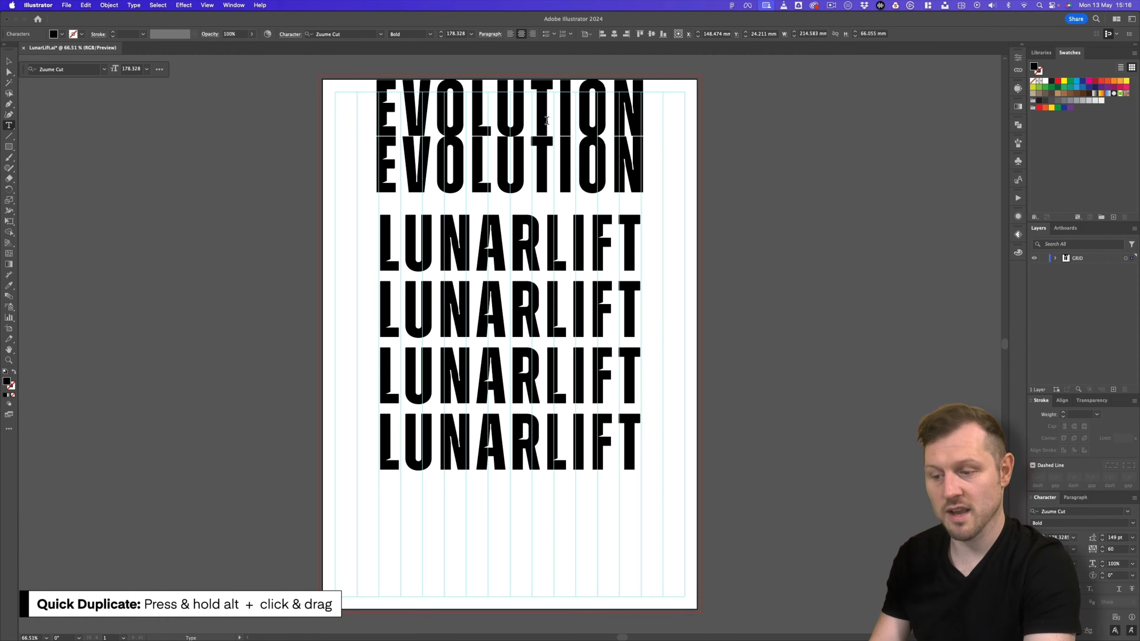
pyautogui.click(547, 120)
pyautogui.press('super+a')
pyautogui.press('super+v')
pyautogui.press('Escape')
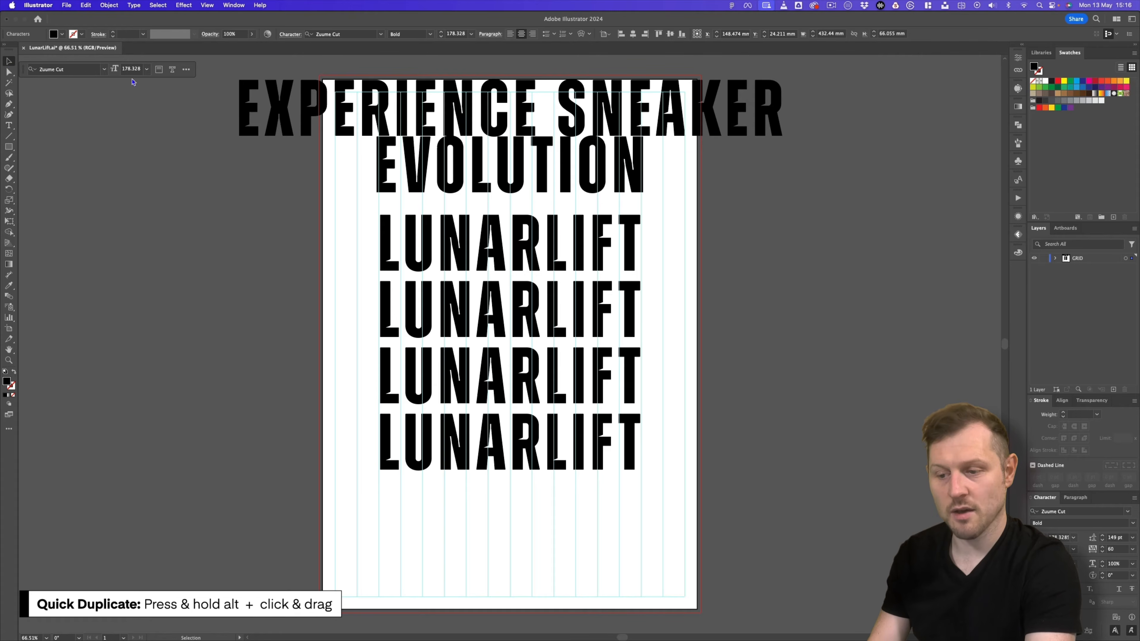
# Check the typeface selection PDF in Acrobat, return to Illustrator and set the EXPERIENCE SNEAKER text to Archivo Medium
pyautogui.scroll(4, 541, 181)
pyautogui.moveTo(542, 184); pyautogui.dragTo(542, 178)
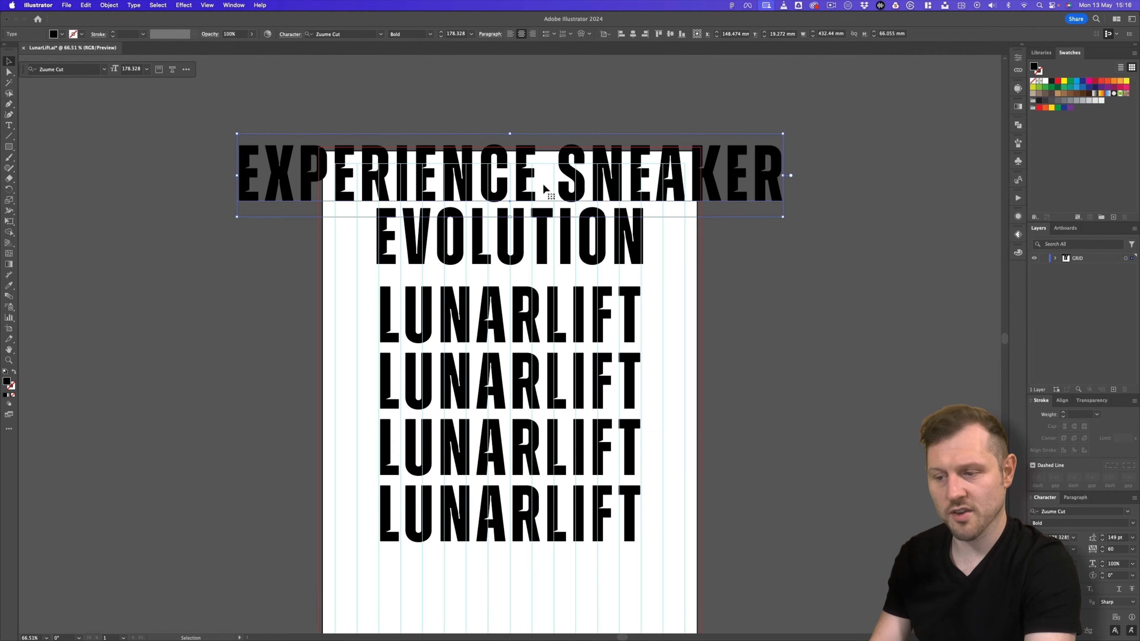
pyautogui.click(789, 272)
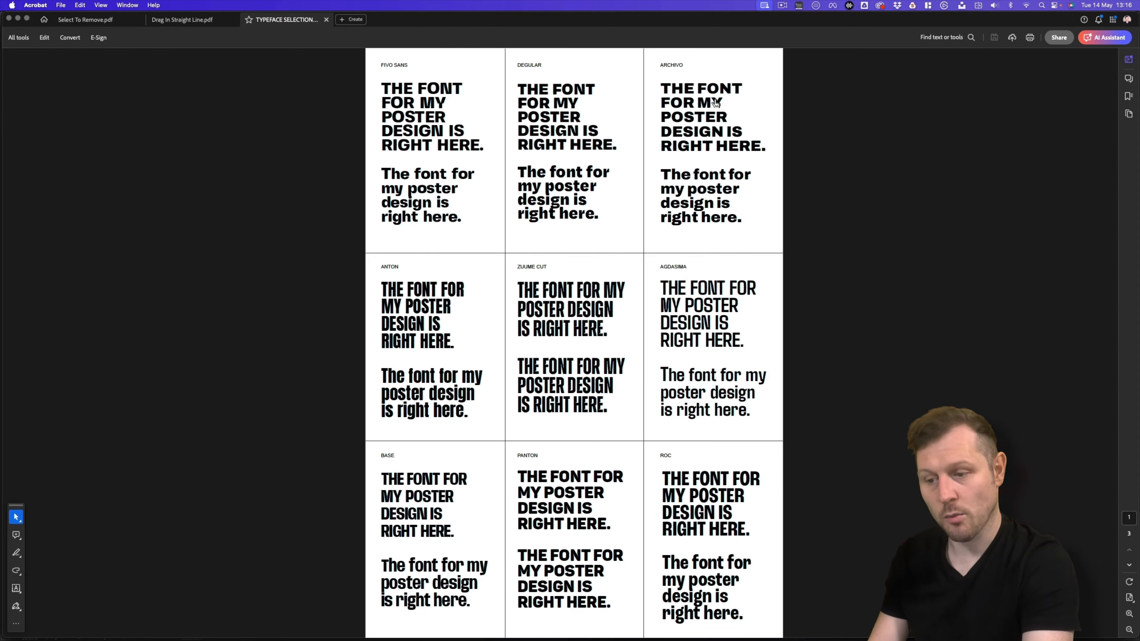
pyautogui.click(718, 157)
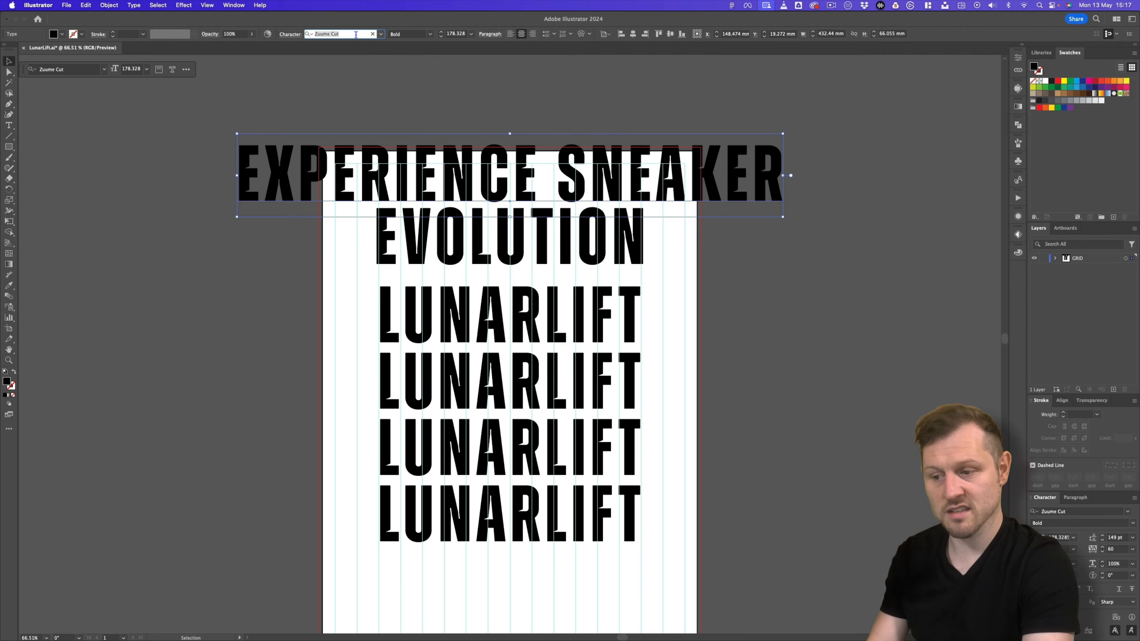
pyautogui.write('arch')
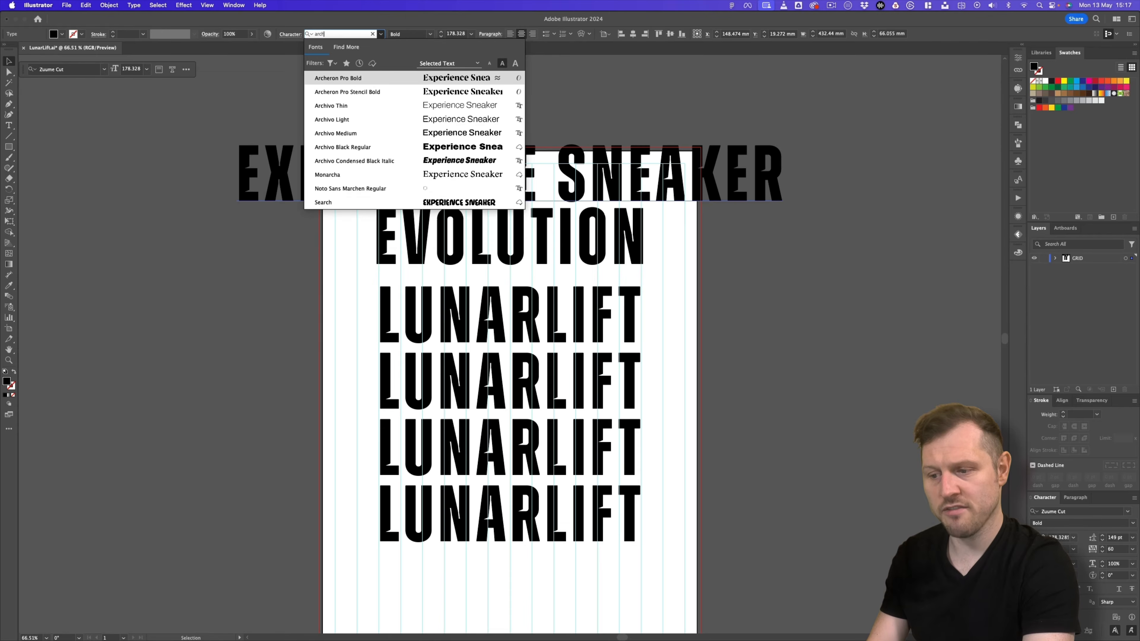
pyautogui.write('i')
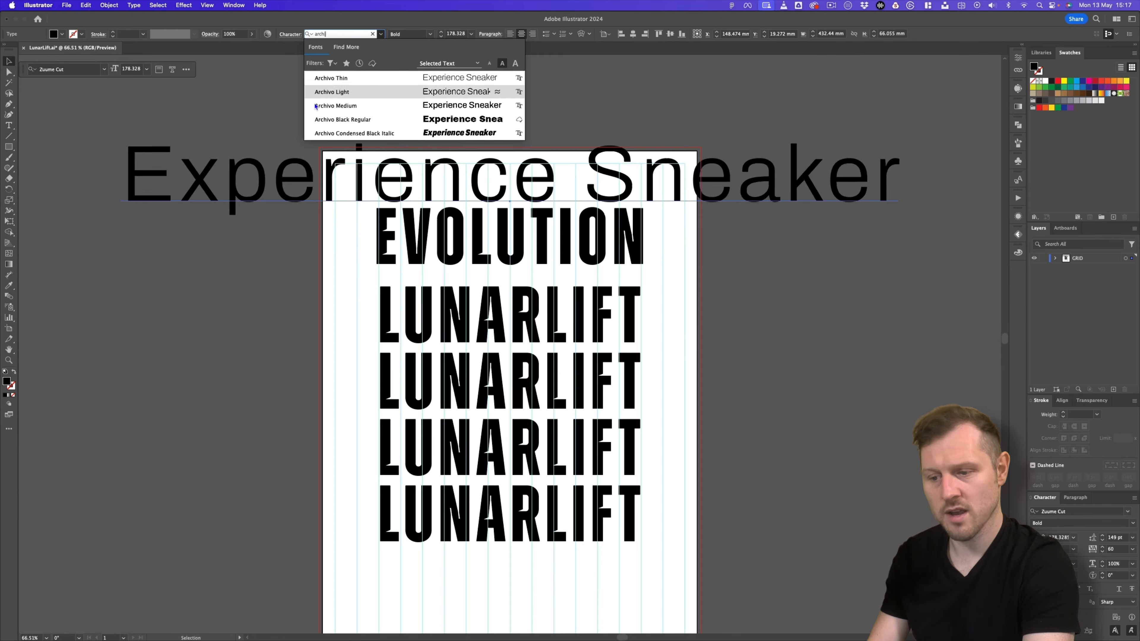
pyautogui.click(370, 105)
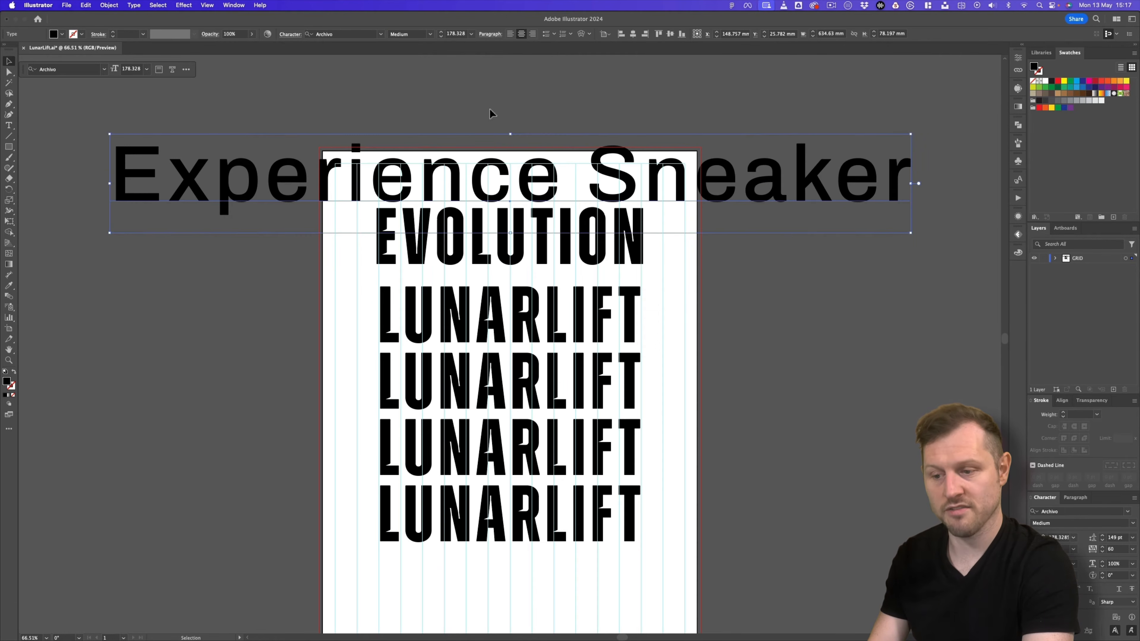
# Set the Experience Sneaker text to 30 pt and apply All Caps
pyautogui.click(456, 33)
pyautogui.press('Return')
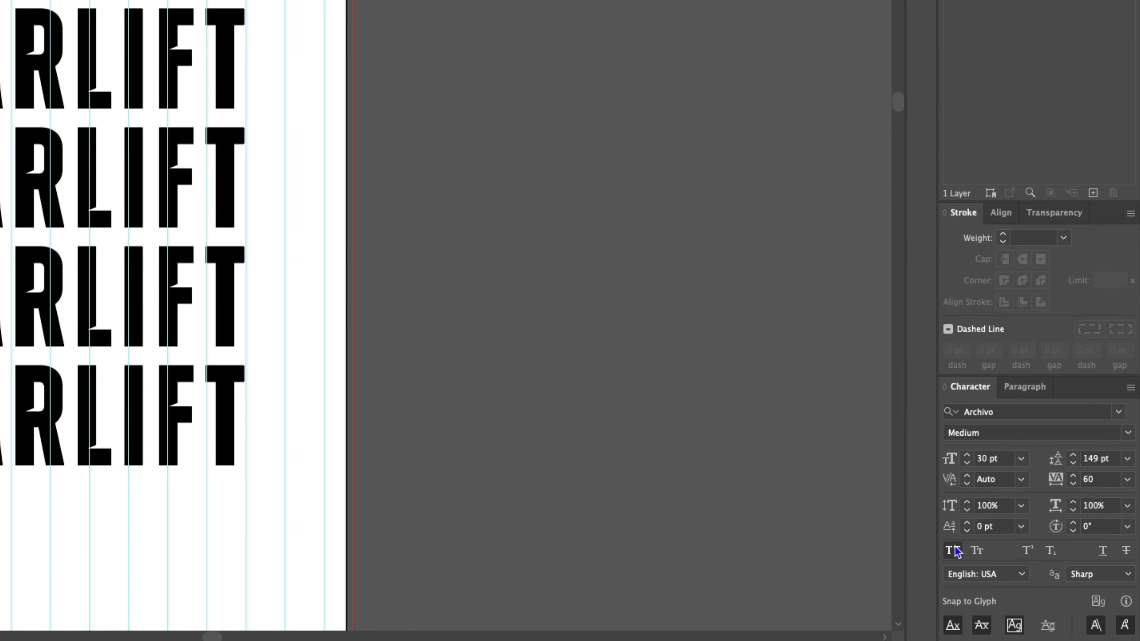
pyautogui.click(953, 551)
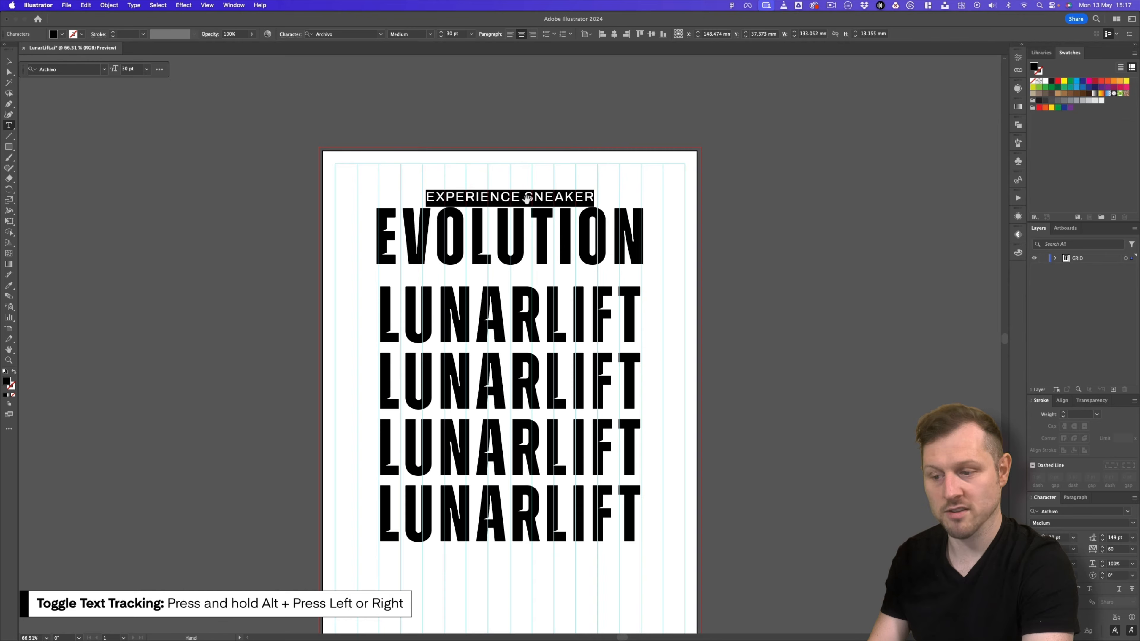
# Widen the tracking of the EXPERIENCE SNEAKER line to 200
pyautogui.hotkey('alt', 'Right')
pyautogui.hotkey('alt', 'Right')
pyautogui.hotkey('alt', 'Right')
pyautogui.hotkey('alt', 'Right')
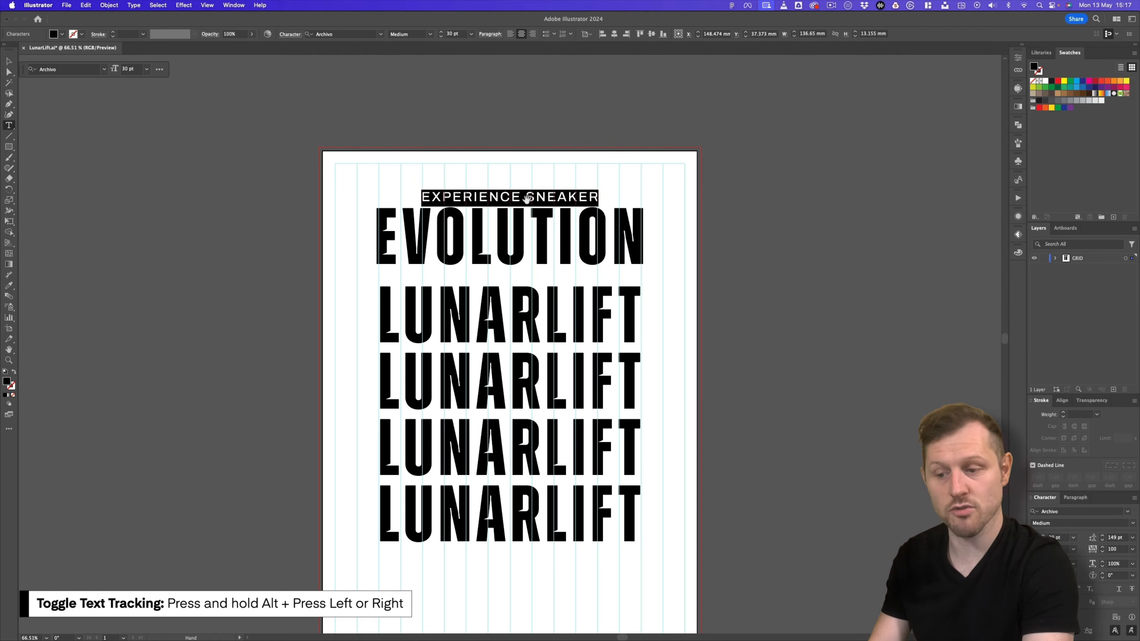
pyautogui.hotkey('alt', 'Right')
pyautogui.hotkey('alt', 'Right')
pyautogui.hotkey('alt', 'Right')
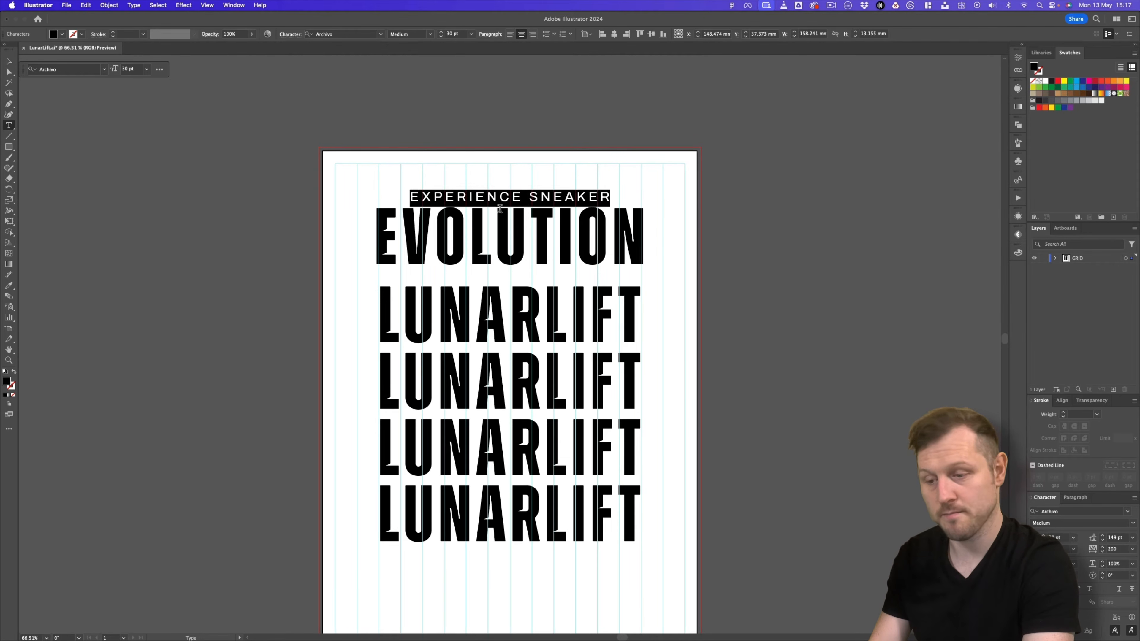
pyautogui.click(10, 65)
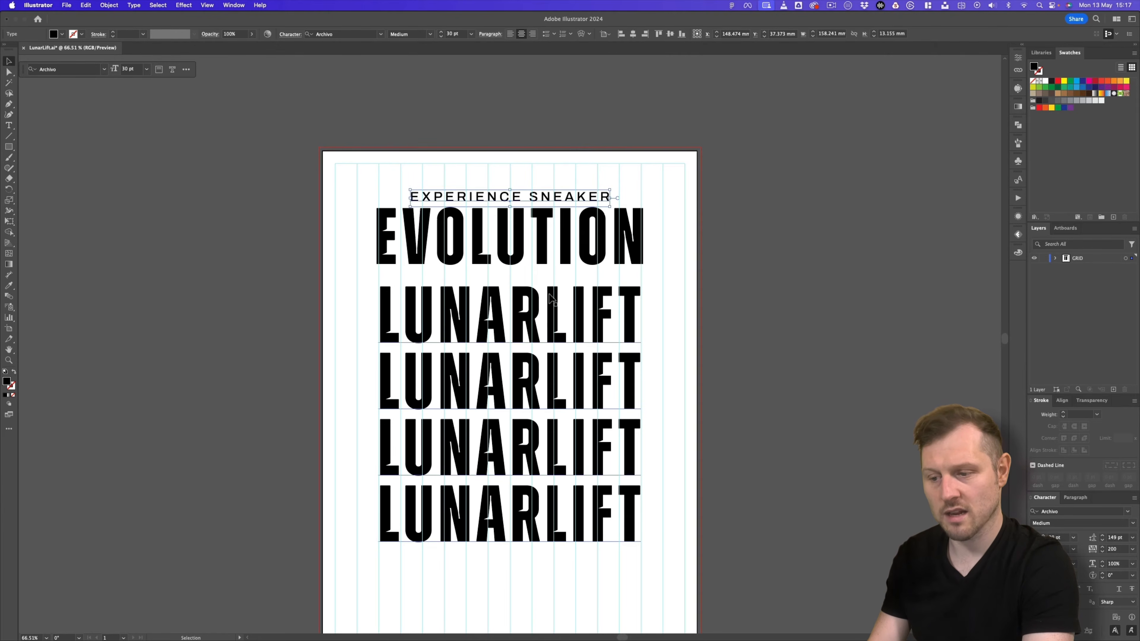
# Swap the fill and stroke of the four-line LUNARLIFT block, giving it no fill and a 1 pt black outline
pyautogui.moveTo(546, 353); pyautogui.dragTo(526, 287)
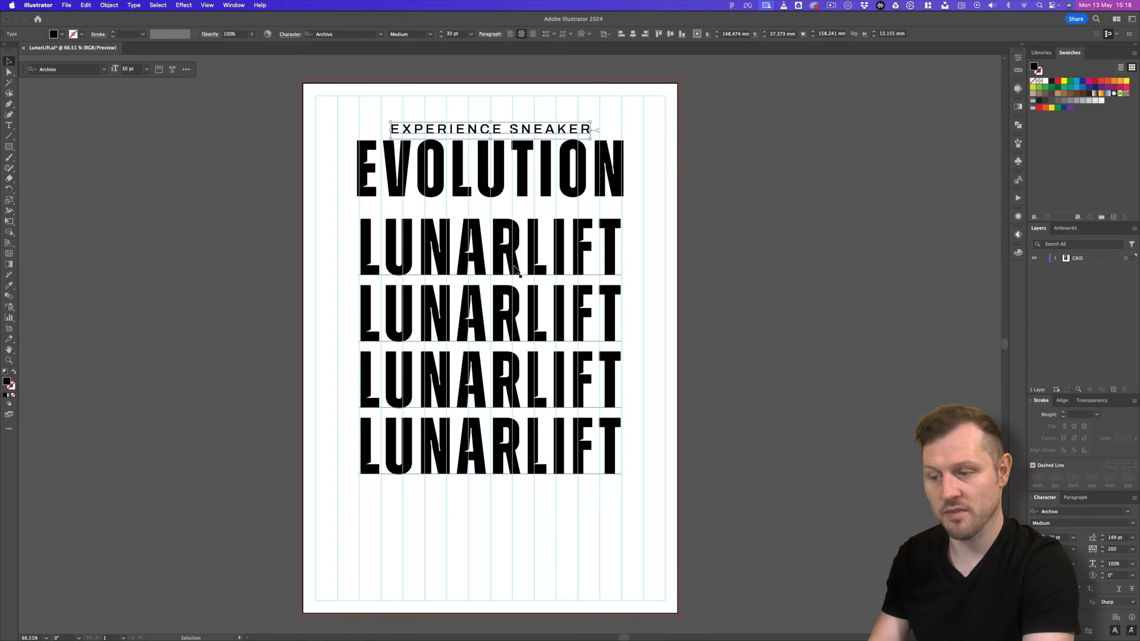
pyautogui.click(517, 268)
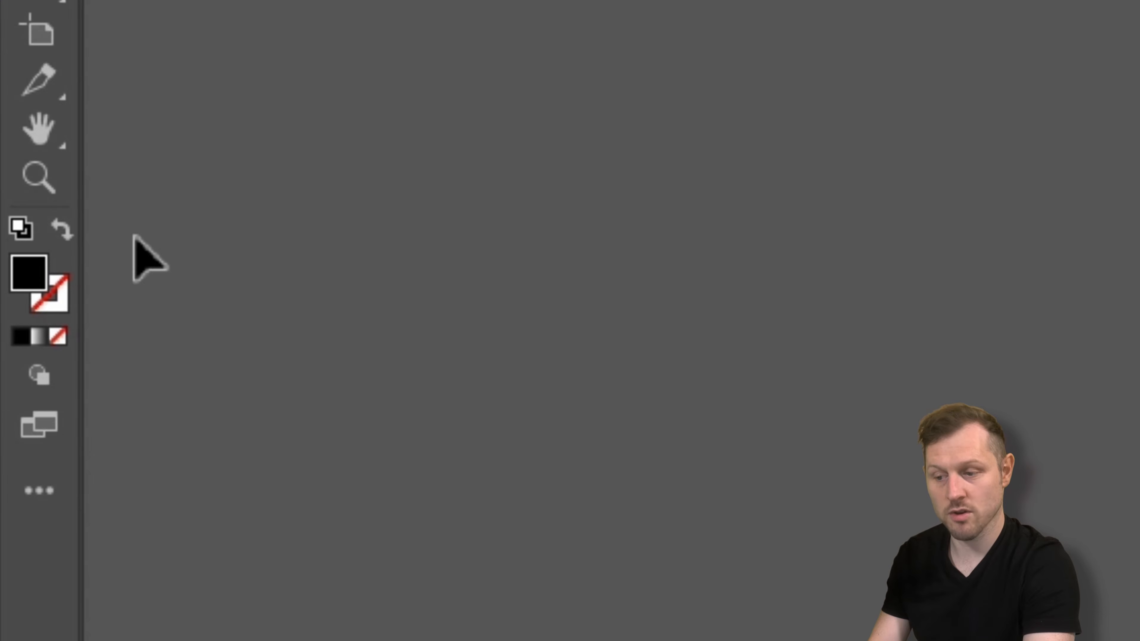
pyautogui.click(63, 229)
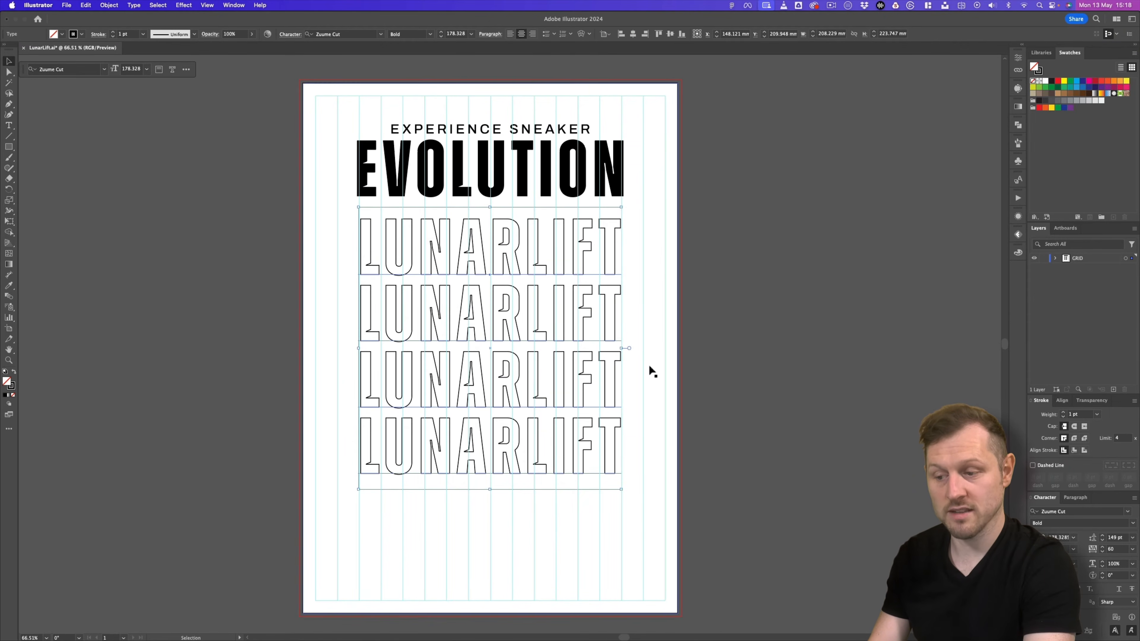
pyautogui.click(757, 348)
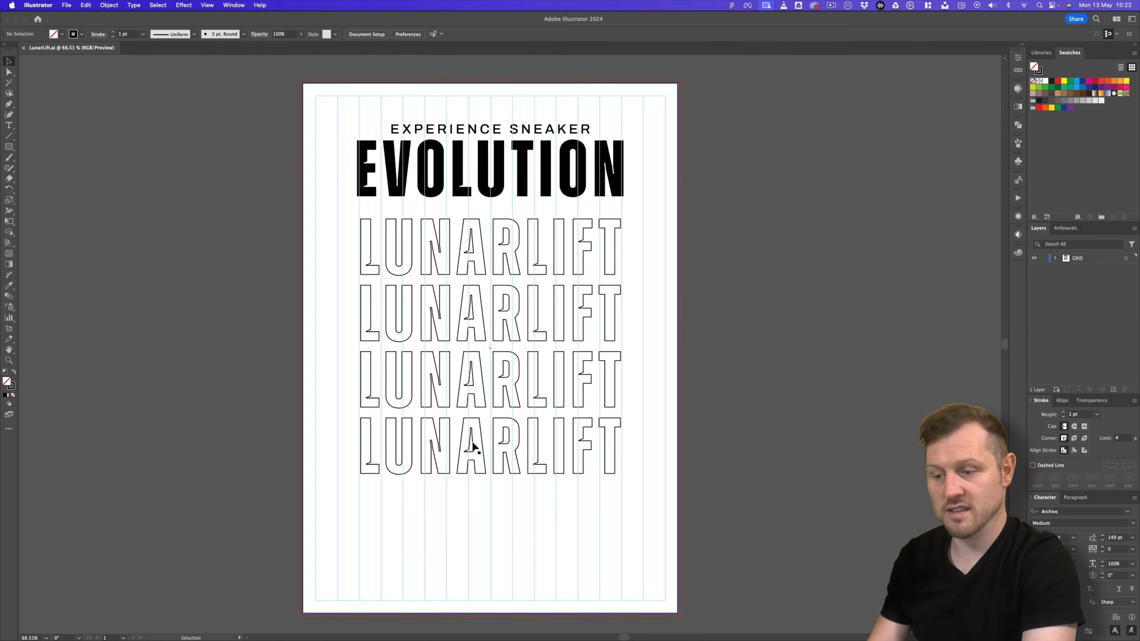
# Draw an area text box about 207 x 41 mm below the LUNARLIFT lines and fill it with the Option 1 paragraph copied from the Safari deck
pyautogui.click(8, 125)
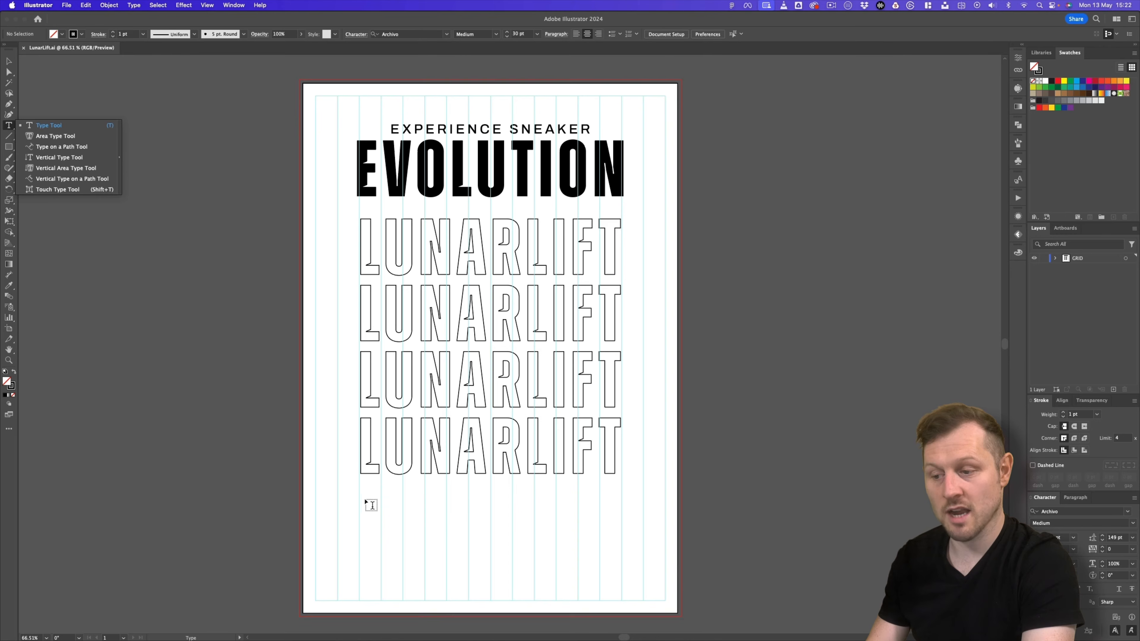
pyautogui.moveTo(388, 511); pyautogui.dragTo(622, 544)
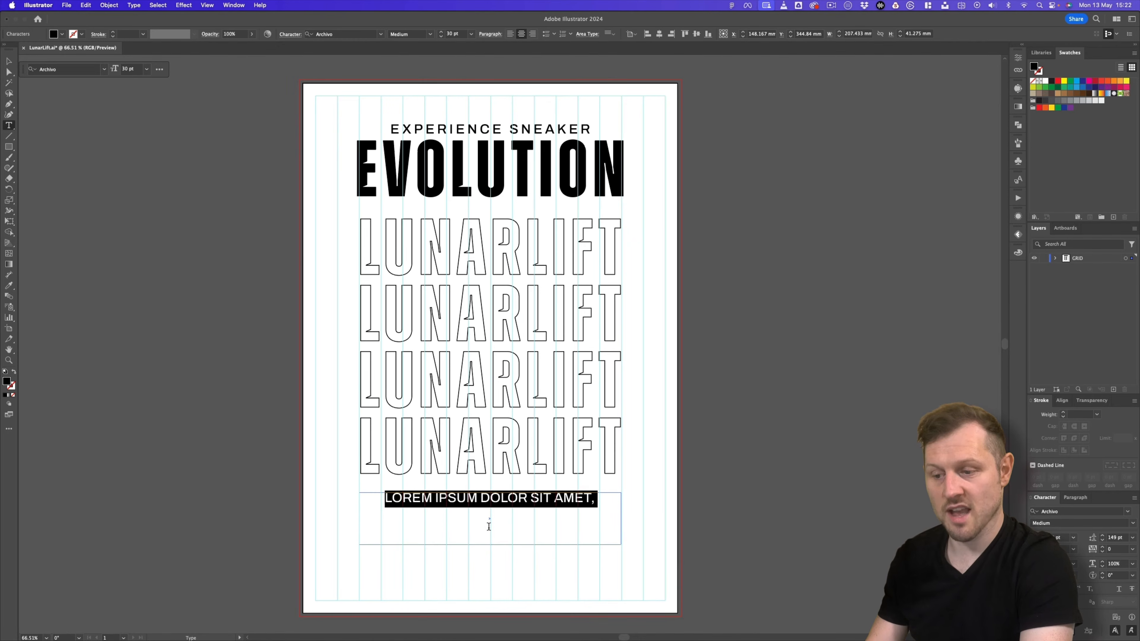
pyautogui.press('super+Tab')
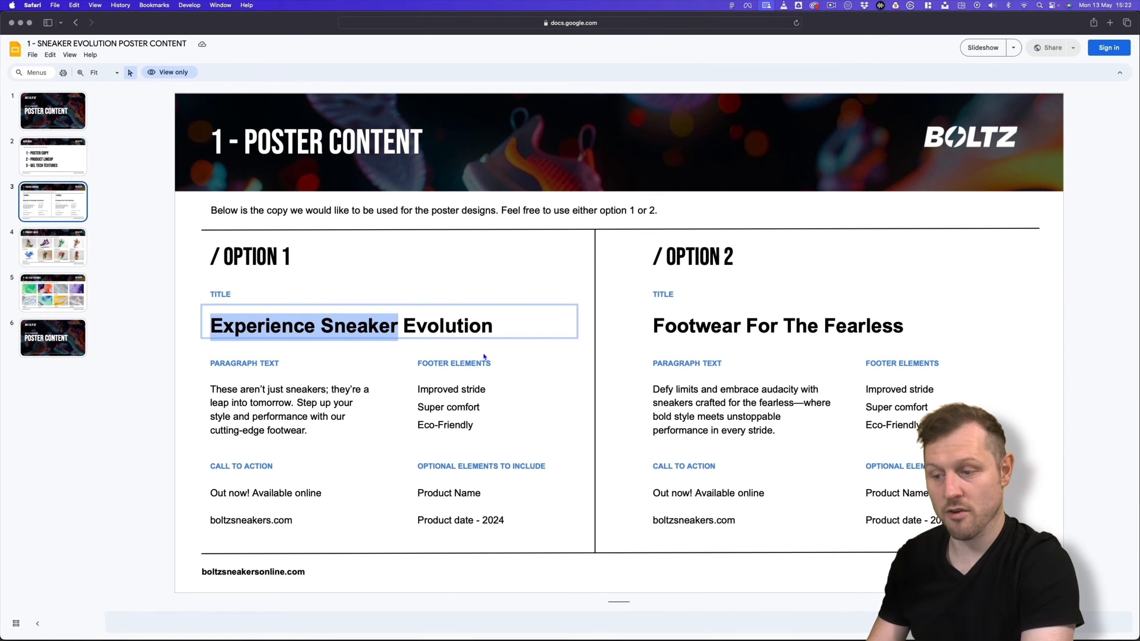
pyautogui.click(308, 393)
pyautogui.moveTo(210, 389); pyautogui.dragTo(330, 428)
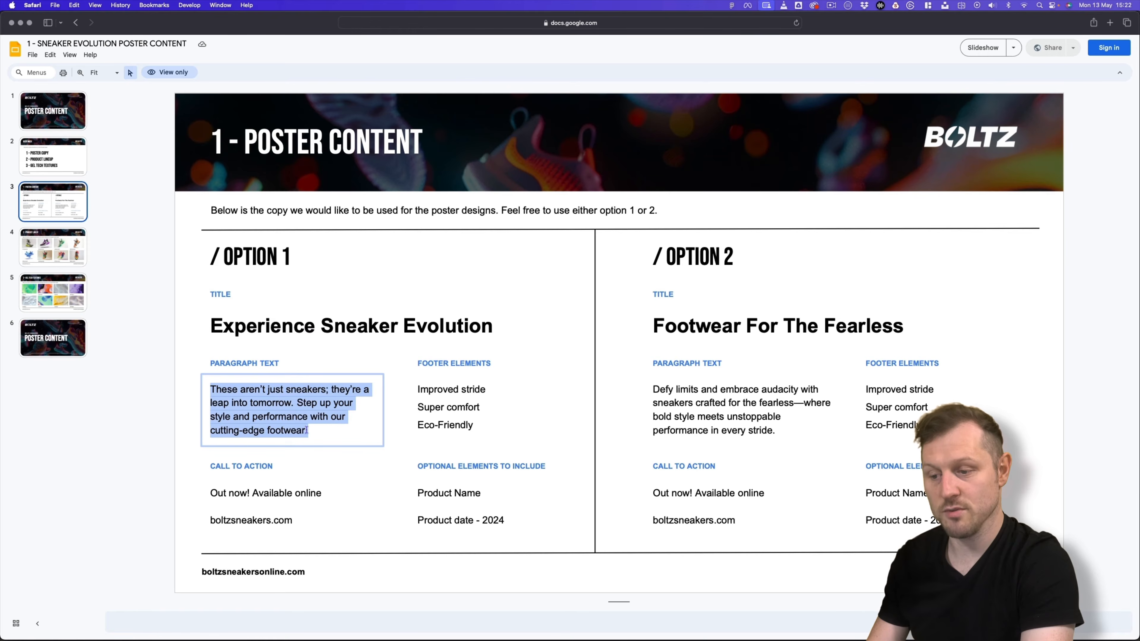
pyautogui.press('super+Tab')
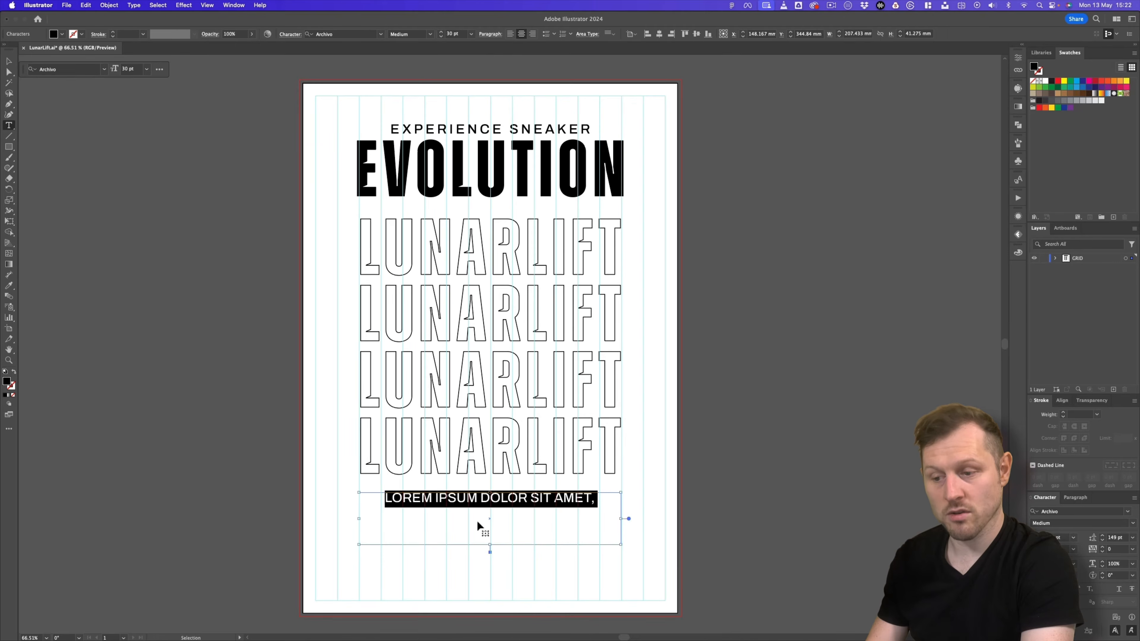
pyautogui.press('super+v')
# Format the whole paragraph at 23 pt with Auto leading and turn off All Caps
pyautogui.press('super+a')
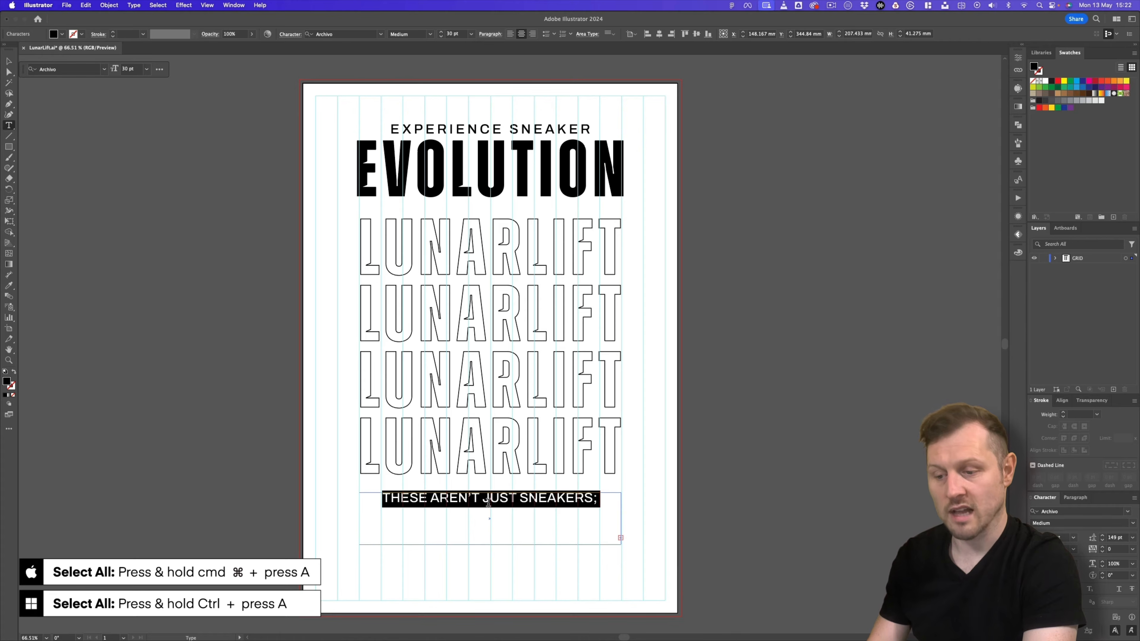
pyautogui.click(454, 34)
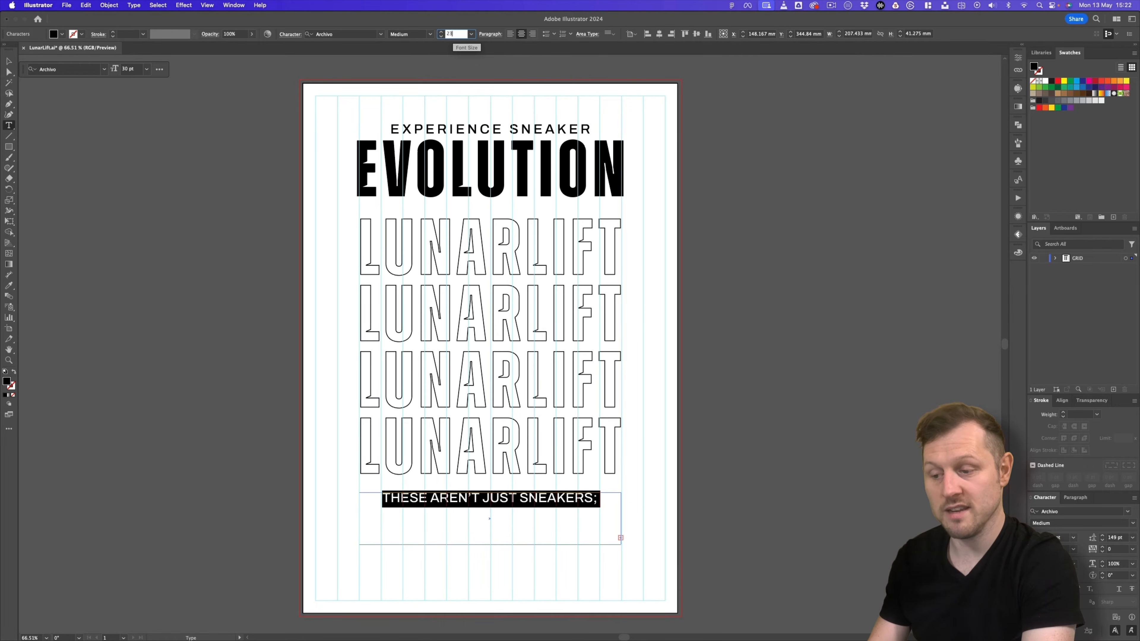
pyautogui.write('23')
pyautogui.press('Return')
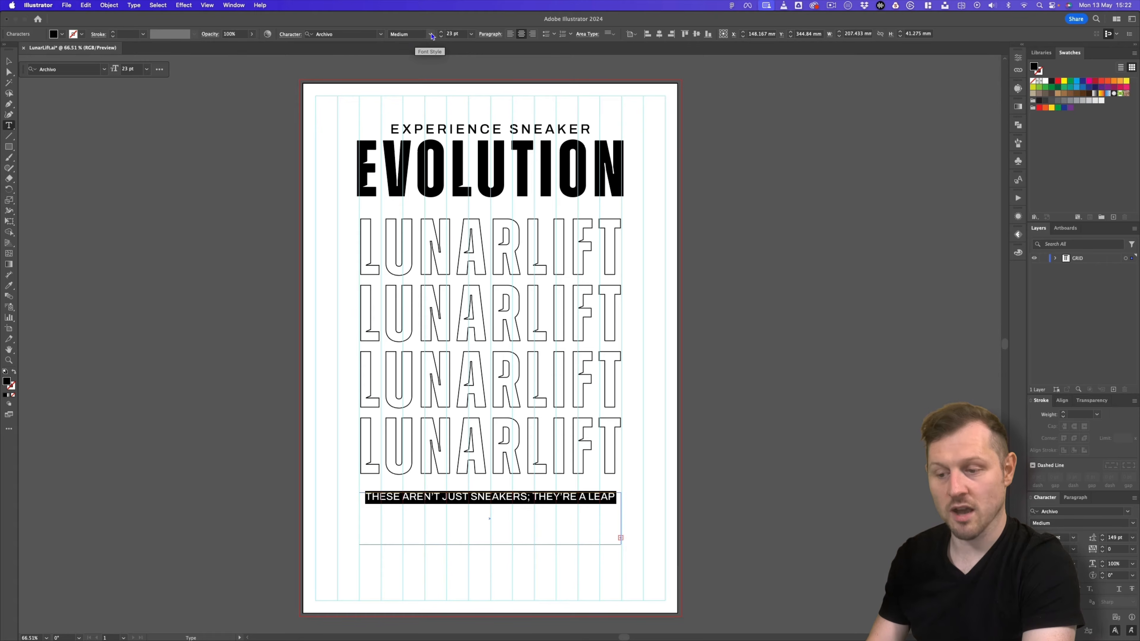
pyautogui.click(1131, 538)
pyautogui.click(1121, 368)
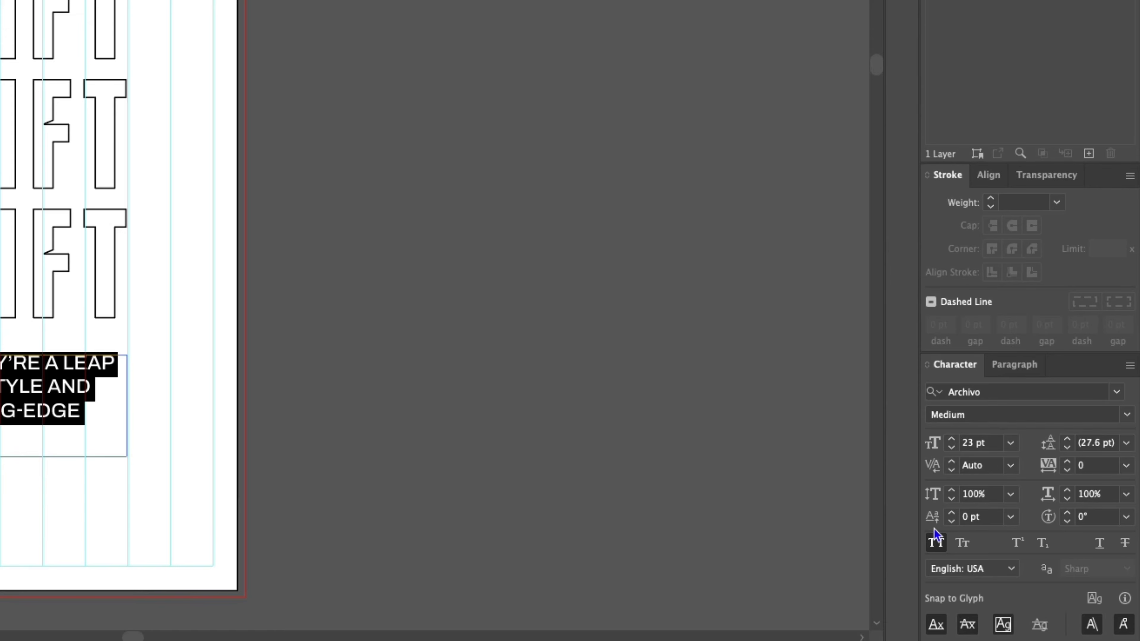
pyautogui.click(937, 544)
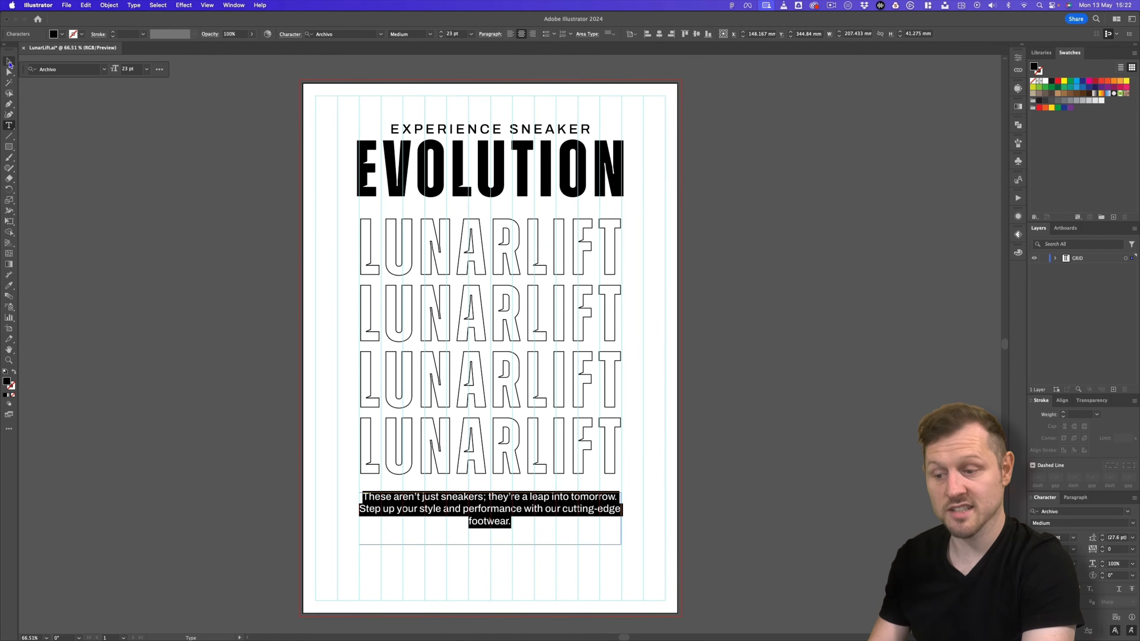
pyautogui.click(9, 64)
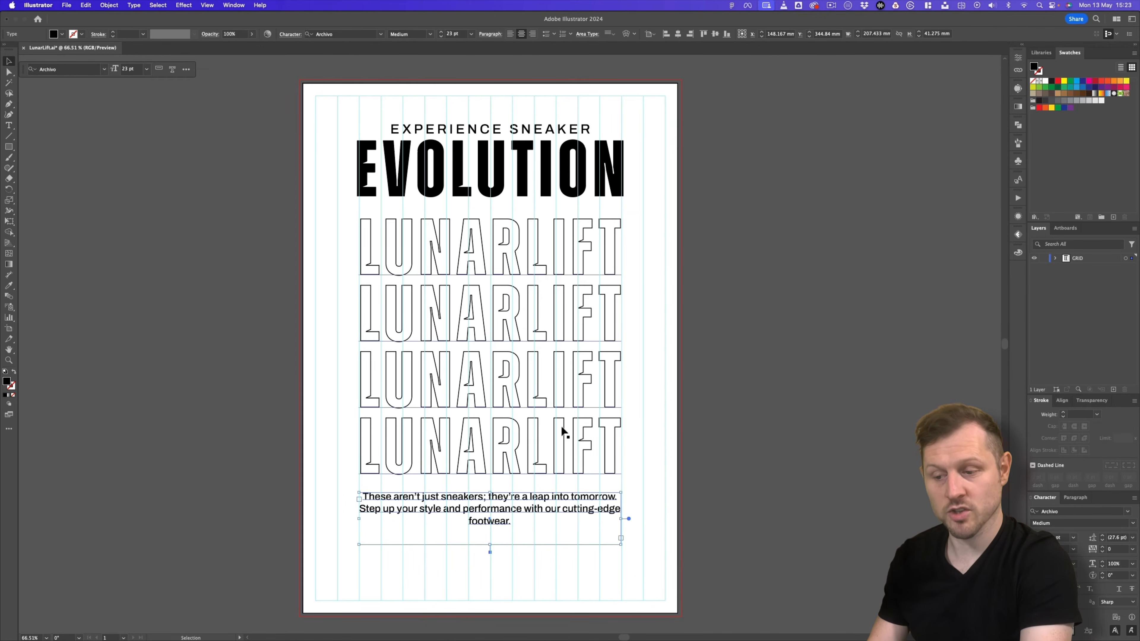
pyautogui.click(737, 413)
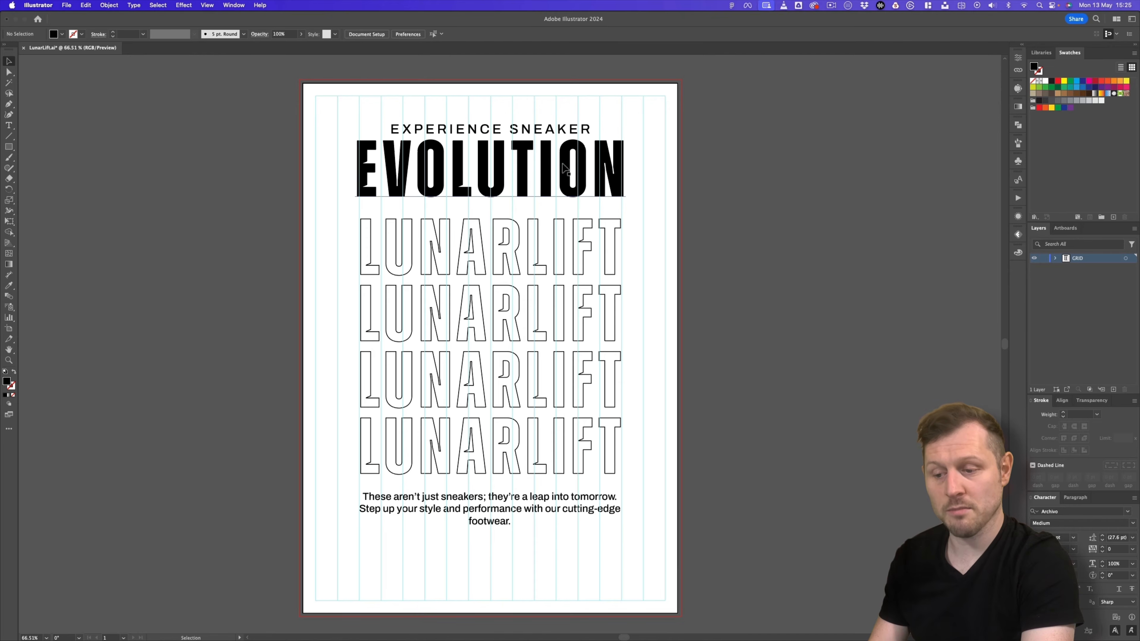
# Duplicate EXPERIENCE SNEAKER near the artboard's bottom edge and replace the copy's text with the Option 2 title, Footwear For The Fearless, from the Safari deck
pyautogui.click(510, 132)
pyautogui.moveTo(510, 132); pyautogui.dragTo(518, 585)
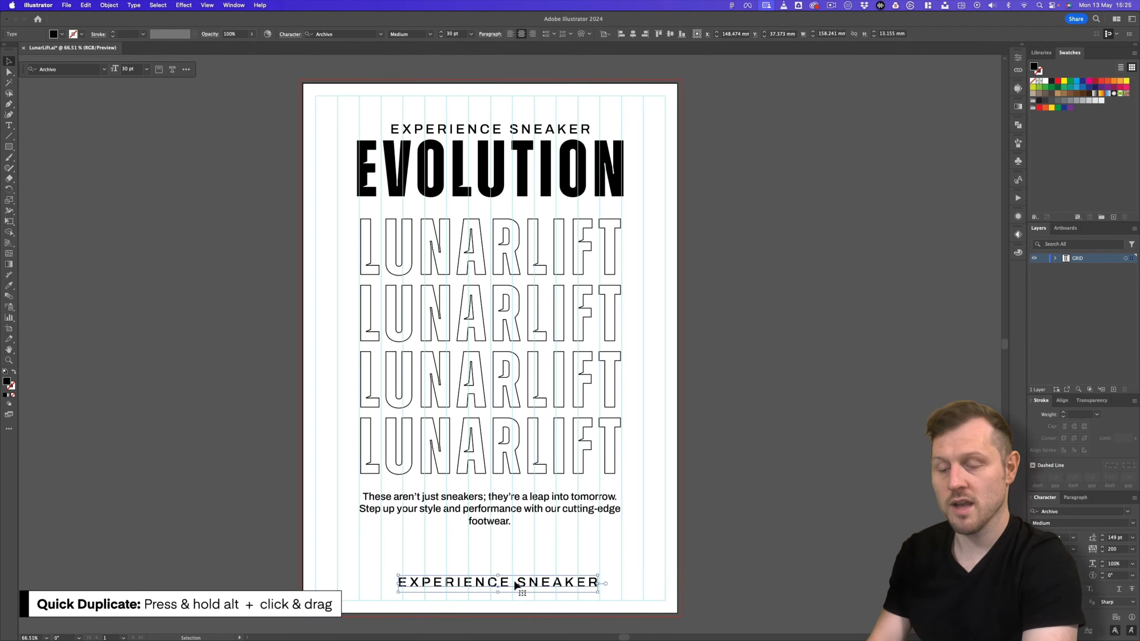
pyautogui.press('super+Tab')
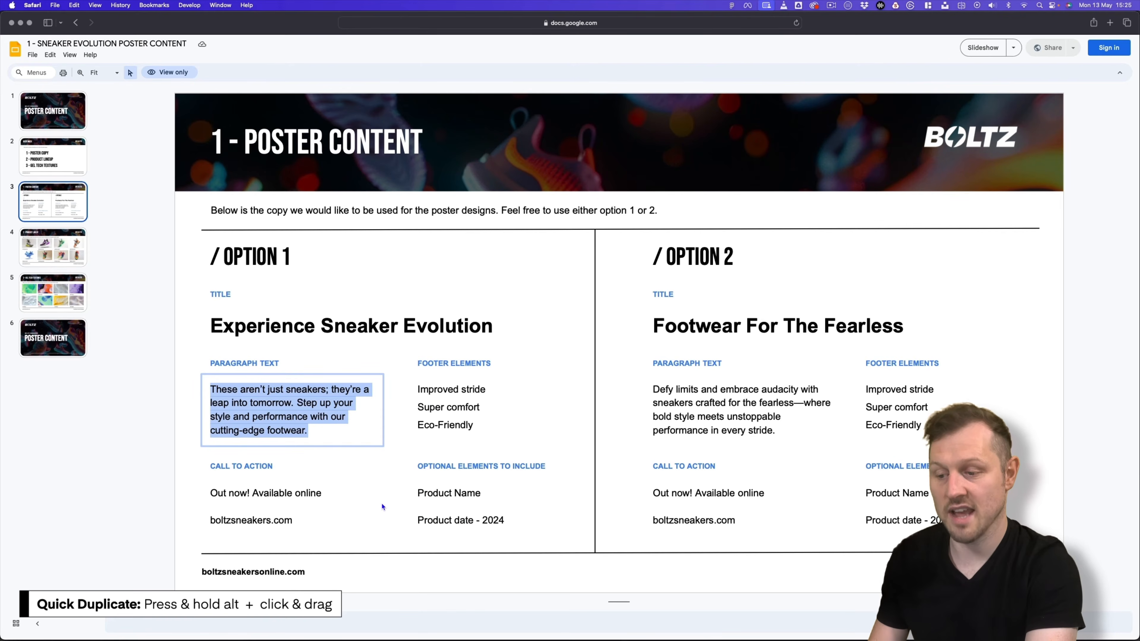
pyautogui.tripleClick(730, 328)
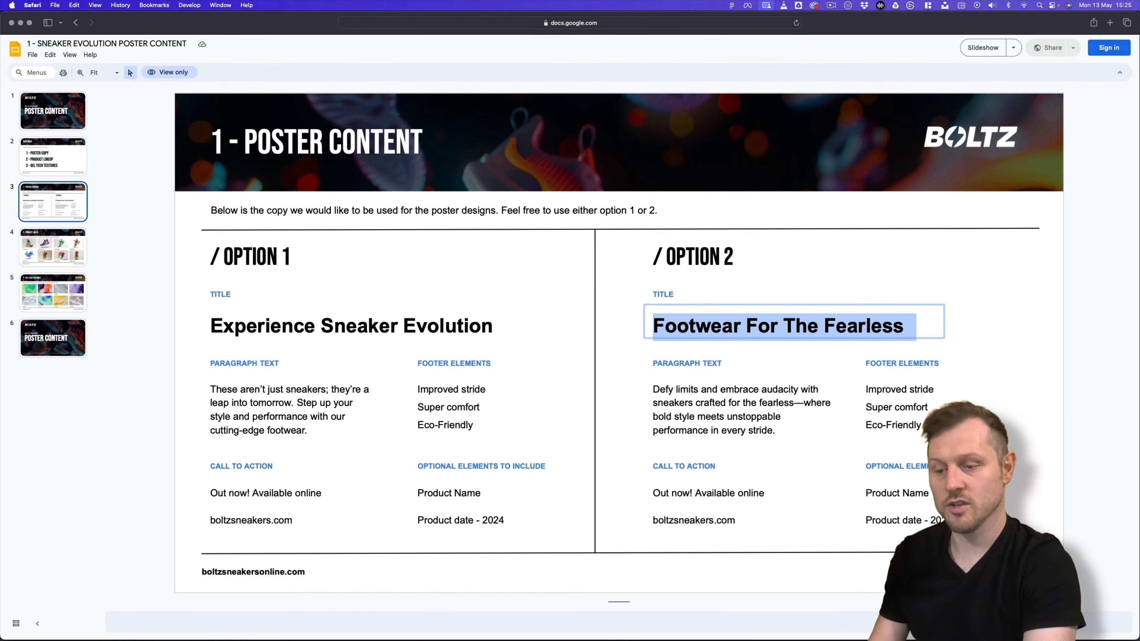
pyautogui.press('super+Tab')
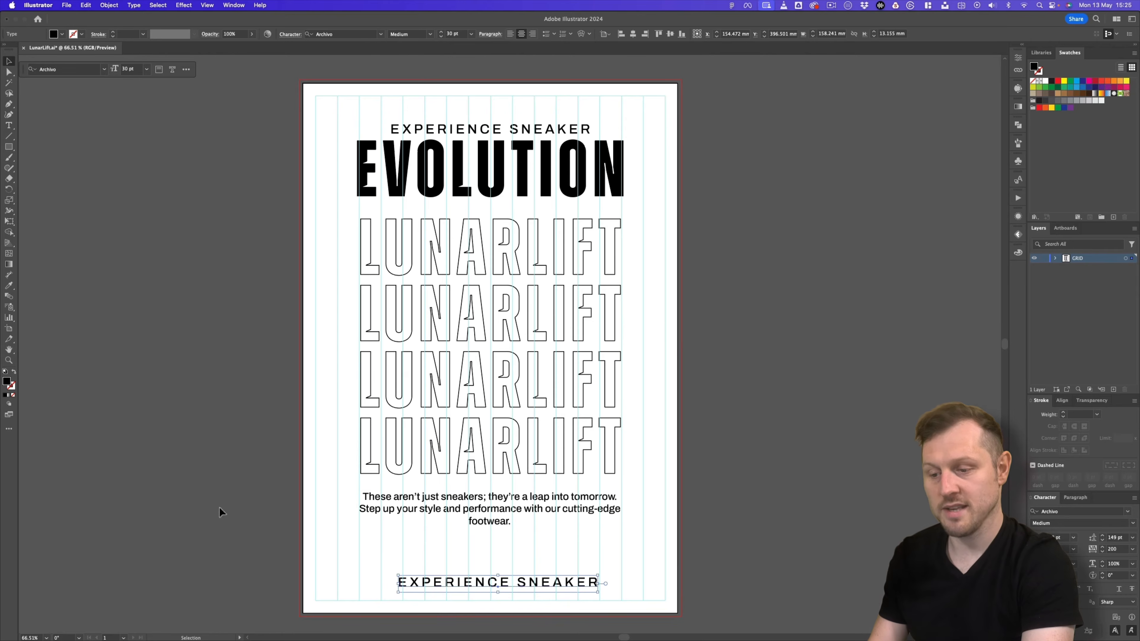
pyautogui.tripleClick(459, 584)
pyautogui.write('FOOTWEAR FOR THE FEARLESS')
pyautogui.press('super+a')
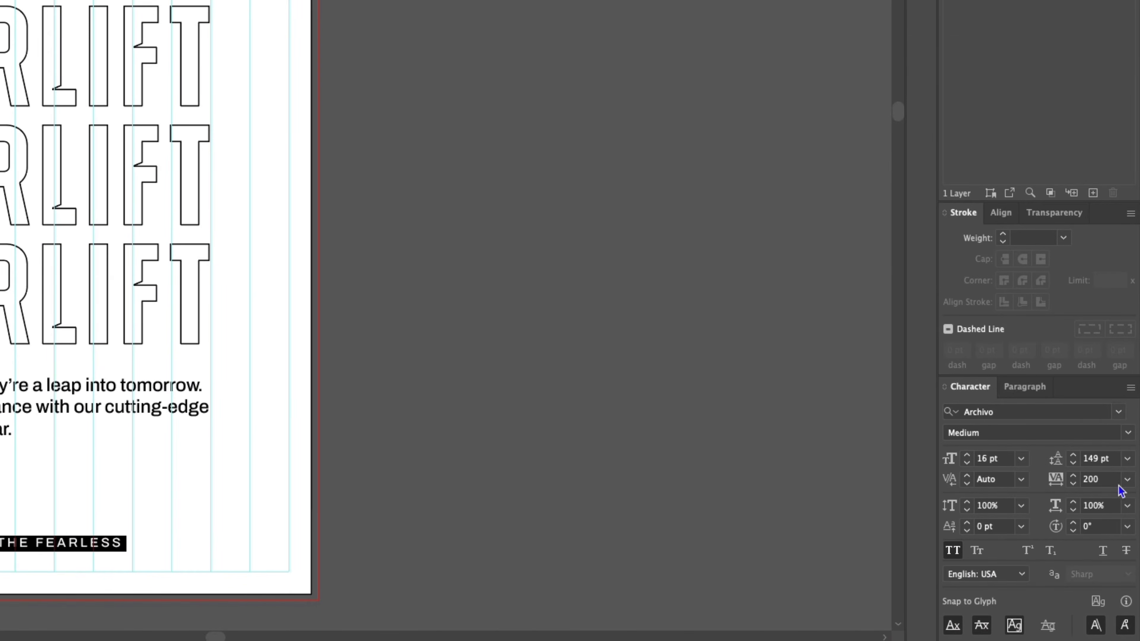
# Set the FOOTWEAR FOR THE FEARLESS line to 16 pt with tracking 100 and Auto leading, and nudge it down toward the bottom margin
pyautogui.click(1130, 515)
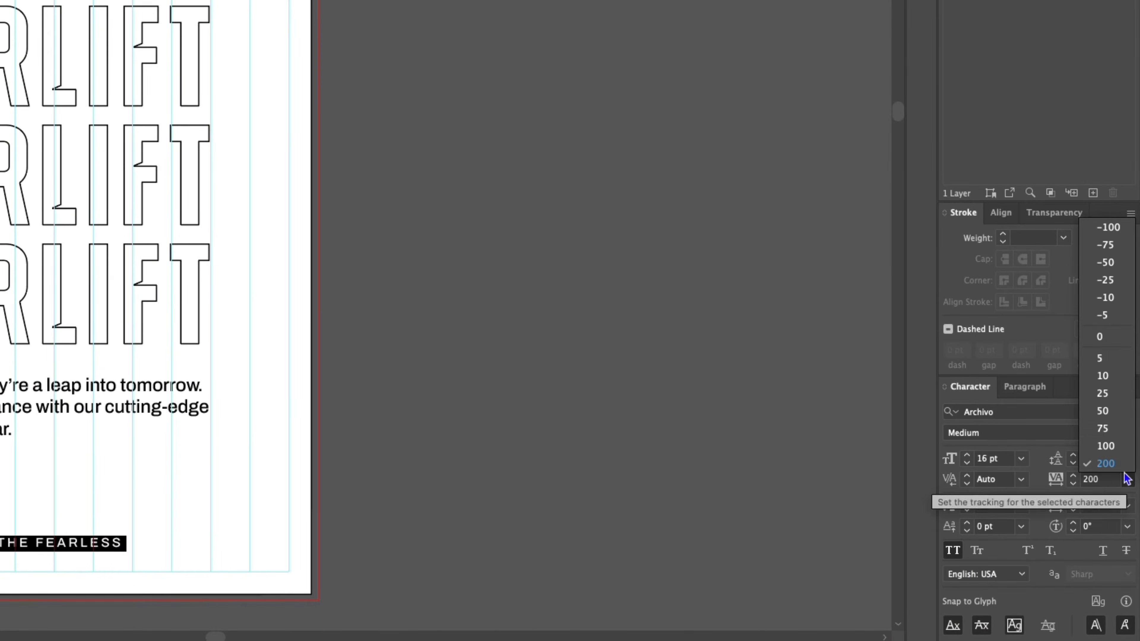
pyautogui.click(1113, 448)
pyautogui.press('Escape')
pyautogui.moveTo(511, 581); pyautogui.dragTo(510, 586)
pyautogui.moveTo(512, 591); pyautogui.dragTo(512, 592)
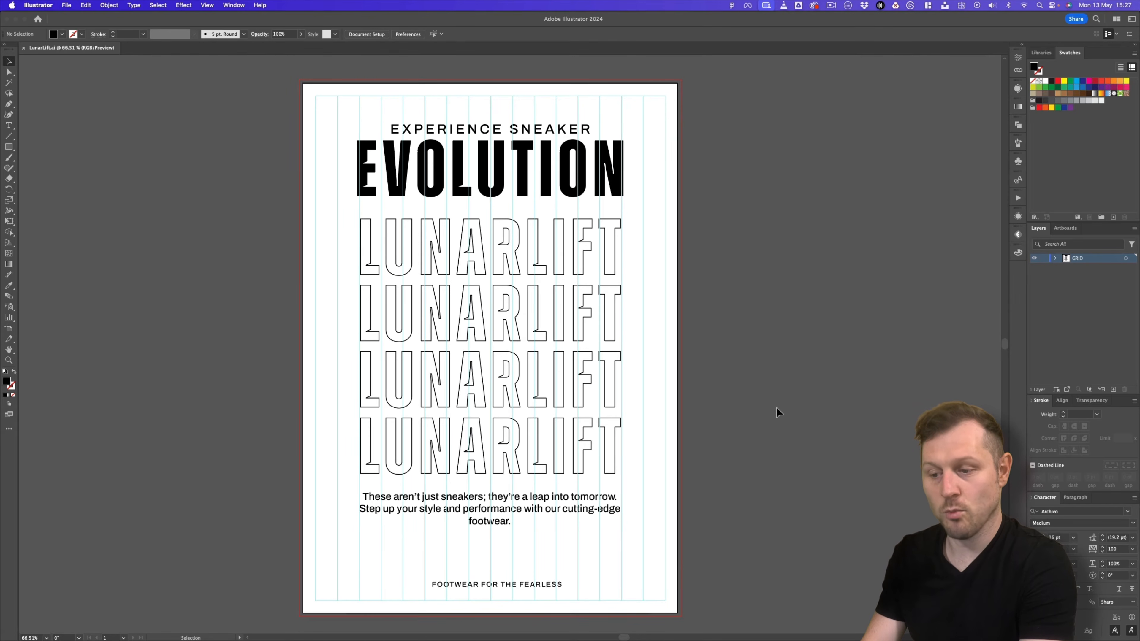
# Switch the poster document to Outline view
pyautogui.press('super+y')
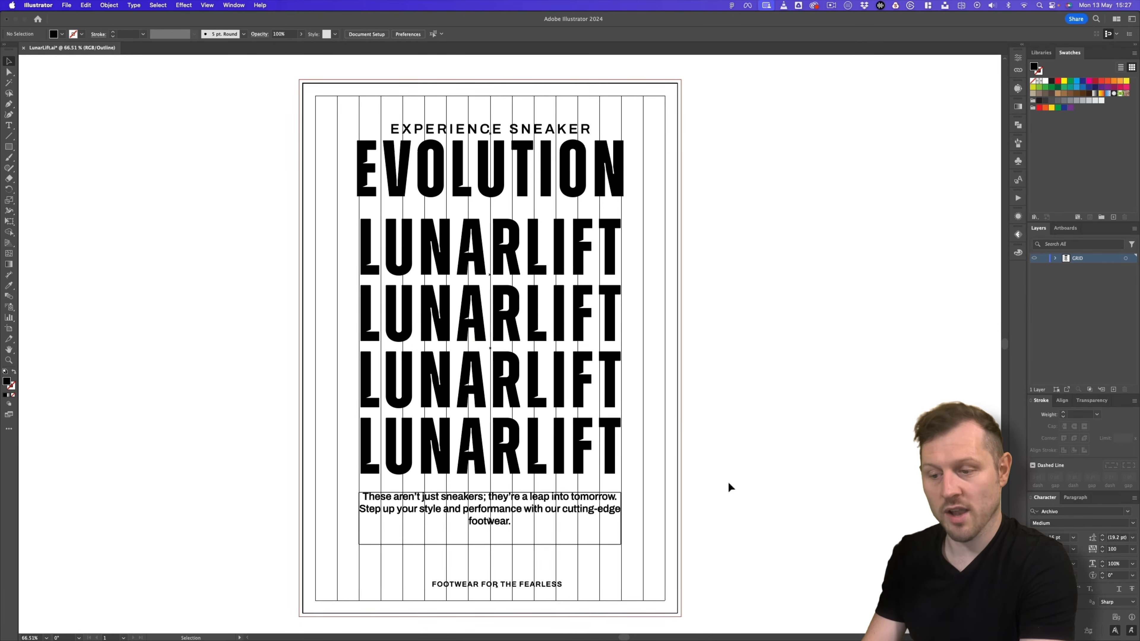
# Draw an area text box about 73 × 15 mm on the pasteboard beside the artboard and center its text vertically and horizontally
pyautogui.click(9, 126)
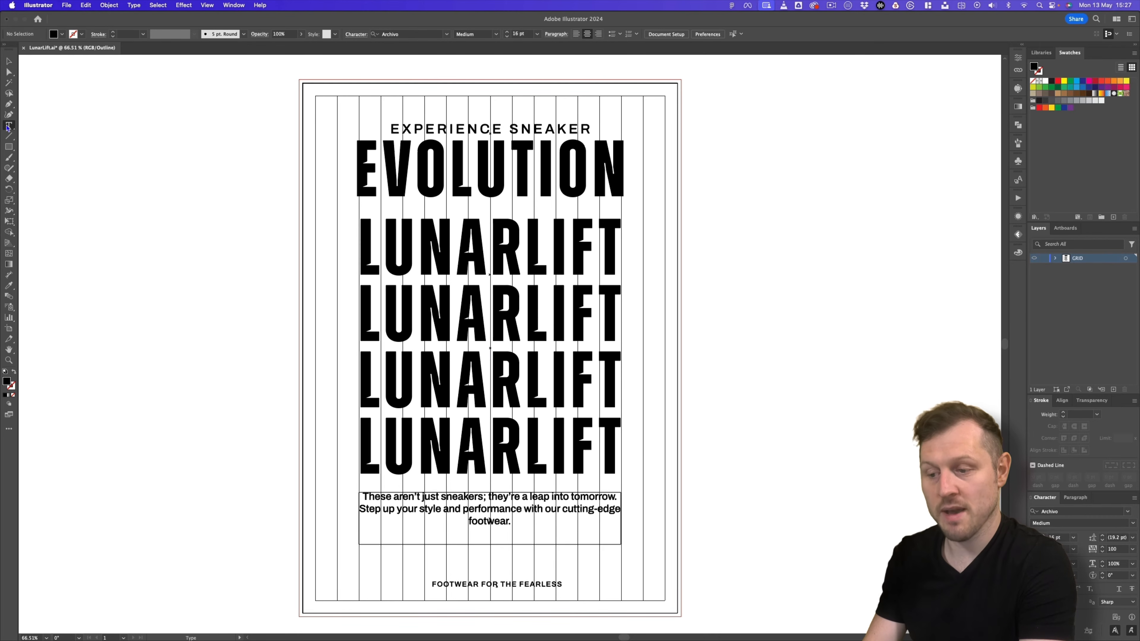
pyautogui.moveTo(723, 233); pyautogui.dragTo(815, 252)
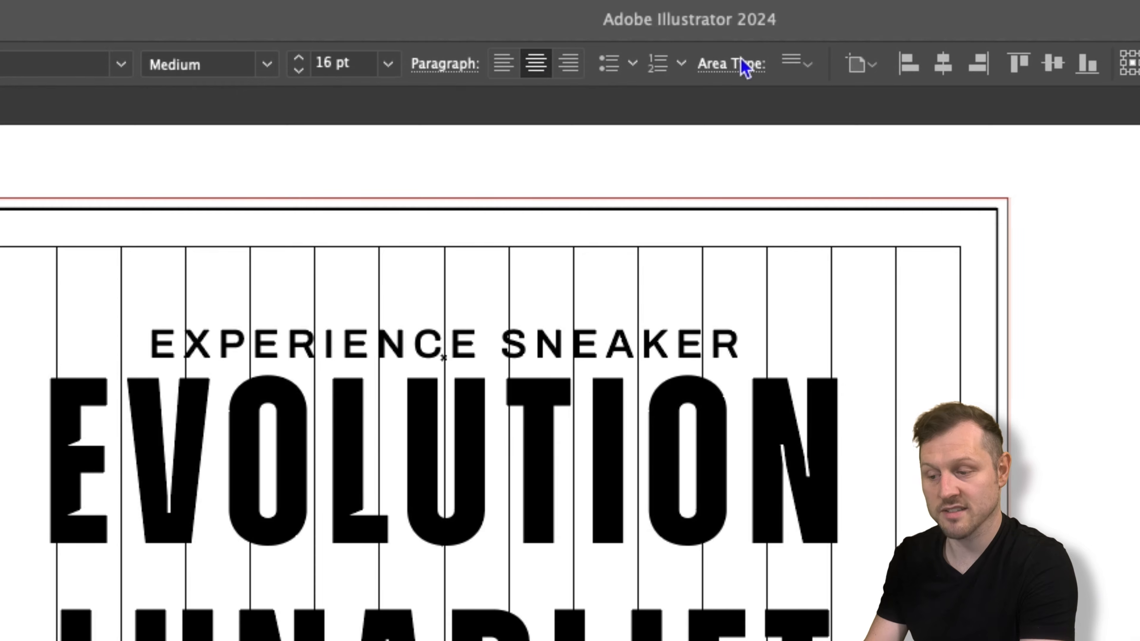
pyautogui.click(807, 71)
pyautogui.click(828, 126)
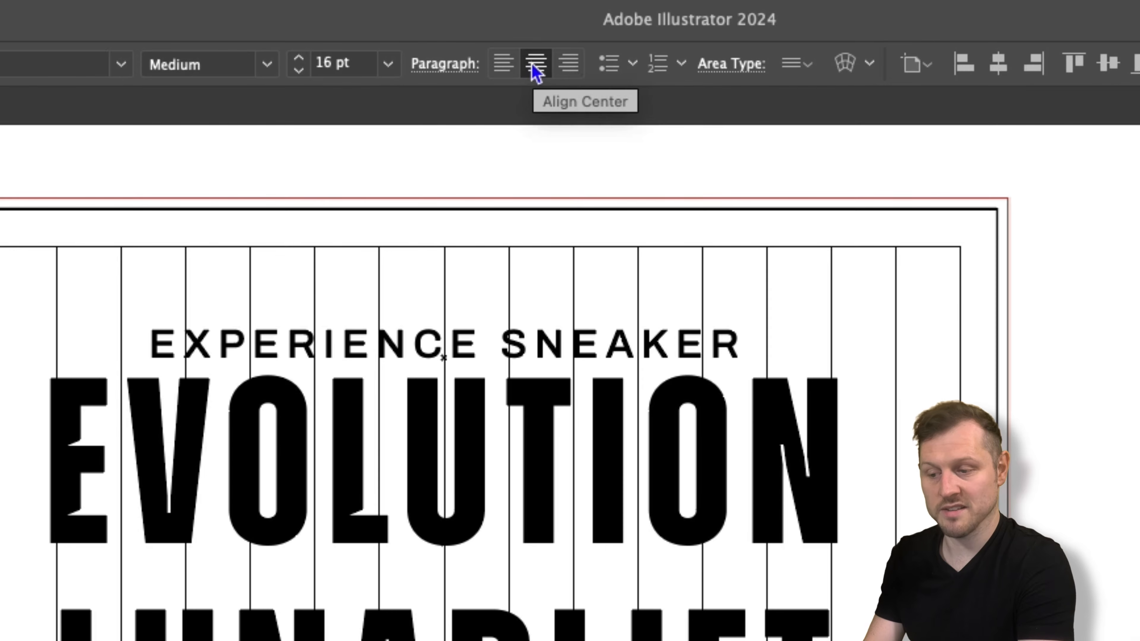
pyautogui.click(535, 72)
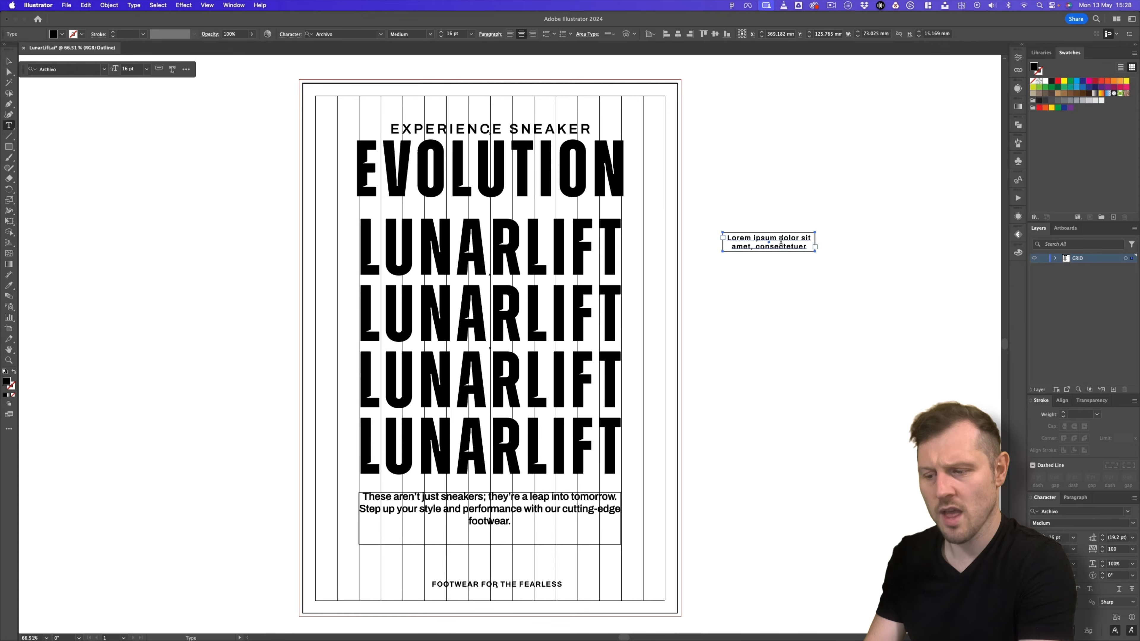
# Duplicate the placeholder text box edge to edge into a horizontal row of four boxes
pyautogui.click(8, 60)
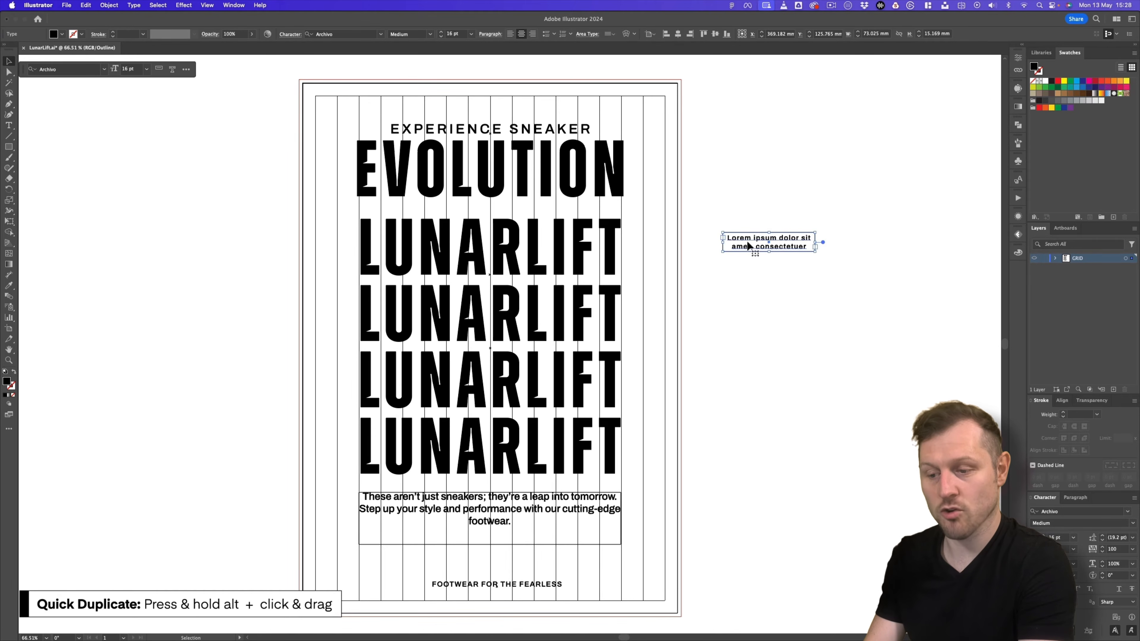
pyautogui.moveTo(747, 245); pyautogui.dragTo(838, 246)
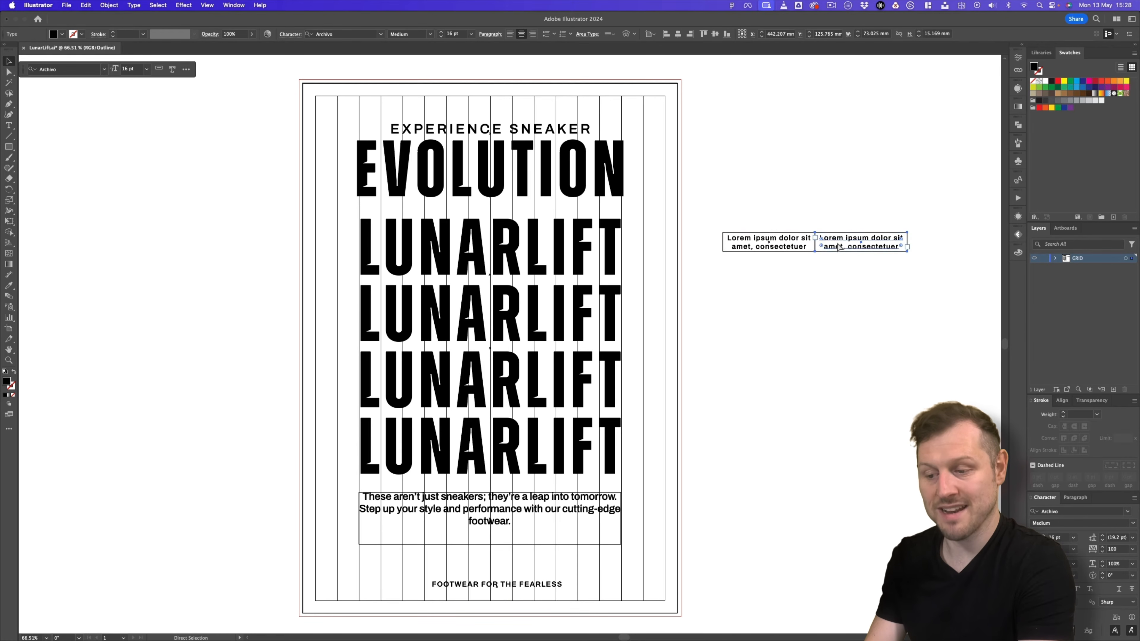
pyautogui.press('super+d')
pyautogui.moveTo(847, 295); pyautogui.dragTo(656, 300)
pyautogui.press('super+d')
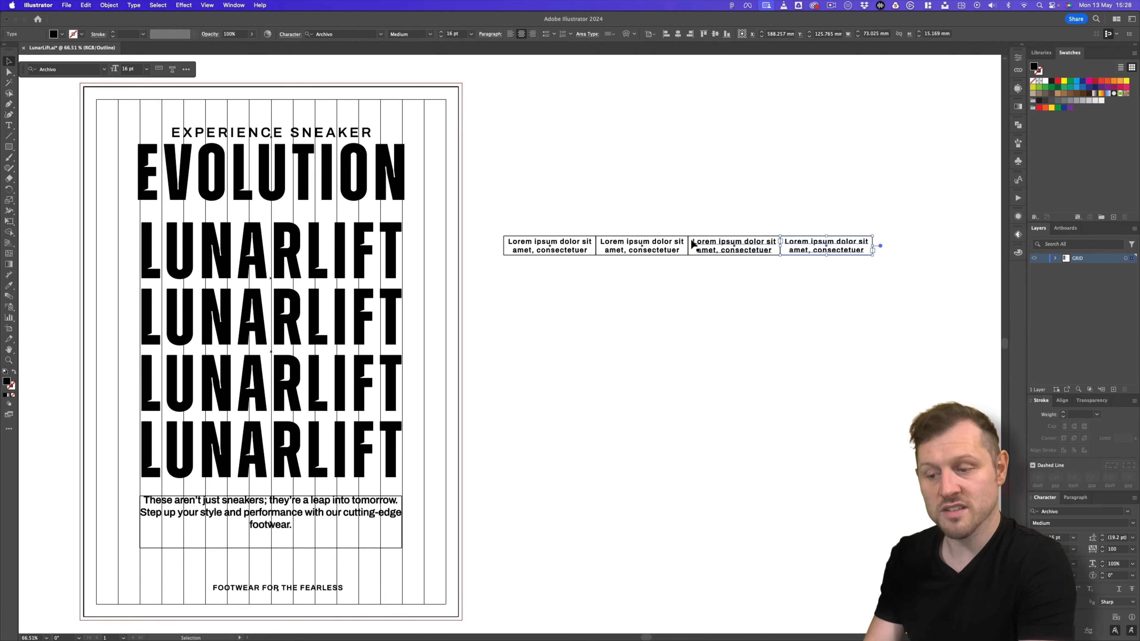
# Rotate the four text boxes 90° counterclockwise into the rightmost grid column and stretch them to the full height between the margins
pyautogui.moveTo(562, 201); pyautogui.dragTo(820, 275)
pyautogui.press('r')
pyautogui.moveTo(879, 366); pyautogui.dragTo(438, 379)
pyautogui.press('v')
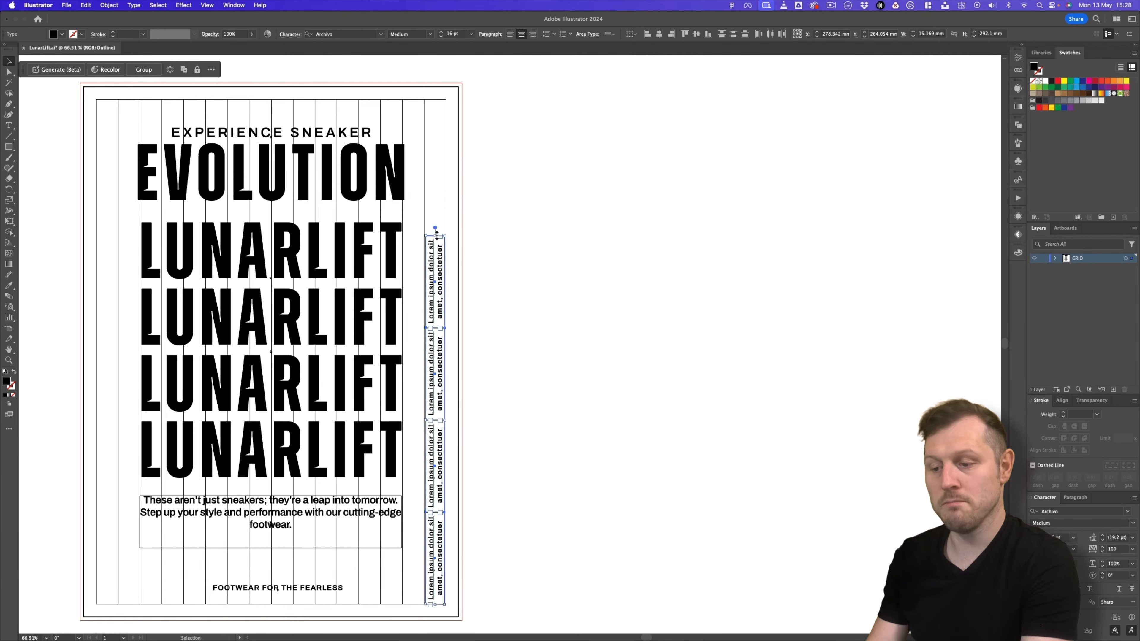
pyautogui.moveTo(435, 236); pyautogui.dragTo(435, 100)
pyautogui.moveTo(432, 293); pyautogui.dragTo(577, 292)
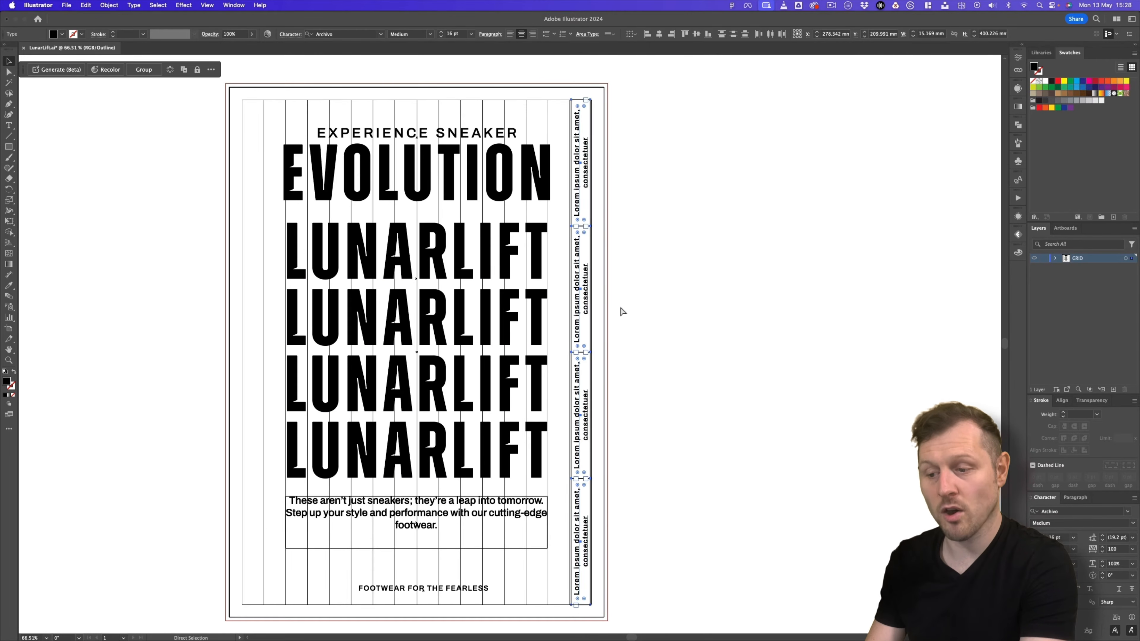
# Return to Preview view and replace the lowest vertical box's placeholder text with "out now"
pyautogui.press('super+y')
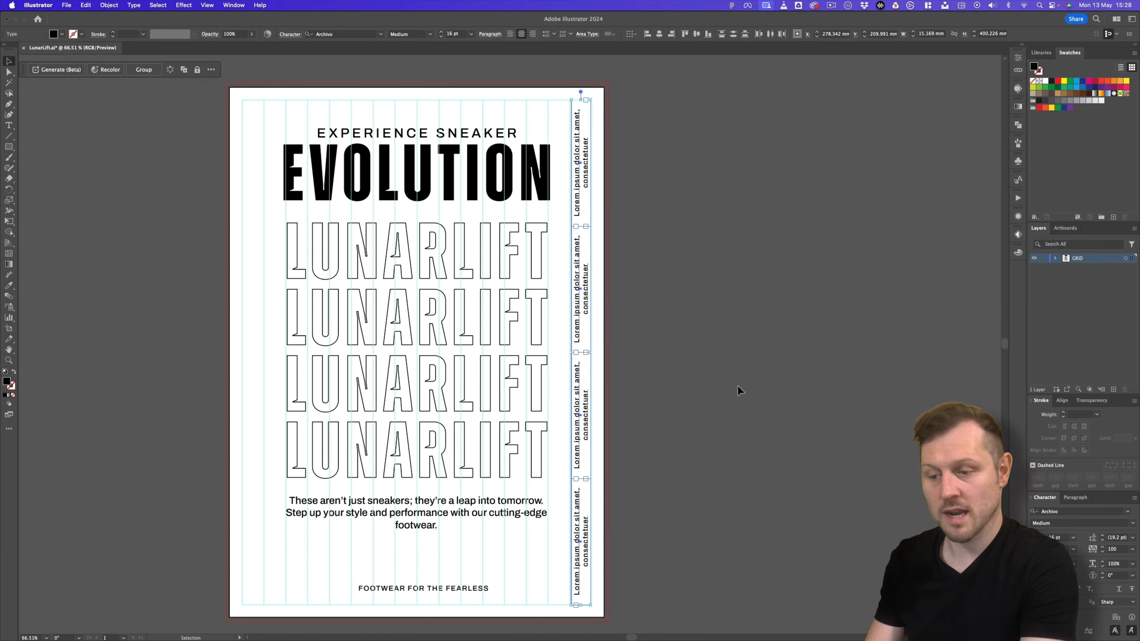
pyautogui.doubleClick(585, 535)
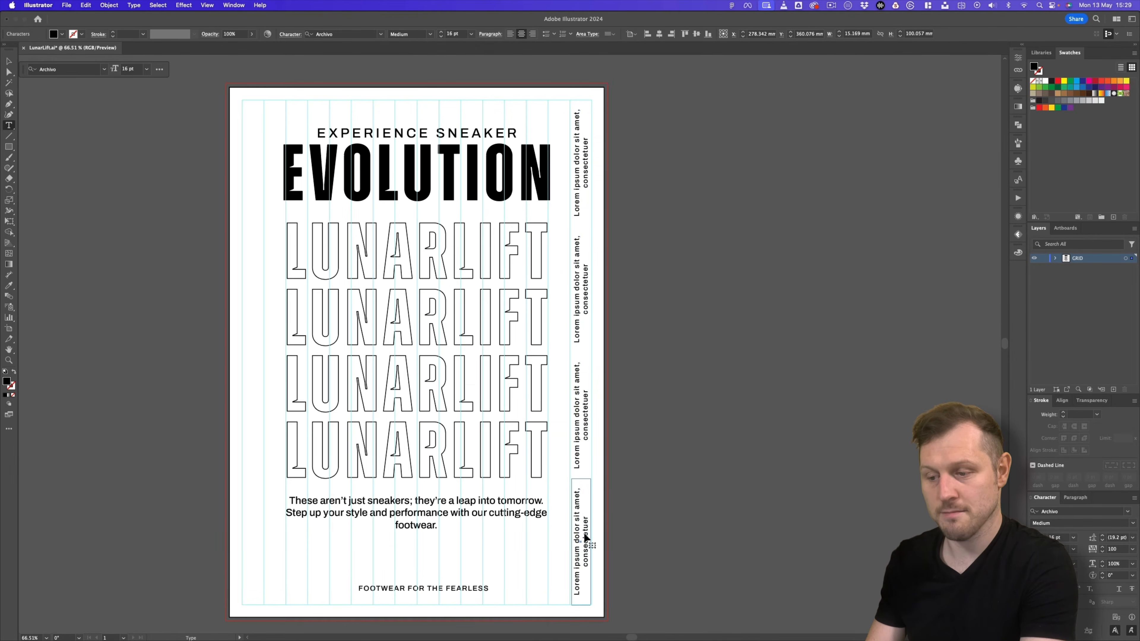
pyautogui.press('super+a')
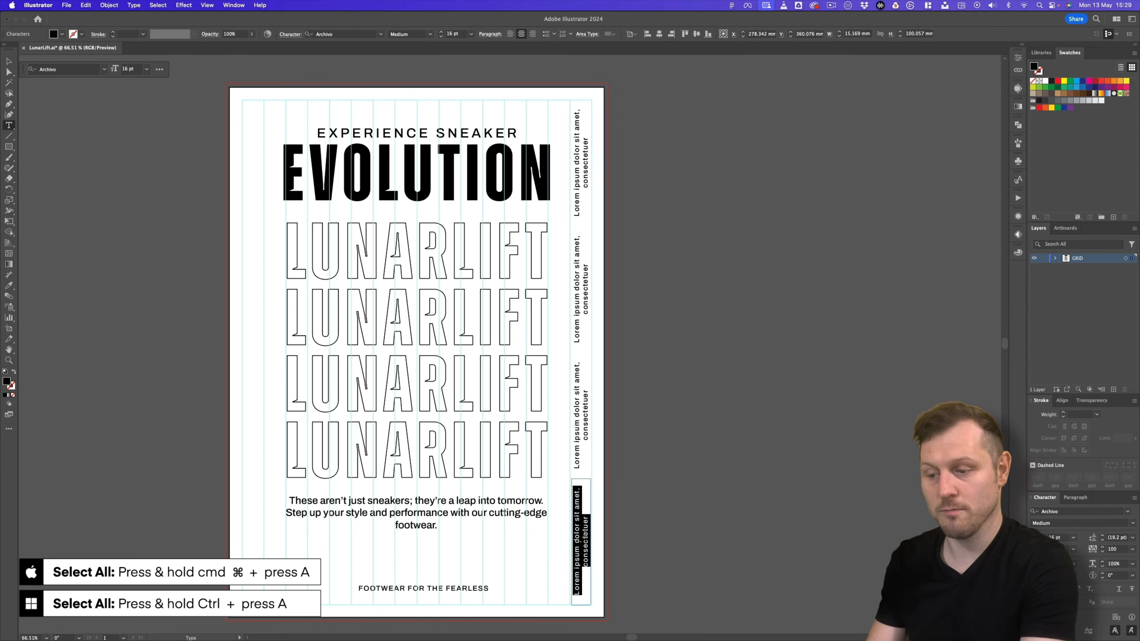
pyautogui.write('out now')
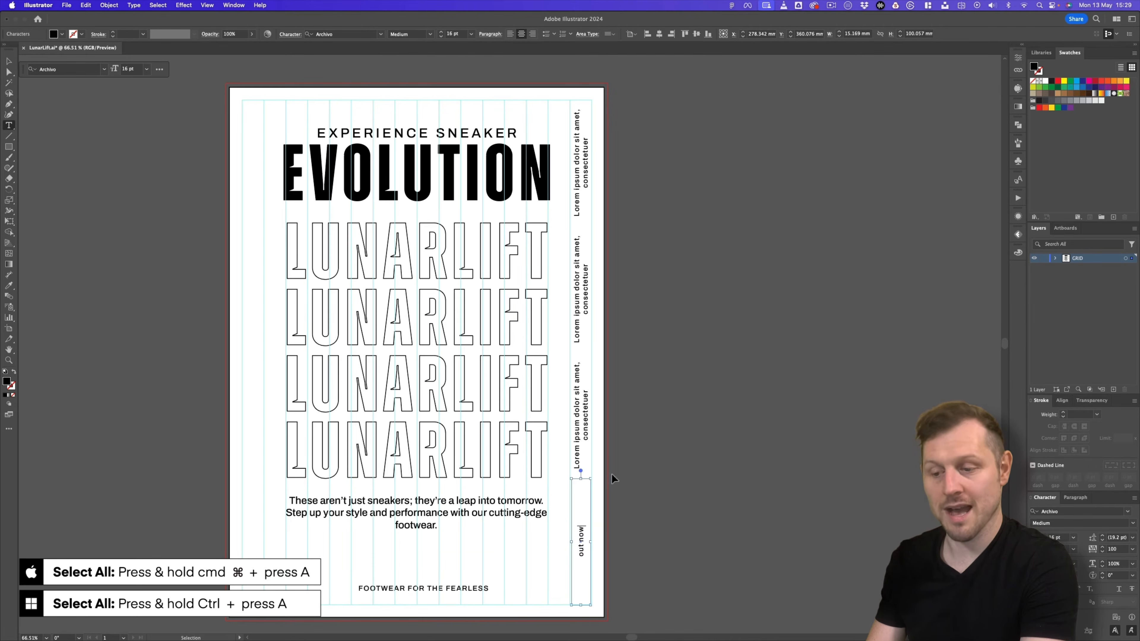
# Copy Improved stride from the Option 1 footer elements in the Safari deck into the vertical box above "out now"
pyautogui.press('super+Tab')
pyautogui.click(448, 388)
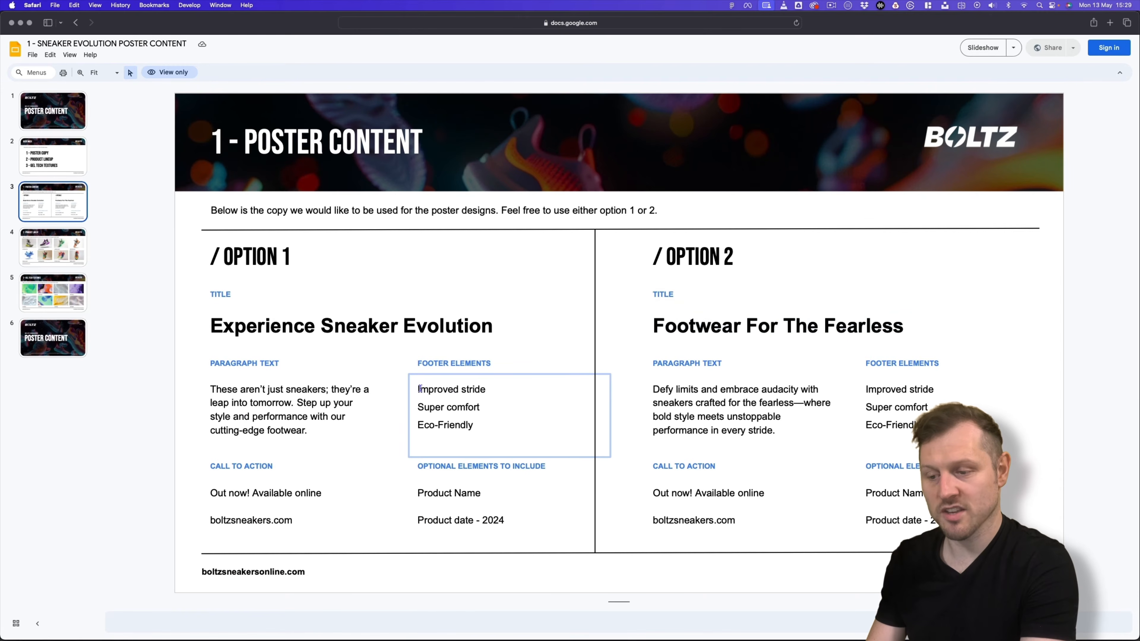
pyautogui.moveTo(486, 389); pyautogui.dragTo(414, 392)
pyautogui.press('super+c')
pyautogui.press('super+Tab')
pyautogui.press('super+v')
# Replace the placeholder in the box above Improved stride with Super comfort from the Safari deck
pyautogui.press('super+Tab')
pyautogui.moveTo(485, 408); pyautogui.dragTo(416, 409)
pyautogui.press('super+Tab')
pyautogui.click(579, 298)
pyautogui.press('super+a')
pyautogui.press('super+v')
# Replace the topmost vertical box's placeholder with Eco-Friendly from the Safari deck
pyautogui.press('super+Tab')
pyautogui.moveTo(479, 427); pyautogui.dragTo(414, 428)
pyautogui.press('super+Tab')
pyautogui.click(577, 170)
pyautogui.press('super+a')
pyautogui.press('super+v')
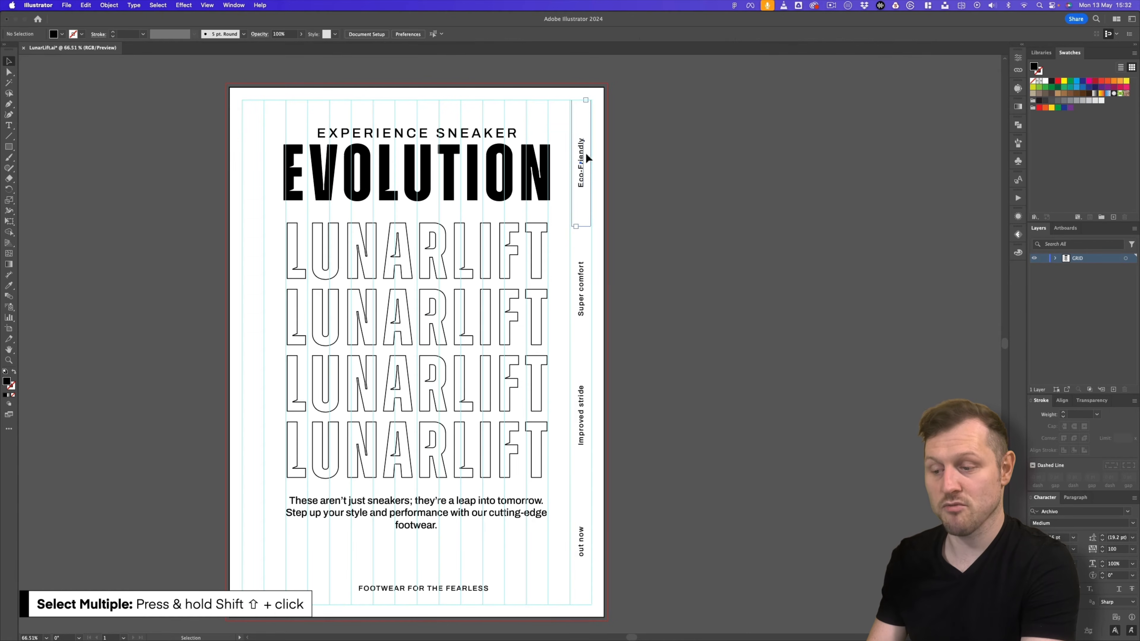
# Set all four vertical labels to the Thin weight of Archivo at 13 pt
pyautogui.keyDown('shift'); pyautogui.click(579, 288); pyautogui.keyUp('shift')
pyautogui.keyDown('shift'); pyautogui.click(584, 404); pyautogui.keyUp('shift')
pyautogui.keyDown('shift'); pyautogui.click(584, 534); pyautogui.keyUp('shift')
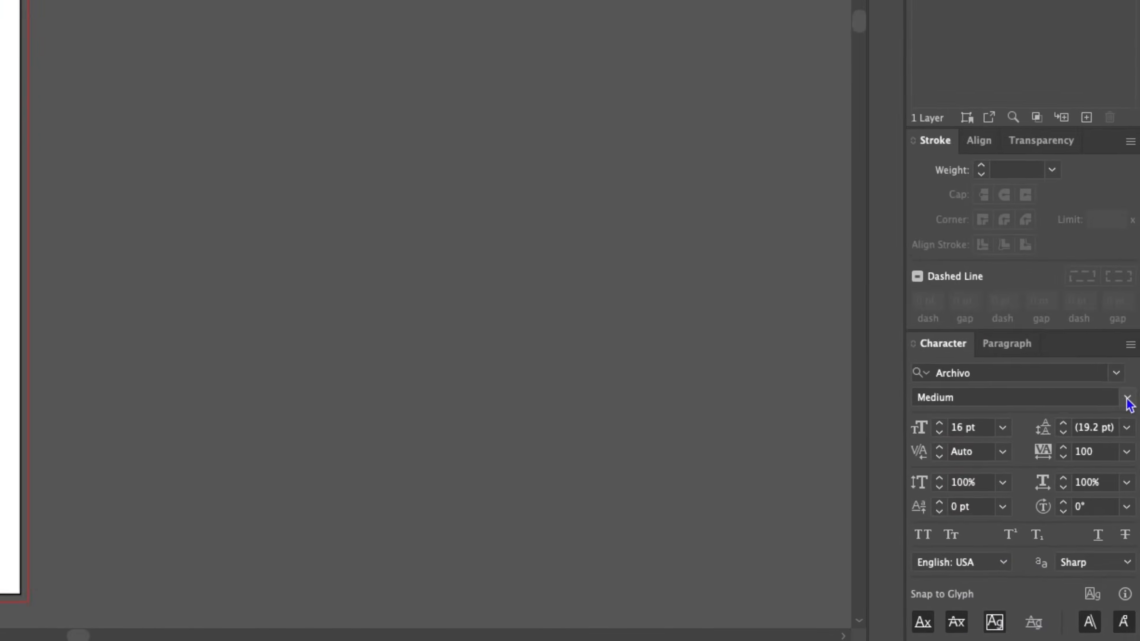
pyautogui.click(1133, 523)
pyautogui.click(1041, 399)
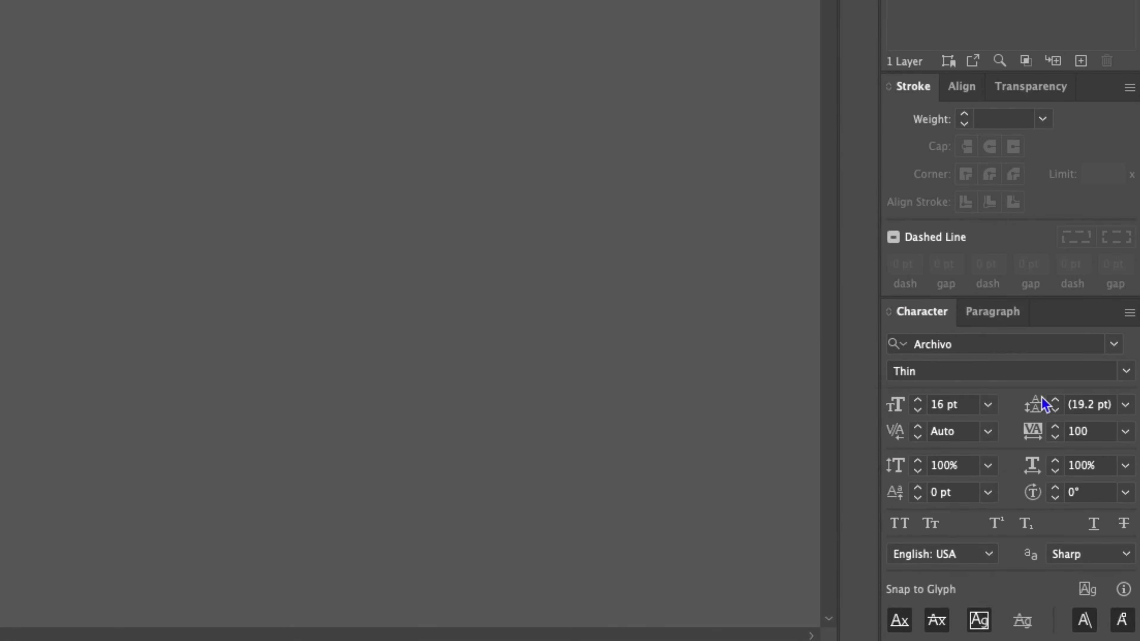
pyautogui.write('13')
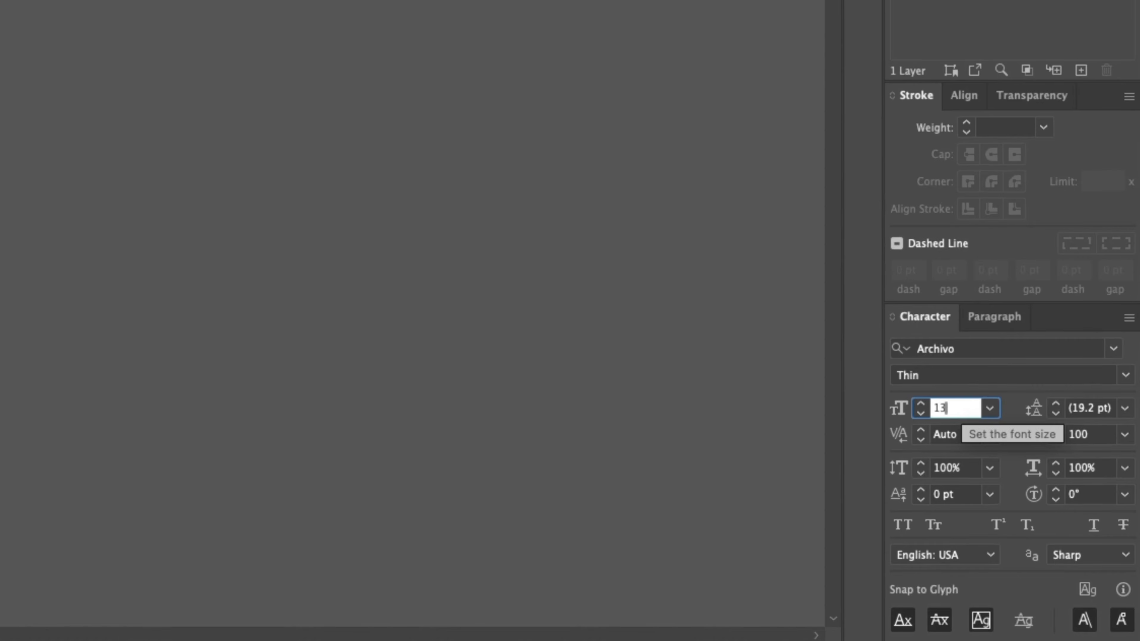
# Set the four vertical labels' tracking to 250 and turn on All Caps
pyautogui.doubleClick(1091, 435)
pyautogui.write('250')
pyautogui.press('Return')
pyautogui.click(904, 527)
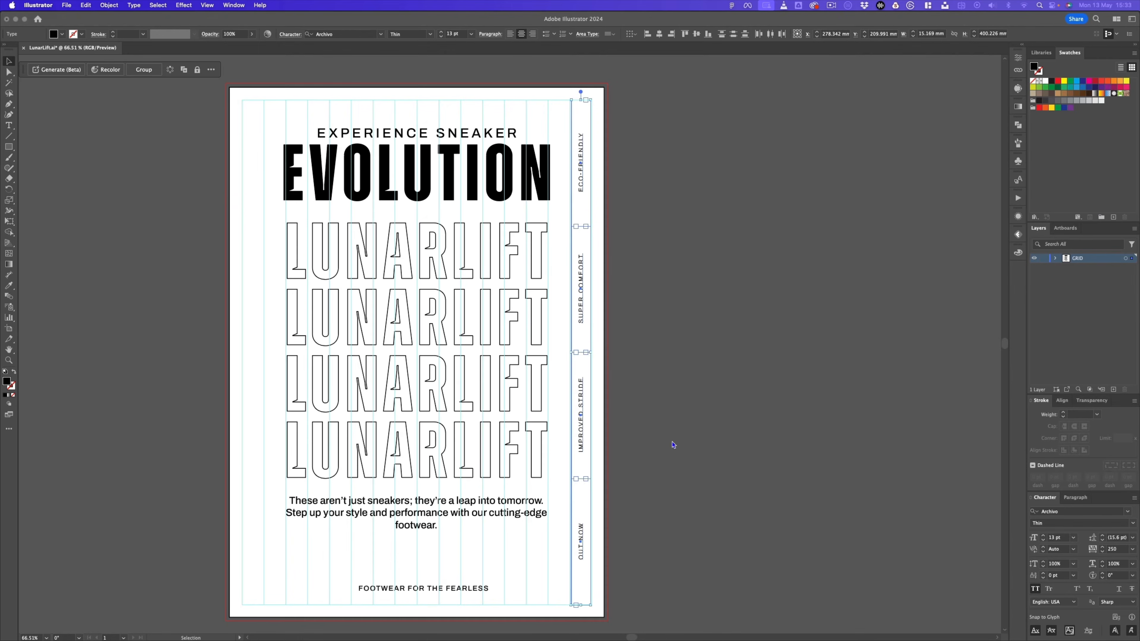
pyautogui.click(659, 446)
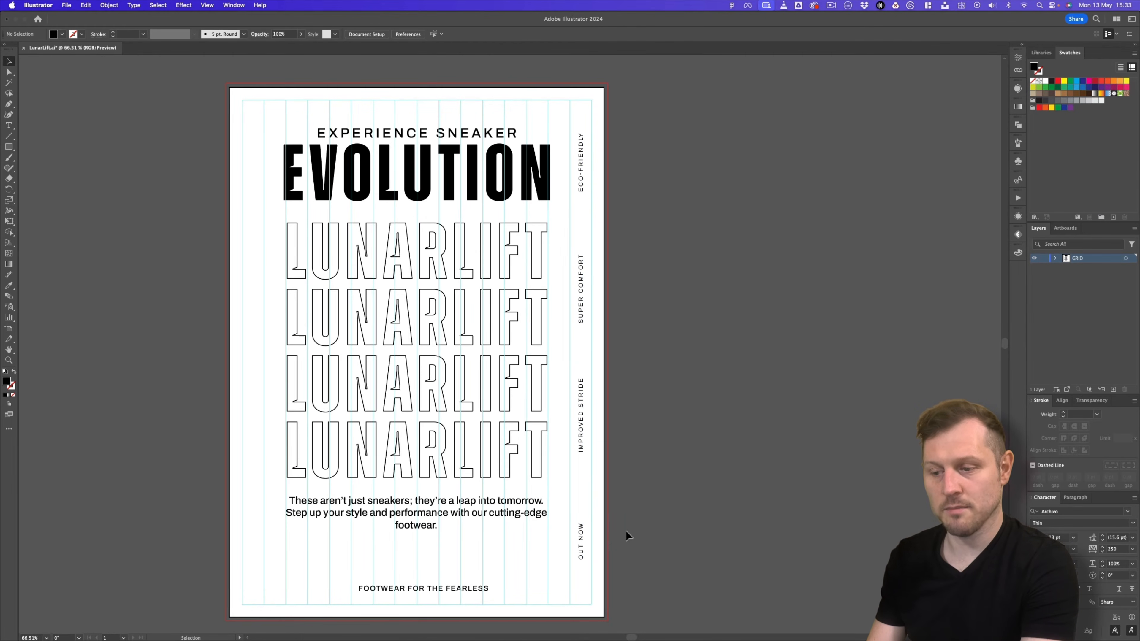
# Duplicate the OUT NOW label into the leftmost grid column at the same height
pyautogui.click(580, 536)
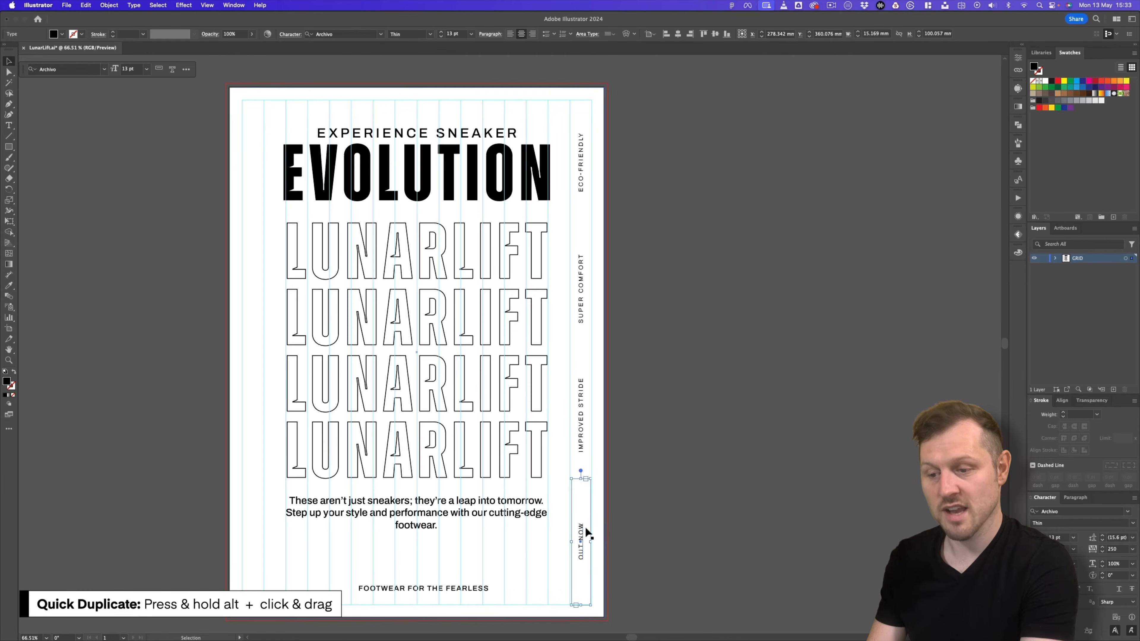
pyautogui.moveTo(584, 531); pyautogui.dragTo(257, 526)
pyautogui.click(699, 434)
# Replace the duplicated label's text with boltzsneakers.com from the Option 1 call to action in the Safari deck
pyautogui.press('super+Tab')
pyautogui.click(259, 515)
pyautogui.moveTo(294, 520); pyautogui.dragTo(210, 521)
pyautogui.press('super+Tab')
pyautogui.doubleClick(254, 528)
pyautogui.press('super+a')
pyautogui.press('super+v')
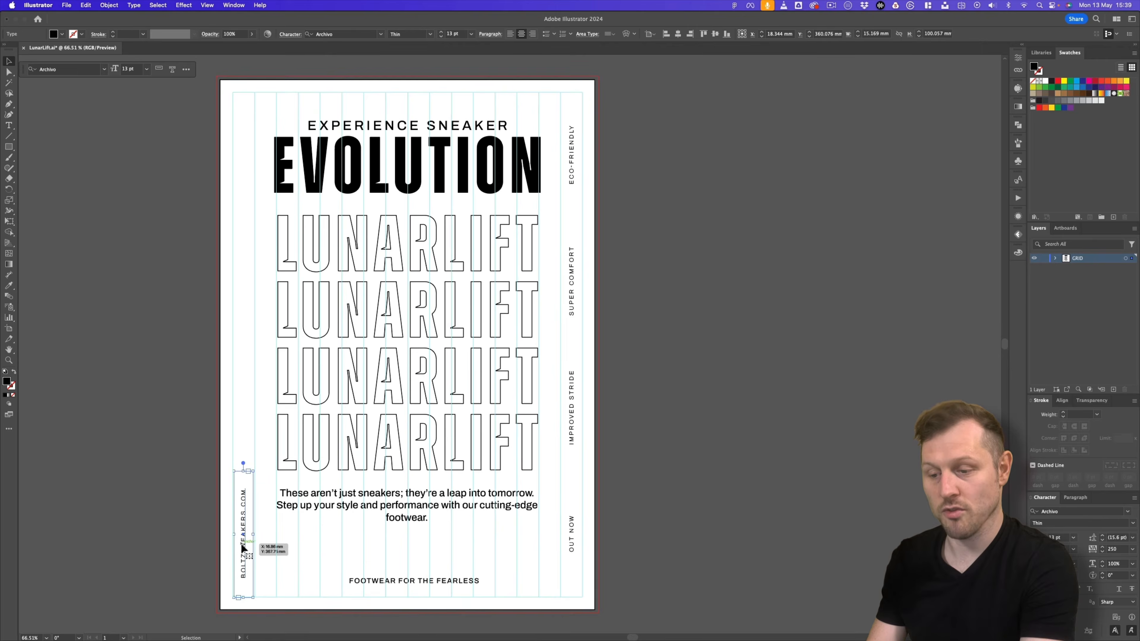
# Move the BOLTZSNEAKERS.COM label up about 19 mm and toggle the grid display
pyautogui.moveTo(246, 545); pyautogui.dragTo(247, 522)
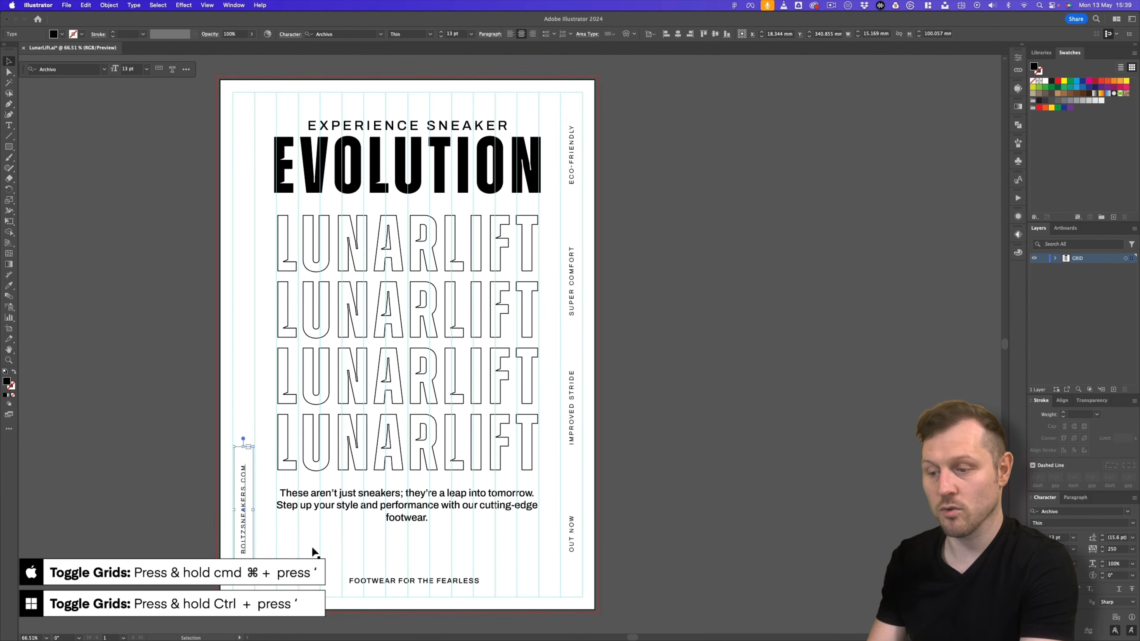
pyautogui.click(649, 490)
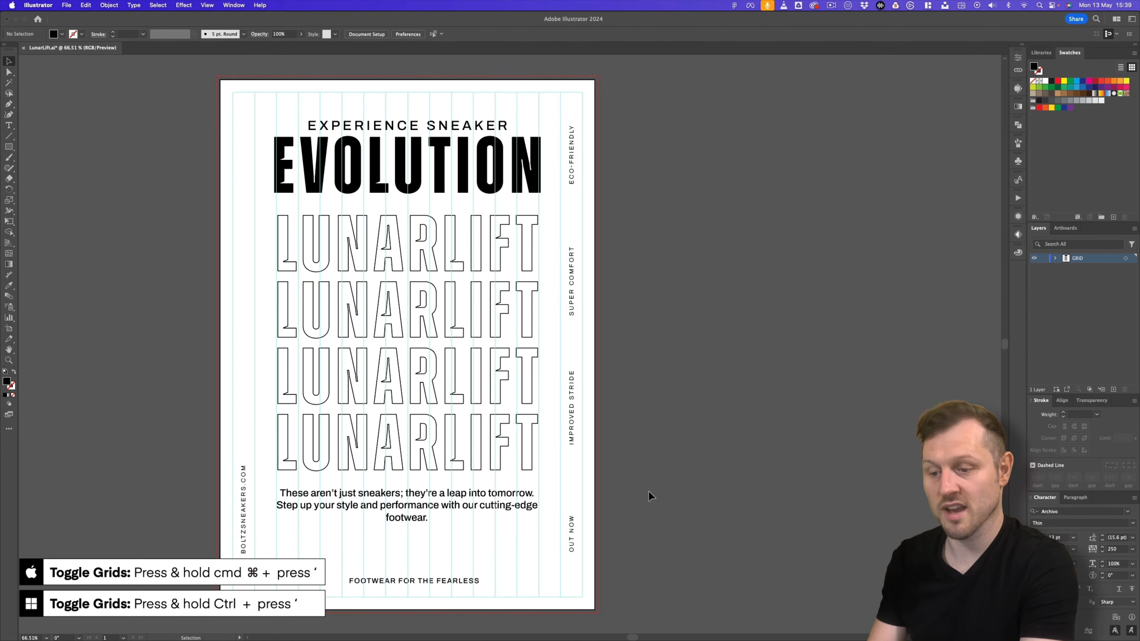
pyautogui.press('super+apostrophe')
pyautogui.moveTo(482, 417); pyautogui.dragTo(607, 414)
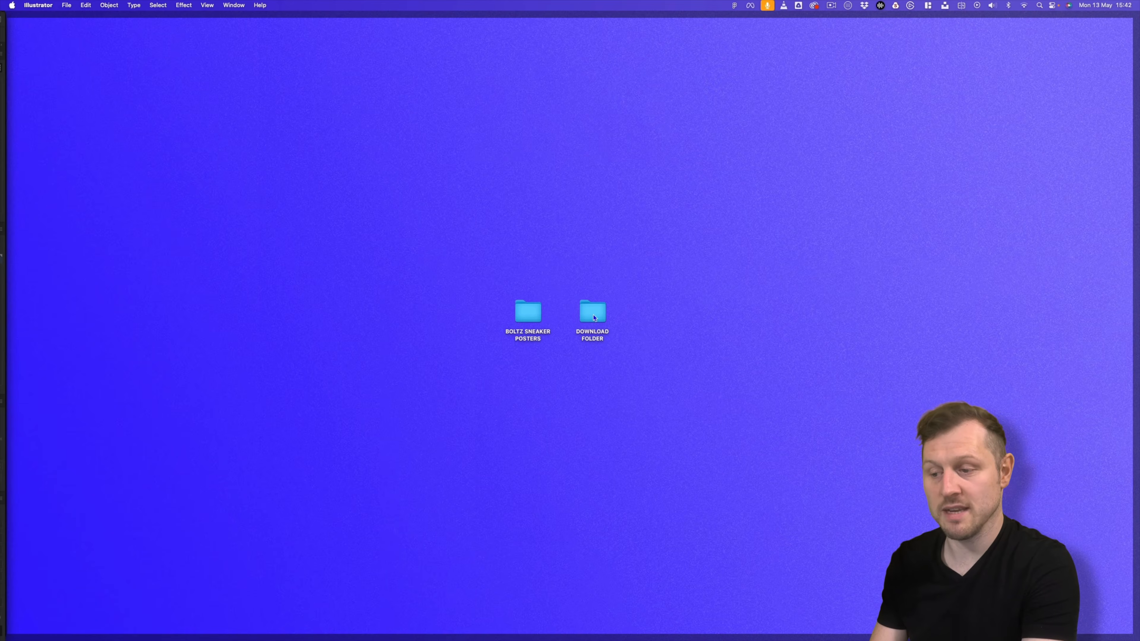
# Open #542 LunarLift.jpg in Photoshop from the 2 - Product Photography folder of BOLTZ - MEDIA KIT inside the desktop's DOWNLOAD FOLDER
pyautogui.click(593, 317)
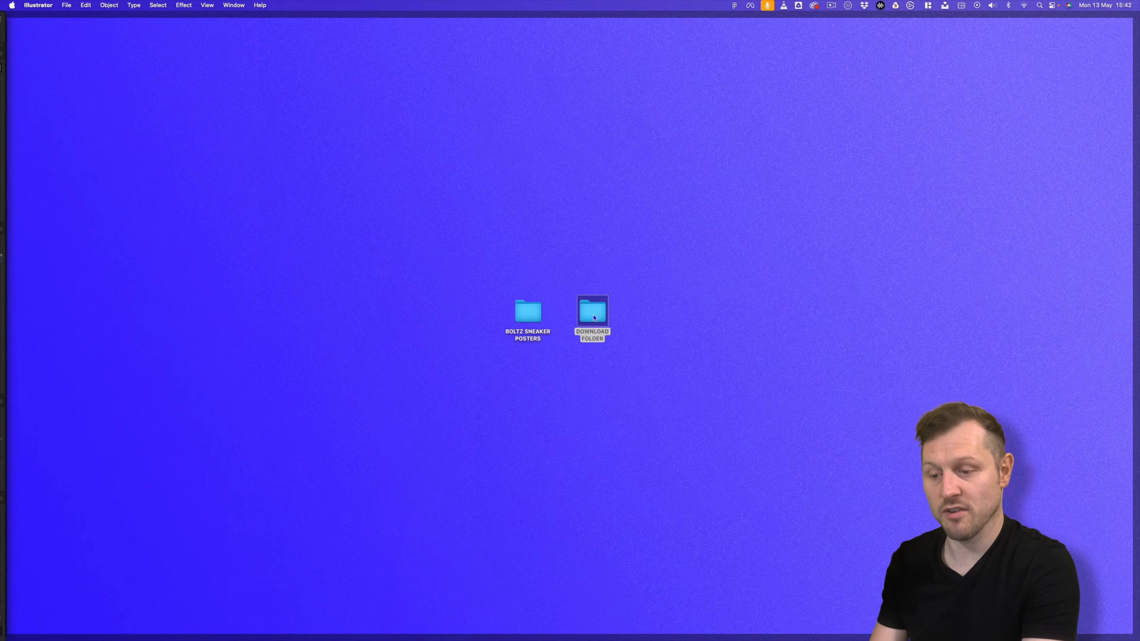
pyautogui.doubleClick(594, 316)
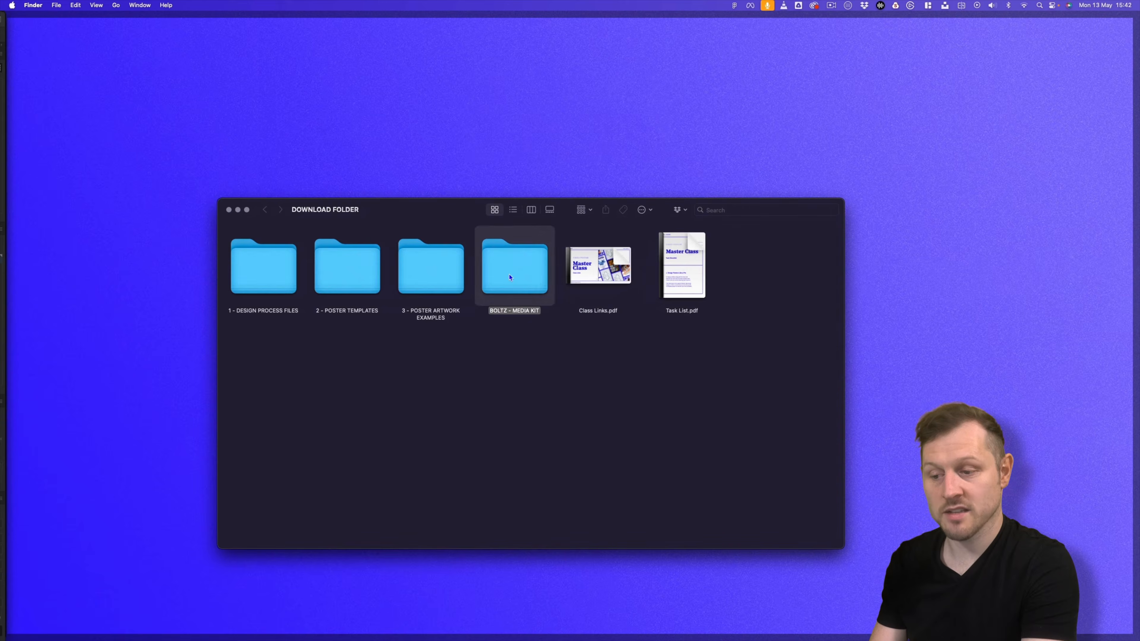
pyautogui.doubleClick(511, 277)
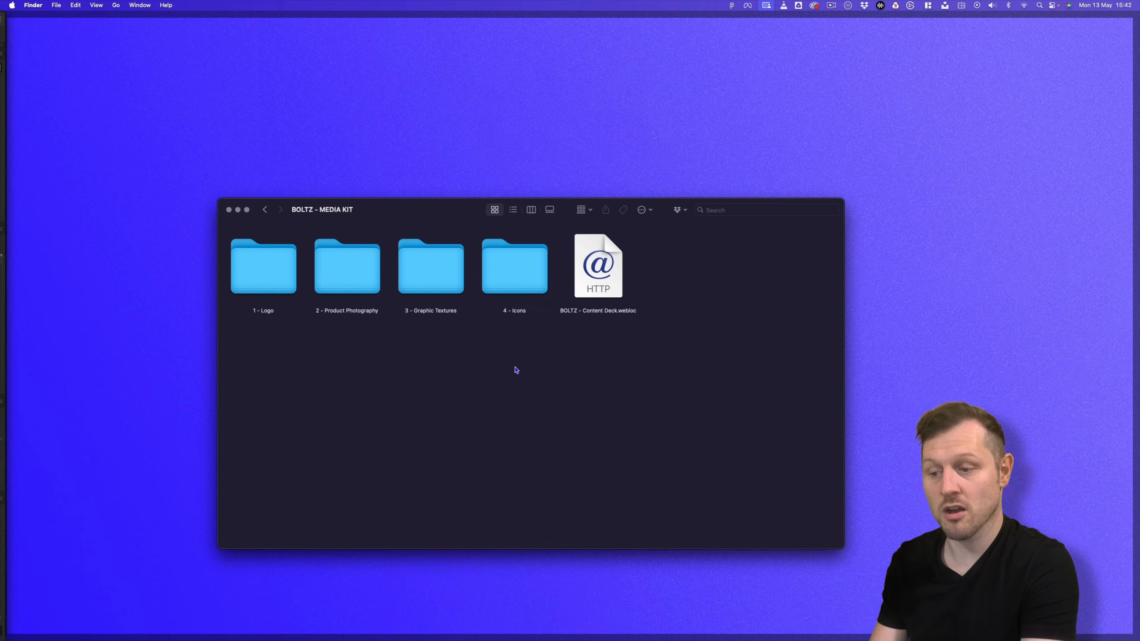
pyautogui.doubleClick(358, 278)
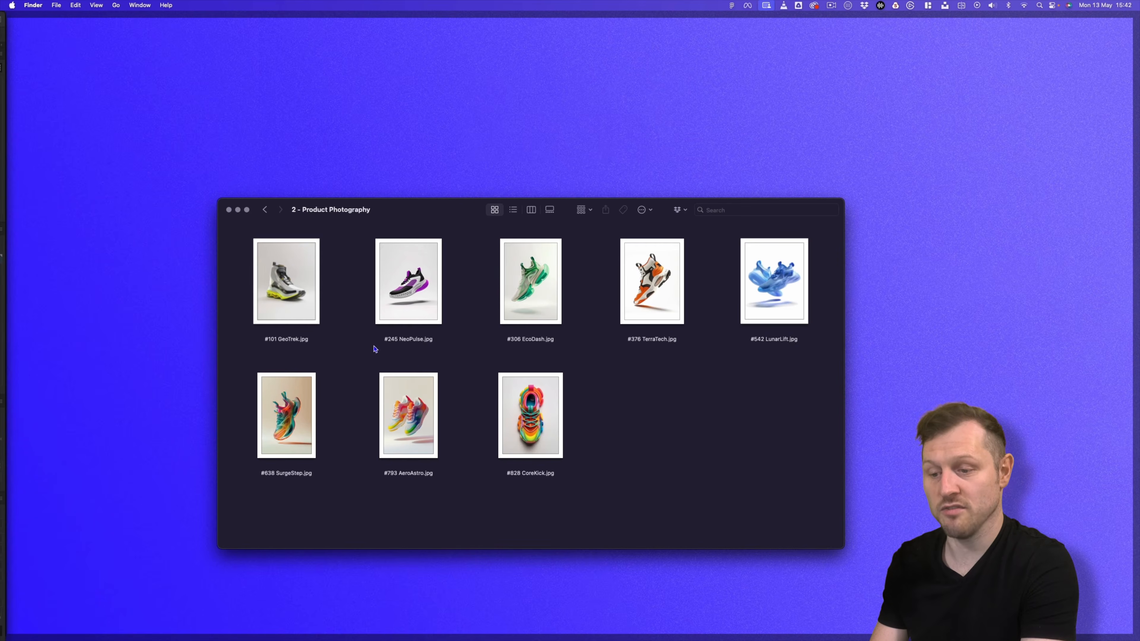
pyautogui.doubleClick(768, 293)
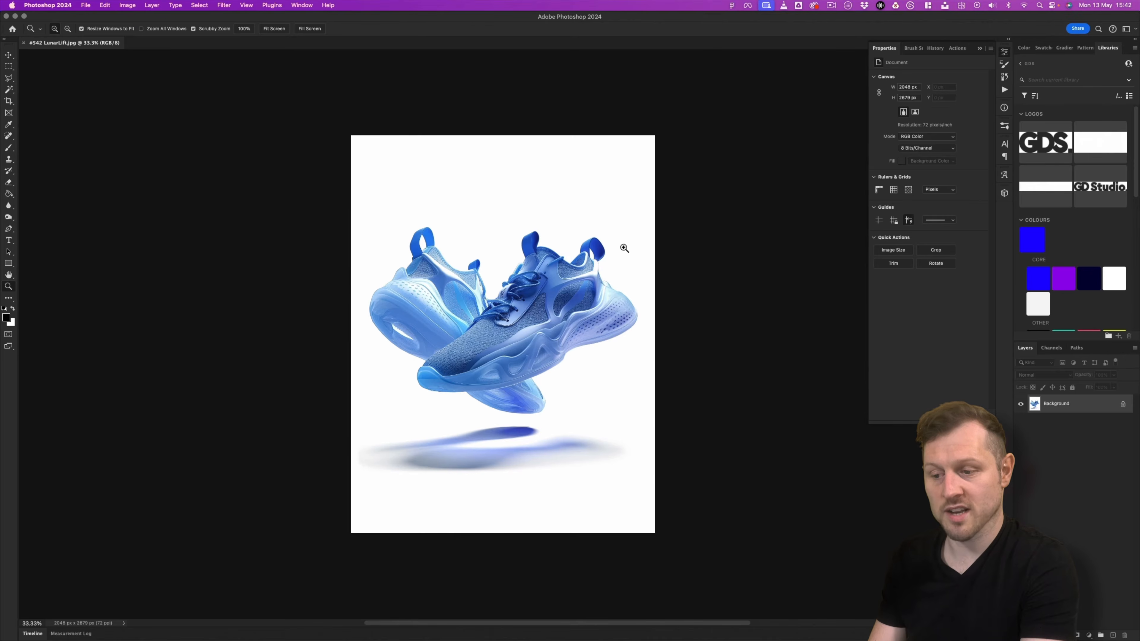
# Draw a rectangular selection around both sneakers, leaving out the ground shadow, and open Select and Mask
pyautogui.moveTo(514, 296); pyautogui.dragTo(531, 291)
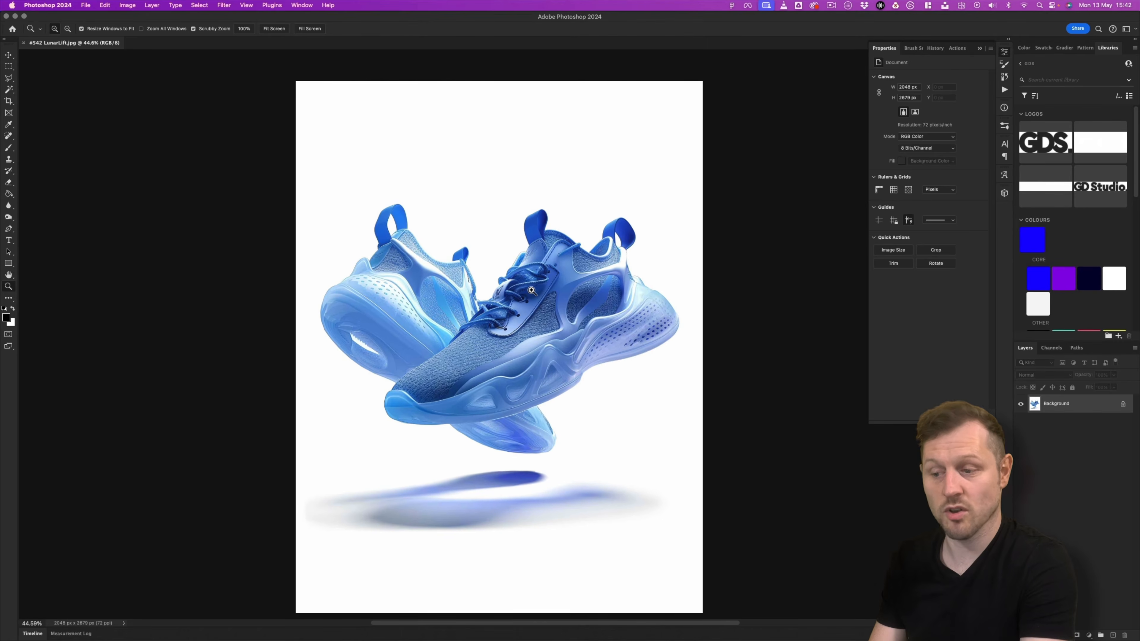
pyautogui.press('super+0')
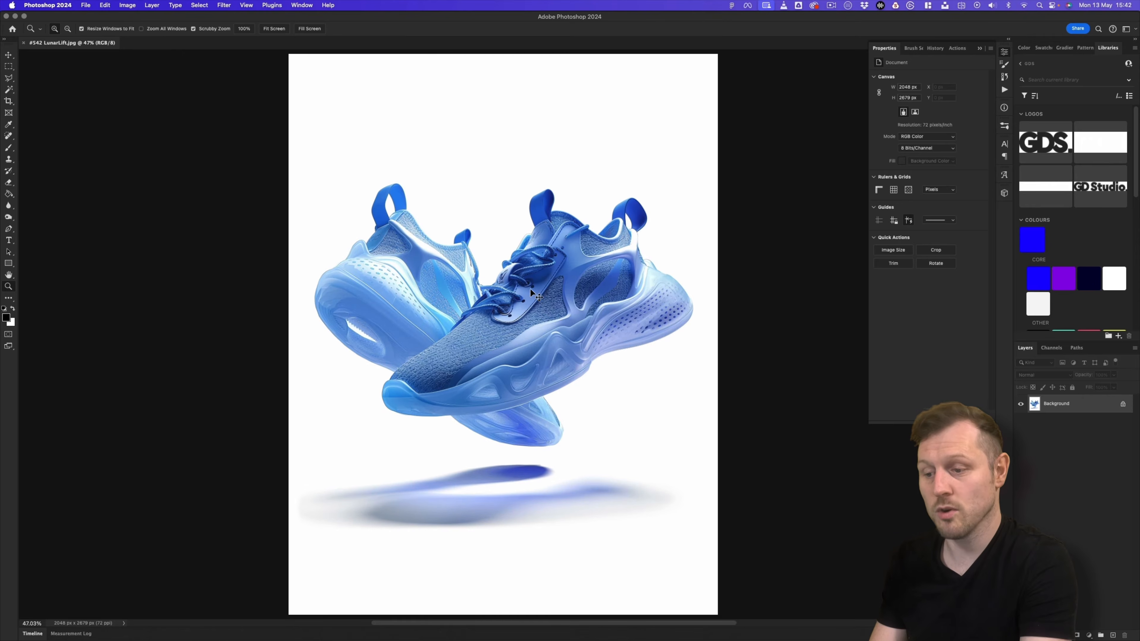
pyautogui.click(980, 49)
pyautogui.press('v')
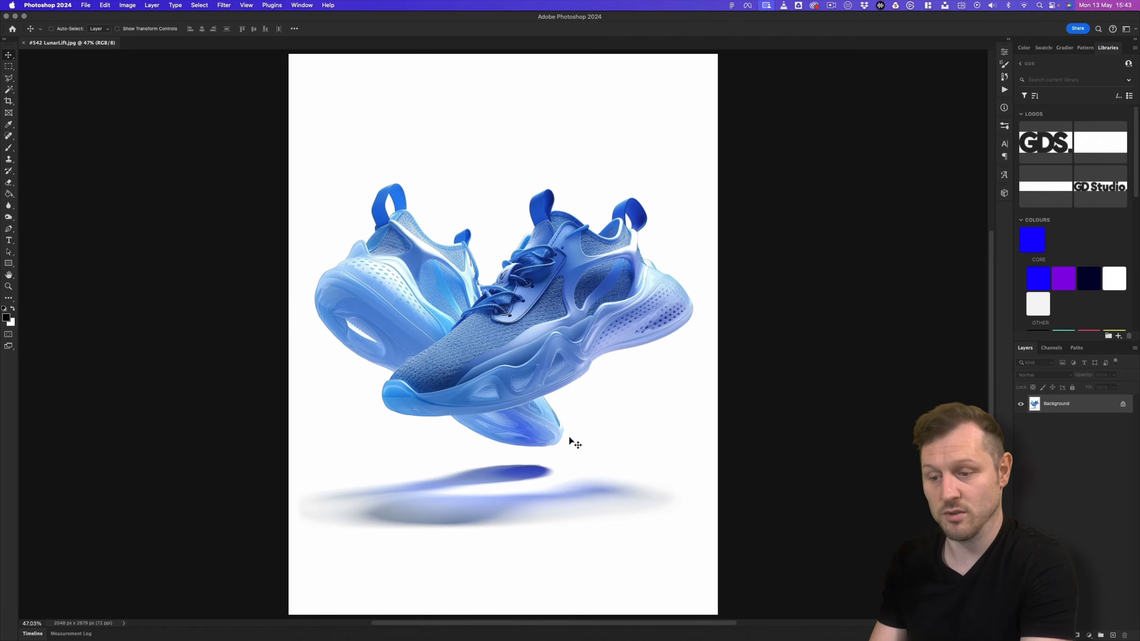
pyautogui.press('z')
pyautogui.scroll(2, 532, 315)
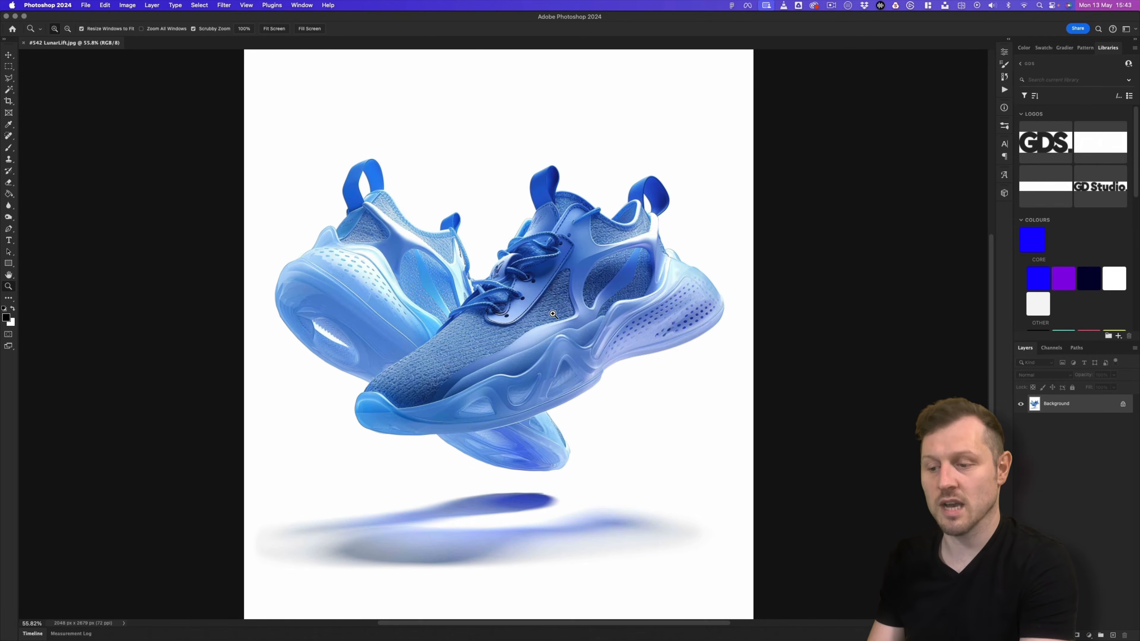
pyautogui.click(10, 68)
pyautogui.moveTo(269, 131); pyautogui.dragTo(736, 486)
pyautogui.click(375, 29)
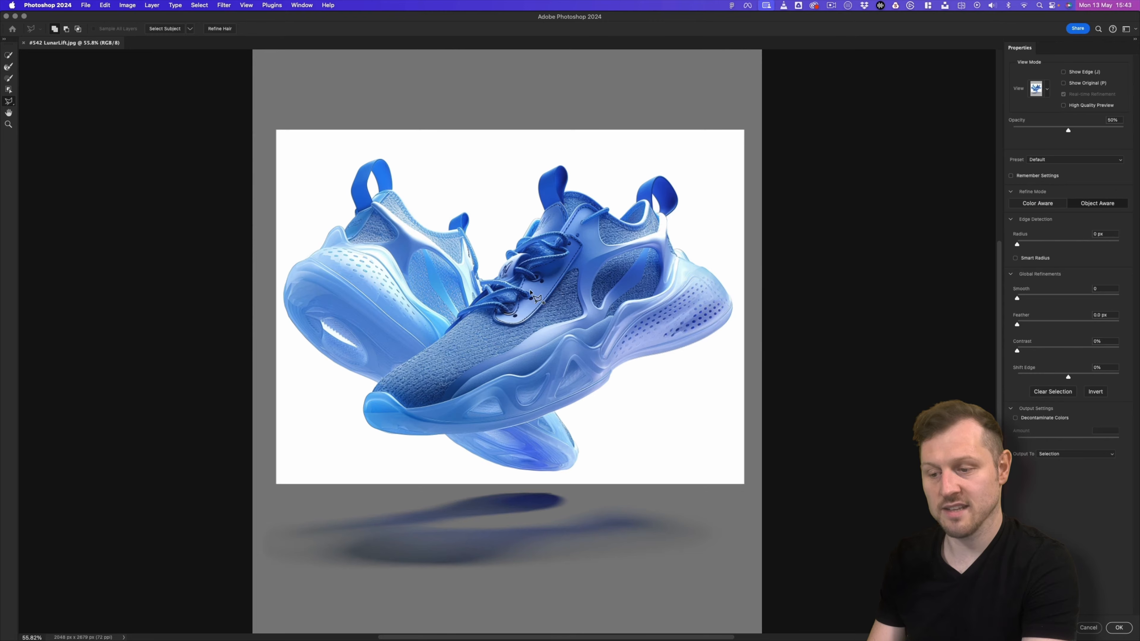
# Select both sneakers with Select Subject and include the front sneaker using the Object Selection tool
pyautogui.click(164, 30)
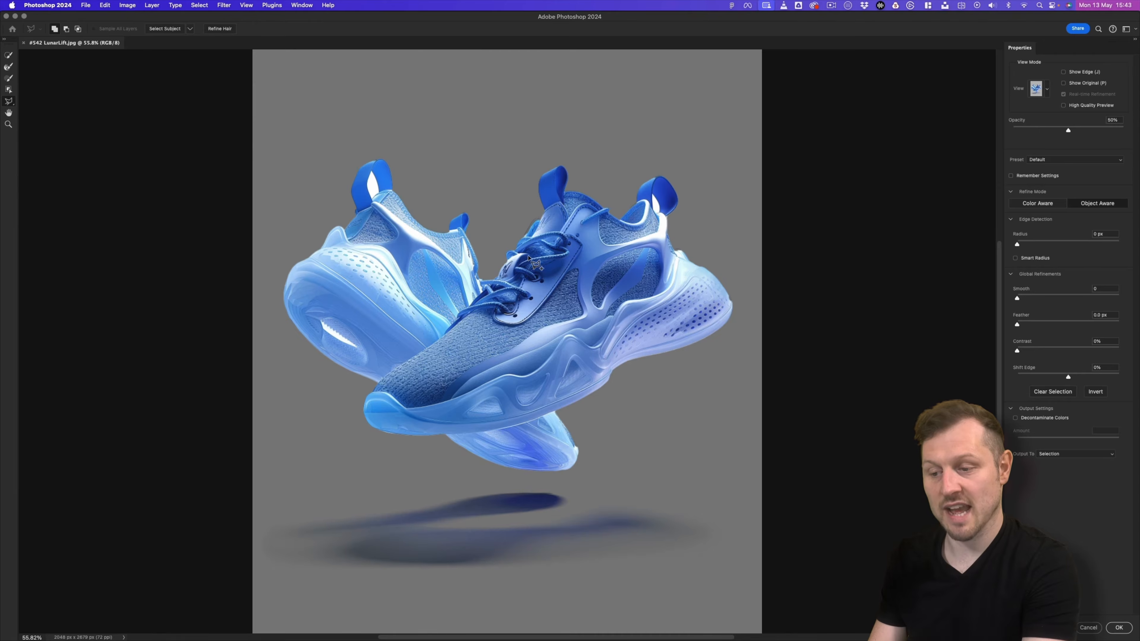
pyautogui.press('z')
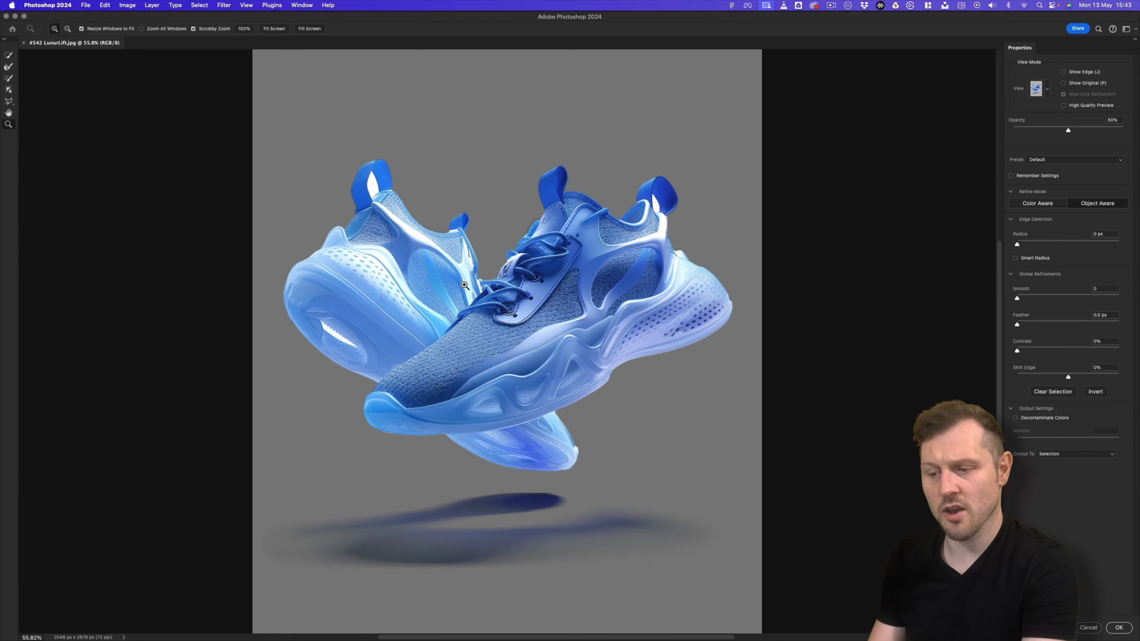
pyautogui.moveTo(476, 306); pyautogui.dragTo(533, 303)
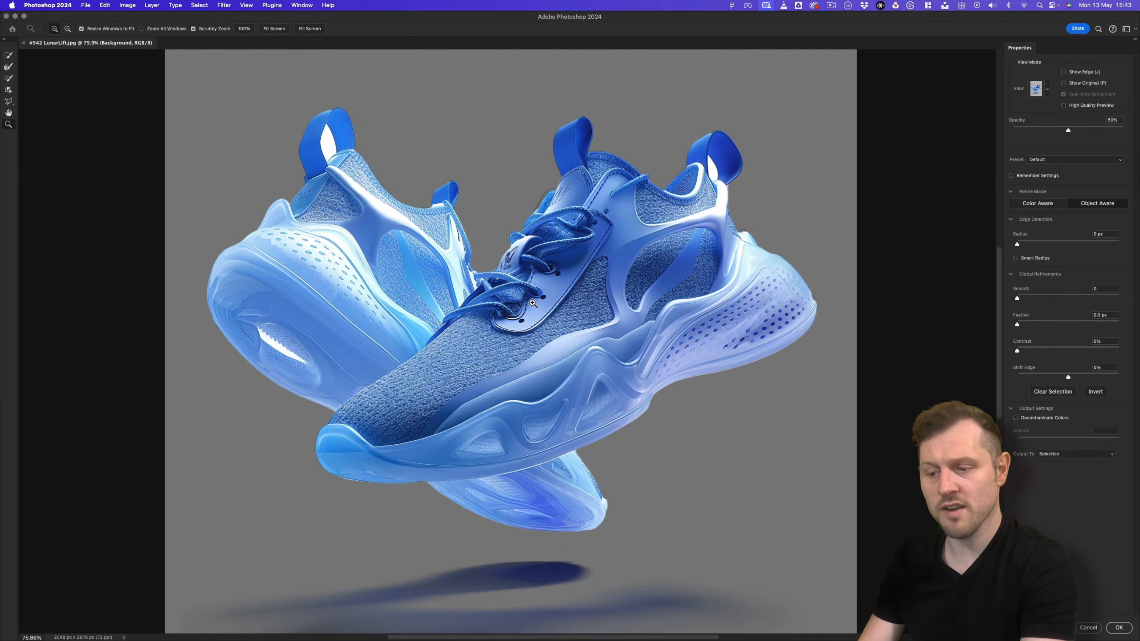
pyautogui.click(8, 92)
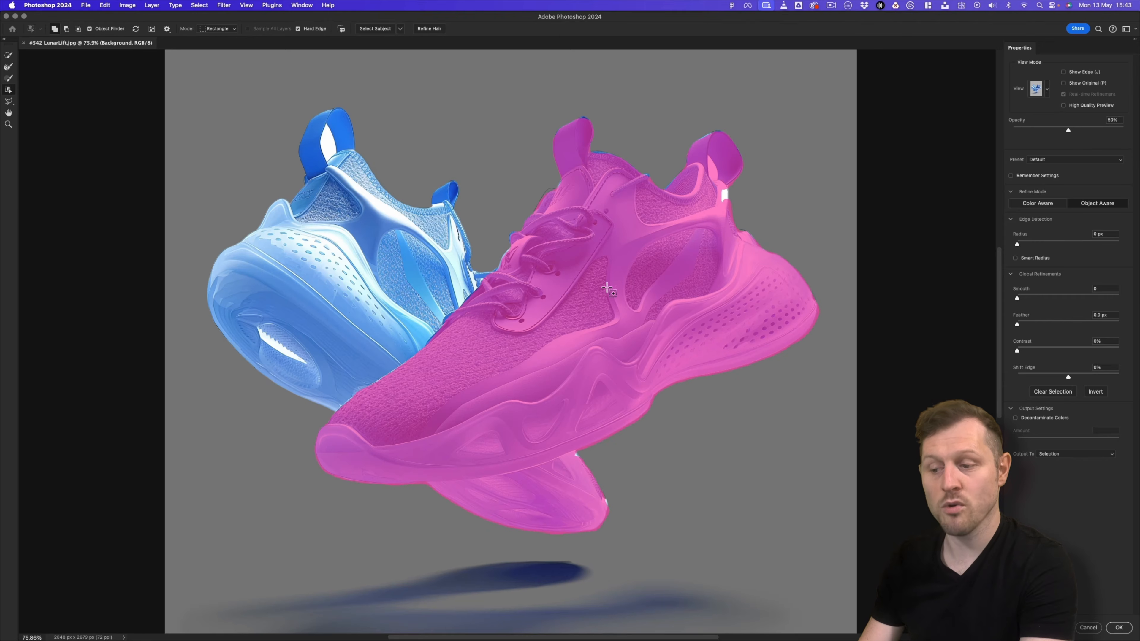
pyautogui.click(644, 291)
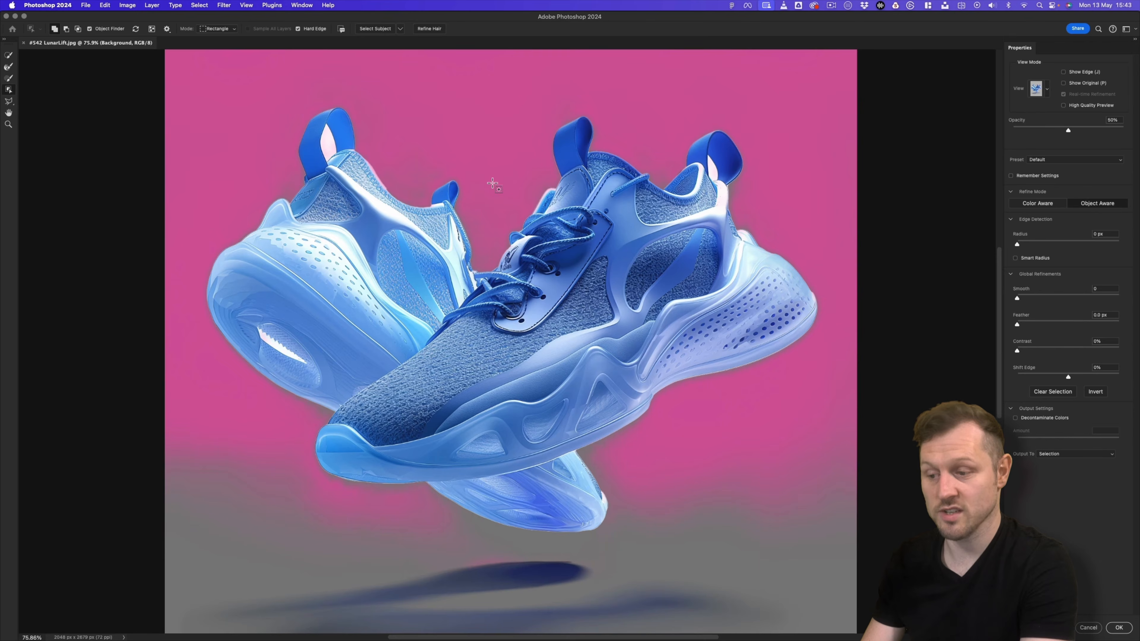
# Subtract the white gaps inside the heel pull loops of both sneakers from the selection with the lasso
pyautogui.press('z')
pyautogui.moveTo(355, 188); pyautogui.dragTo(443, 323)
pyautogui.moveTo(433, 232); pyautogui.dragTo(413, 218)
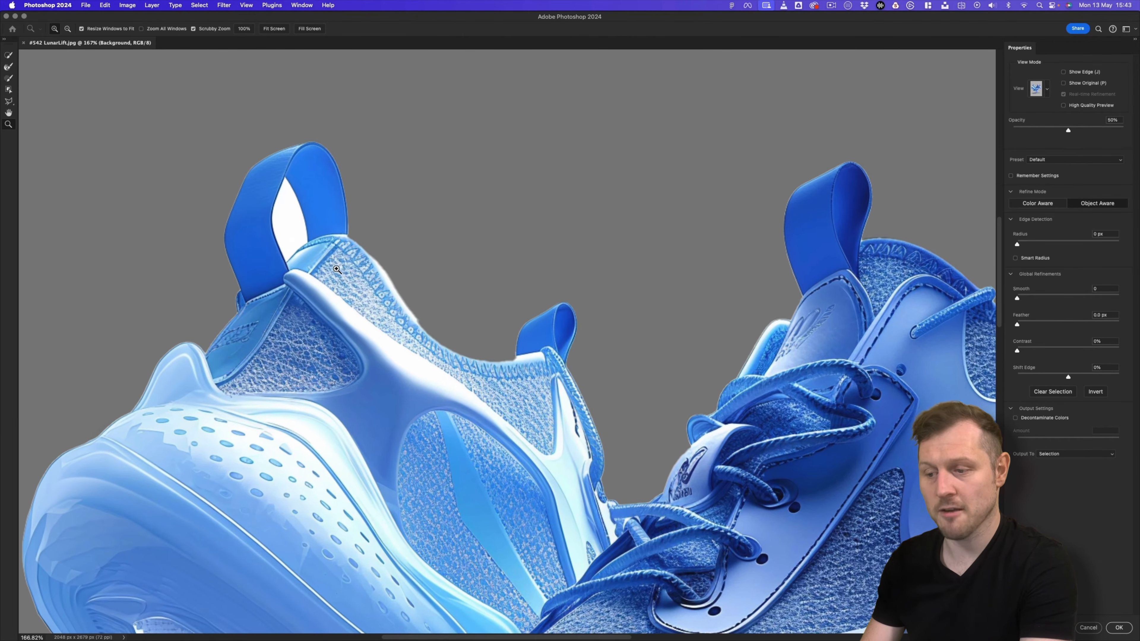
pyautogui.click(9, 101)
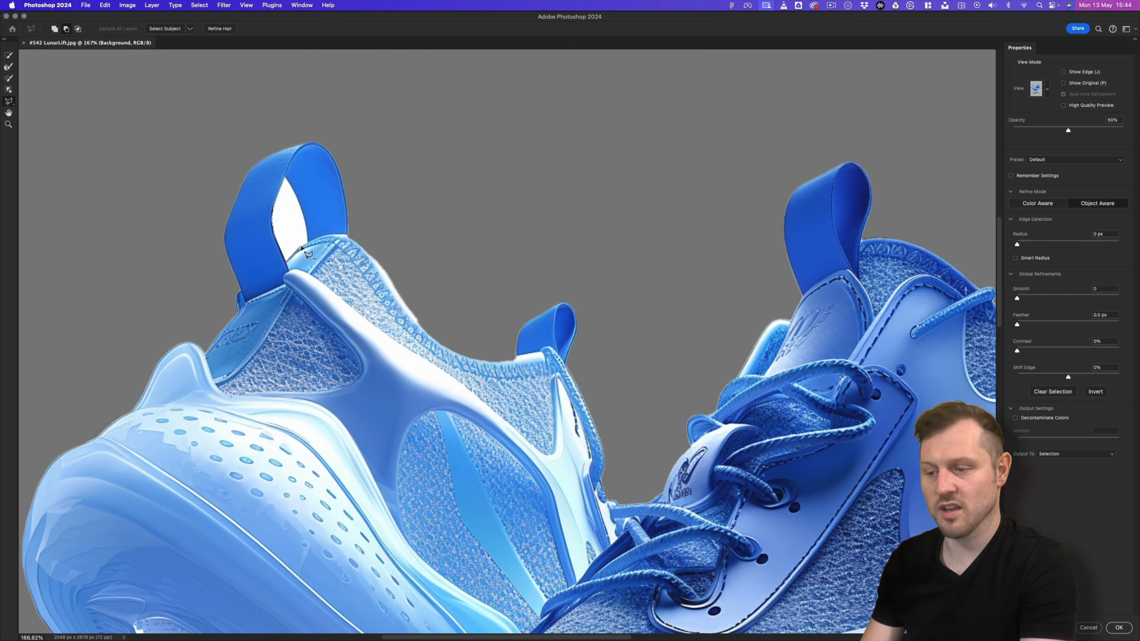
pyautogui.keyDown('alt'); pyautogui.click(289, 184); pyautogui.keyUp('alt')
pyautogui.hscroll(15, 580, 262)
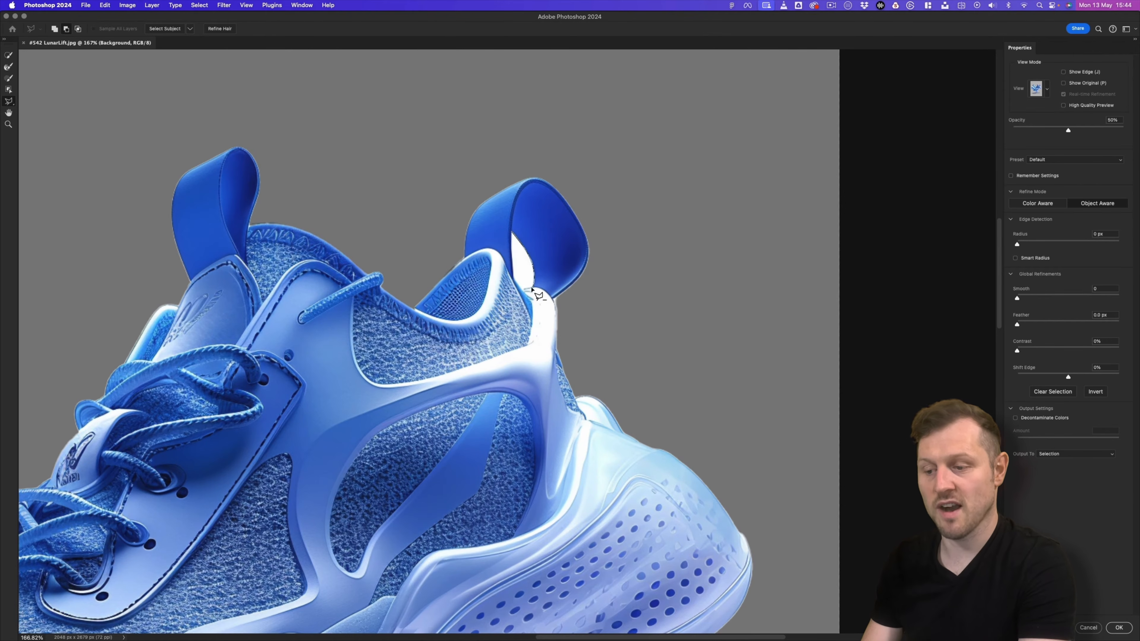
pyautogui.click(512, 233)
# Accept the refined selection and turn it into a layer mask that isolates the sneakers from the background
pyautogui.press('z')
pyautogui.moveTo(484, 274)
pyautogui.mouseDown()
pyautogui.moveTo(332, 422)
pyautogui.moveTo(454, 349)
pyautogui.moveTo(506, 342)
pyautogui.mouseUp()
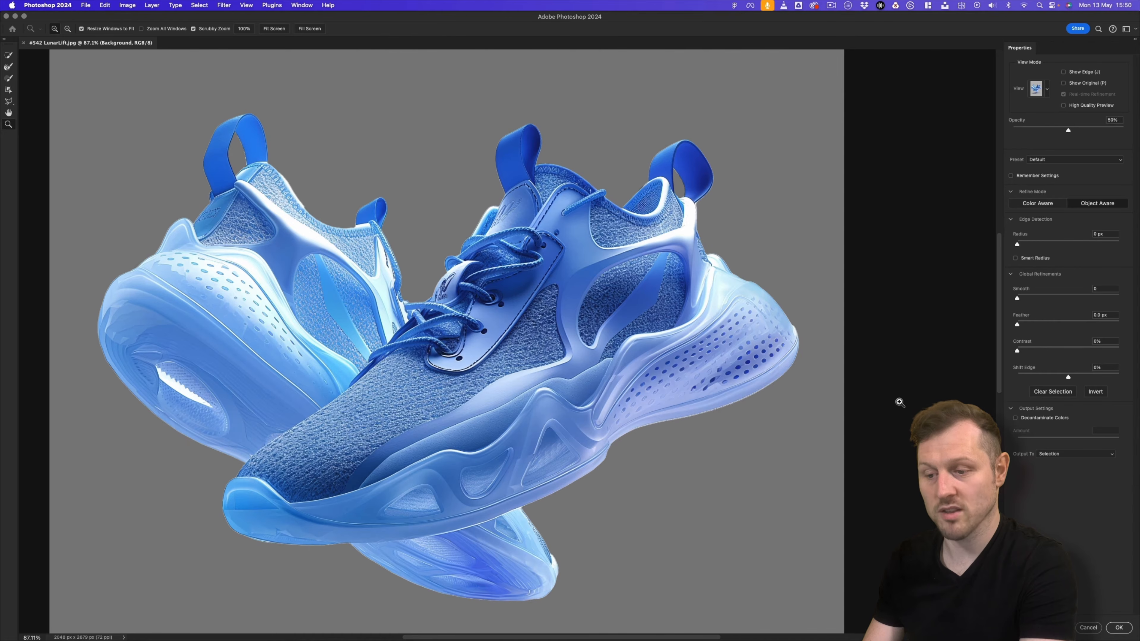
pyautogui.click(1119, 628)
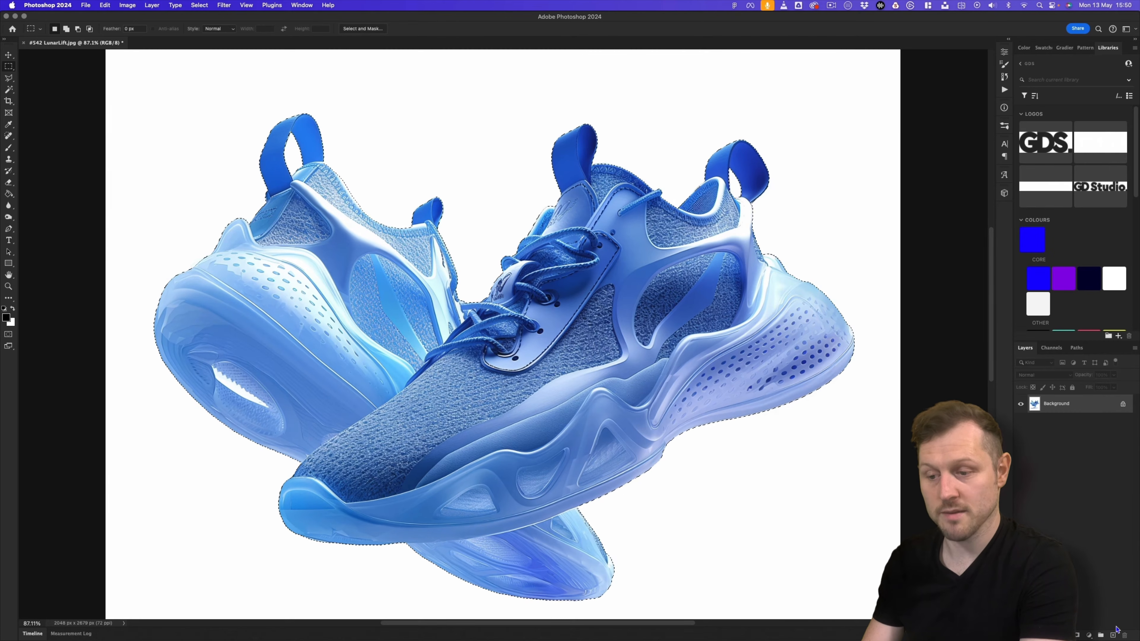
pyautogui.press('z')
pyautogui.moveTo(627, 290); pyautogui.dragTo(545, 305)
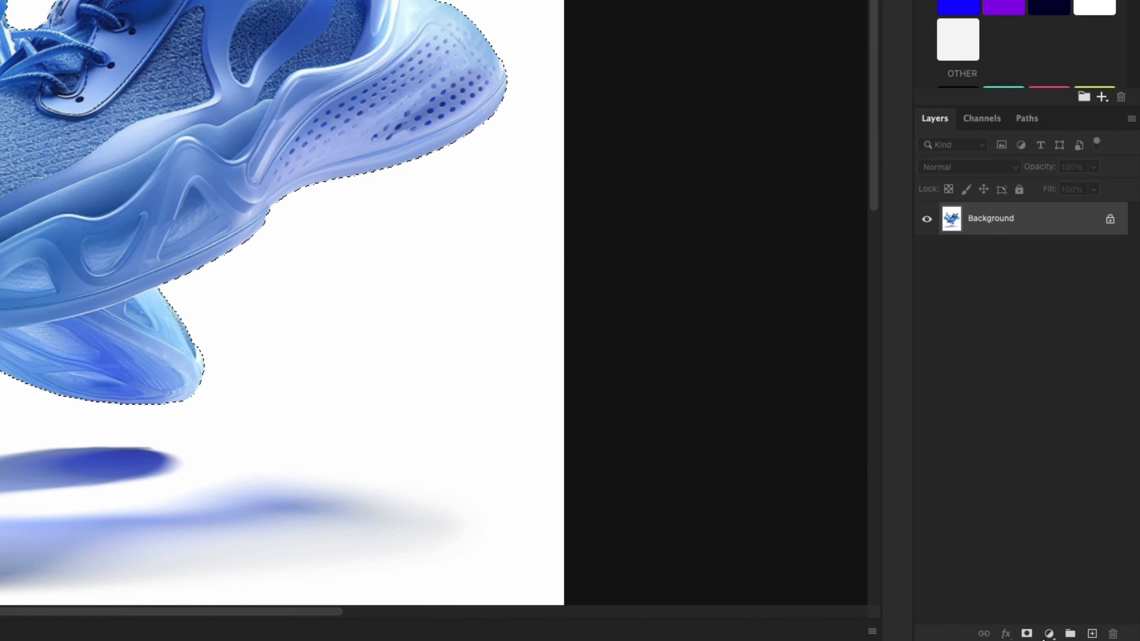
pyautogui.click(1026, 633)
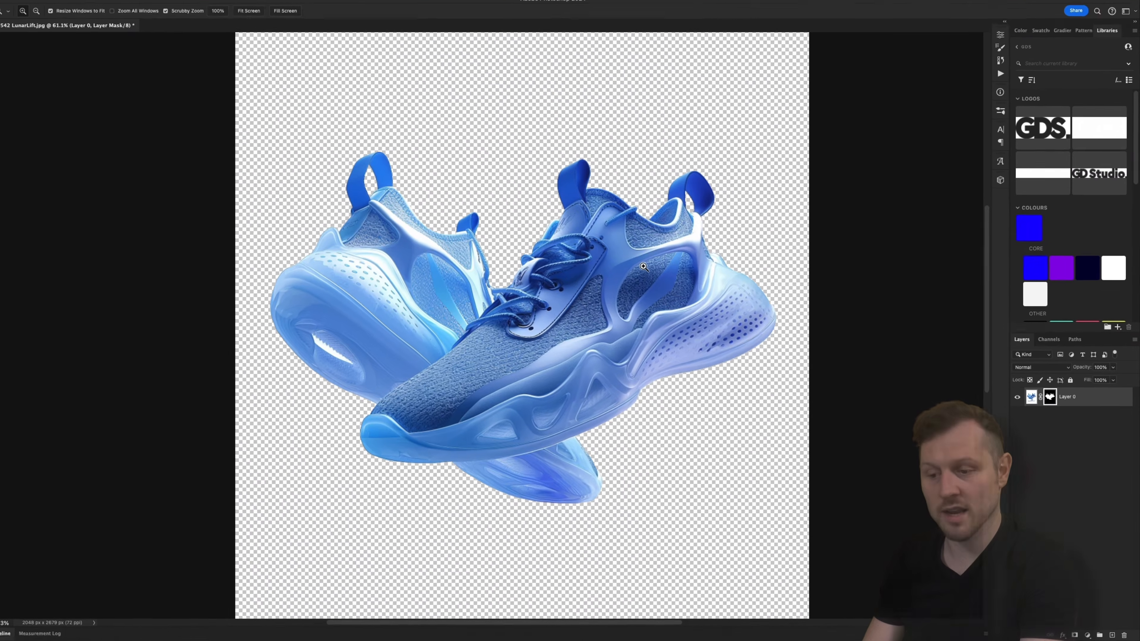
pyautogui.moveTo(649, 276); pyautogui.dragTo(621, 278)
pyautogui.moveTo(613, 323)
pyautogui.mouseDown()
pyautogui.moveTo(588, 294)
pyautogui.moveTo(599, 306)
pyautogui.mouseUp()
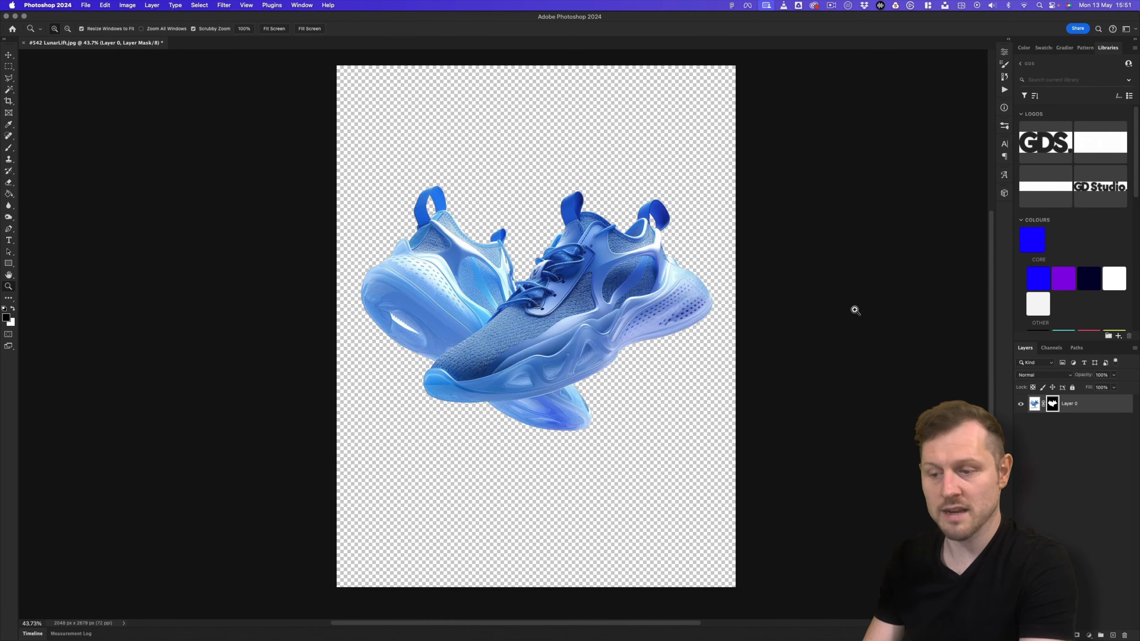
# Load the layer mask as a selection and crop the canvas to the edges of the sneakers
pyautogui.keyDown('super'); pyautogui.click(1053, 404); pyautogui.keyUp('super')
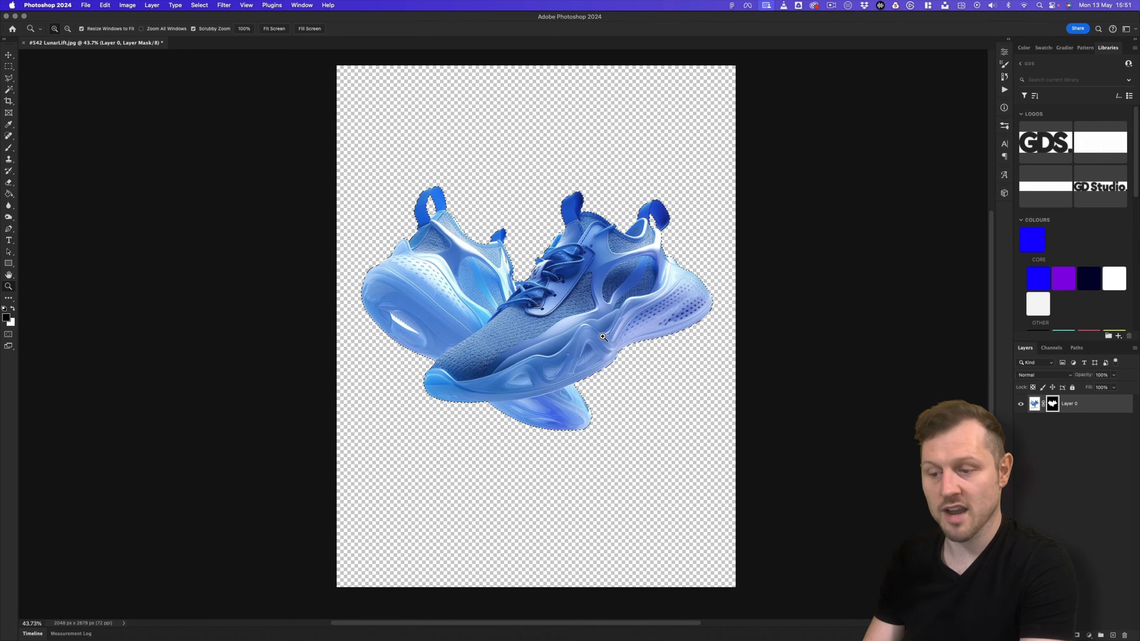
pyautogui.press('c')
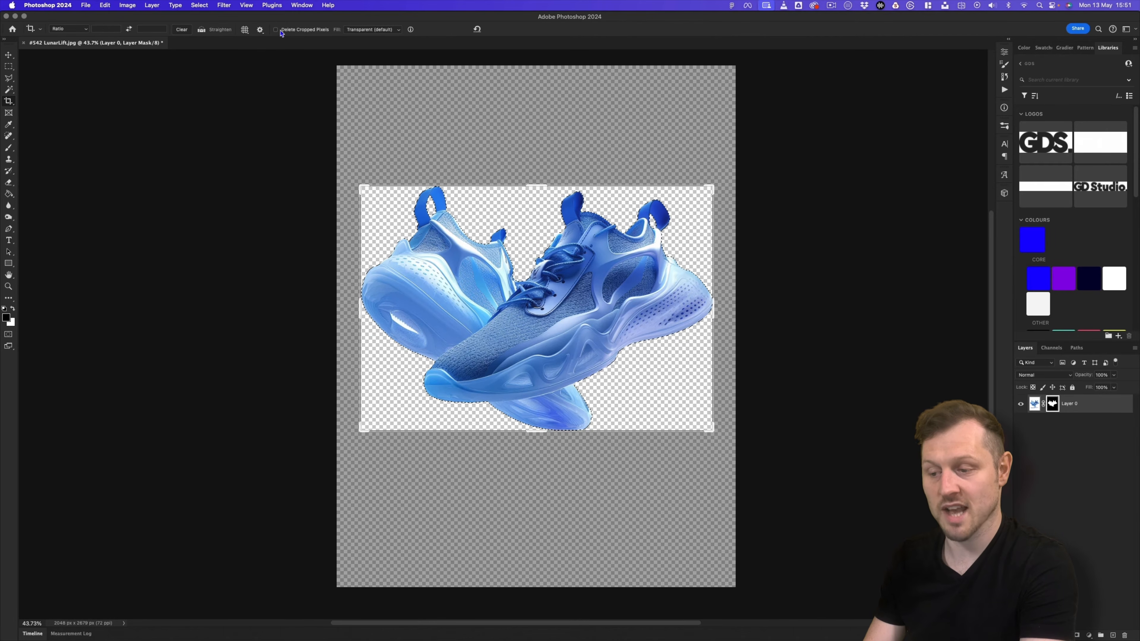
pyautogui.press('Return')
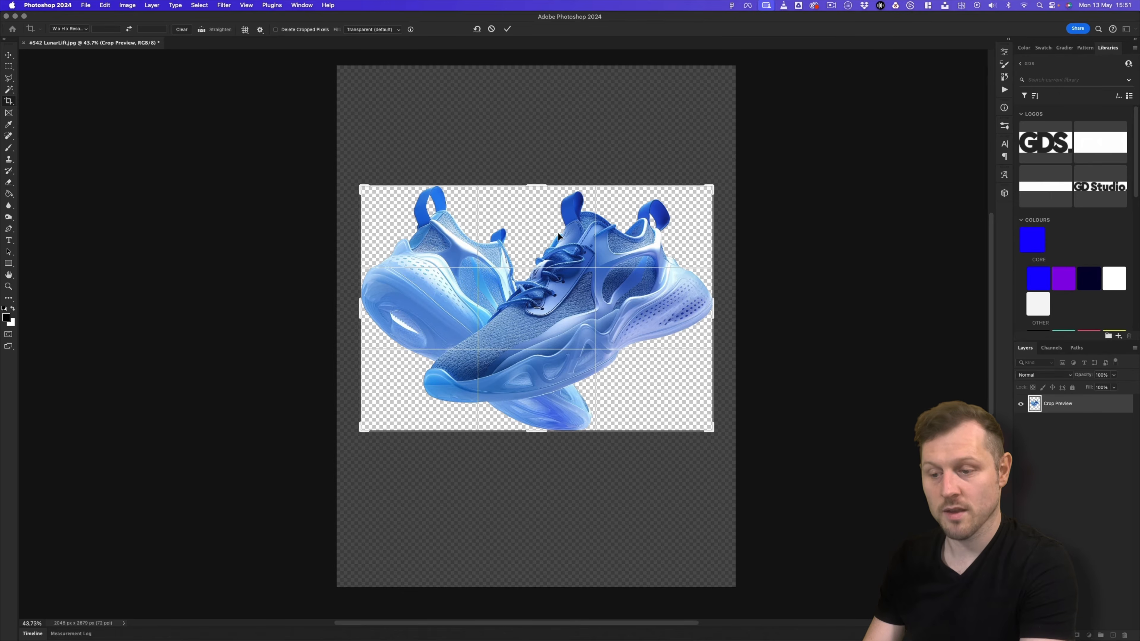
pyautogui.press('z')
pyautogui.moveTo(548, 254); pyautogui.dragTo(633, 302)
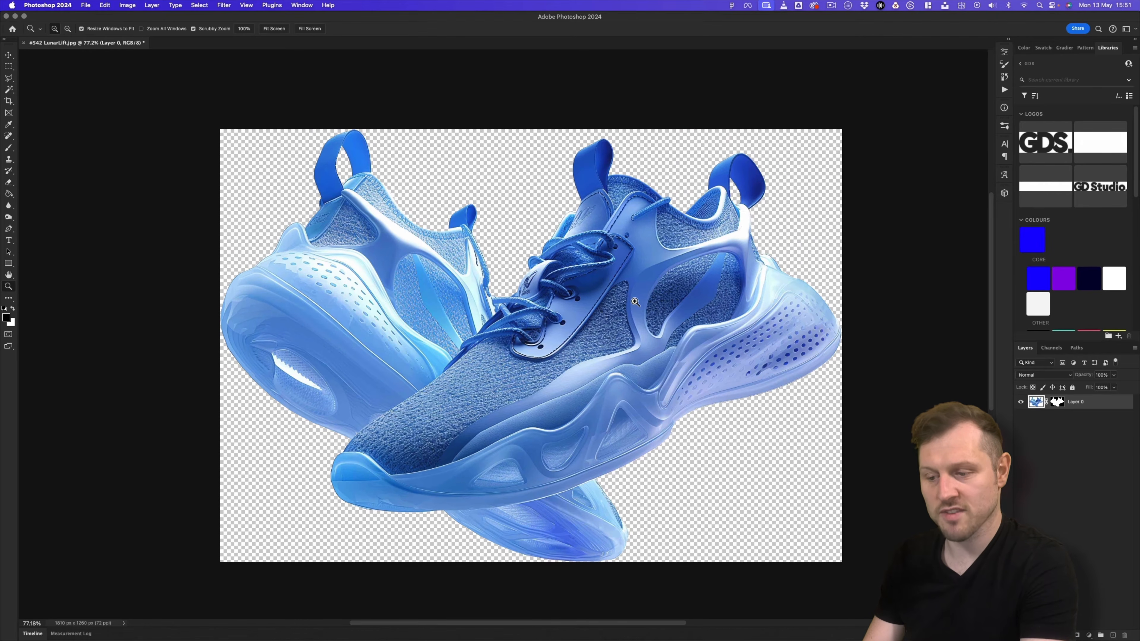
# Save the cutout as LunarLift.psd in the -- ASSETS folder under 2 - Concept & Design, 2 - Design
pyautogui.press('super+s')
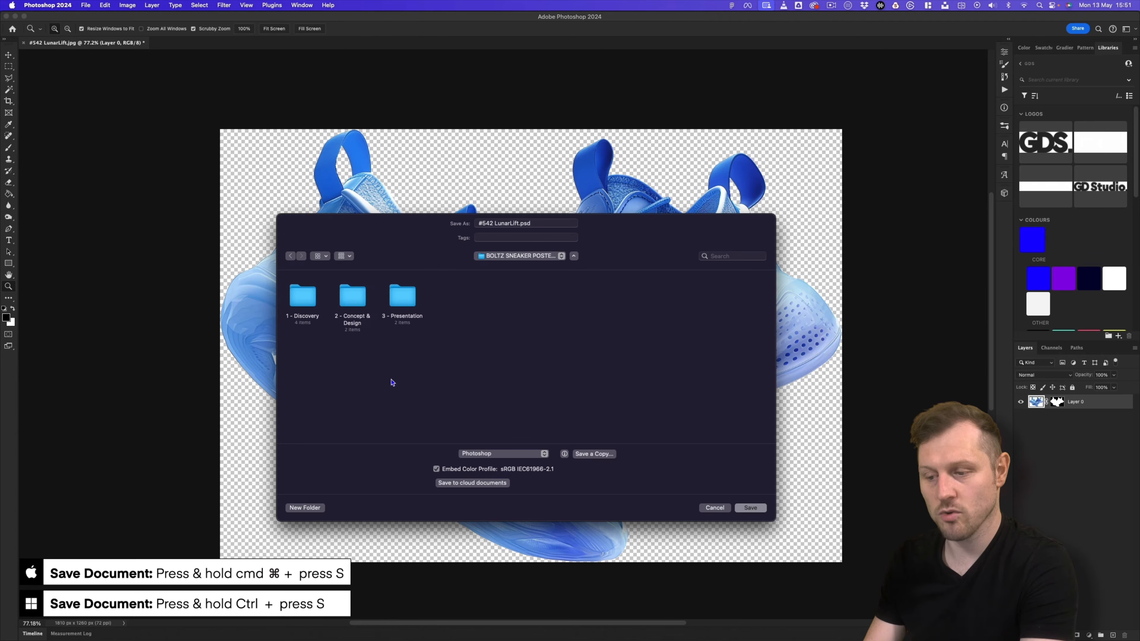
pyautogui.doubleClick(353, 297)
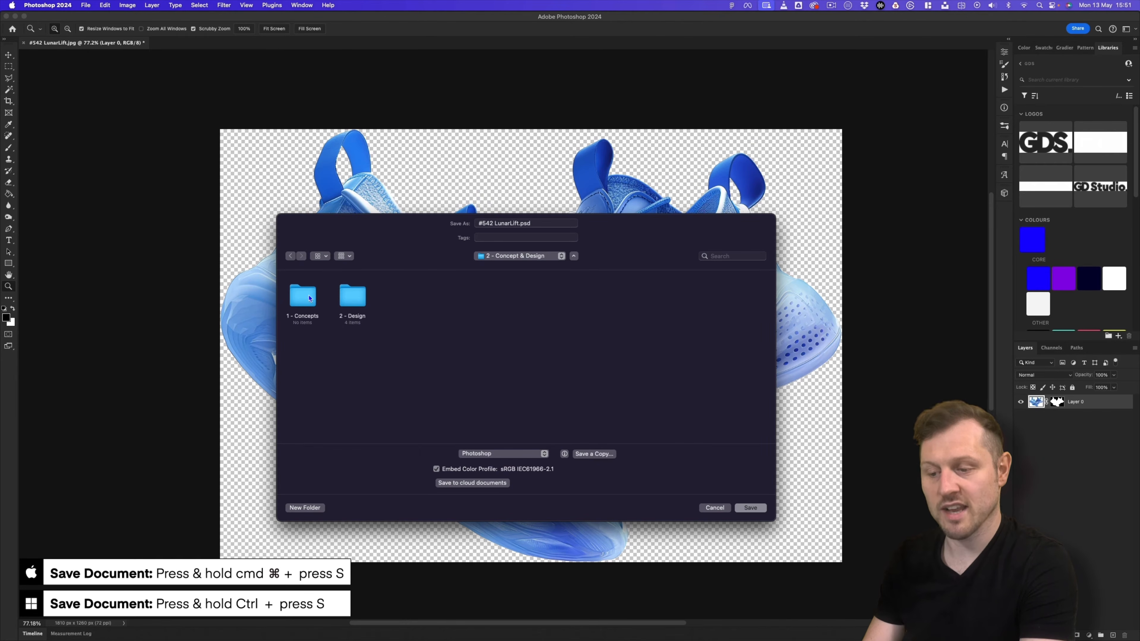
pyautogui.doubleClick(352, 296)
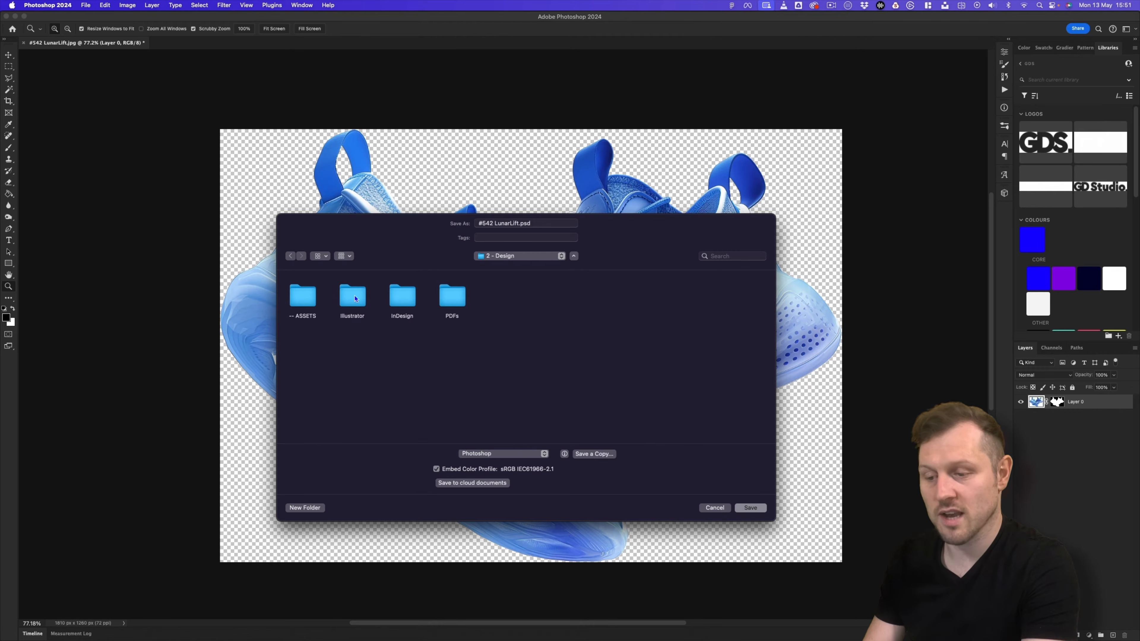
pyautogui.doubleClick(307, 300)
pyautogui.click(495, 221)
pyautogui.press('BackSpace')
pyautogui.press('BackSpace')
pyautogui.press('BackSpace')
pyautogui.press('BackSpace')
pyautogui.press('BackSpace')
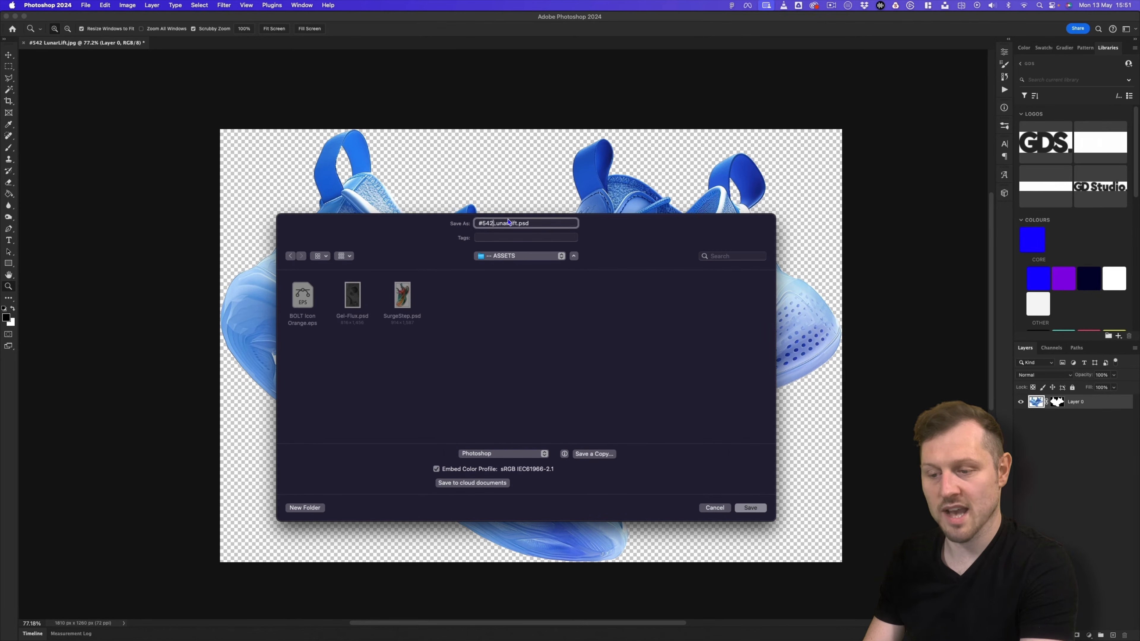
pyautogui.press('Return')
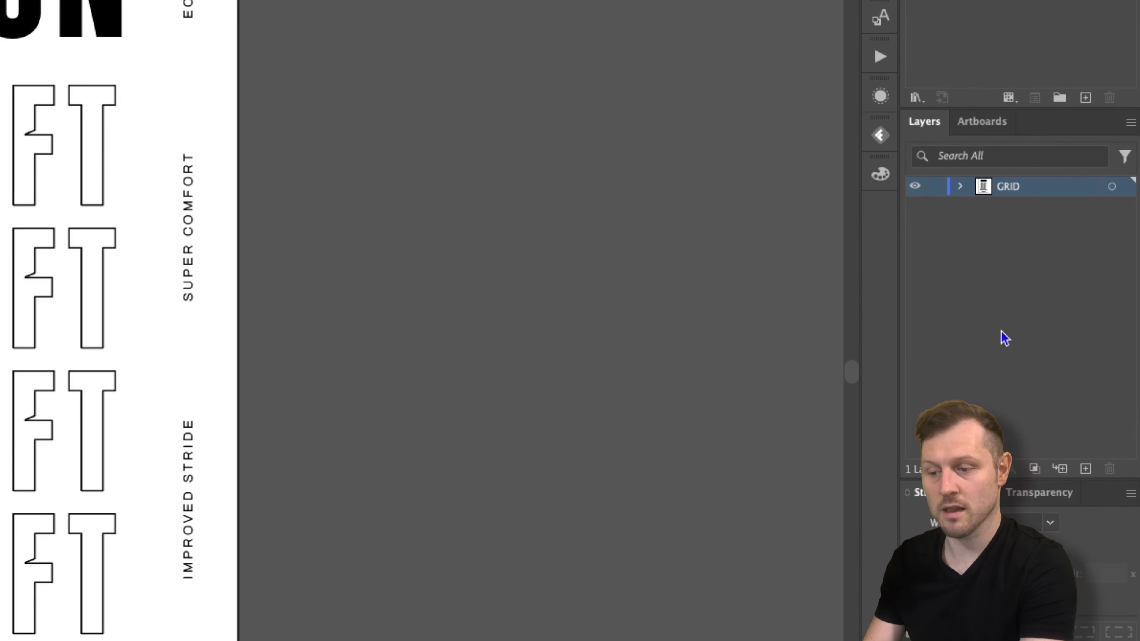
# Create a layer named IMAGES above the GRID layer in the Illustrator poster
pyautogui.click(1087, 470)
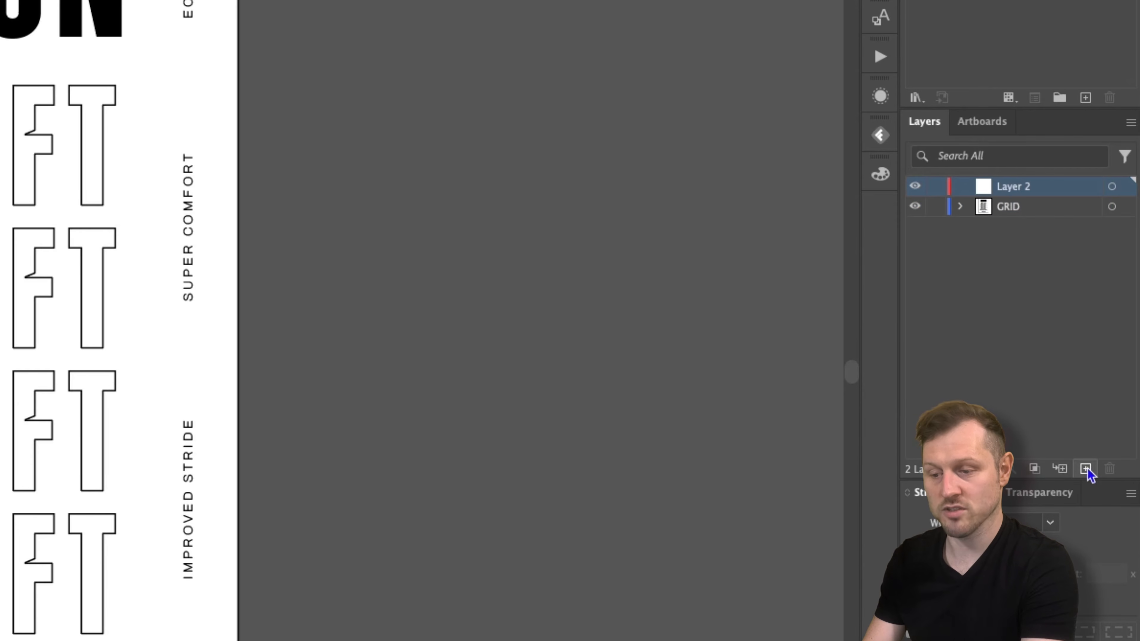
pyautogui.doubleClick(1012, 186)
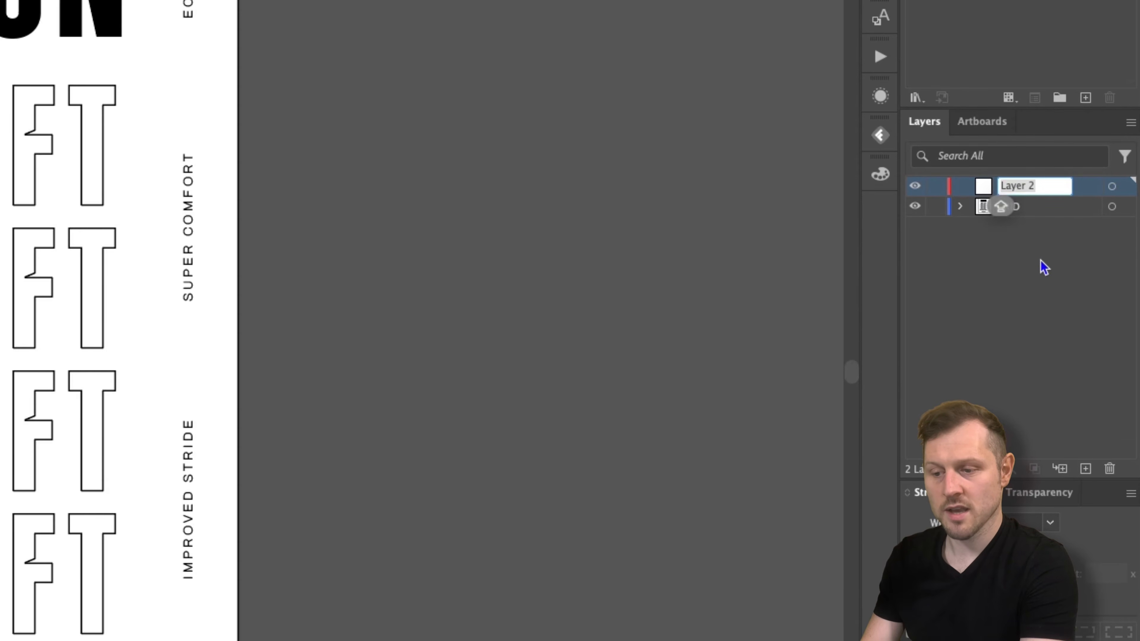
pyautogui.write('IMAGES')
pyautogui.press('Return')
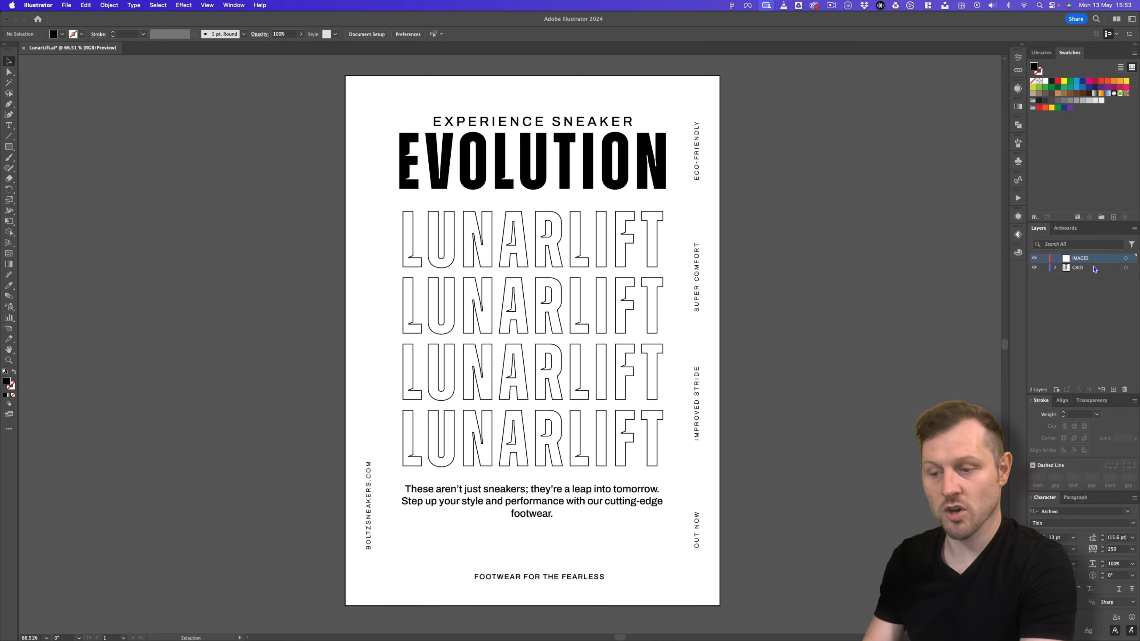
# Set the layer list's row size to a custom 70 pixels and widen it to fit the full layer names
pyautogui.click(1135, 230)
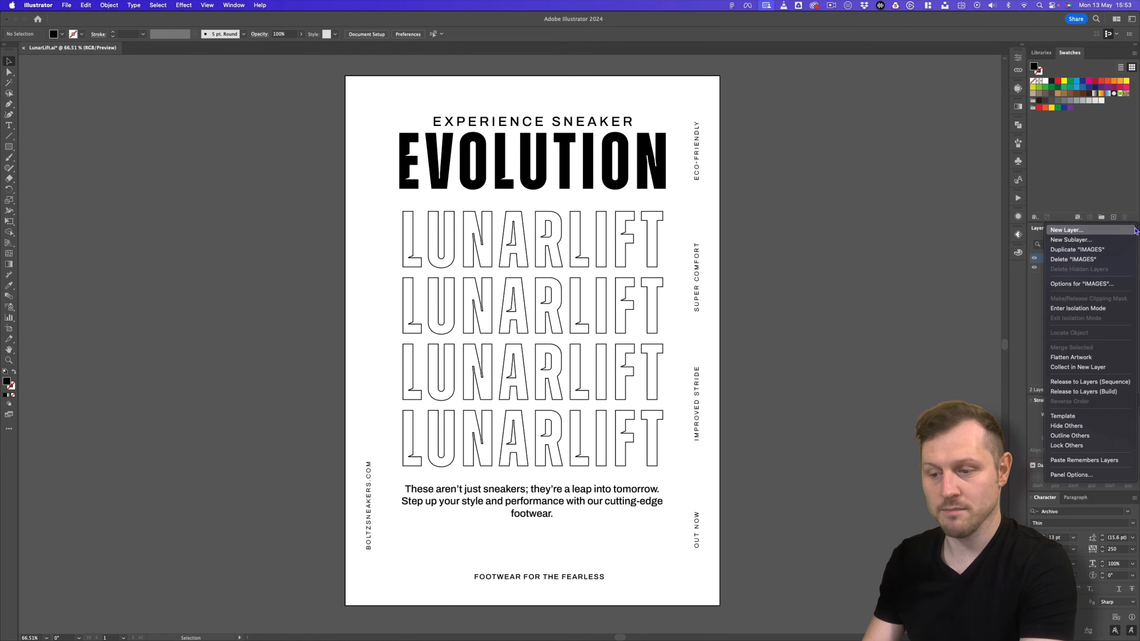
pyautogui.click(1085, 475)
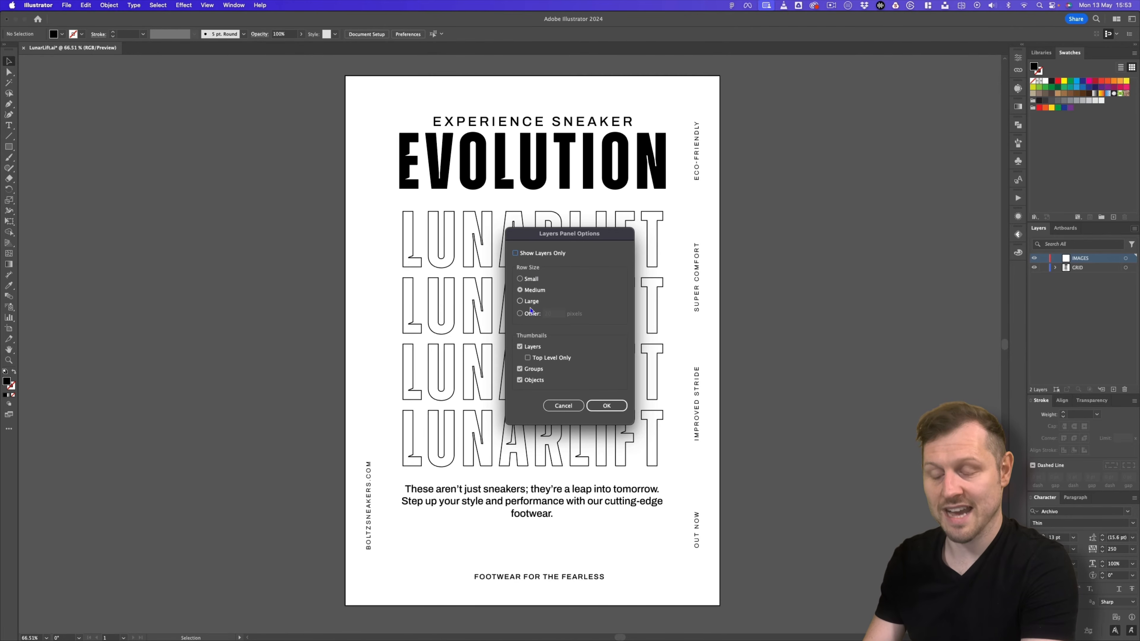
pyautogui.click(524, 316)
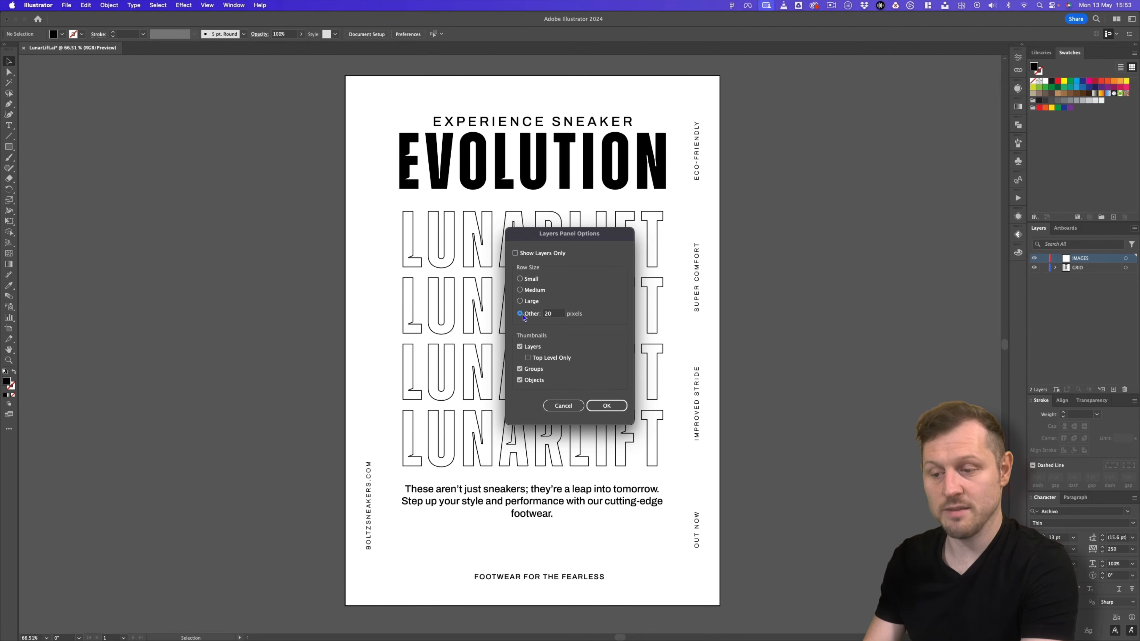
pyautogui.doubleClick(550, 314)
pyautogui.write('70')
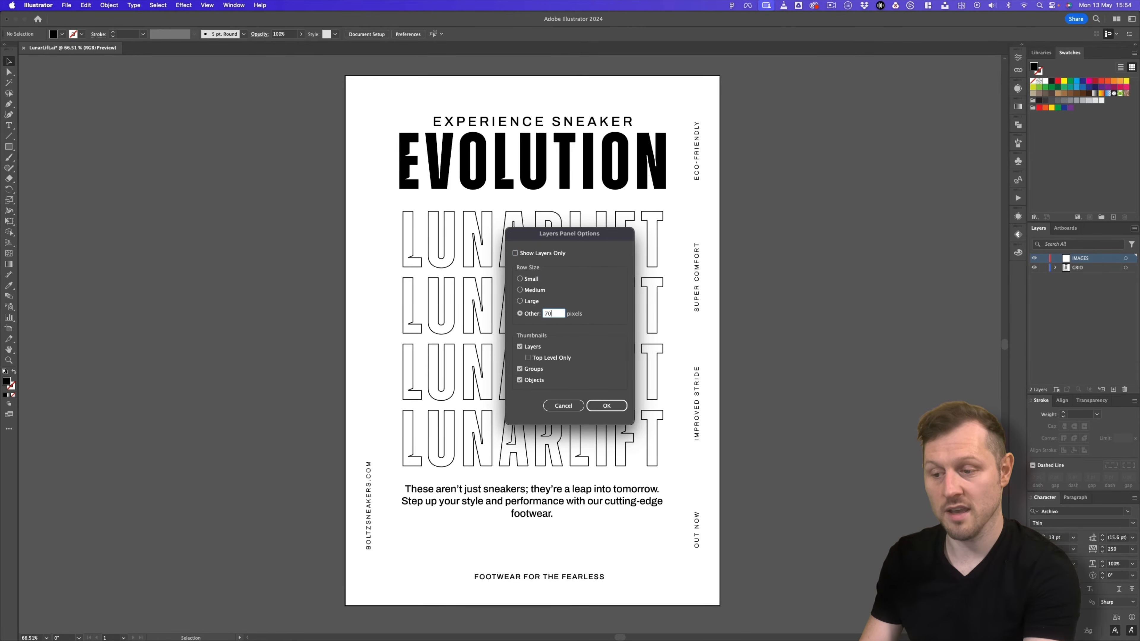
pyautogui.click(607, 406)
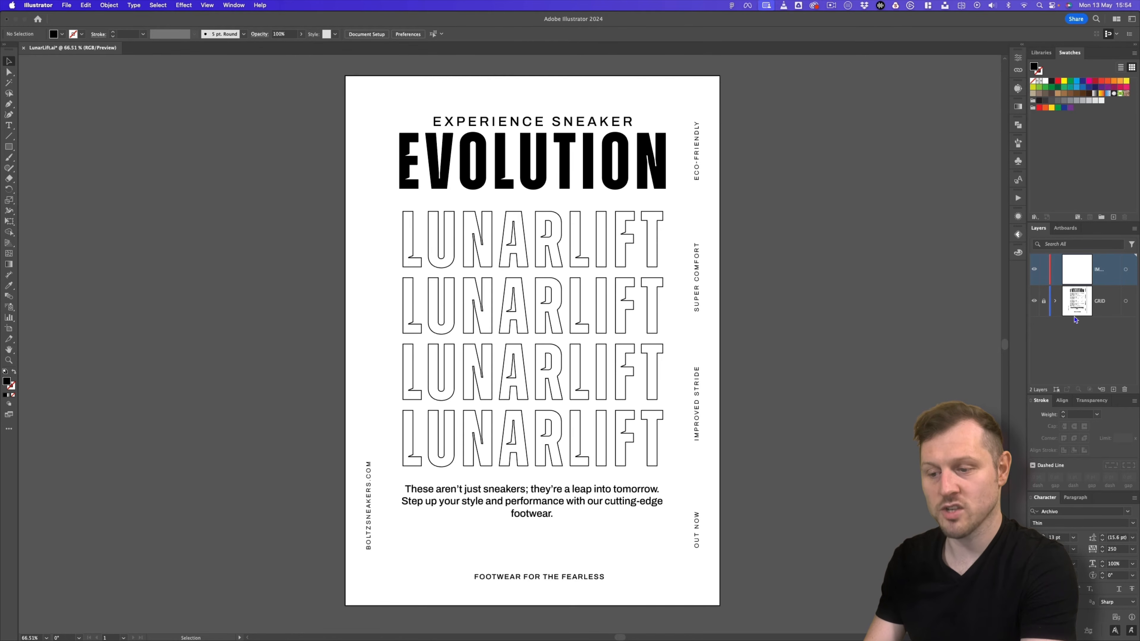
pyautogui.moveTo(1025, 282); pyautogui.dragTo(996, 281)
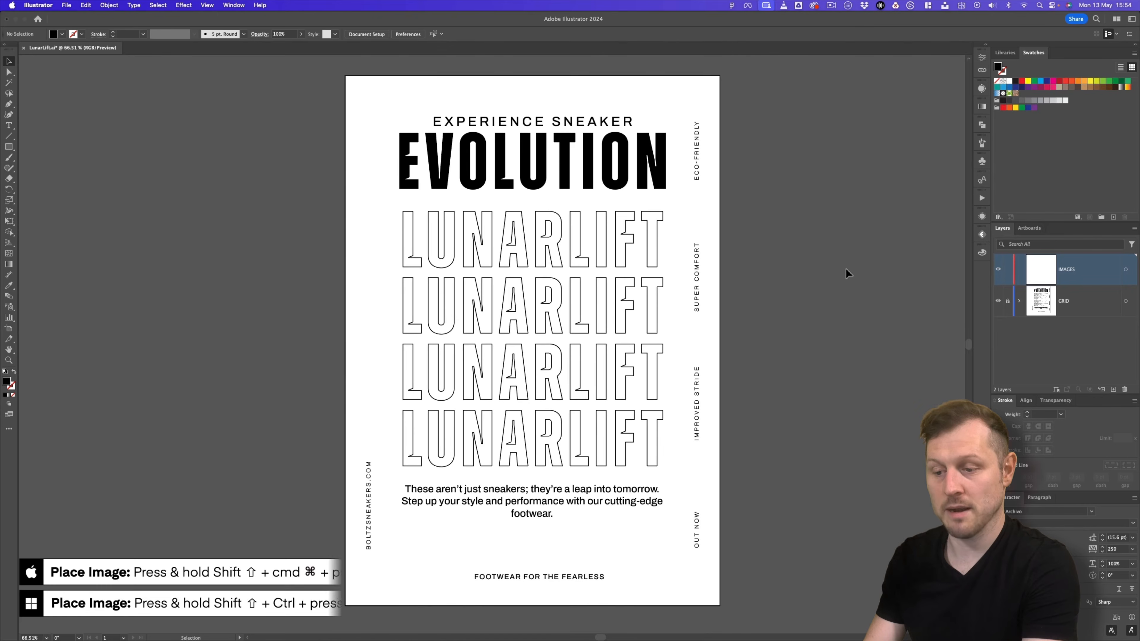
# Place LunarLift.psd from the -- ASSETS folder over the outlined LUNARLIFT lines at about 182 × 127 mm
pyautogui.press('shift+super+p')
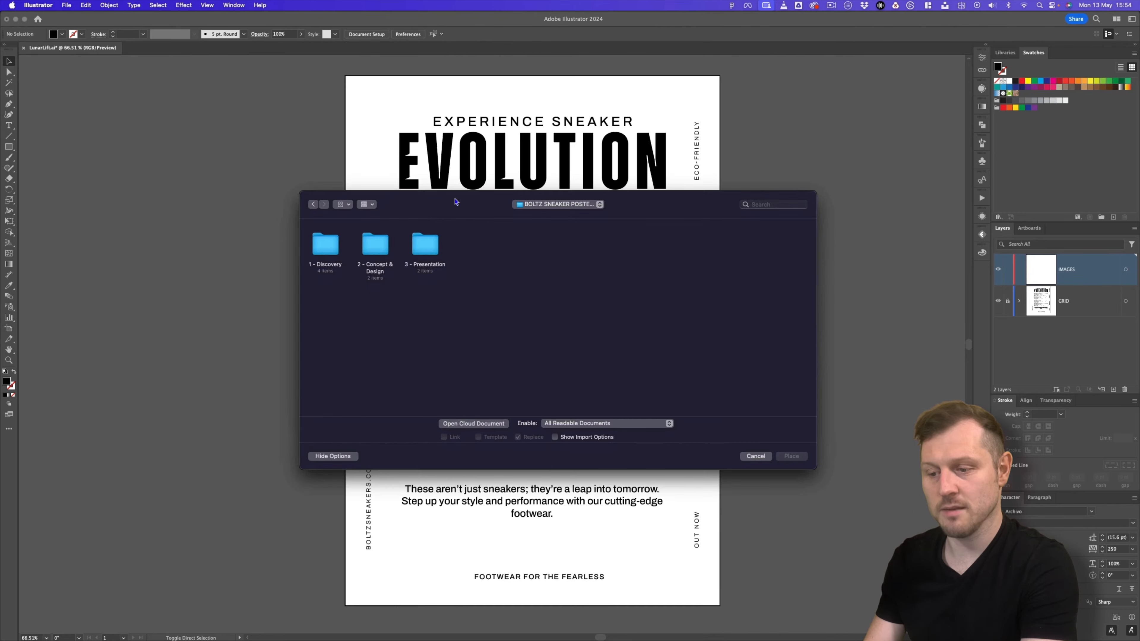
pyautogui.doubleClick(371, 247)
pyautogui.doubleClick(384, 247)
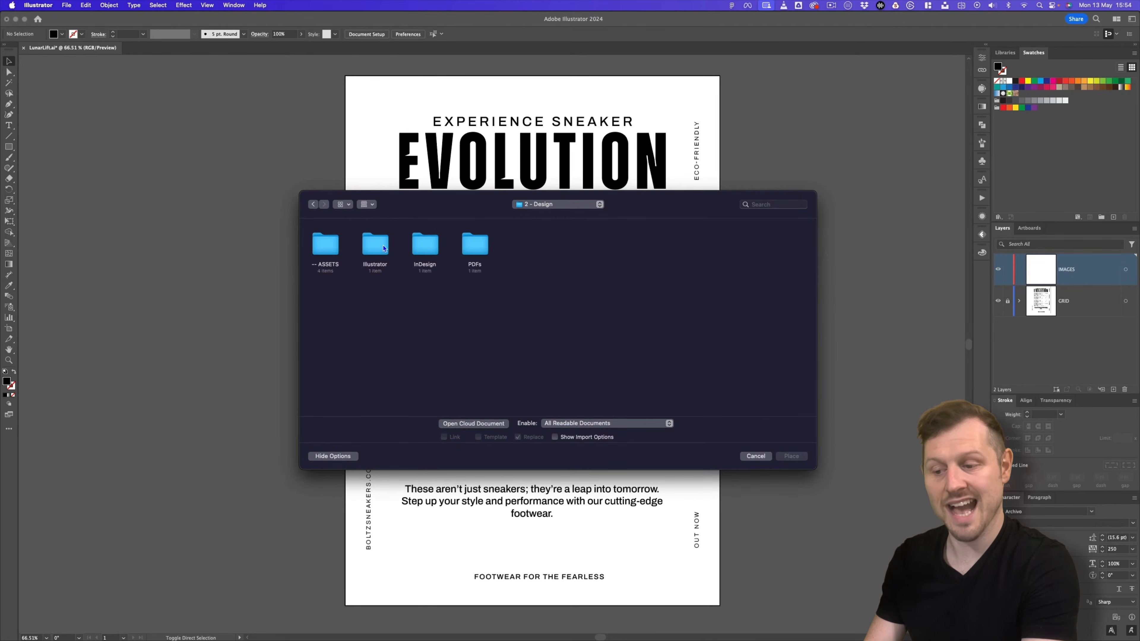
pyautogui.doubleClick(332, 252)
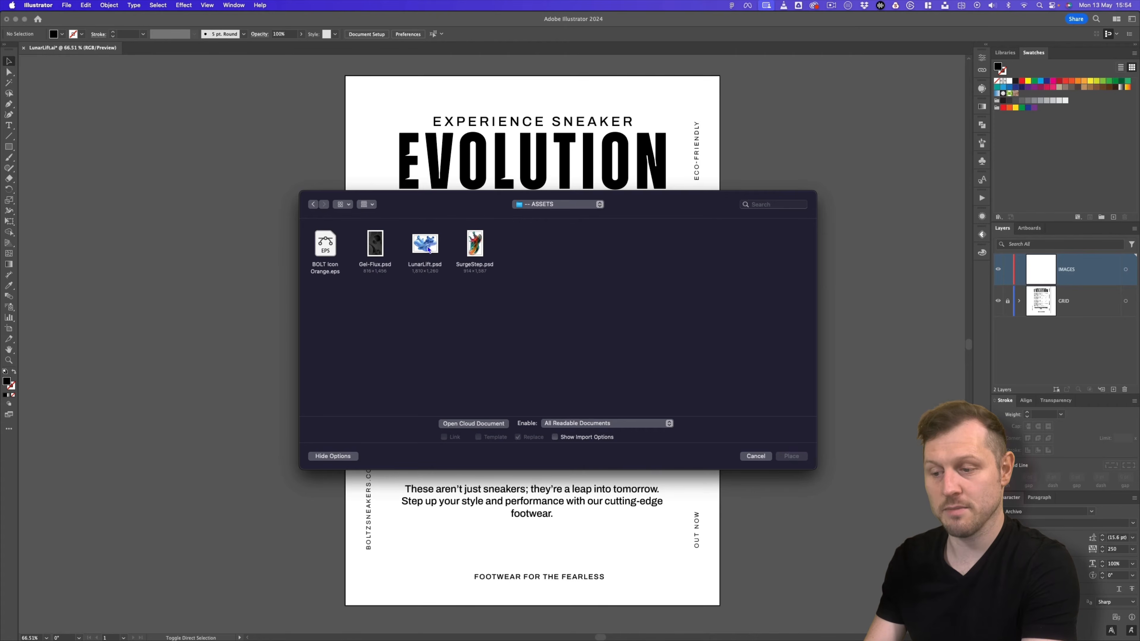
pyautogui.doubleClick(429, 250)
pyautogui.moveTo(416, 228); pyautogui.dragTo(651, 414)
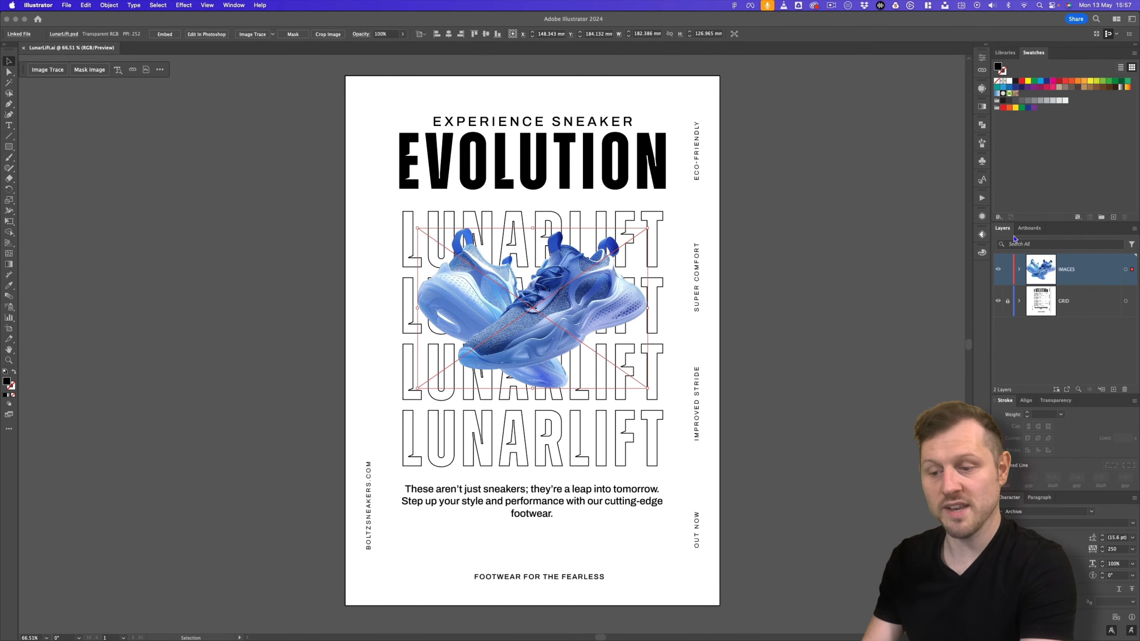
# Show the list of linked files with LunarLift.psd and make it narrower
pyautogui.click(982, 70)
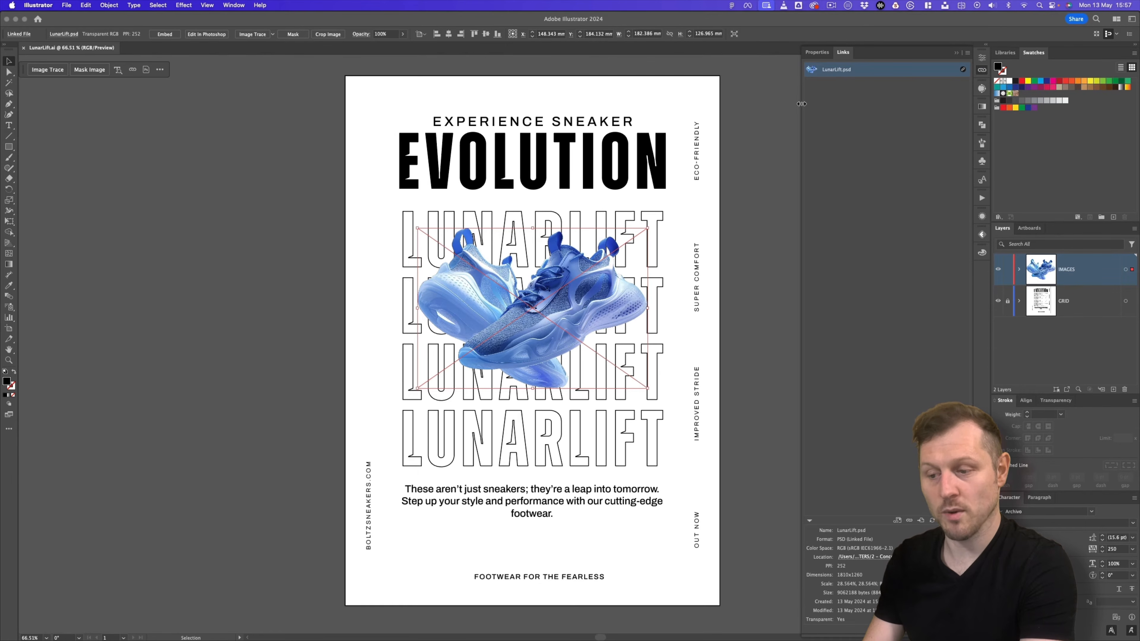
pyautogui.click(239, 6)
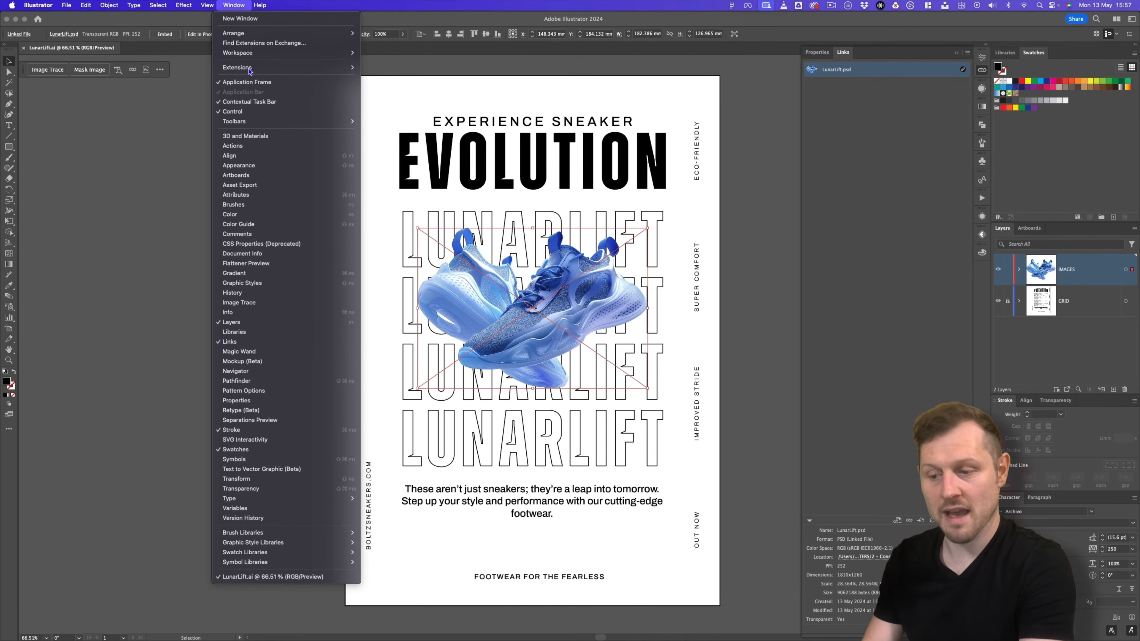
pyautogui.click(272, 344)
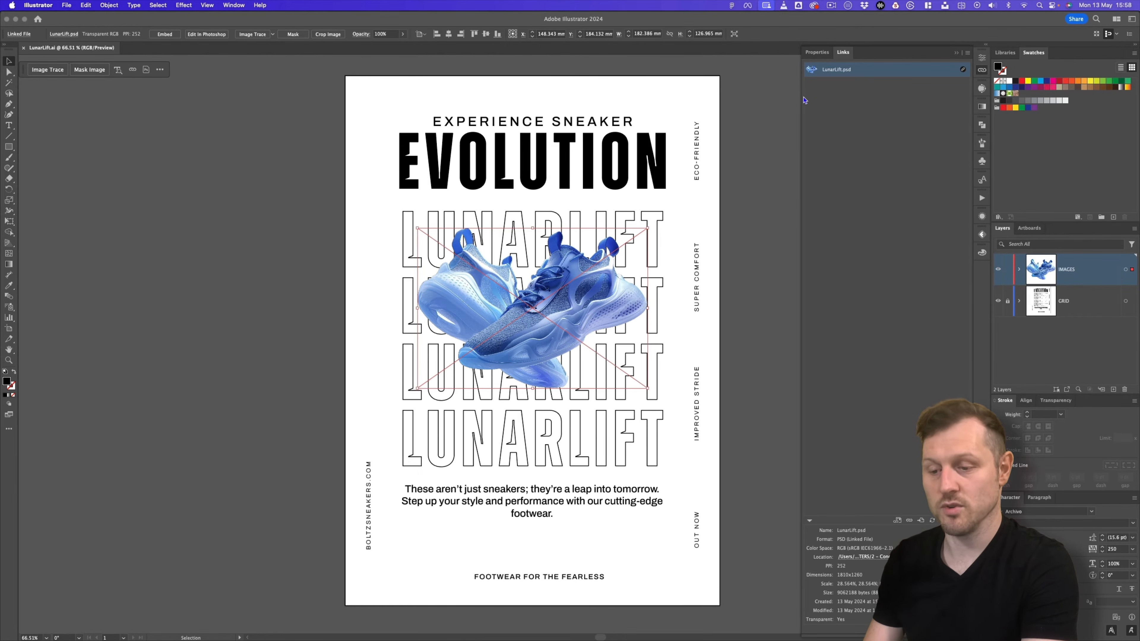
pyautogui.moveTo(802, 102); pyautogui.dragTo(878, 103)
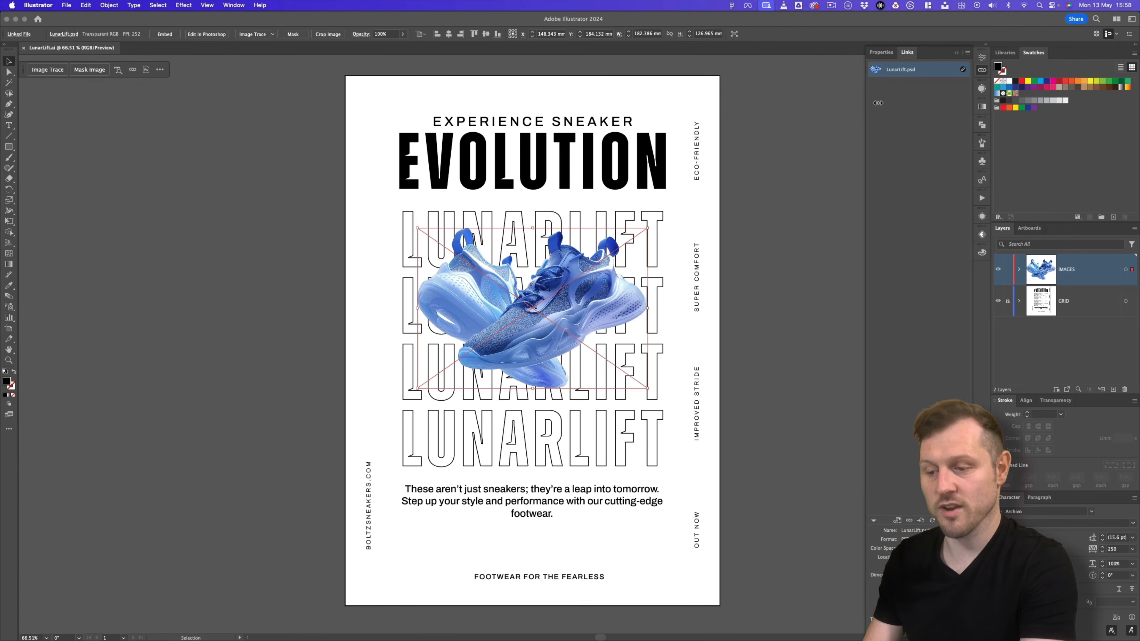
# Enlarge the sneaker image proportionally to slightly wider than the outlined LUNARLIFT lines and centre it over them
pyautogui.click(778, 198)
pyautogui.hscroll(2, 563, 286)
pyautogui.click(564, 287)
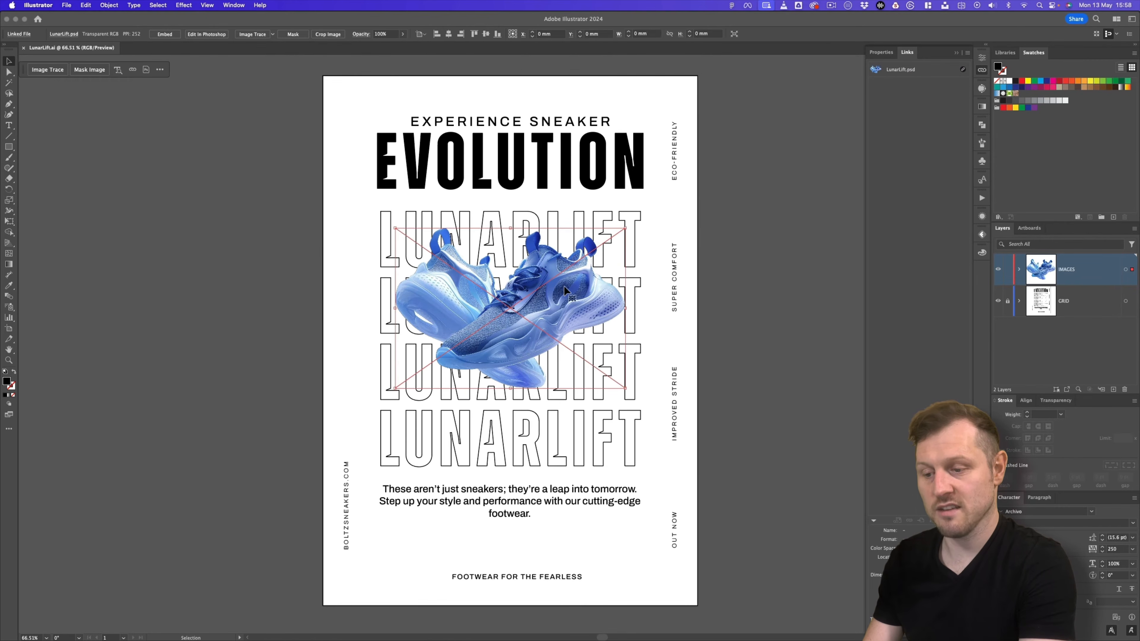
pyautogui.moveTo(569, 305); pyautogui.dragTo(539, 299)
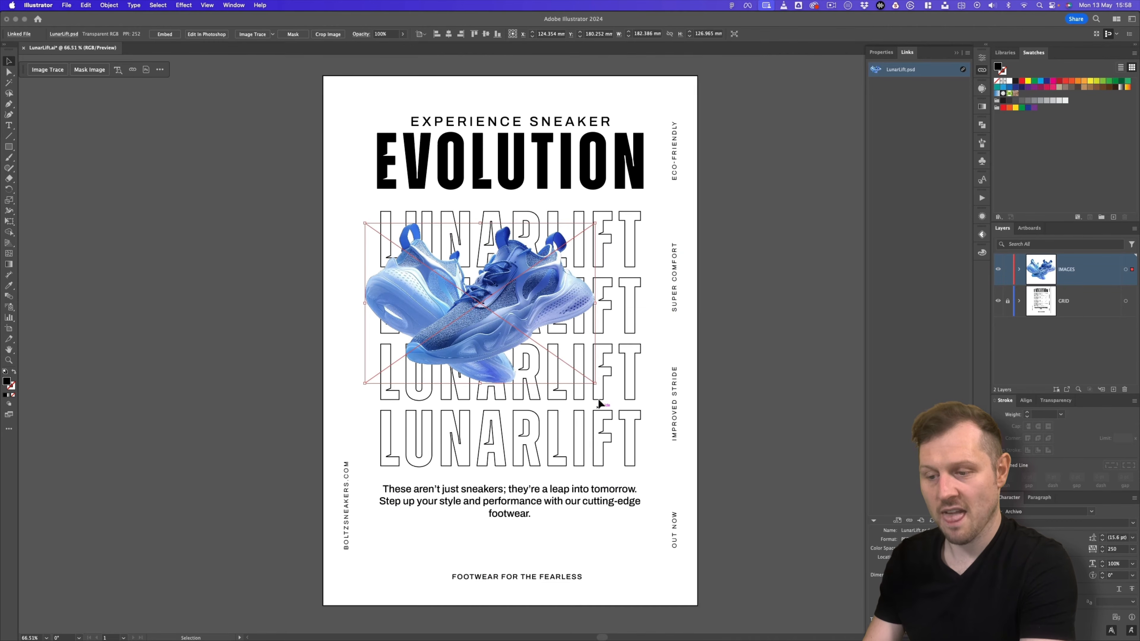
pyautogui.moveTo(596, 383); pyautogui.dragTo(661, 470)
pyautogui.moveTo(580, 336); pyautogui.dragTo(574, 359)
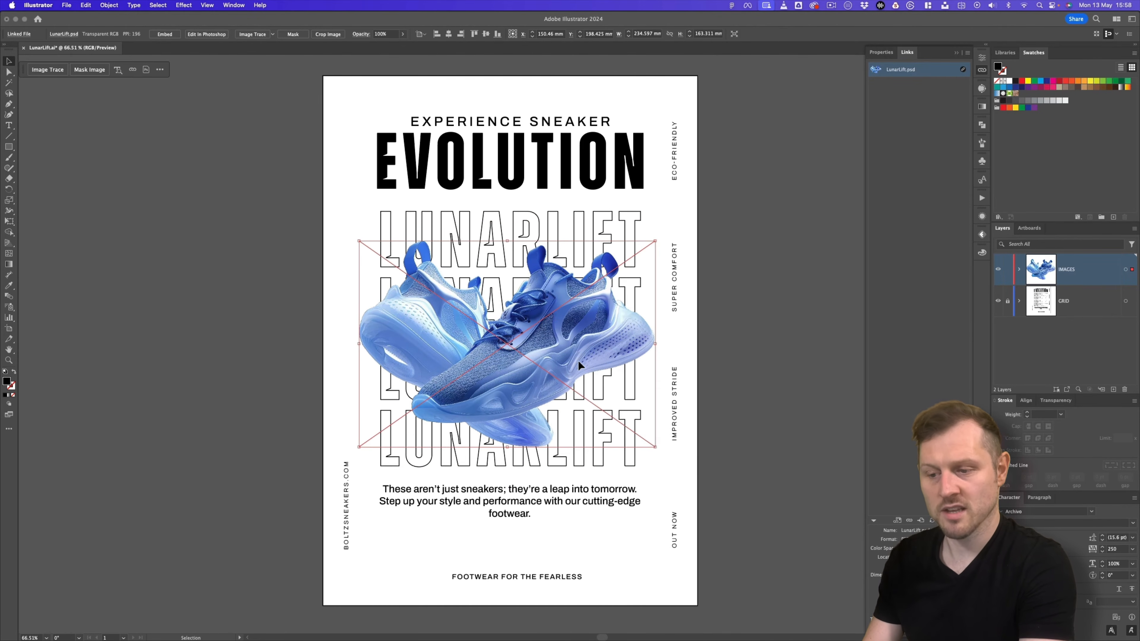
pyautogui.moveTo(658, 448); pyautogui.dragTo(668, 456)
pyautogui.moveTo(616, 357); pyautogui.dragTo(614, 339)
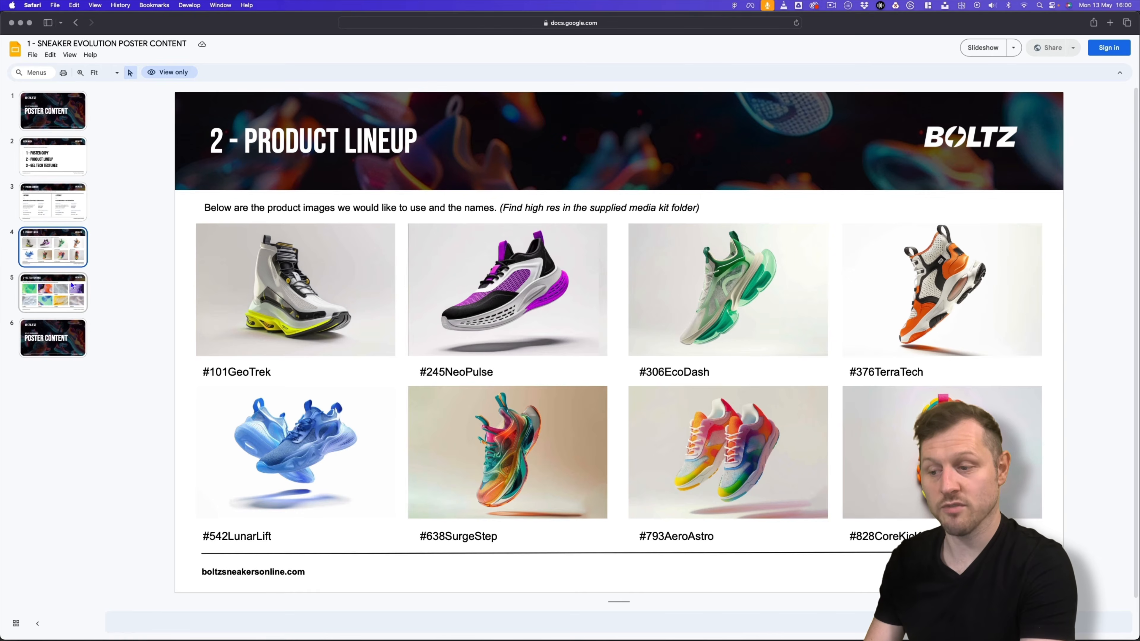
# View the gel tech textures slide in the content deck, and create a layer named BASE beneath GRID in the Illustrator poster
pyautogui.click(72, 285)
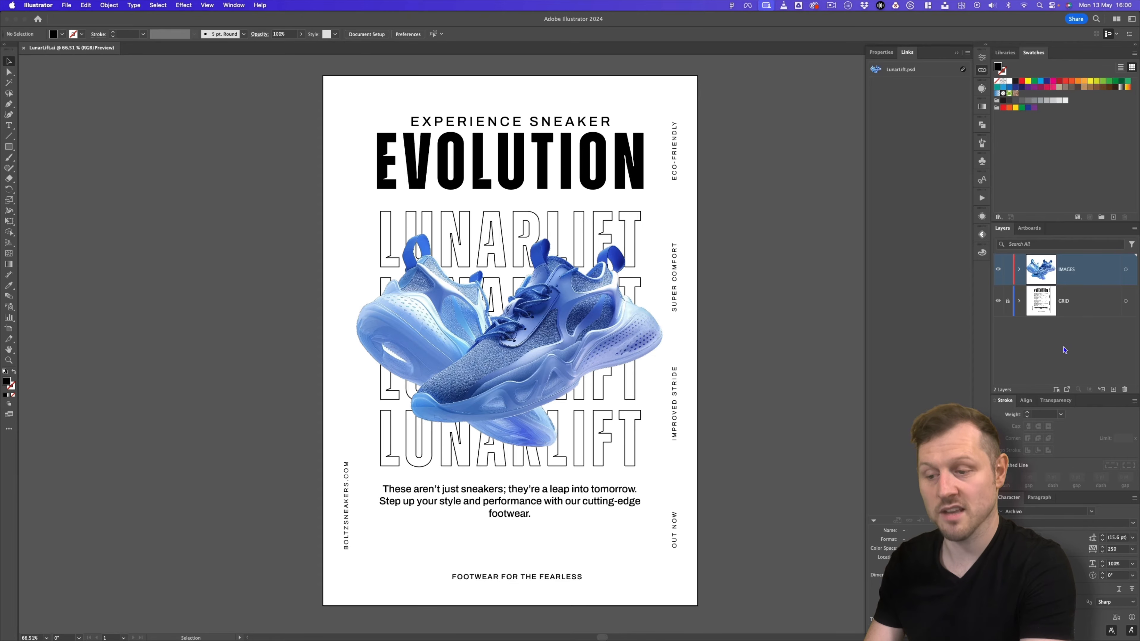
pyautogui.click(1113, 389)
pyautogui.doubleClick(1070, 269)
pyautogui.write('BASE')
pyautogui.press('Return')
pyautogui.moveTo(1068, 266); pyautogui.dragTo(1074, 330)
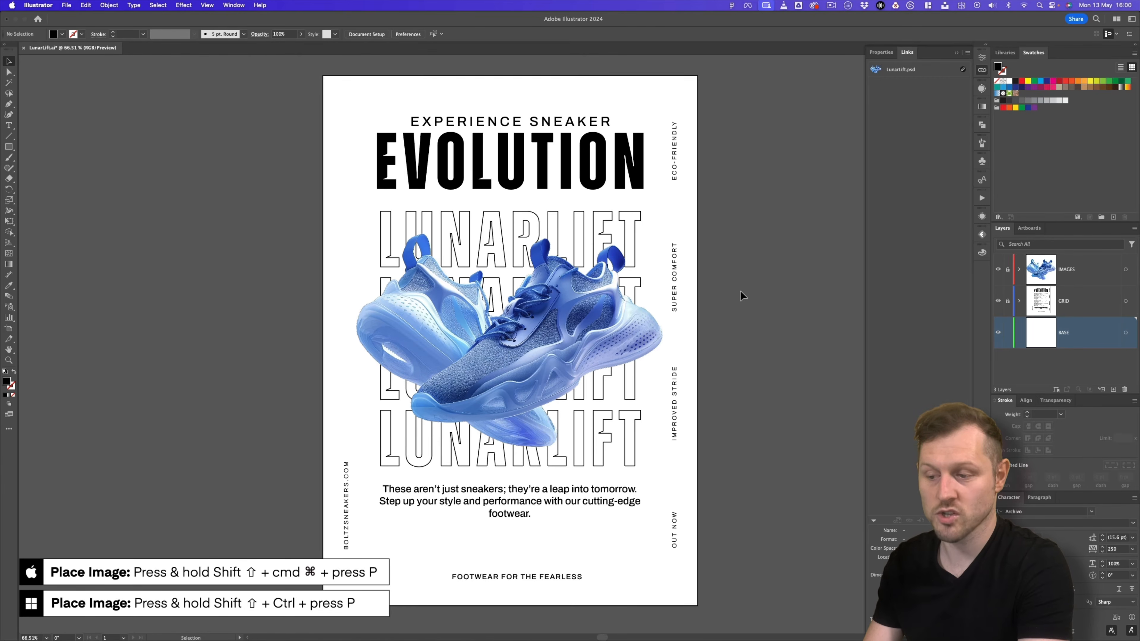
# Place Gel-Moon.psd from BOLTZ - MEDIA KIT, 3 - Graphic Textures, on the BASE layer at about 243 × 243 mm
pyautogui.press('shift+super+p')
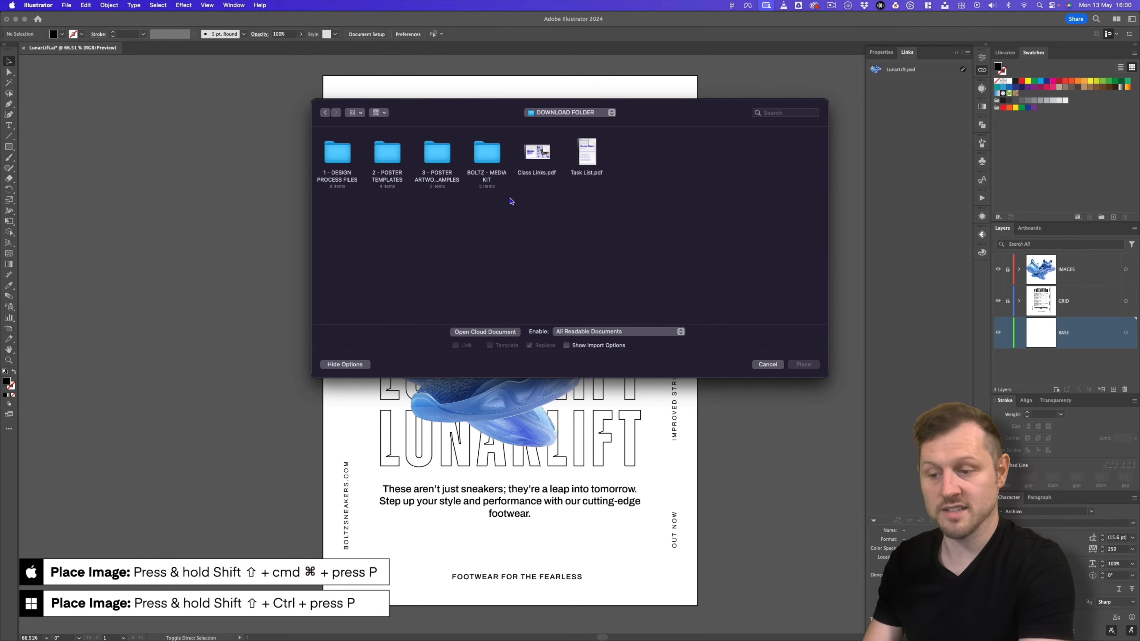
pyautogui.doubleClick(486, 153)
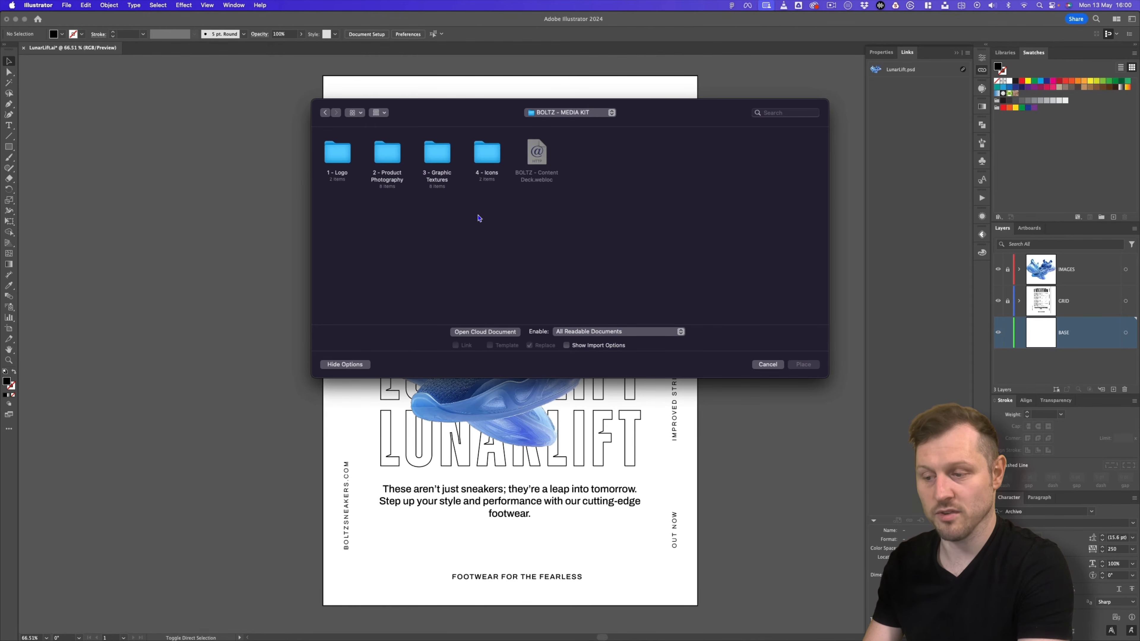
pyautogui.doubleClick(437, 153)
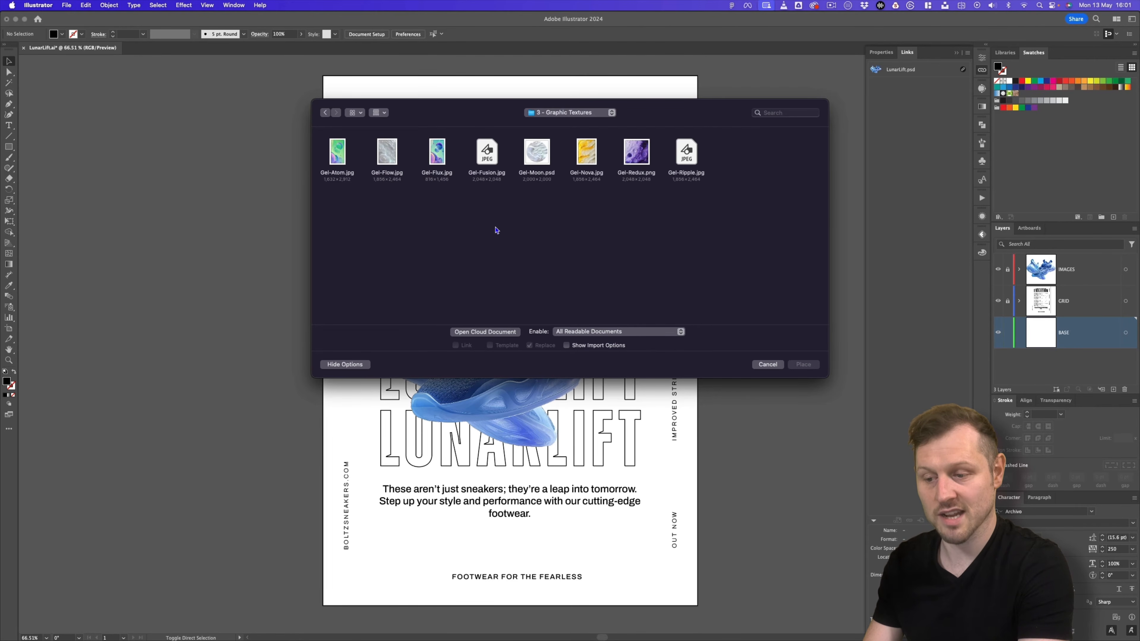
pyautogui.doubleClick(540, 155)
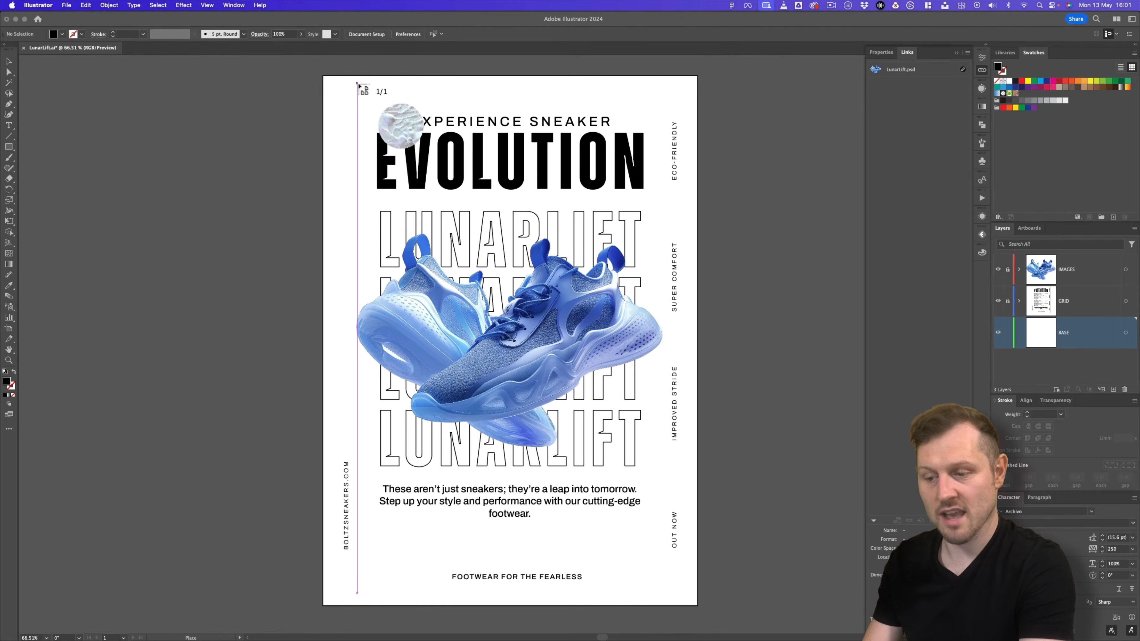
pyautogui.moveTo(708, 314); pyautogui.dragTo(762, 389)
pyautogui.scroll(1, 762, 329)
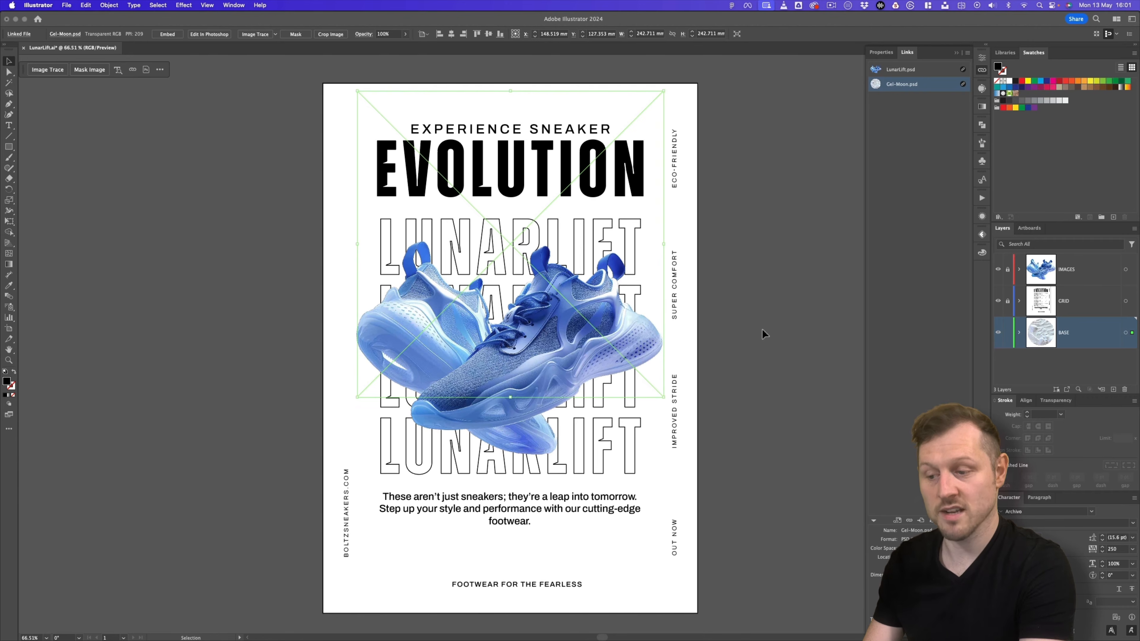
# Unlock the GRID layer and delete its white page-size background rectangle
pyautogui.click(1008, 301)
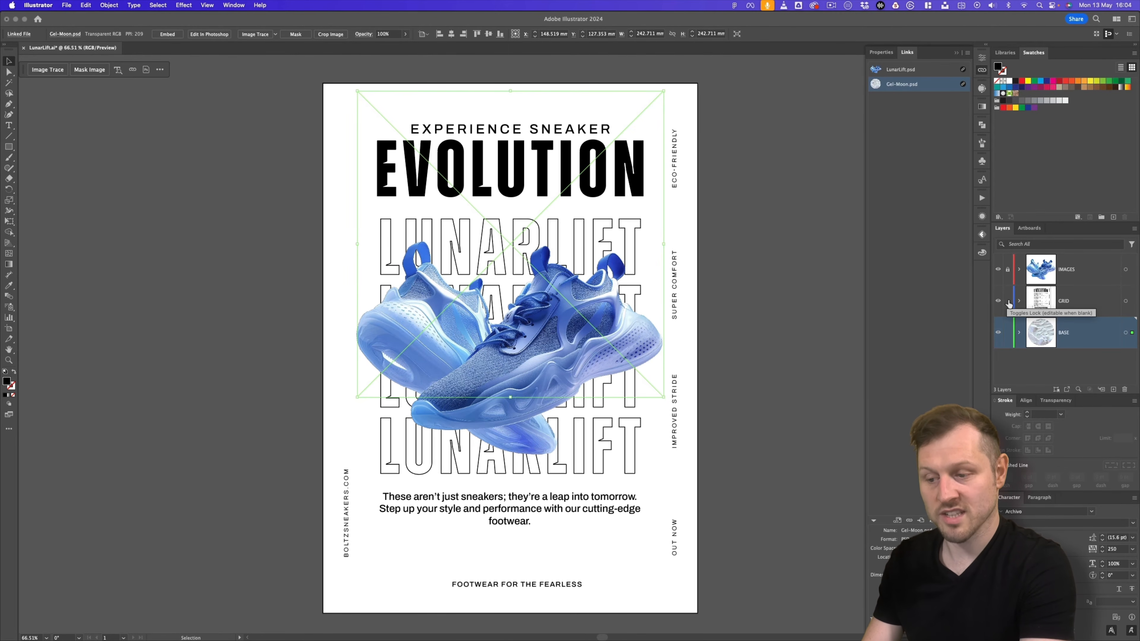
pyautogui.click(691, 157)
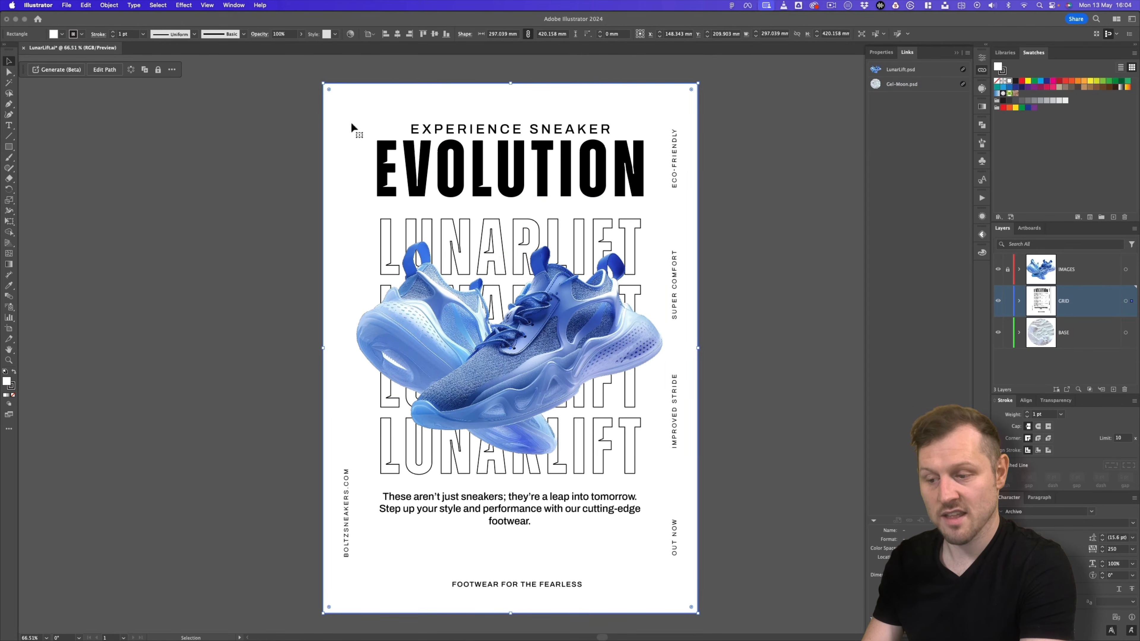
pyautogui.press('Delete')
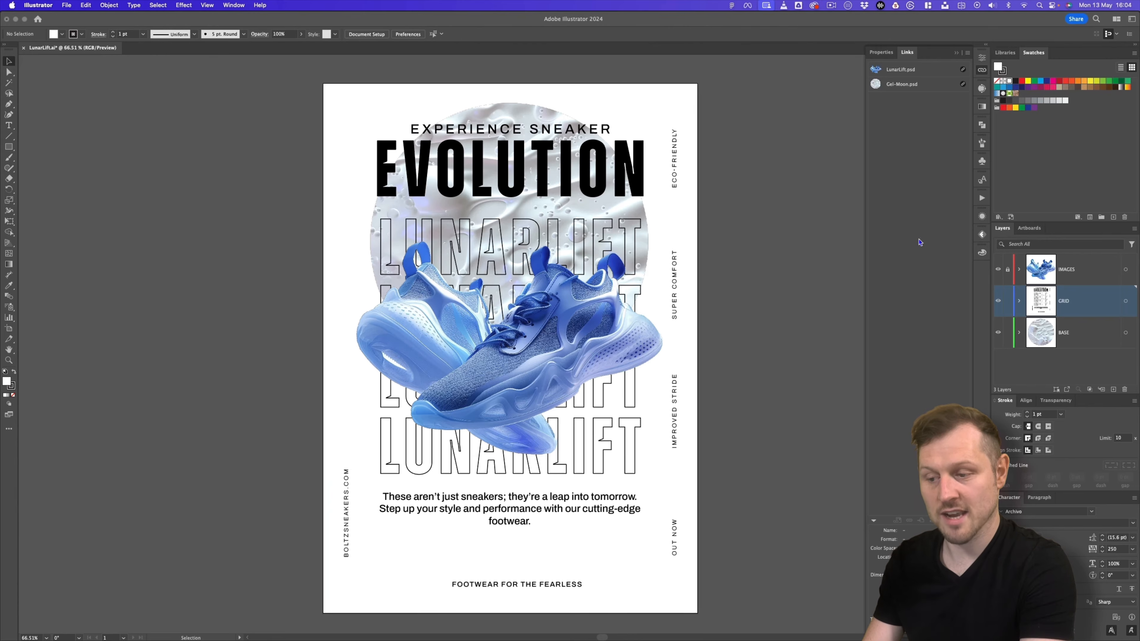
# Enlarge the Gel-Moon texture and raise it so only its lower part overlaps the poster behind the top heading
pyautogui.click(1079, 332)
pyautogui.moveTo(557, 219); pyautogui.dragTo(507, 227)
pyautogui.press('v')
pyautogui.moveTo(539, 146); pyautogui.dragTo(542, 72)
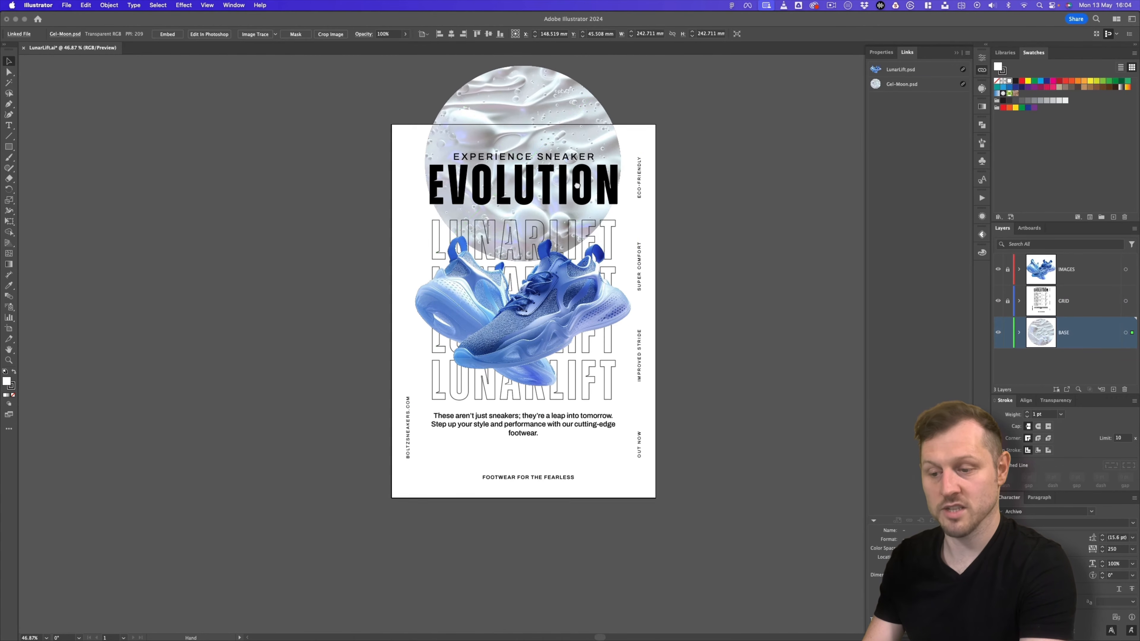
pyautogui.moveTo(579, 179); pyautogui.dragTo(569, 290)
pyautogui.click(546, 138)
pyautogui.moveTo(542, 192); pyautogui.dragTo(544, 99)
pyautogui.moveTo(624, 291); pyautogui.dragTo(660, 324)
pyautogui.moveTo(607, 214)
pyautogui.mouseDown()
pyautogui.moveTo(585, 177)
pyautogui.moveTo(593, 200)
pyautogui.mouseUp()
# Duplicate the Gel-Moon texture straight down so only the copy's upper part overlaps the poster's bottom edge
pyautogui.moveTo(590, 157); pyautogui.dragTo(629, 595)
pyautogui.press('shift+super+a')
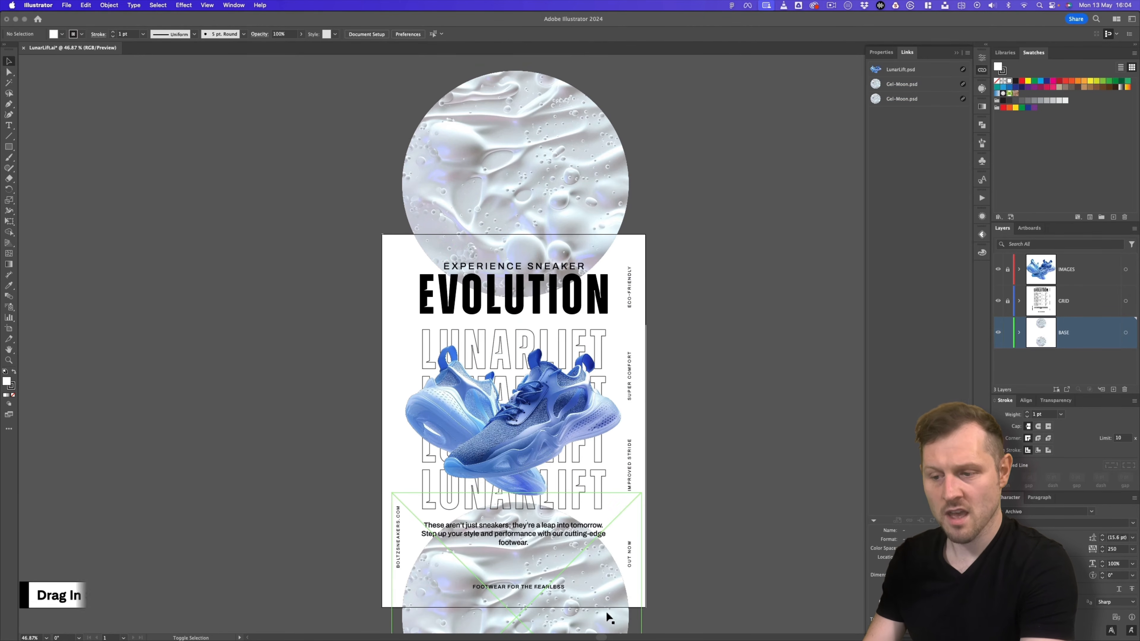
pyautogui.scroll(-5, 606, 539)
pyautogui.moveTo(609, 476); pyautogui.dragTo(616, 532)
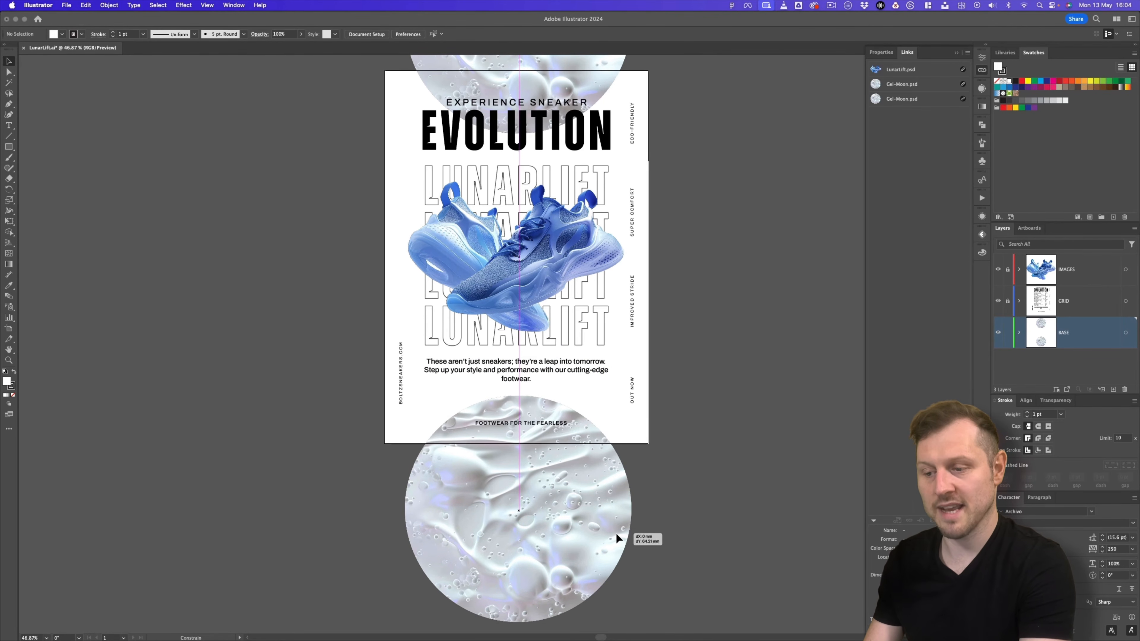
# Turn on Trim View to hide the artwork outside the poster's artboard
pyautogui.moveTo(725, 247); pyautogui.dragTo(699, 346)
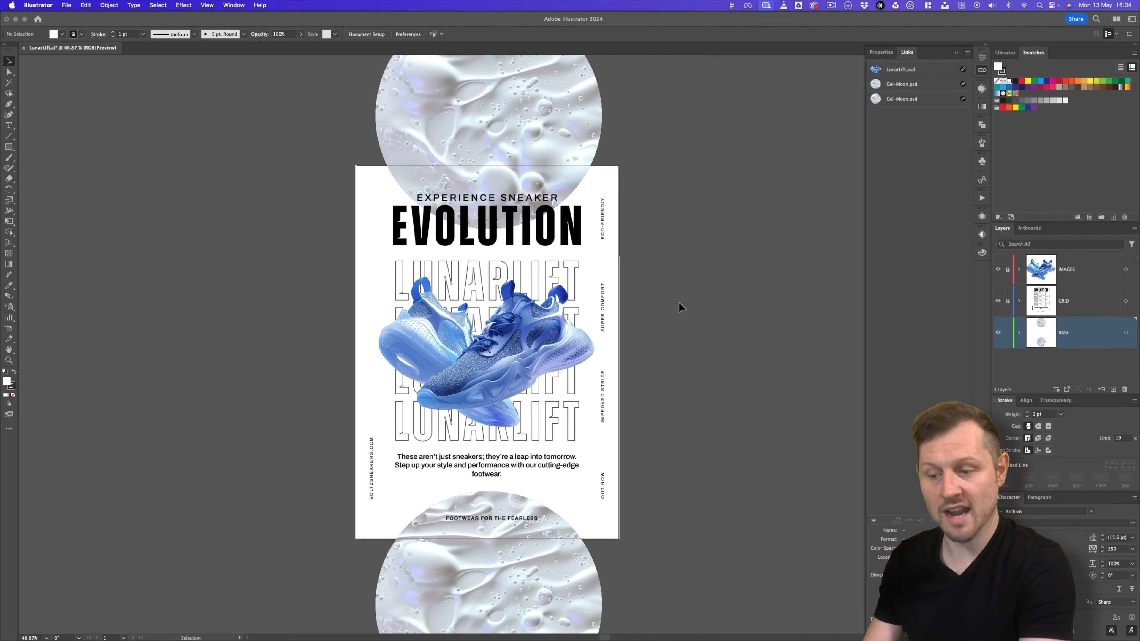
pyautogui.click(206, 5)
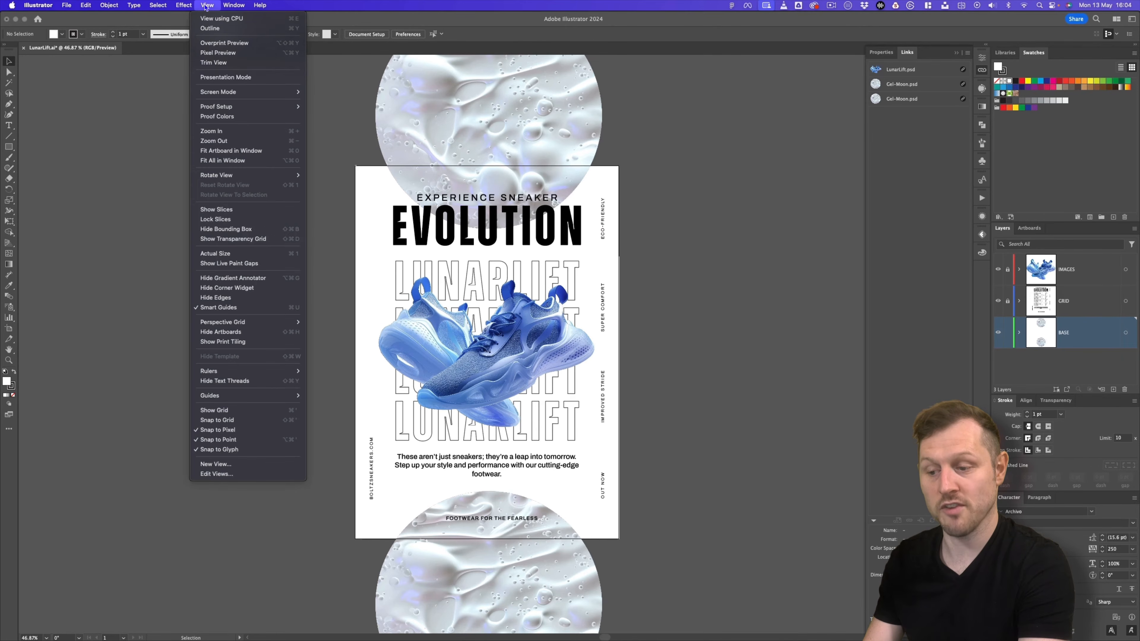
pyautogui.click(215, 68)
pyautogui.moveTo(498, 306); pyautogui.dragTo(554, 290)
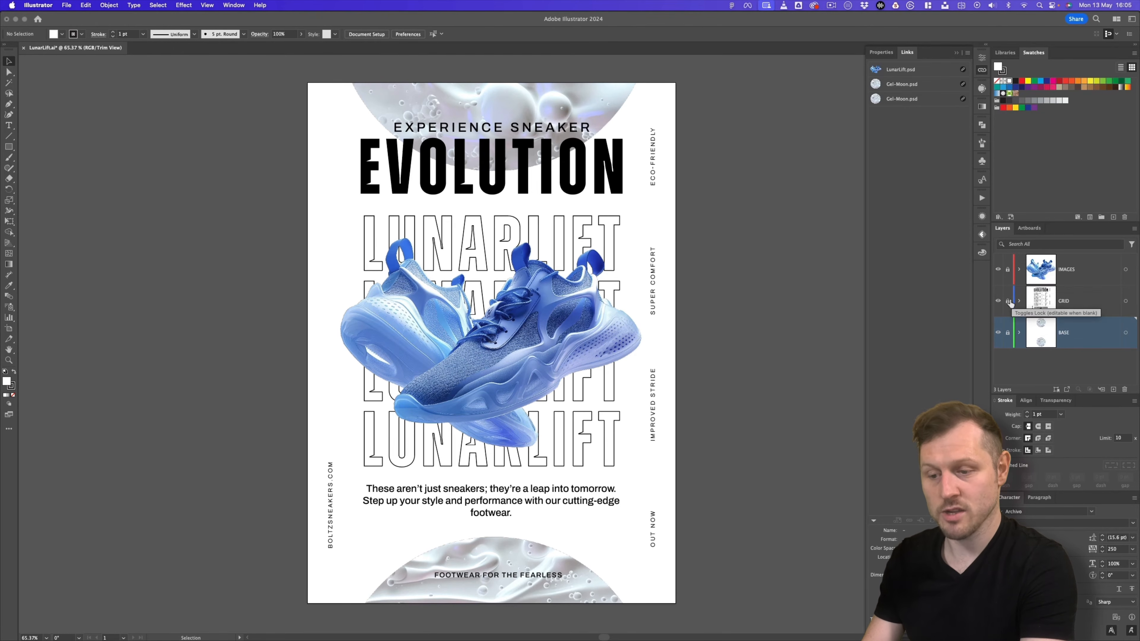
# Unlock and activate the IMAGES layer, and open Boltz Logo Black.eps from BOLTZ - MEDIA KIT, 1 - Logo
pyautogui.click(1008, 271)
pyautogui.click(1087, 270)
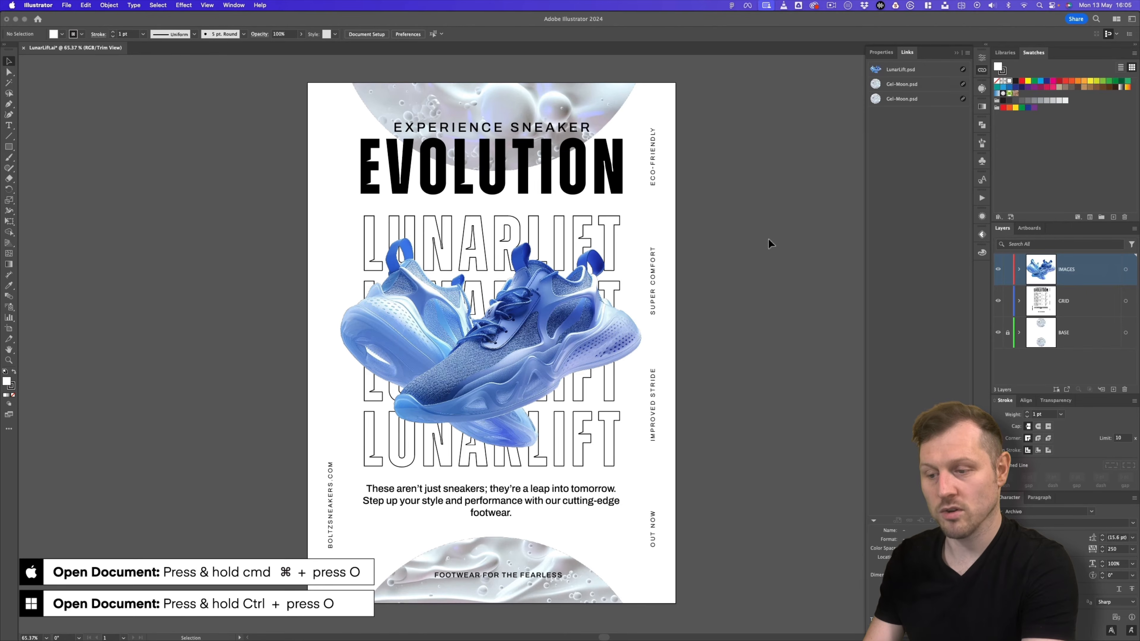
pyautogui.press('super+o')
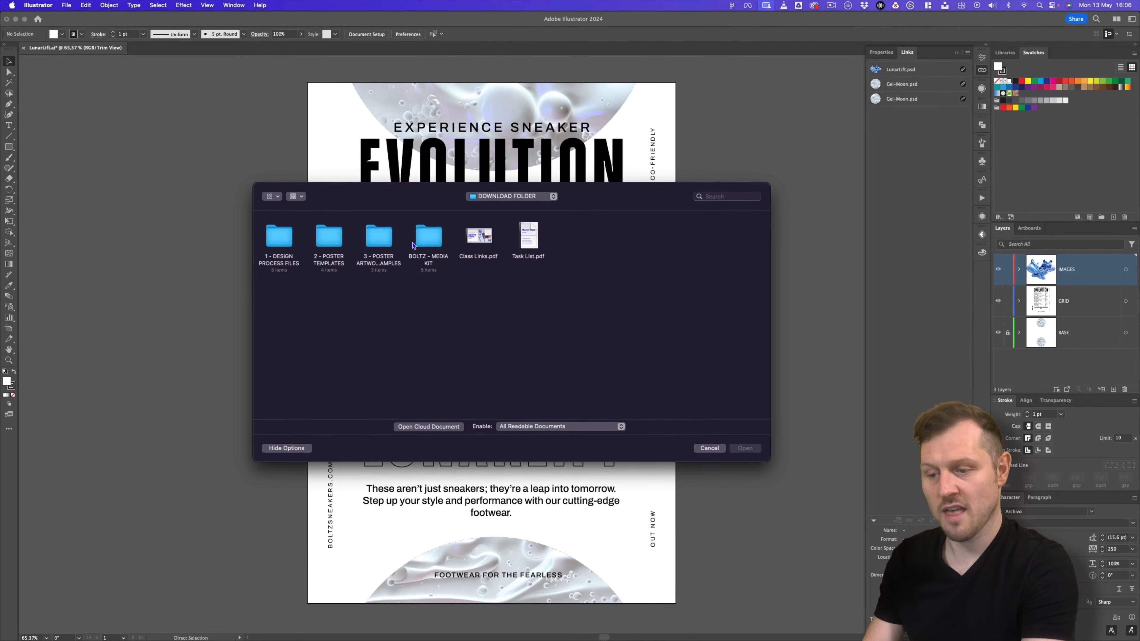
pyautogui.doubleClick(429, 241)
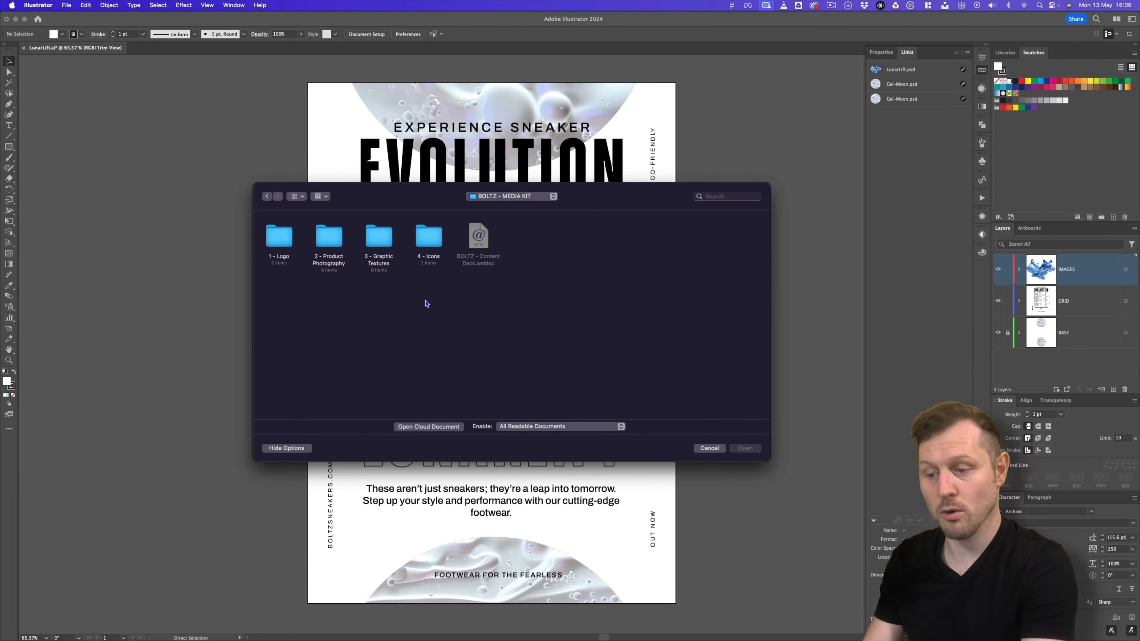
pyautogui.doubleClick(286, 239)
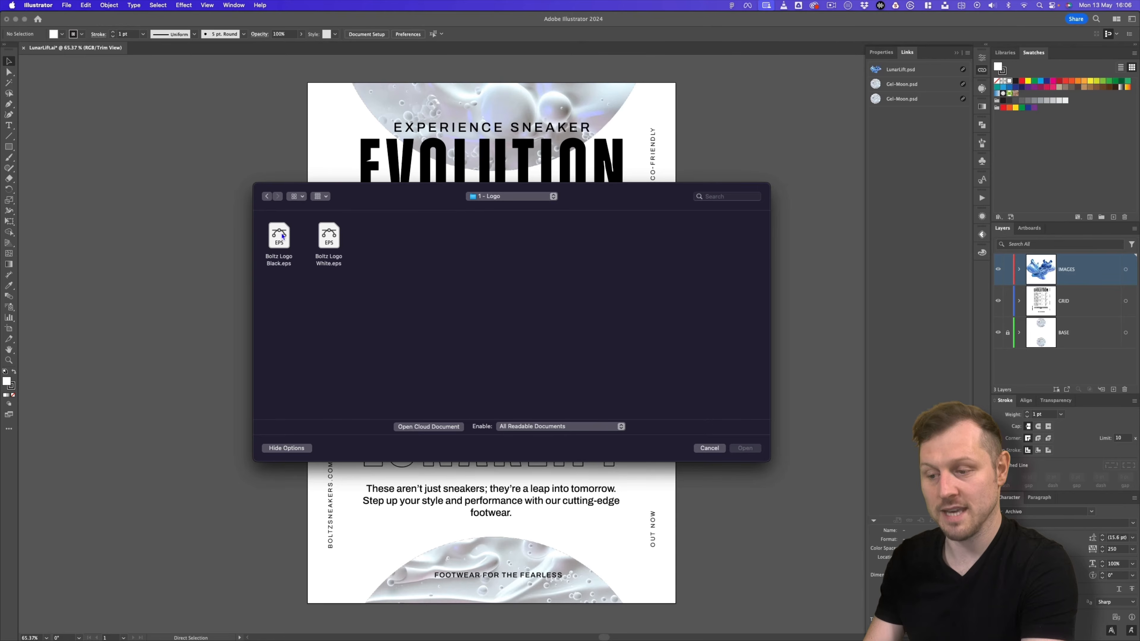
pyautogui.click(280, 237)
pyautogui.doubleClick(279, 238)
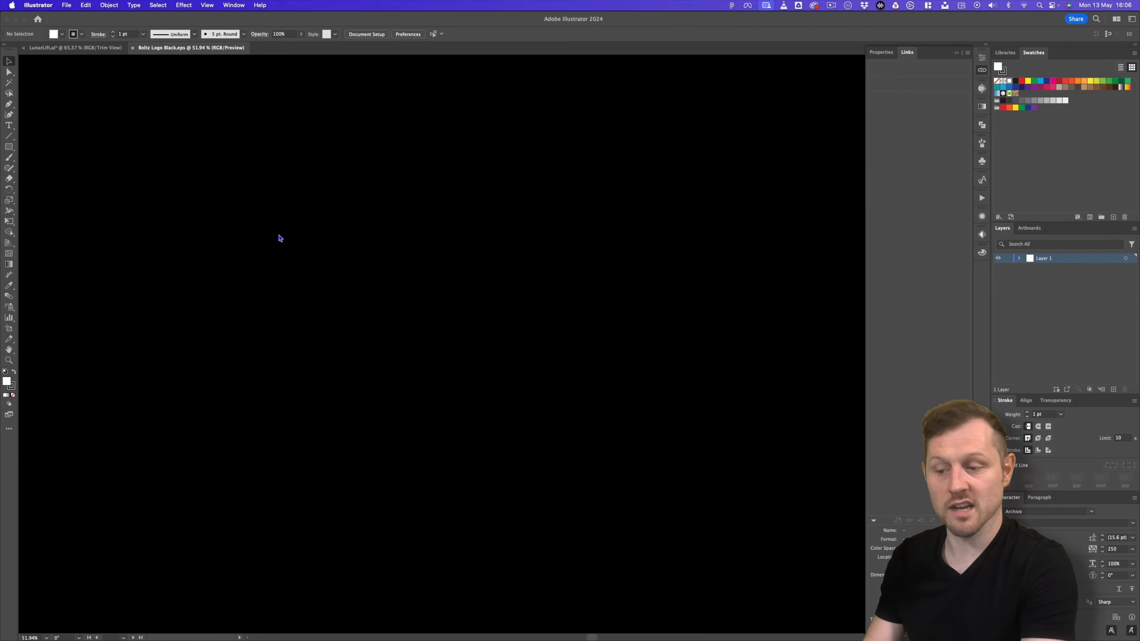
pyautogui.moveTo(483, 245); pyautogui.dragTo(410, 334)
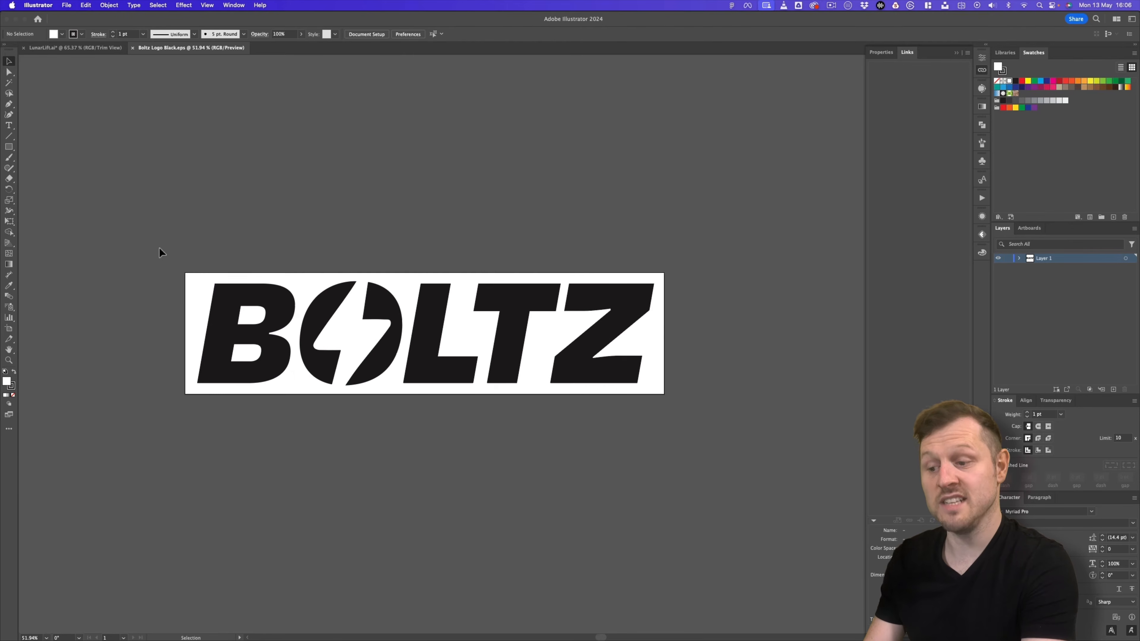
# Copy the BOLTZ logo into the poster, scaled to about 55 × 12 mm and centred just above the FOOTWEAR FOR THE FEARLESS line
pyautogui.moveTo(159, 251); pyautogui.dragTo(654, 424)
pyautogui.click(418, 234)
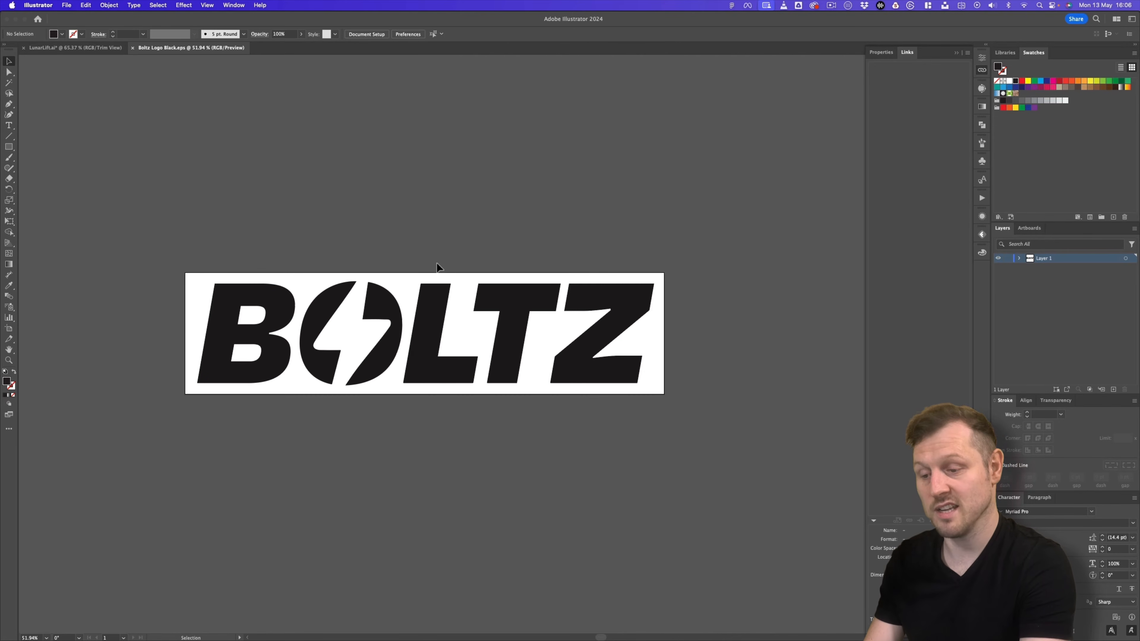
pyautogui.hscroll(-1, 438, 256)
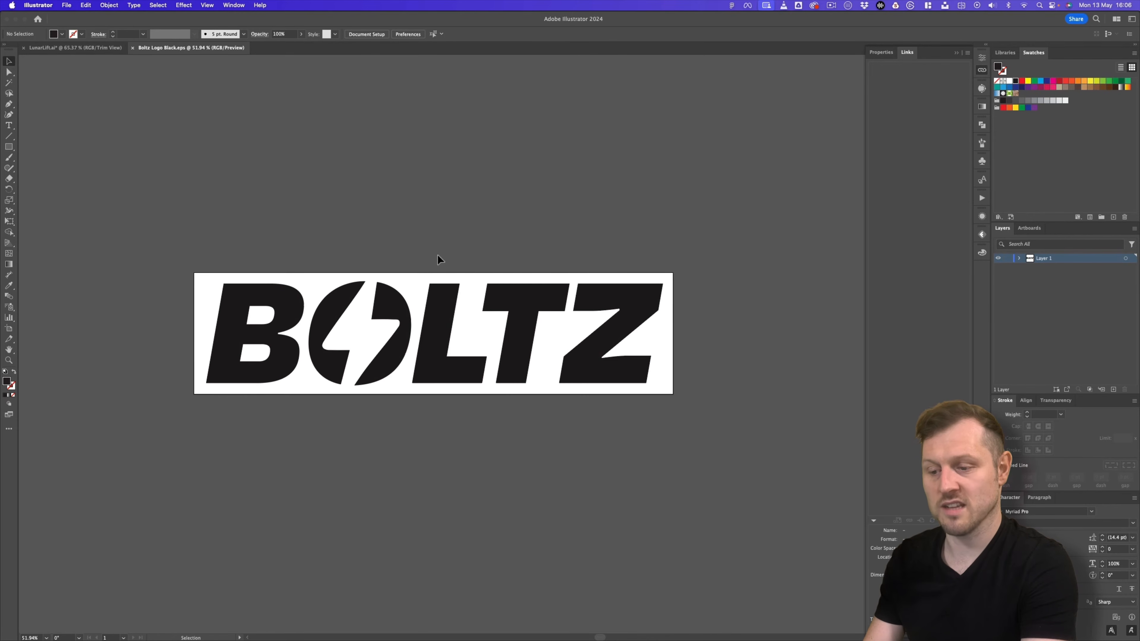
pyautogui.hotkey('ctrl', 'a')
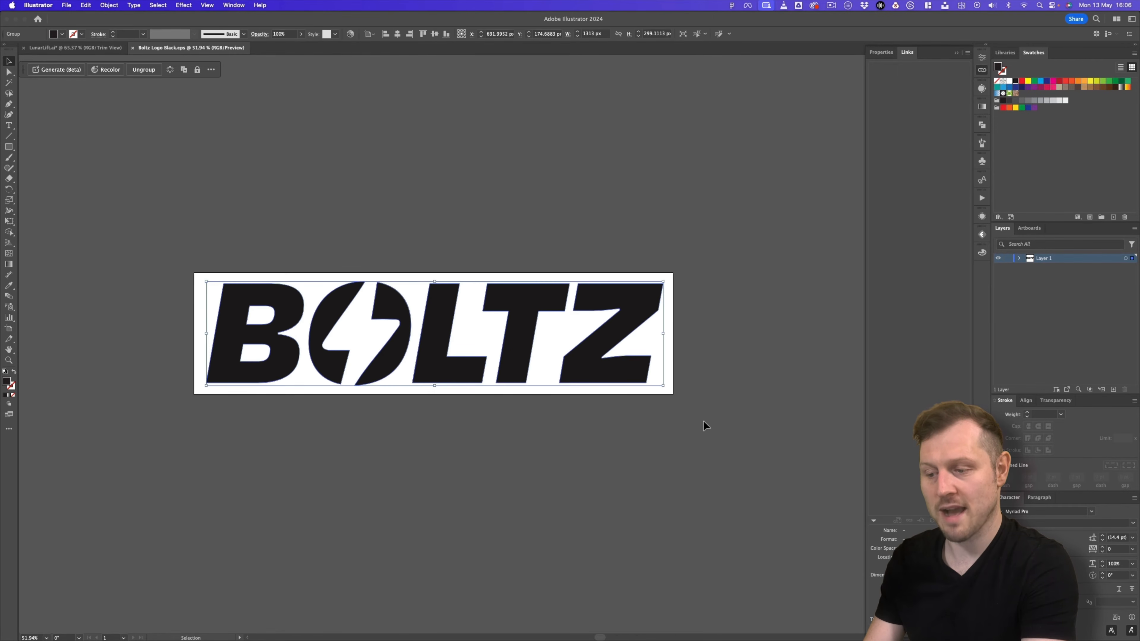
pyautogui.click(75, 47)
pyautogui.press('cmd+v')
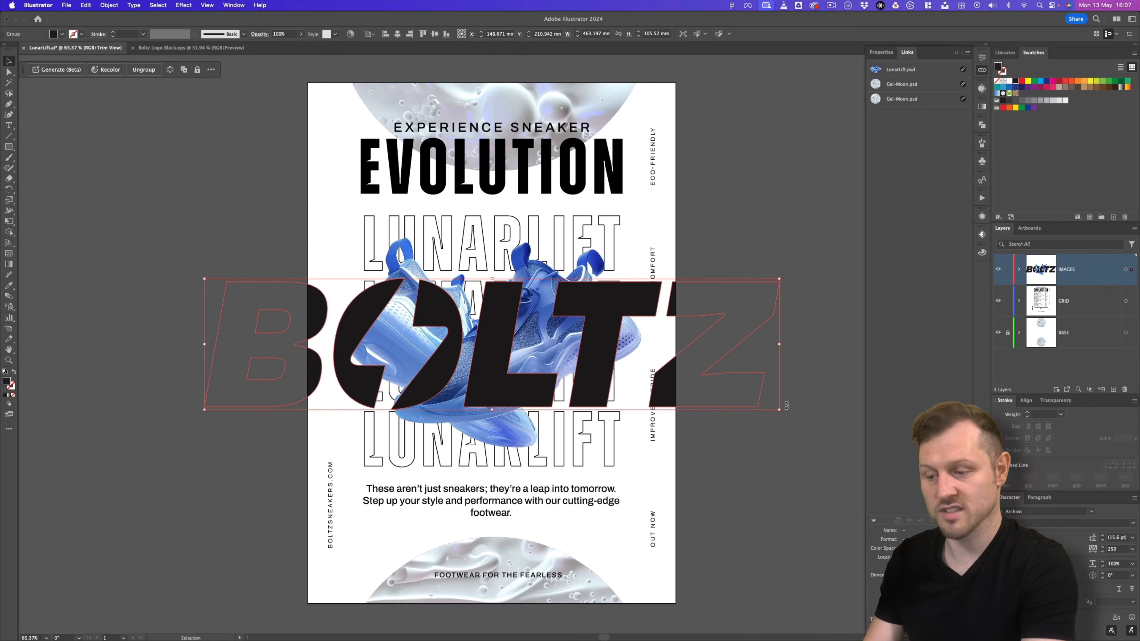
pyautogui.moveTo(781, 345); pyautogui.dragTo(507, 558)
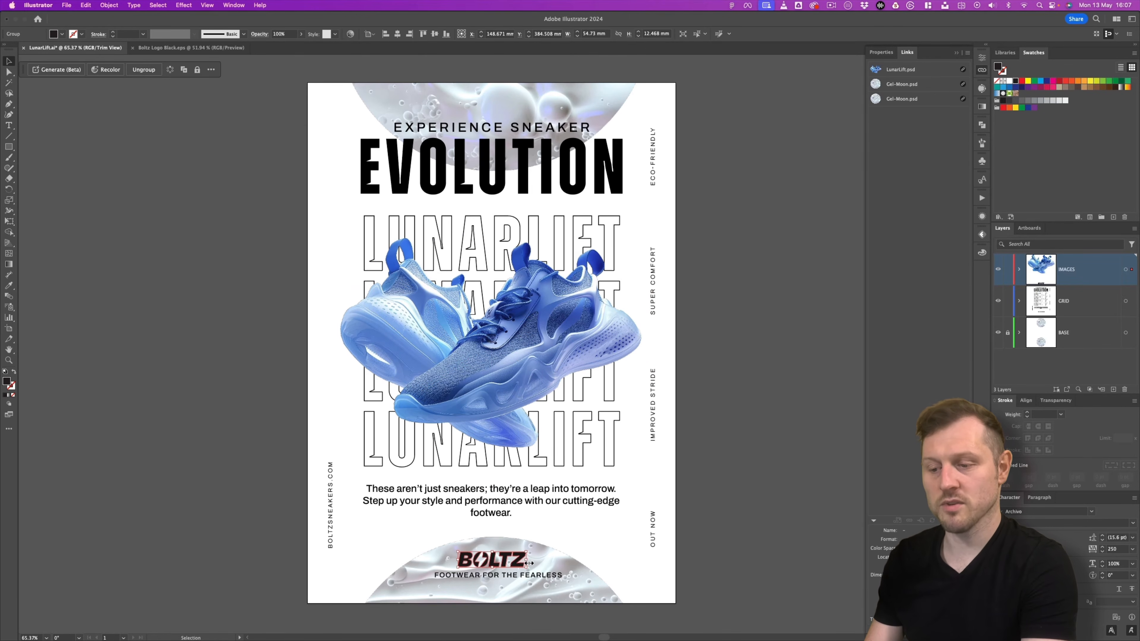
# Open BOLT Icon Black.eps from BOLTZ - MEDIA KIT, 4 - Icons
pyautogui.click(777, 471)
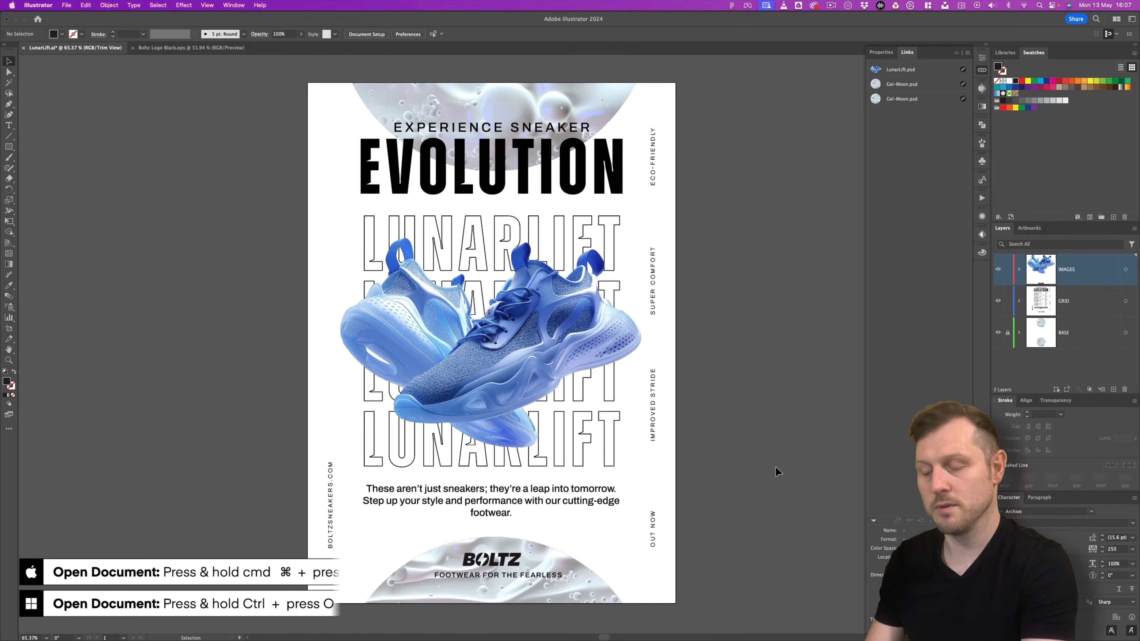
pyautogui.press('super+o')
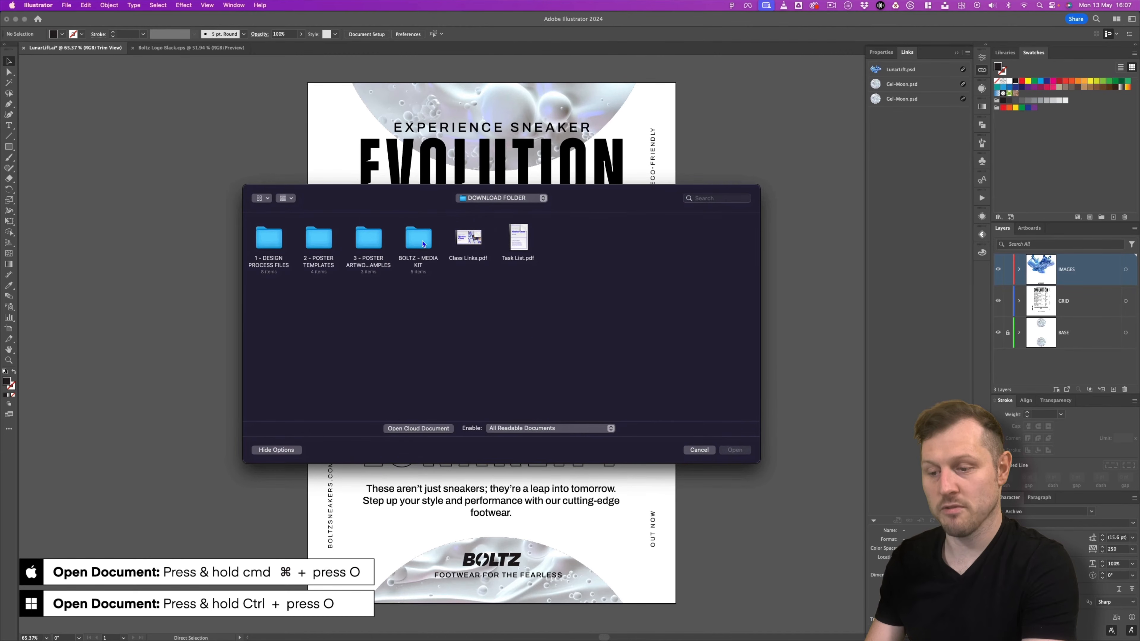
pyautogui.doubleClick(423, 244)
pyautogui.doubleClick(422, 248)
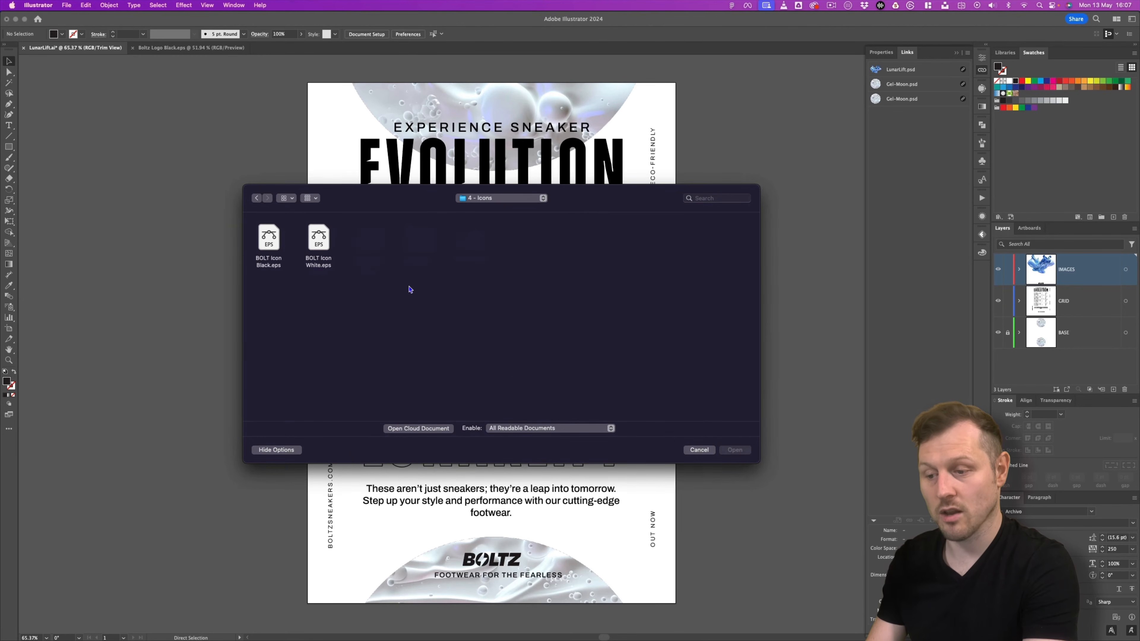
pyautogui.doubleClick(271, 238)
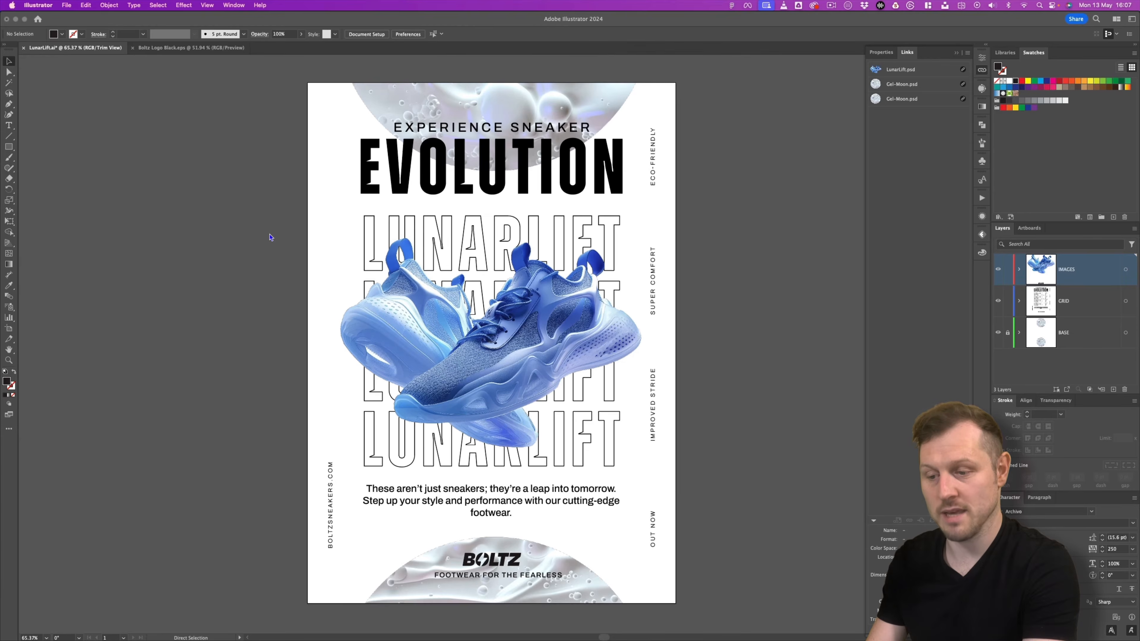
# Copy the black bolt icon into the LunarLift poster and scale it proportionally from its centre to about 9.6 × 16.9 mm
pyautogui.click(393, 272)
pyautogui.press('a')
pyautogui.click(98, 49)
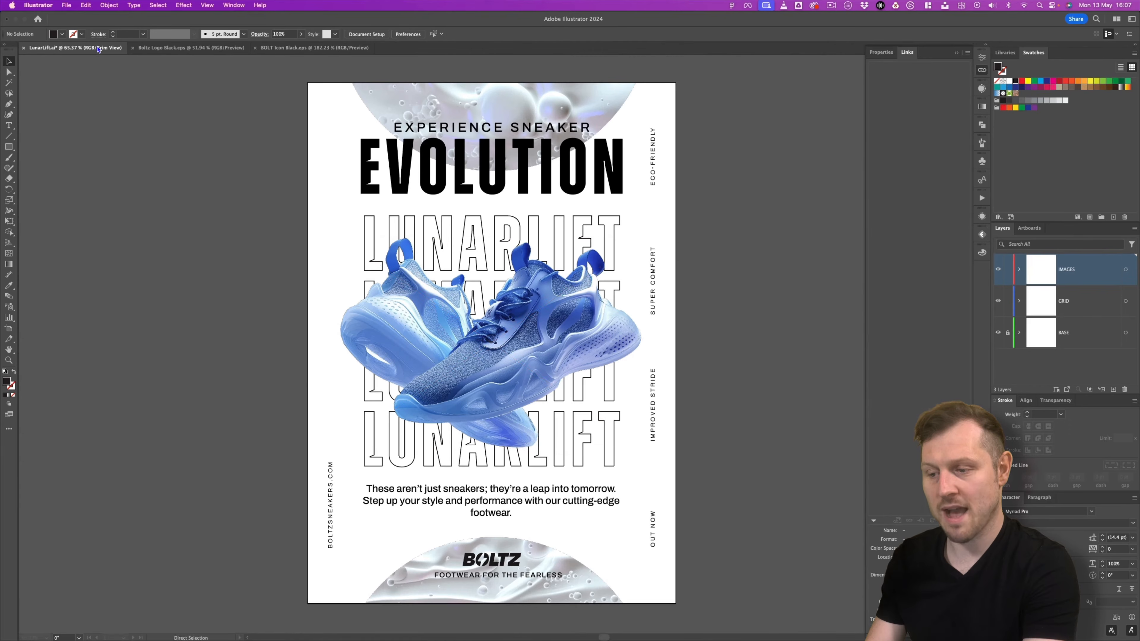
pyautogui.press('cmd+v')
pyautogui.press('v')
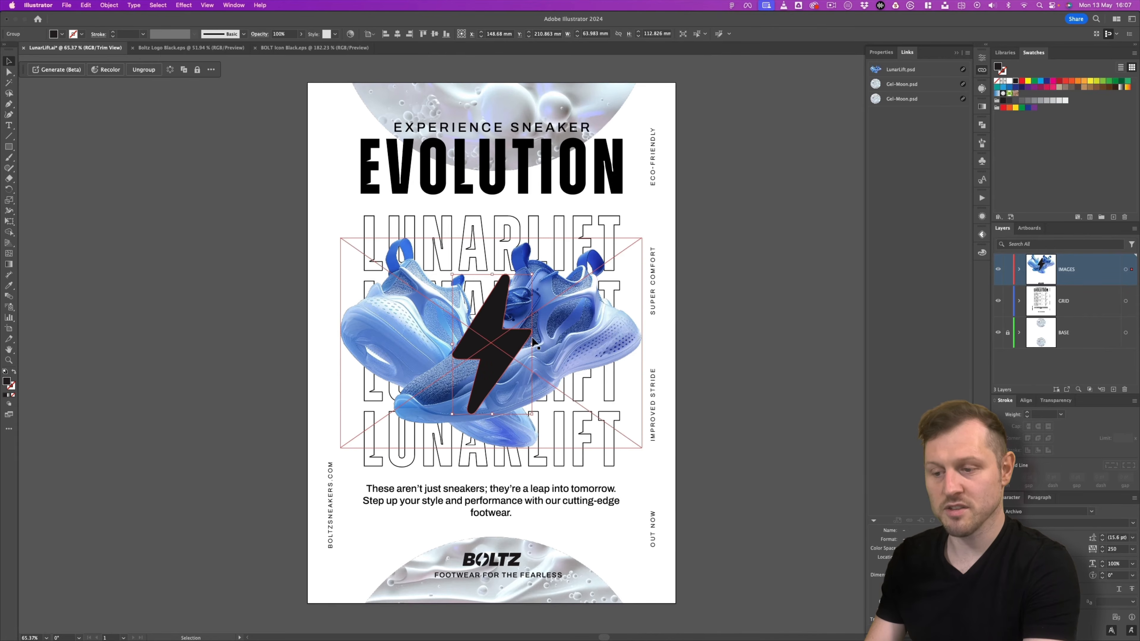
pyautogui.moveTo(533, 342); pyautogui.dragTo(499, 345)
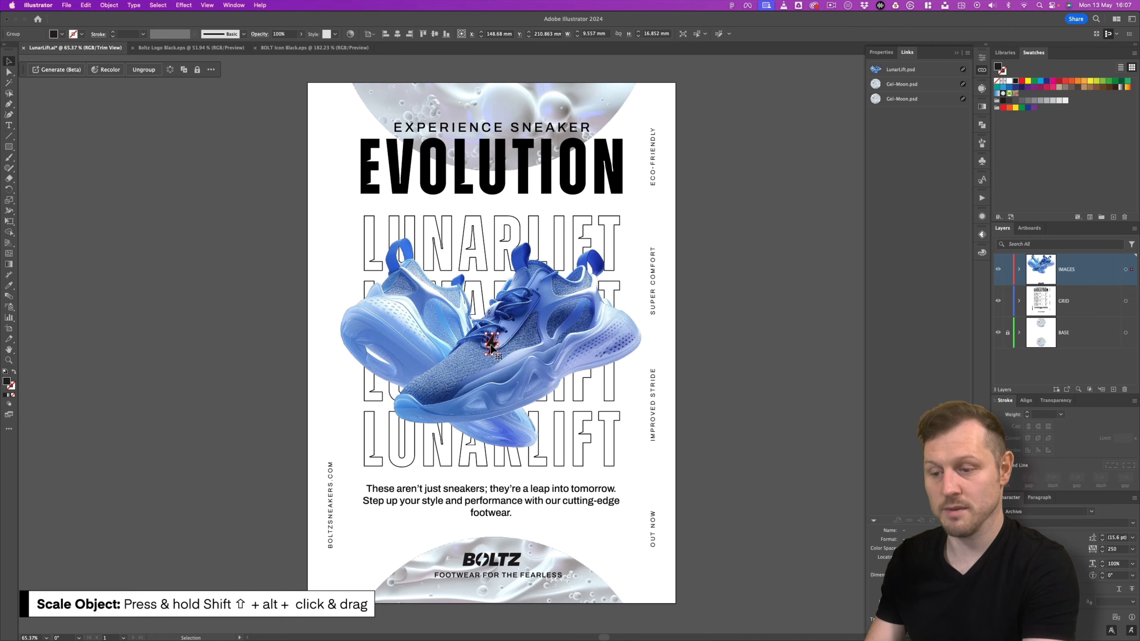
# Move the bolt icon into the gap between the vertical SUPER COMFORT and IMPROVED STRIDE texts and shrink it by about a third
pyautogui.scroll(5, 492, 346)
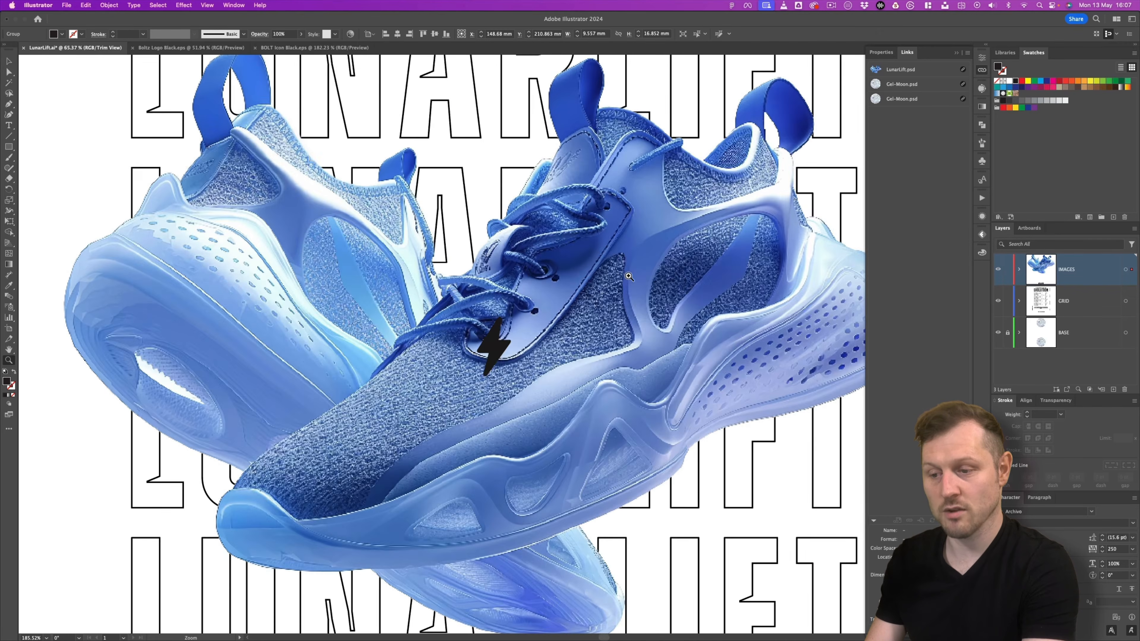
pyautogui.moveTo(513, 348); pyautogui.dragTo(745, 341)
pyautogui.moveTo(746, 339); pyautogui.dragTo(588, 312)
pyautogui.click(609, 295)
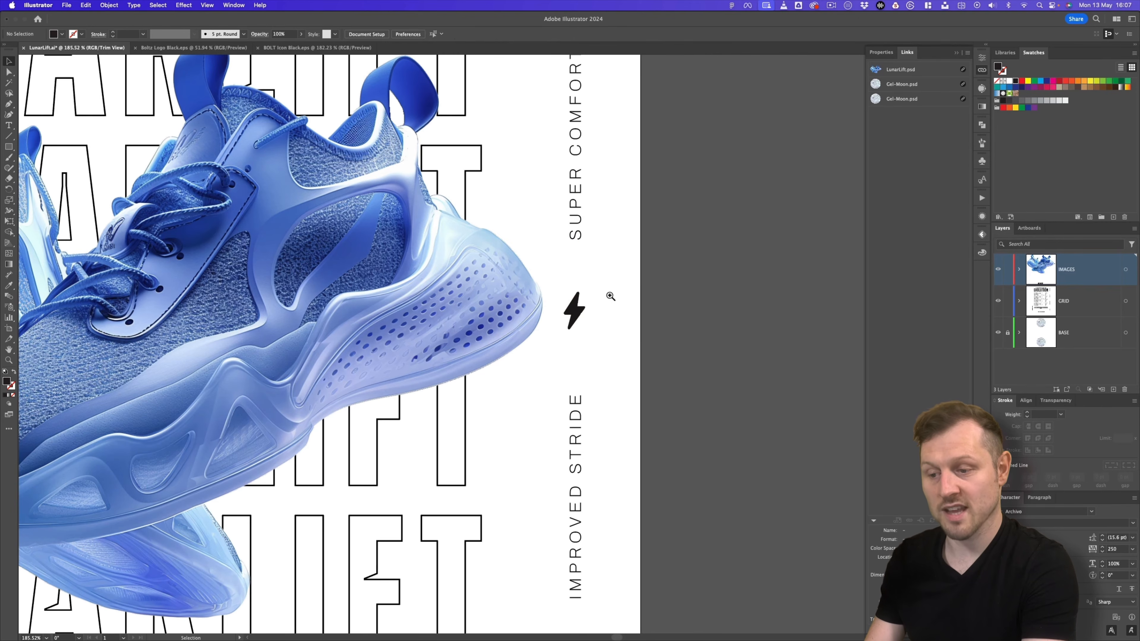
# Duplicate the bolt icon along the same column into the gaps between ECO-FRIENDLY and SUPER COMFORT and between IMPROVED STRIDE and OUT NOW
pyautogui.press('z')
pyautogui.keyDown('alt'); pyautogui.click(558, 280); pyautogui.keyUp('alt')
pyautogui.keyDown('alt'); pyautogui.click(557, 281); pyautogui.keyUp('alt')
pyautogui.press('v')
pyautogui.moveTo(458, 406)
pyautogui.mouseDown()
pyautogui.moveTo(457, 212)
pyautogui.moveTo(458, 407)
pyautogui.mouseUp()
pyautogui.click(506, 217)
pyautogui.click(625, 396)
pyautogui.moveTo(621, 309); pyautogui.dragTo(561, 329)
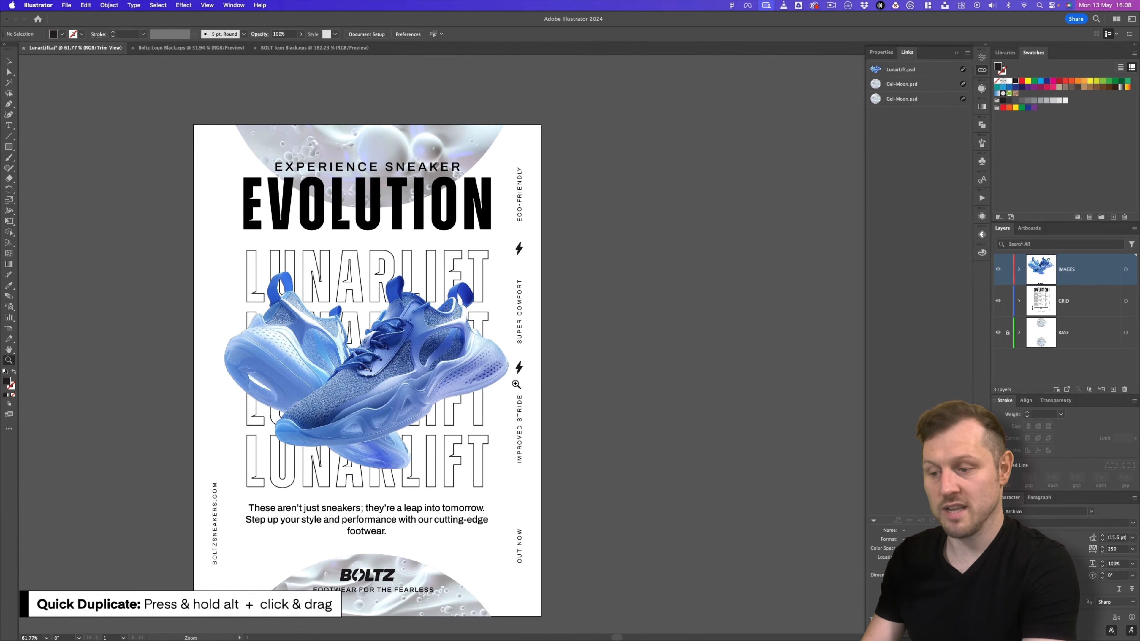
pyautogui.press('v')
pyautogui.moveTo(520, 373); pyautogui.dragTo(540, 504)
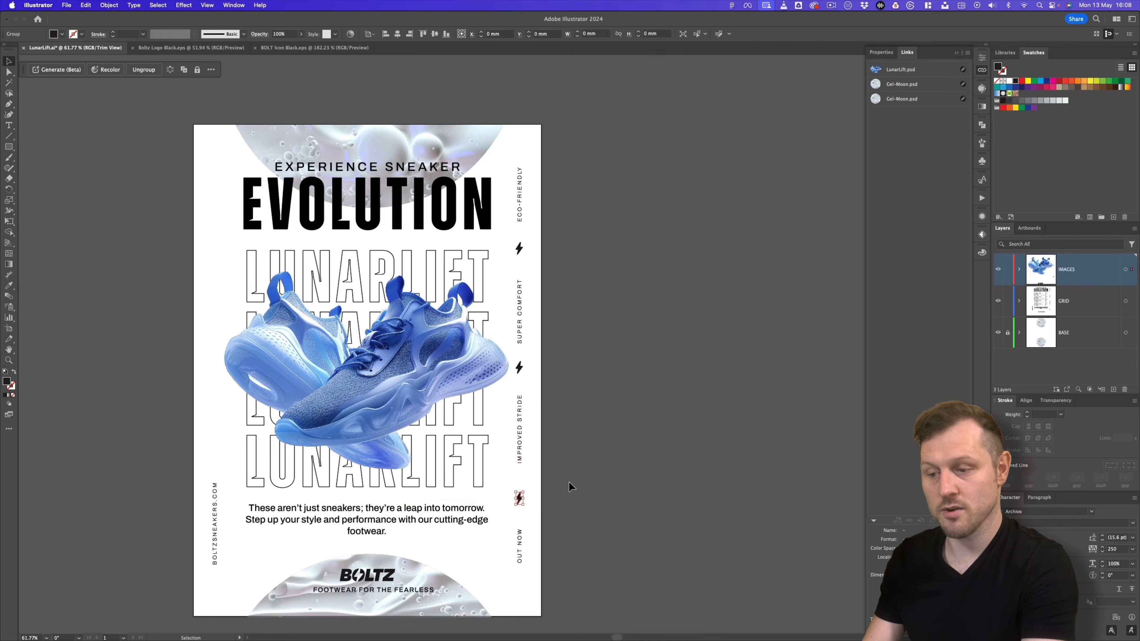
# Duplicate the EVOLUTION headline onto the pasteboard beside the poster and turn off Trim View
pyautogui.press('super+0')
pyautogui.click(569, 485)
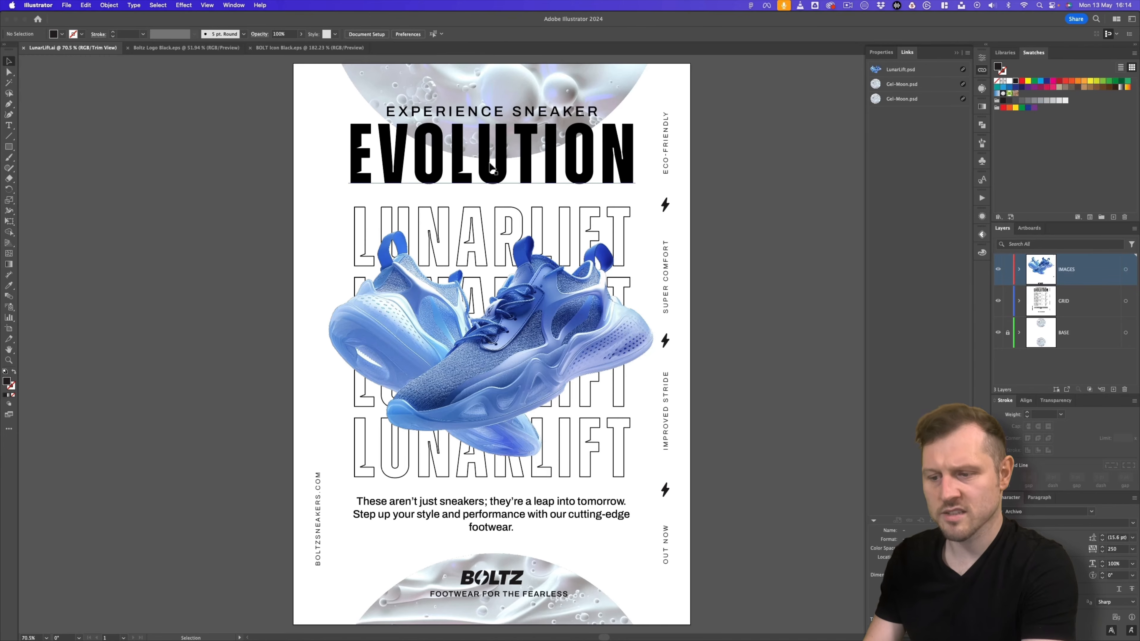
pyautogui.click(528, 152)
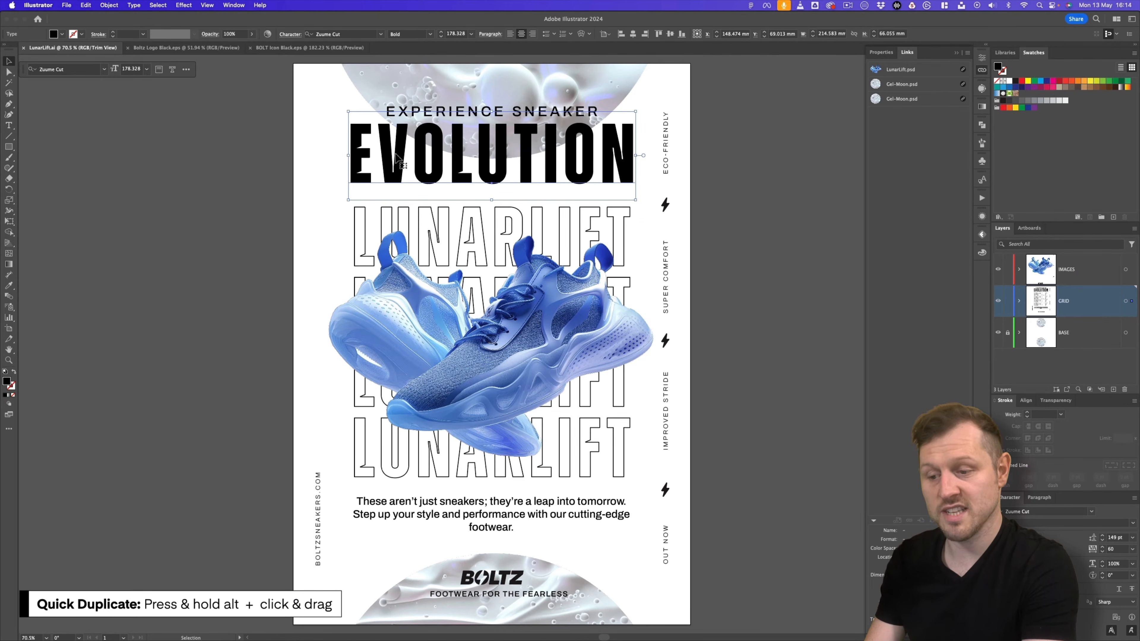
pyautogui.moveTo(396, 157); pyautogui.dragTo(764, 212)
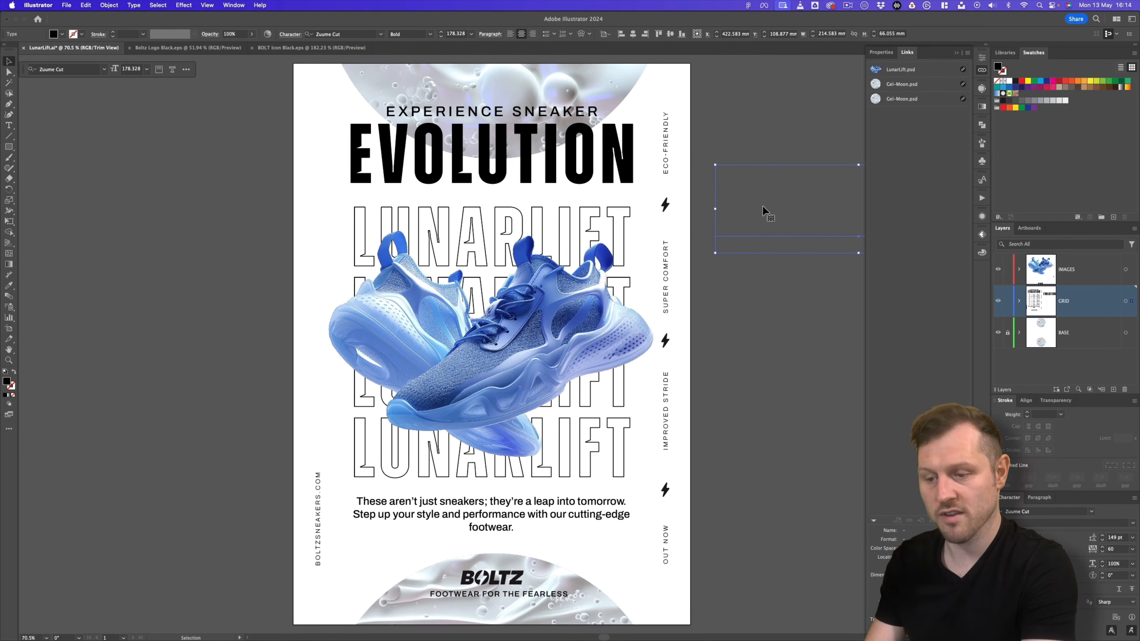
pyautogui.click(207, 6)
pyautogui.click(220, 63)
pyautogui.hscroll(10, 449, 314)
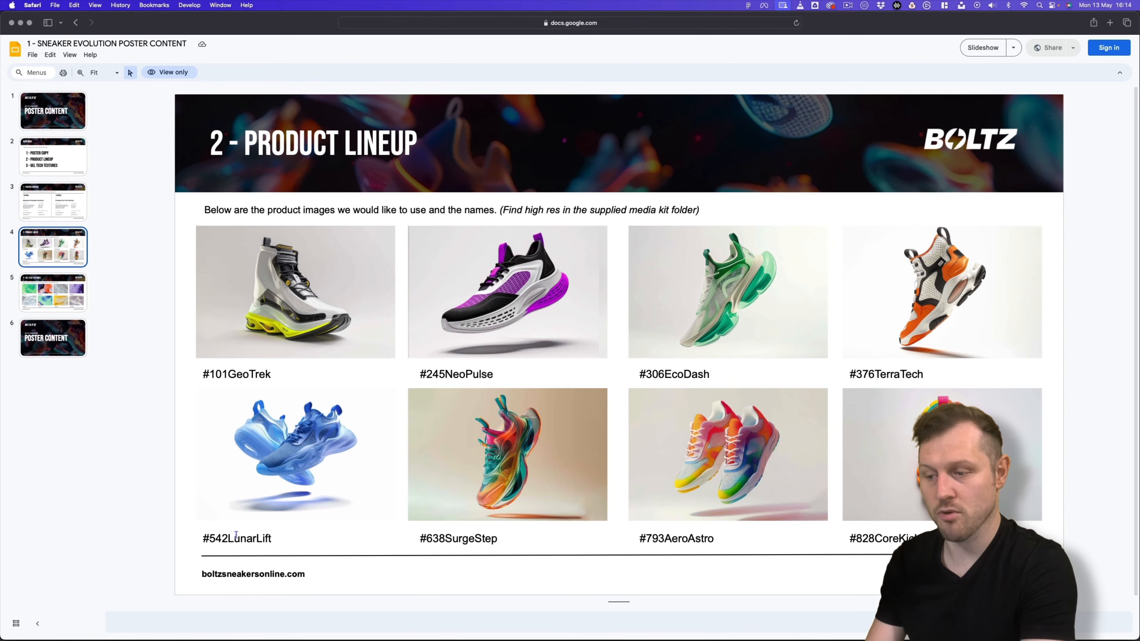
# Look up the LunarLift model number in the product lineup slides and change the duplicated headline to MODEL#542
pyautogui.moveTo(228, 538); pyautogui.dragTo(210, 539)
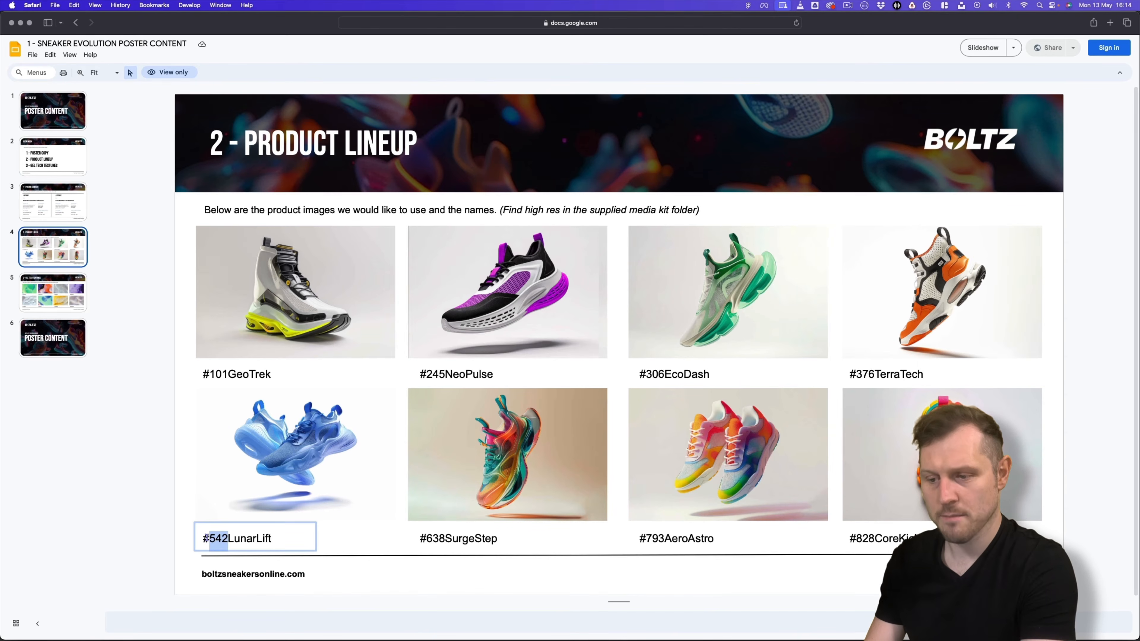
pyautogui.press('super+Tab')
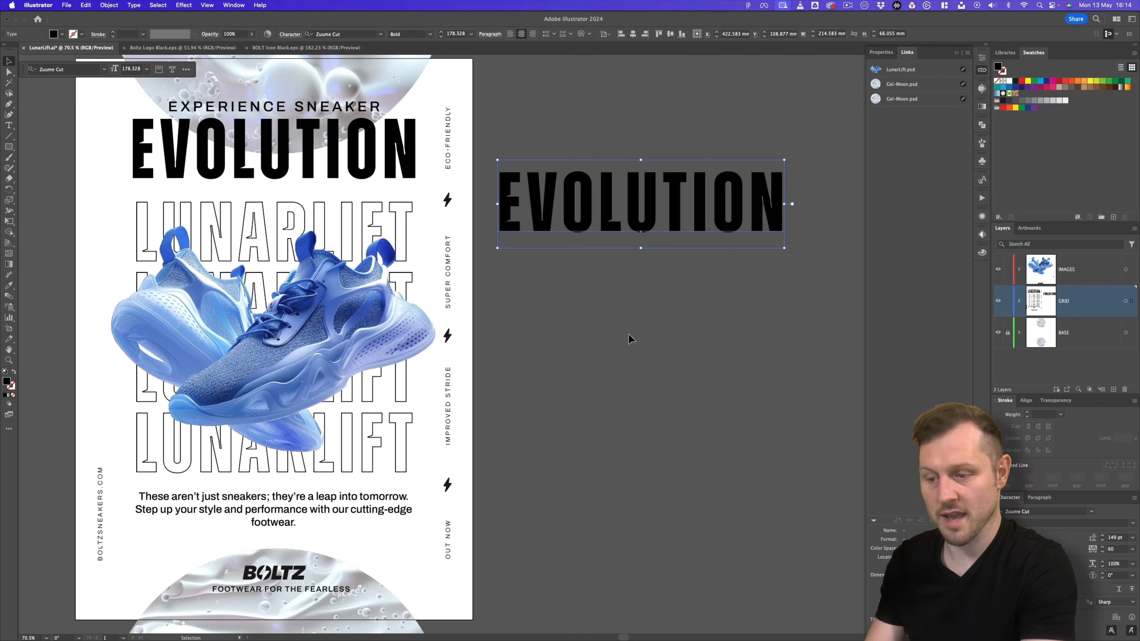
pyautogui.doubleClick(643, 203)
pyautogui.press('super+a')
pyautogui.write('#542')
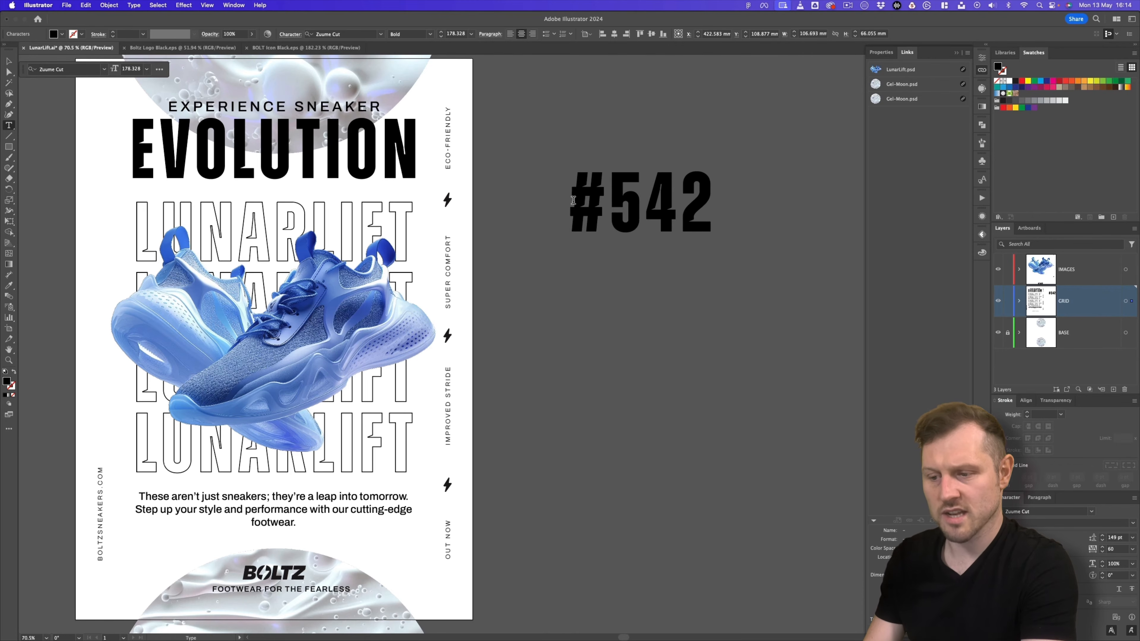
pyautogui.write('MODEL')
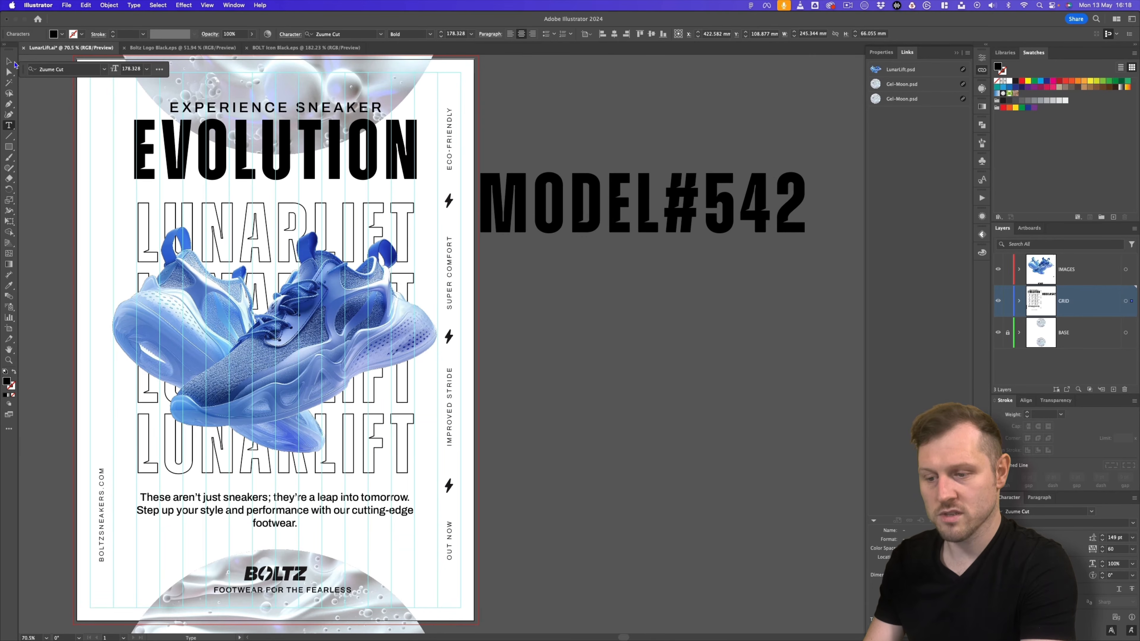
# Set the MODEL#542 text to Light weight with tracking 0 and a font size of 32 pt
pyautogui.click(11, 62)
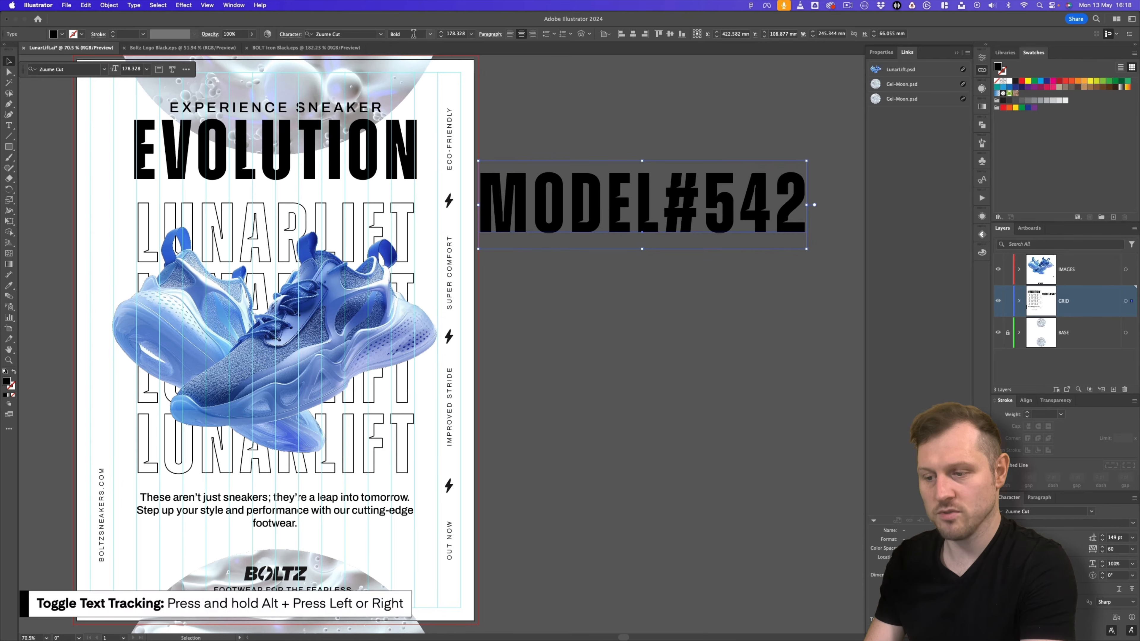
pyautogui.click(430, 39)
pyautogui.click(411, 39)
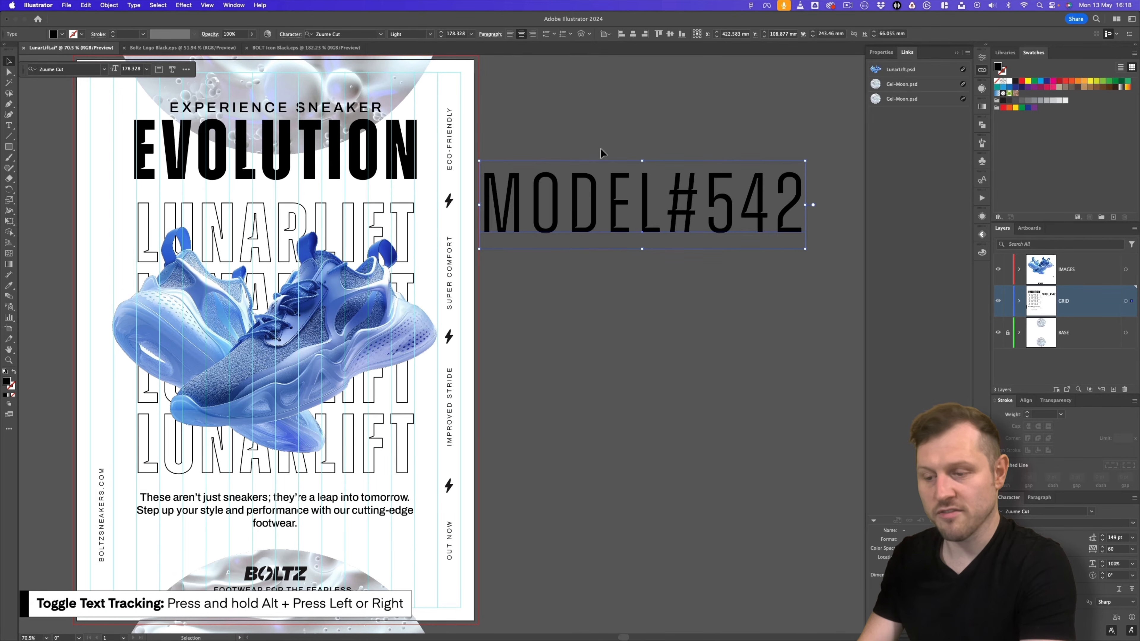
pyautogui.hotkey('alt', 'Left')
pyautogui.hotkey('alt', 'Left')
pyautogui.hotkey('alt', 'Left')
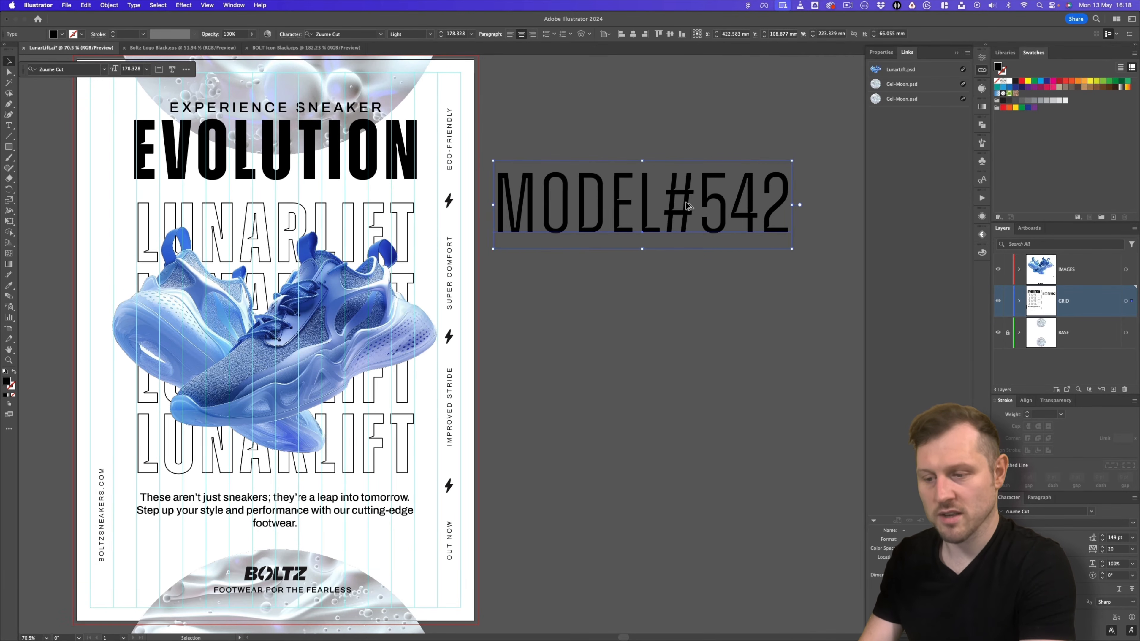
pyautogui.click(457, 34)
pyautogui.write('32')
pyautogui.press('Return')
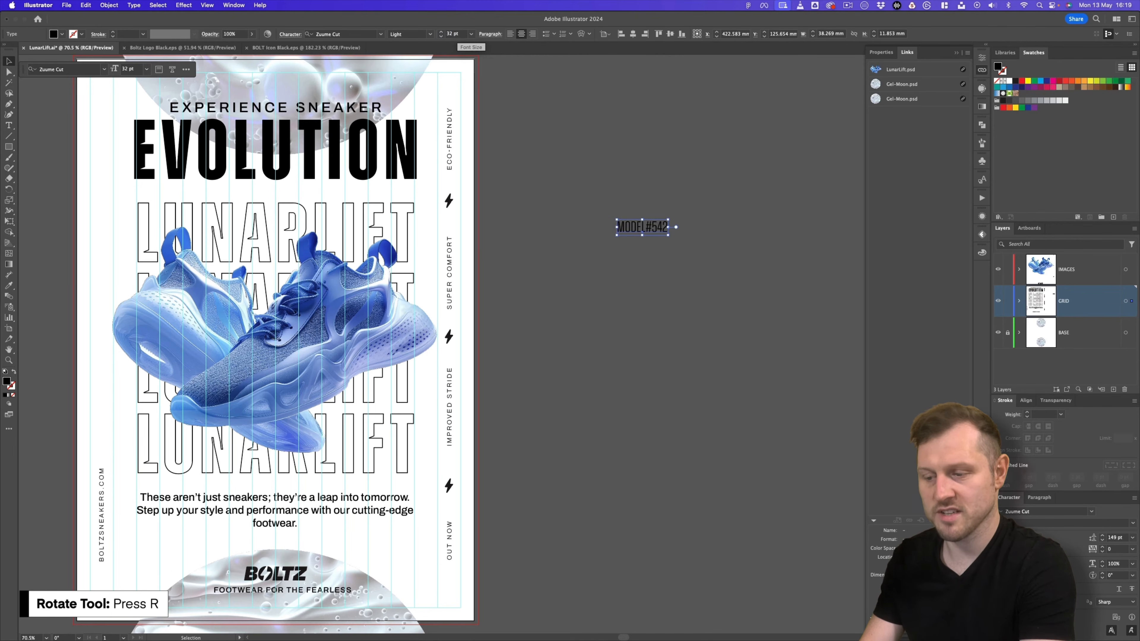
# Rotate the MODEL#542 text 90 degrees to read upward and place it just left of the top LUNARLIFT line
pyautogui.press('r')
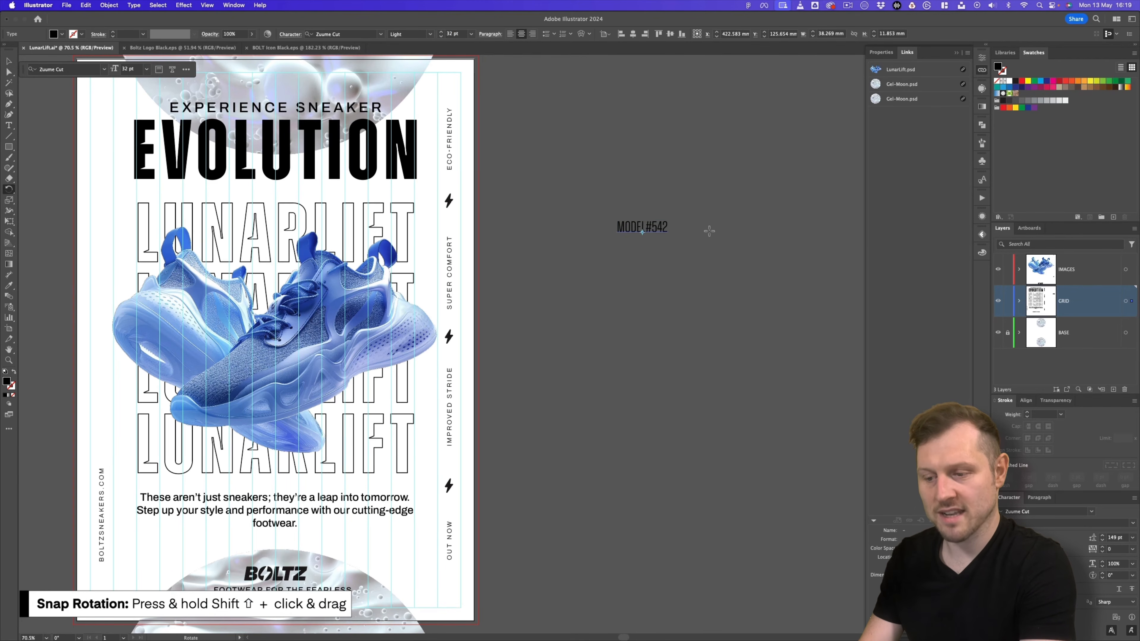
pyautogui.moveTo(688, 248); pyautogui.dragTo(663, 184)
pyautogui.moveTo(664, 184); pyautogui.dragTo(354, 208)
pyautogui.press('v')
pyautogui.press('z')
pyautogui.press('v')
pyautogui.press('Down')
pyautogui.press('Down')
pyautogui.press('Down')
pyautogui.moveTo(583, 260); pyautogui.dragTo(491, 257)
# On the IMAGES layer, draw a straight vertical line from below the MODEL#542 text down onto the left sneaker
pyautogui.press('z')
pyautogui.moveTo(654, 275); pyautogui.dragTo(462, 272)
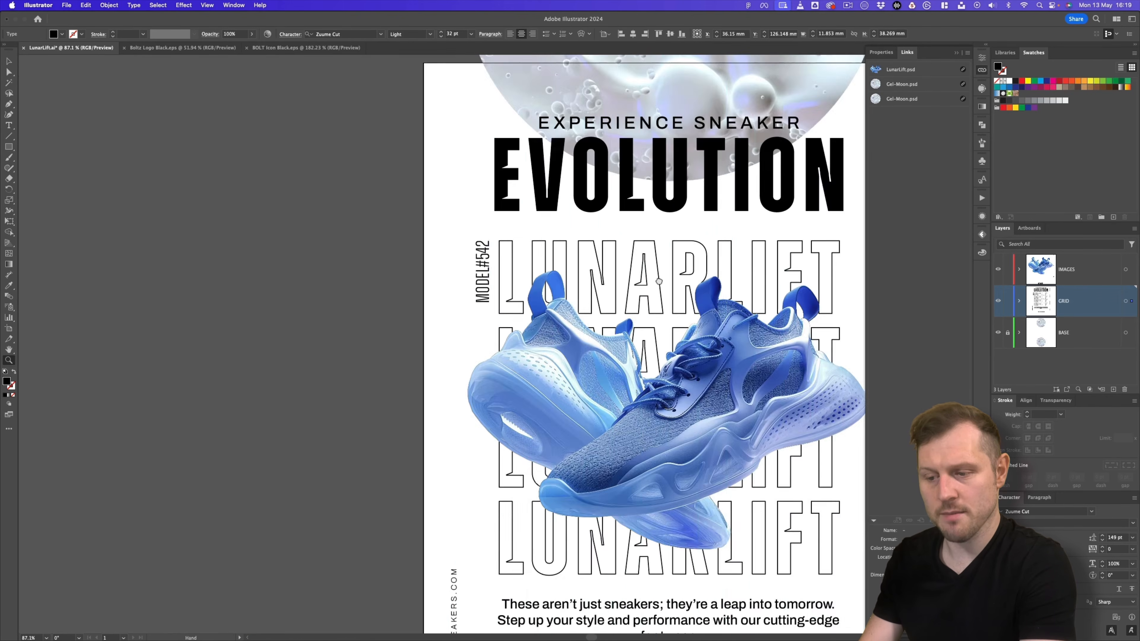
pyautogui.moveTo(686, 286); pyautogui.dragTo(469, 261)
pyautogui.press('v')
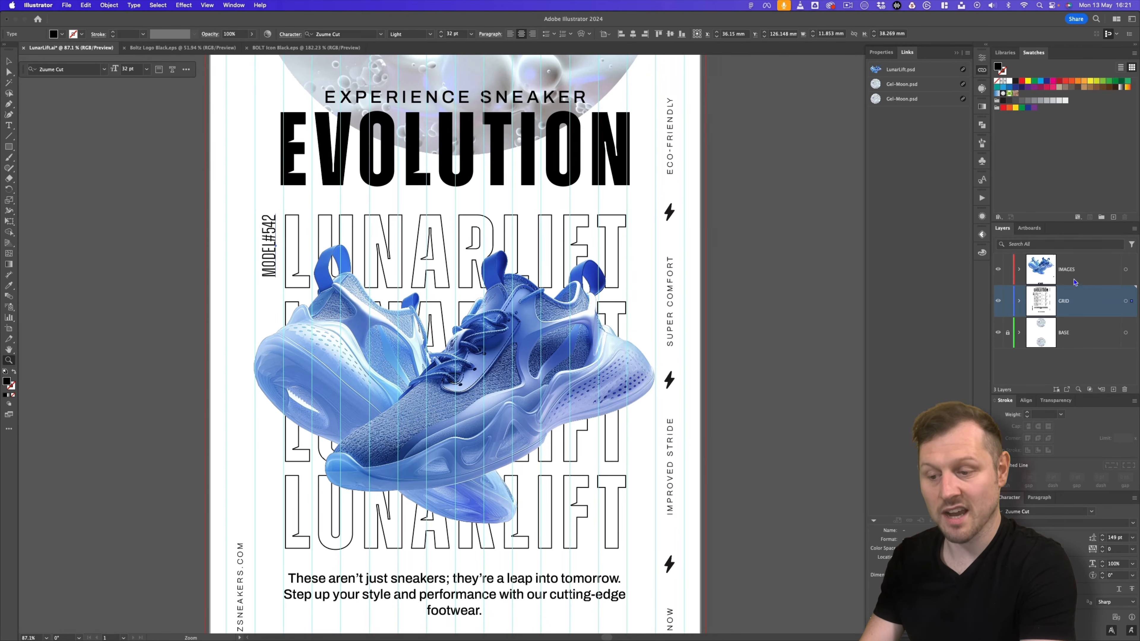
pyautogui.click(1077, 272)
pyautogui.moveTo(275, 306); pyautogui.dragTo(369, 260)
pyautogui.click(9, 136)
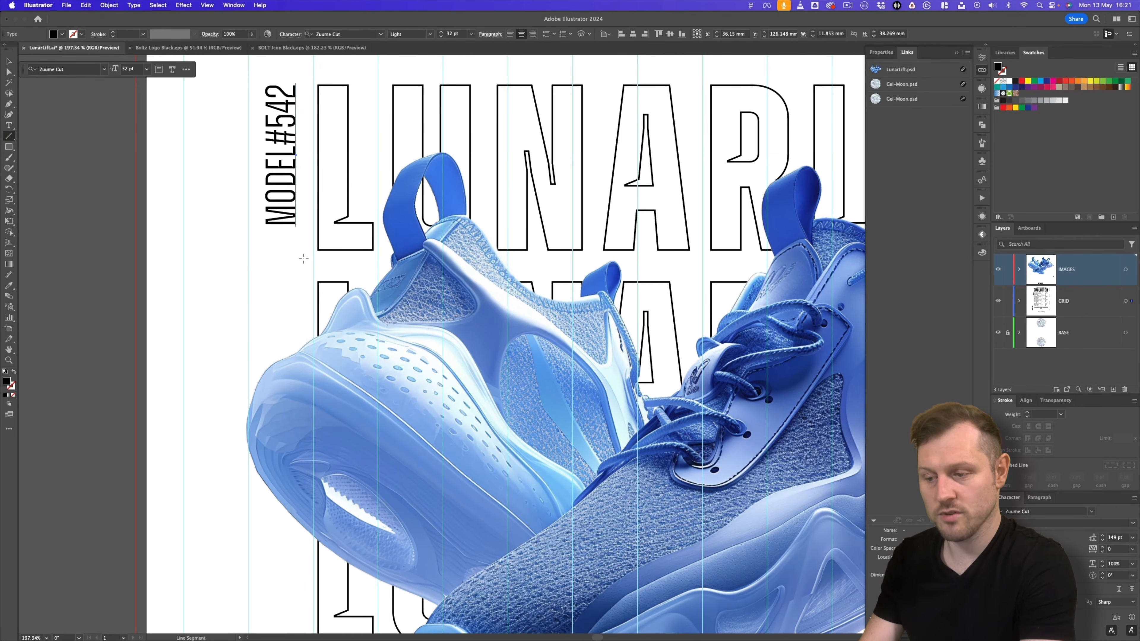
pyautogui.moveTo(281, 245); pyautogui.dragTo(297, 401)
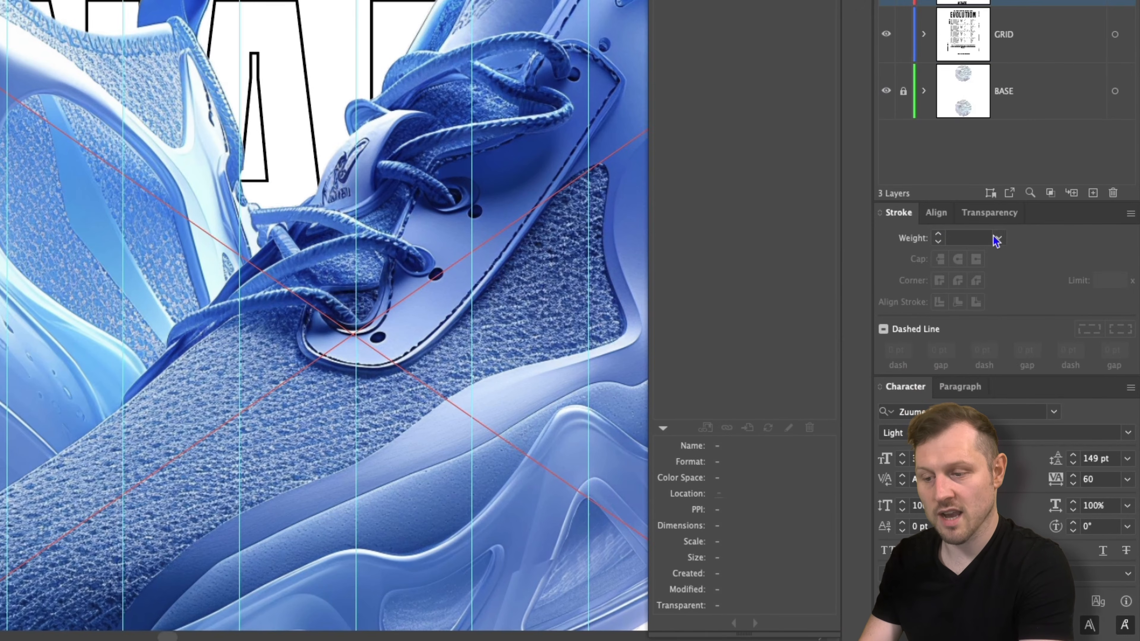
# Give the vertical line a 1 pt stroke and open its stroke color settings
pyautogui.click(1061, 415)
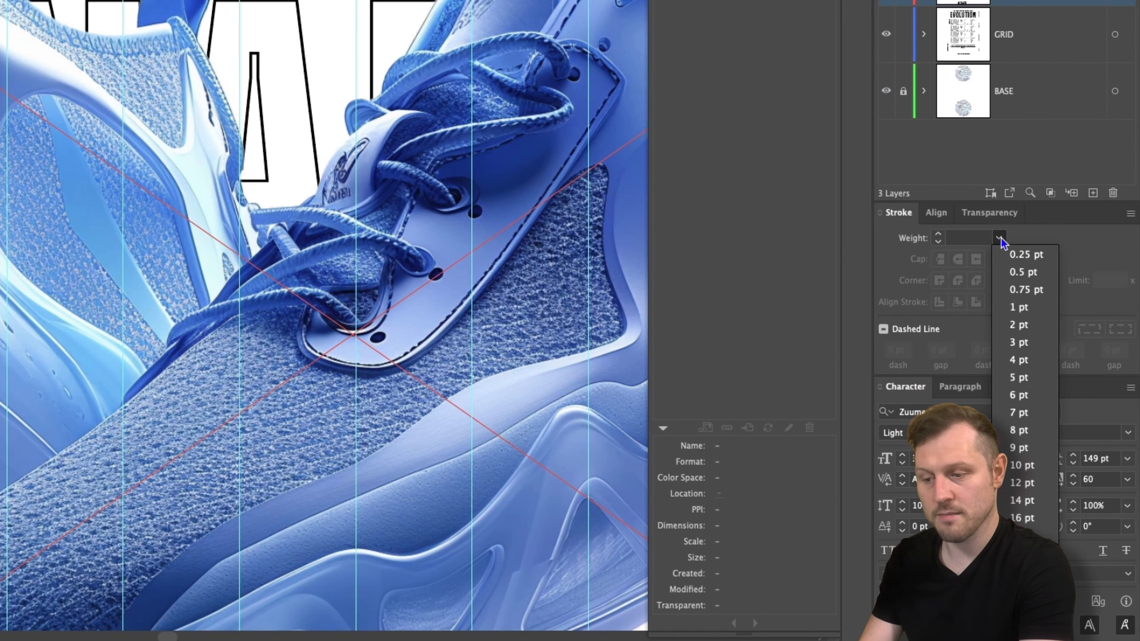
pyautogui.click(1026, 307)
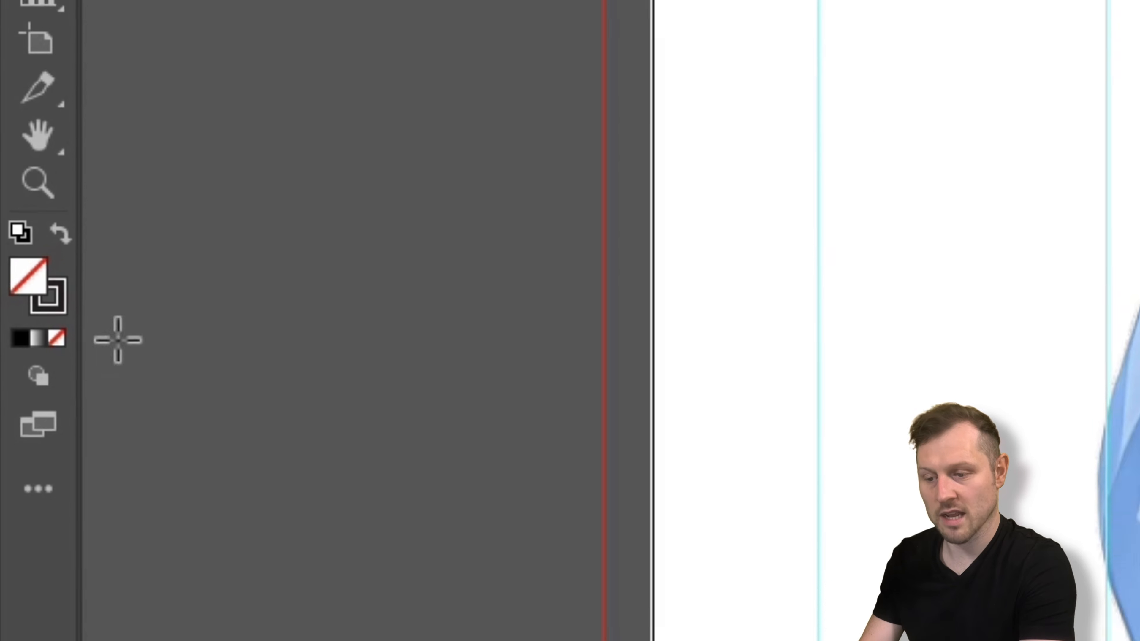
pyautogui.click(20, 366)
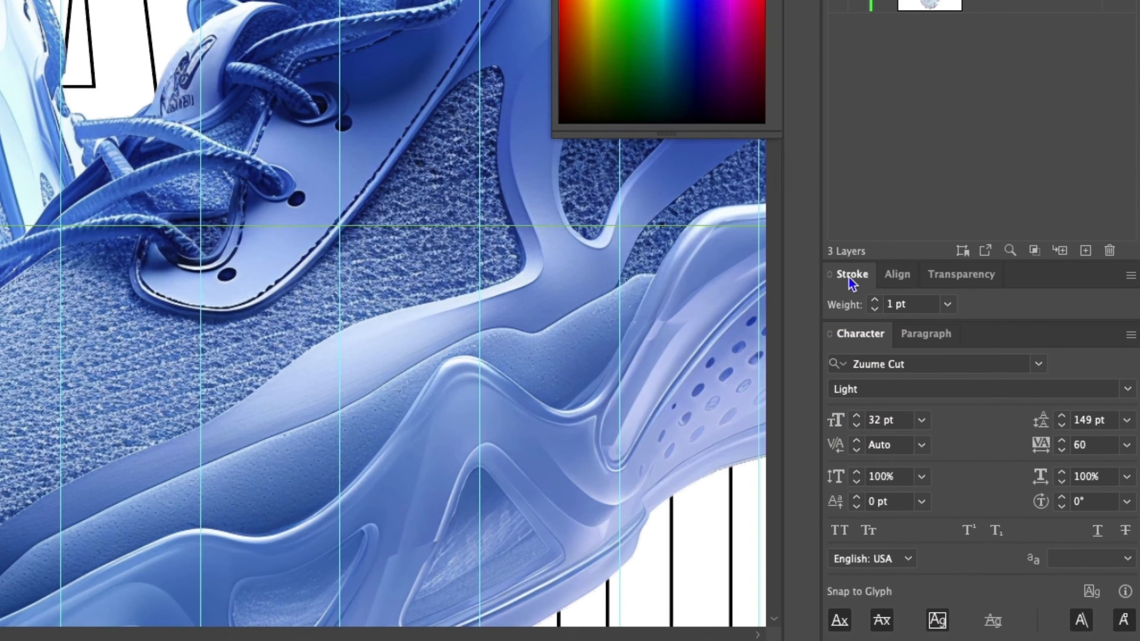
# Show the full stroke options and end the vertical line with the round Arrow 21 arrowhead
pyautogui.doubleClick(849, 278)
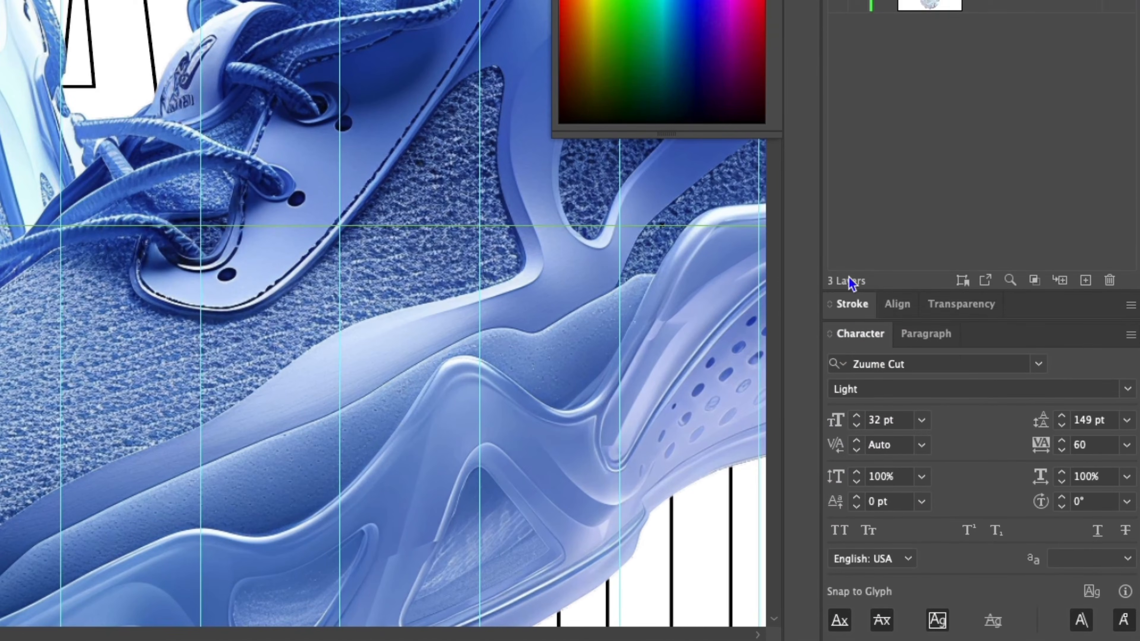
pyautogui.doubleClick(851, 300)
pyautogui.click(1010, 213)
pyautogui.scroll(-8, 957, 362)
pyautogui.scroll(-4, 957, 364)
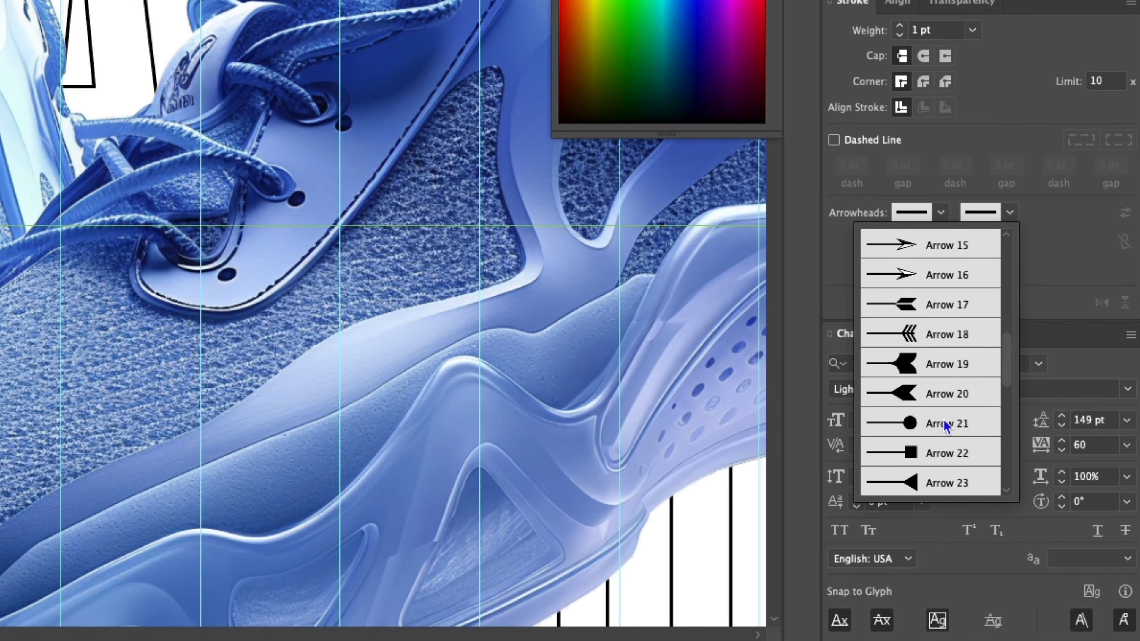
pyautogui.click(943, 425)
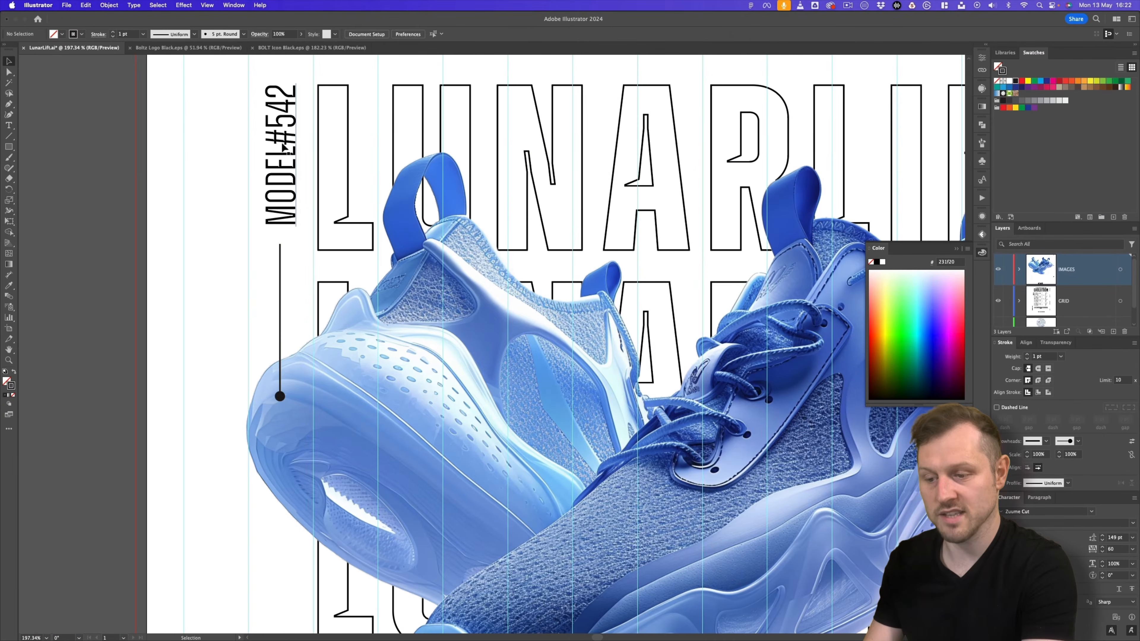
# Fit the whole poster in view, toggle the grid to check the layout, and close the Color panel
pyautogui.press('super+0')
pyautogui.press('super+apostrophe')
pyautogui.press('super+apostrophe')
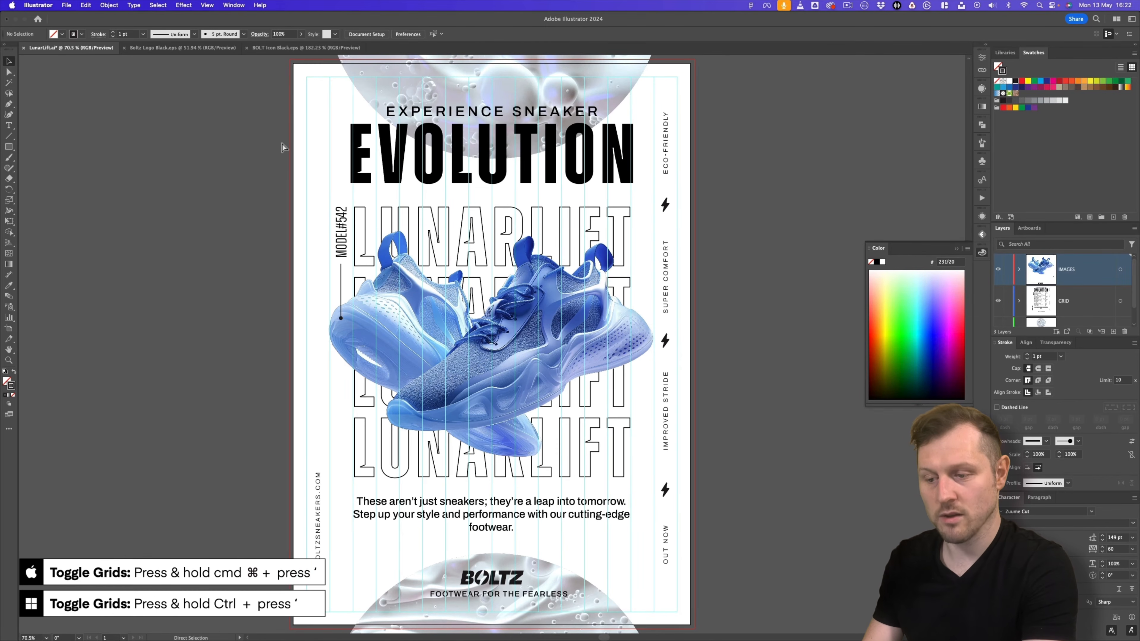
pyautogui.click(959, 248)
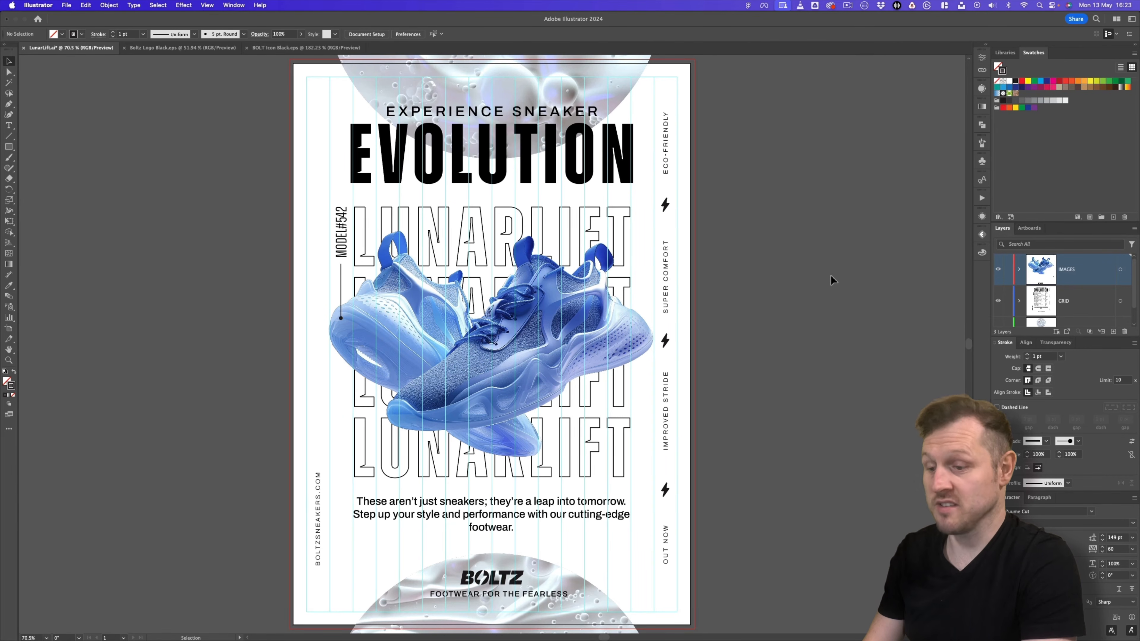
# Preview the poster in Trim View and return to the normal view
pyautogui.press('a')
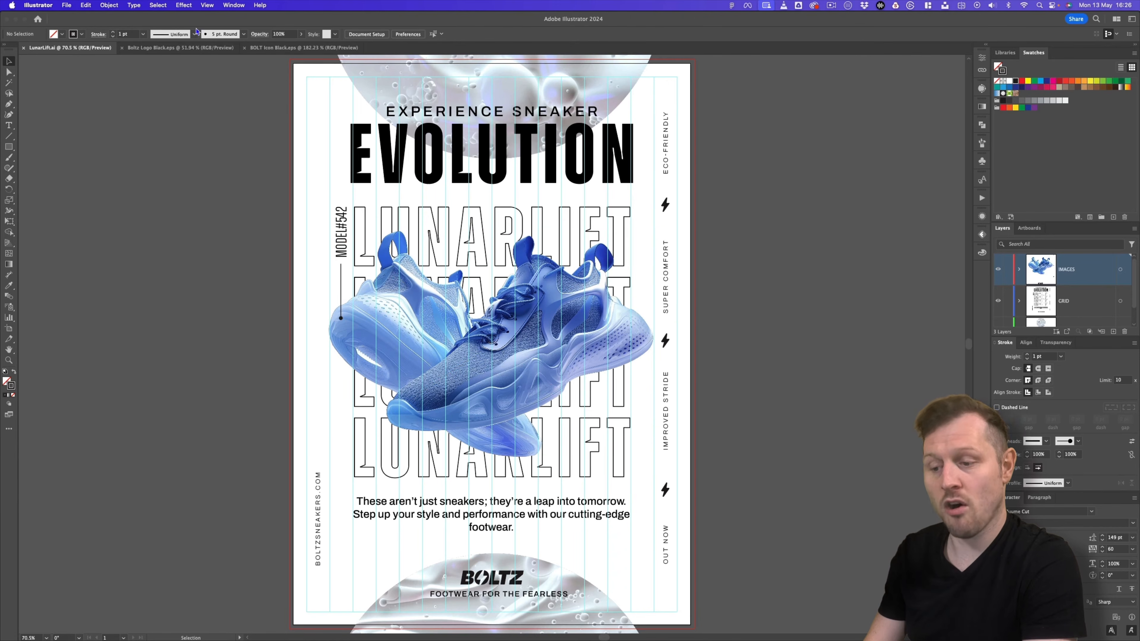
pyautogui.click(208, 5)
pyautogui.click(221, 63)
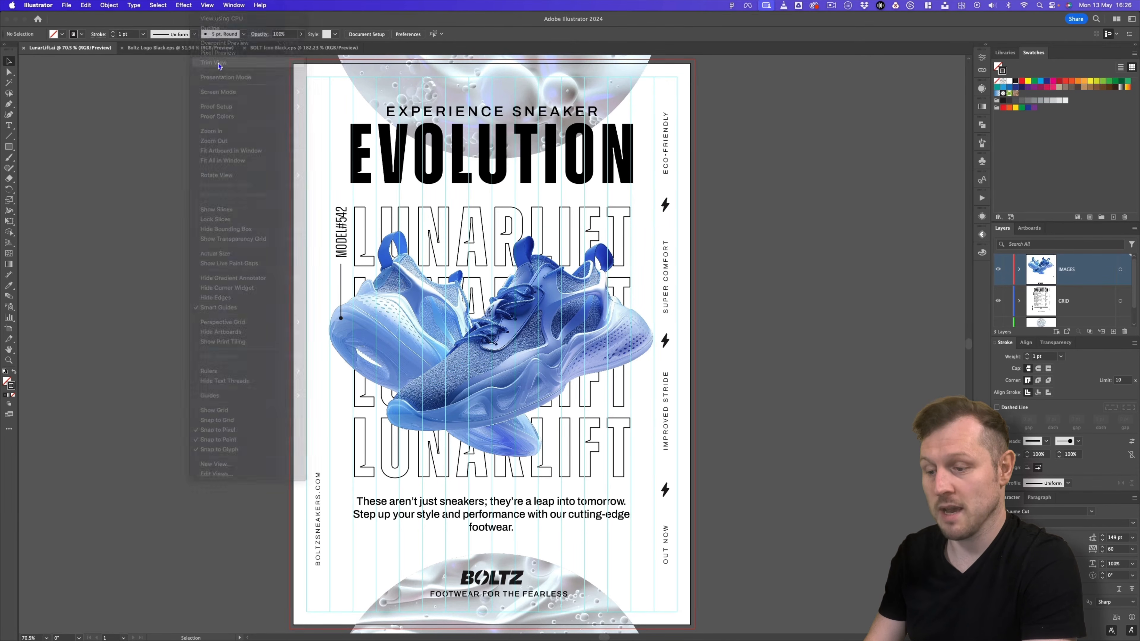
pyautogui.click(207, 5)
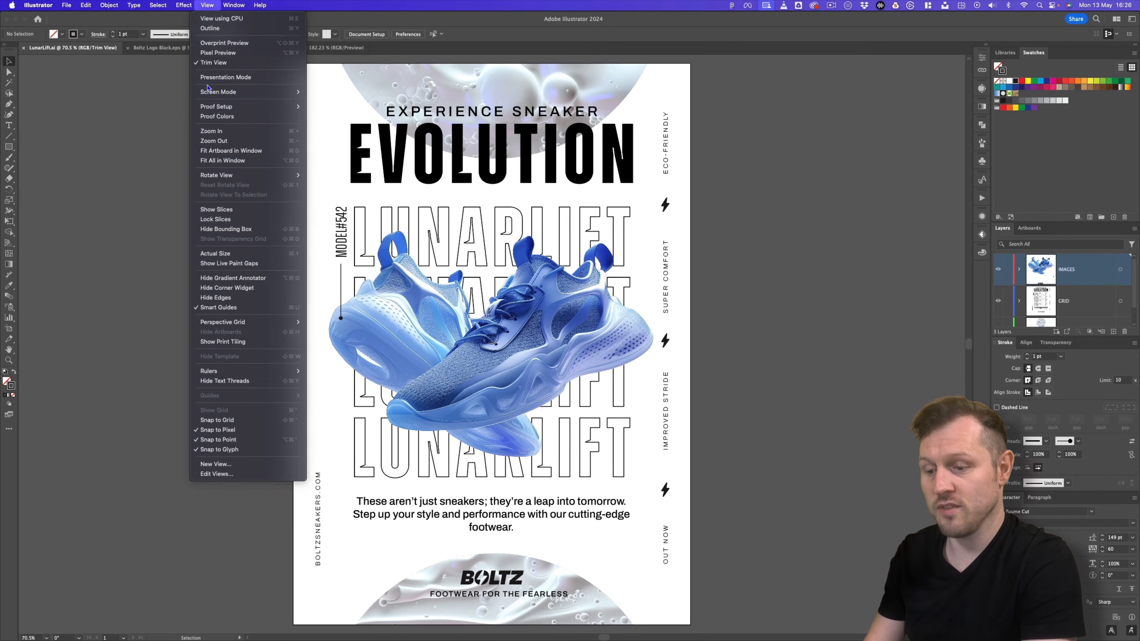
pyautogui.click(221, 63)
# Duplicate the sneaker image and place the copy on the pasteboard above the poster
pyautogui.click(502, 341)
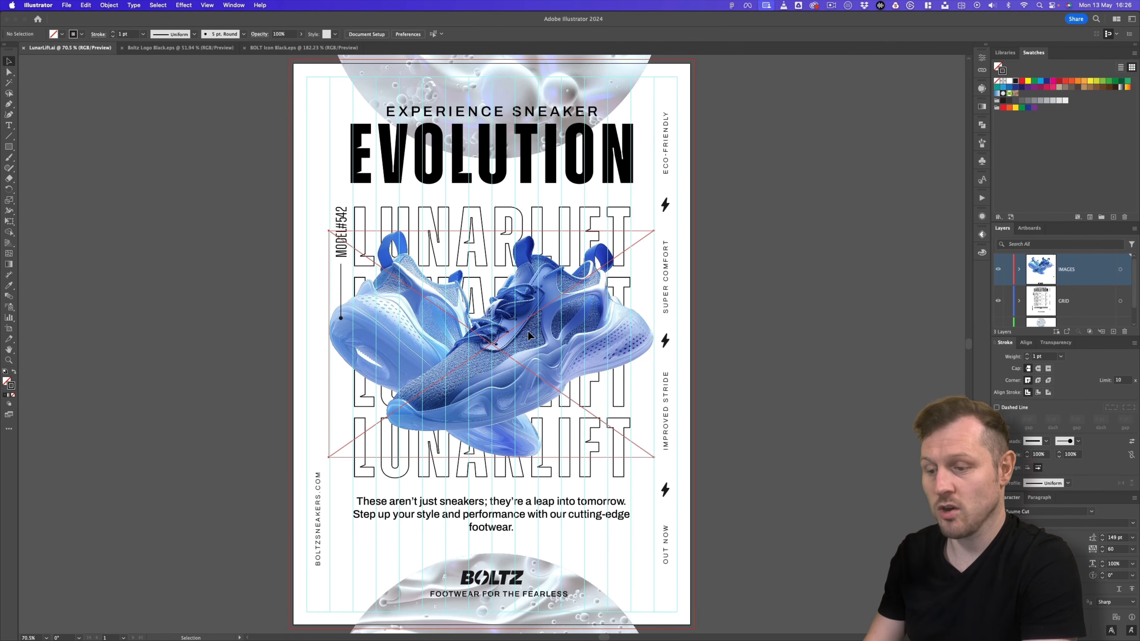
pyautogui.scroll(3, 449, 345)
pyautogui.moveTo(402, 430); pyautogui.dragTo(693, 199)
pyautogui.scroll(10, 692, 198)
pyautogui.moveTo(695, 528); pyautogui.dragTo(721, 211)
pyautogui.moveTo(642, 206); pyautogui.dragTo(382, 330)
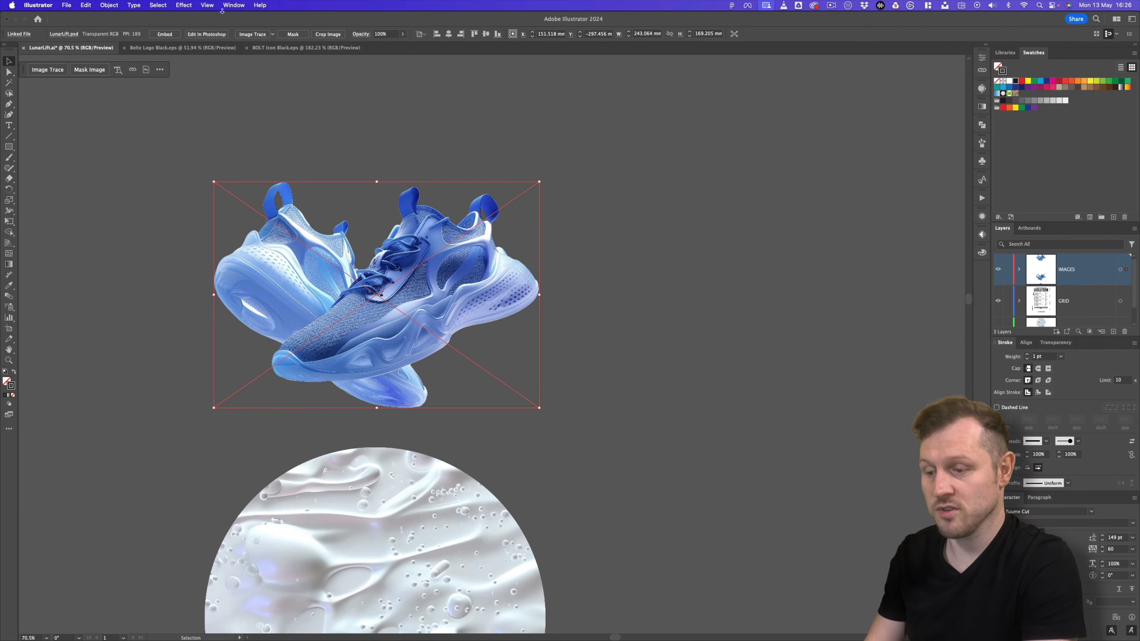
# Image Trace the duplicated sneaker picture with the 6 Colors preset and expand the result into vector paths
pyautogui.click(227, 6)
pyautogui.click(239, 302)
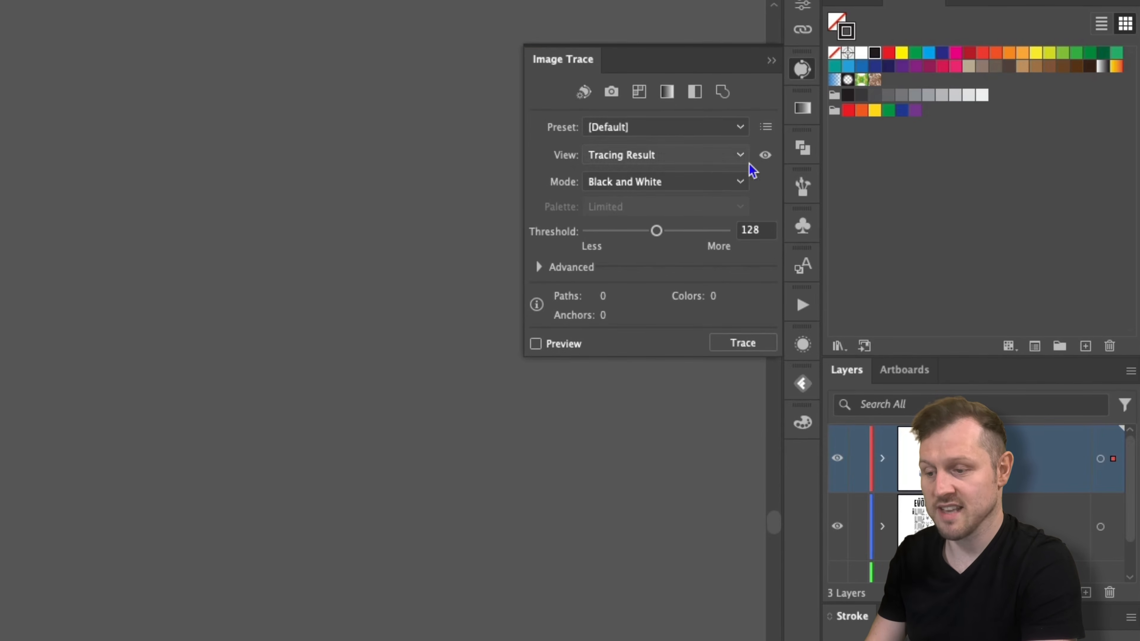
pyautogui.click(741, 128)
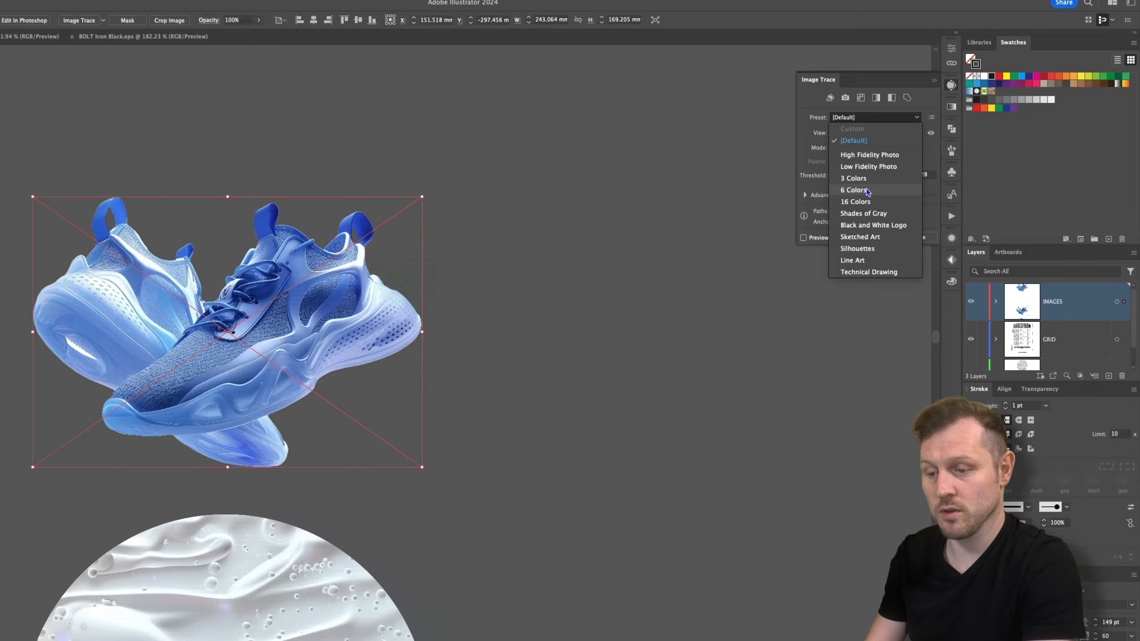
pyautogui.click(662, 259)
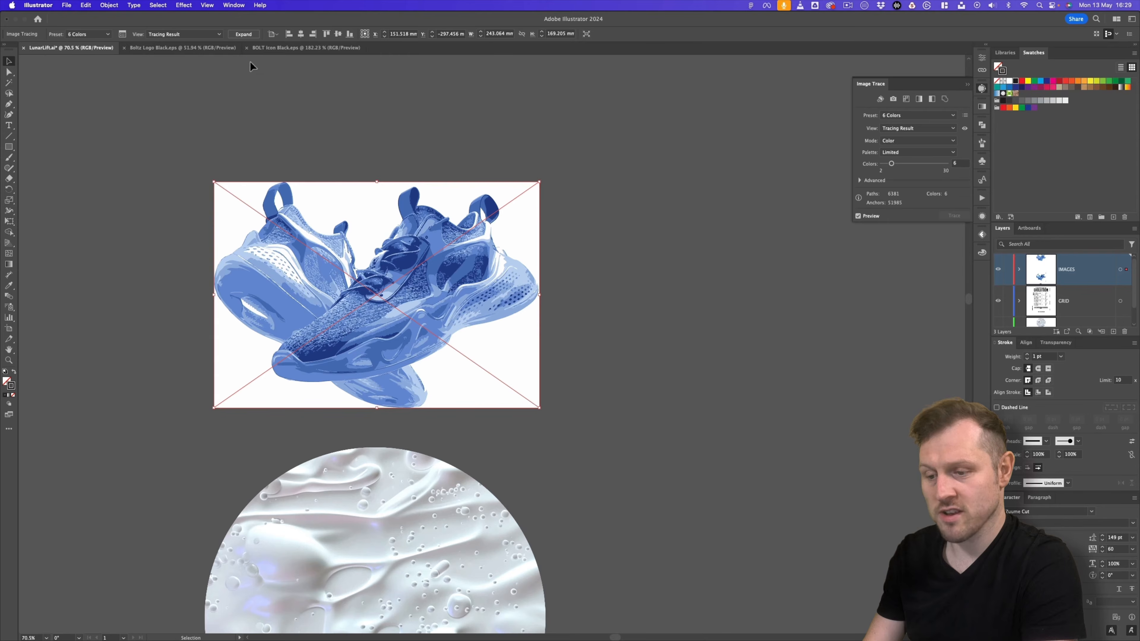
pyautogui.click(243, 34)
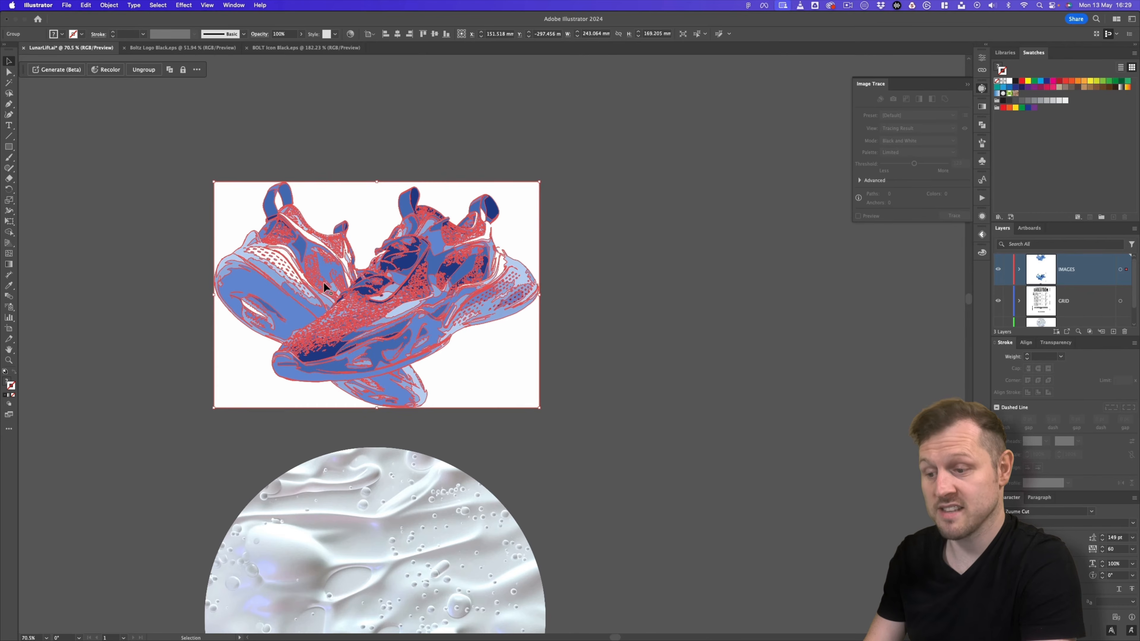
pyautogui.scroll(3, 323, 282)
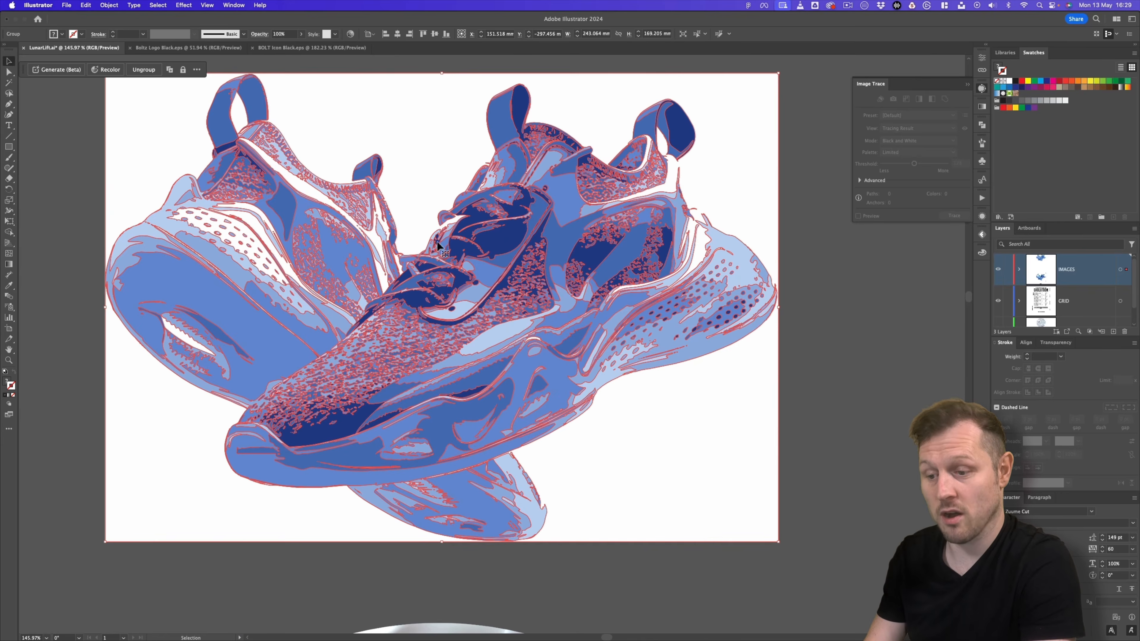
# Create a color group named Luna Swatch from the colors of the traced sneaker artwork
pyautogui.click(865, 351)
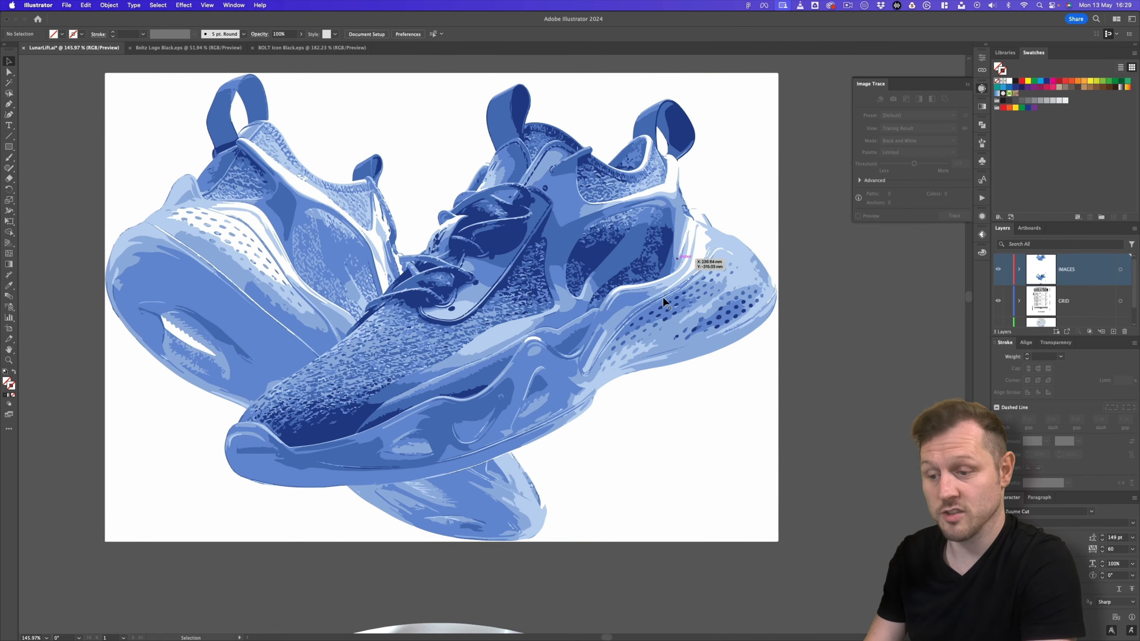
pyautogui.click(657, 327)
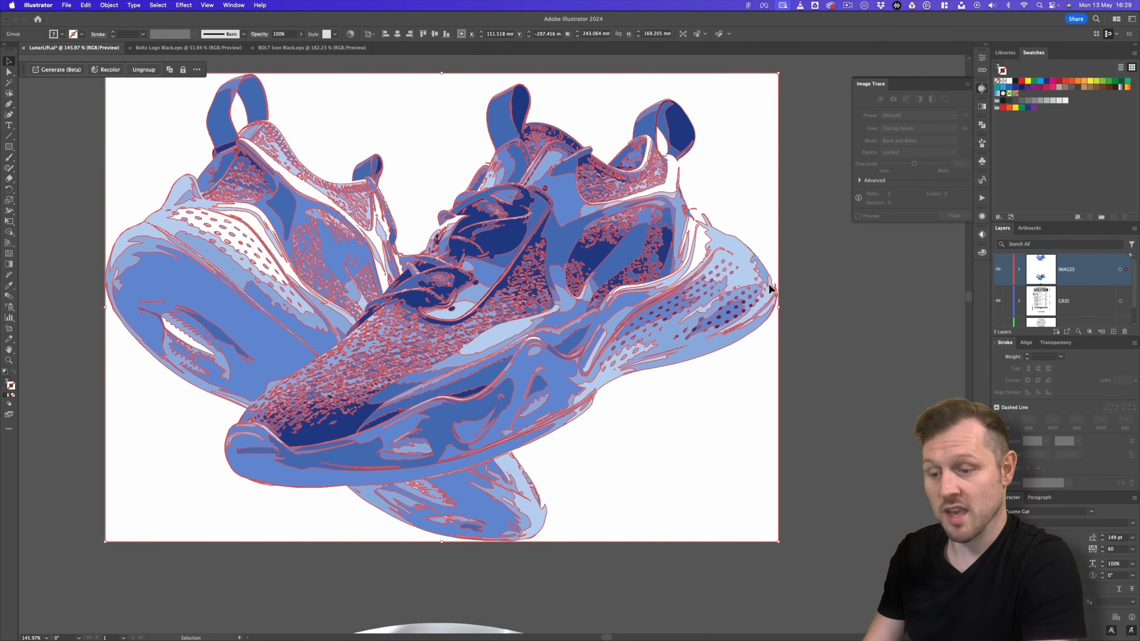
pyautogui.click(825, 289)
pyautogui.moveTo(578, 256); pyautogui.dragTo(597, 266)
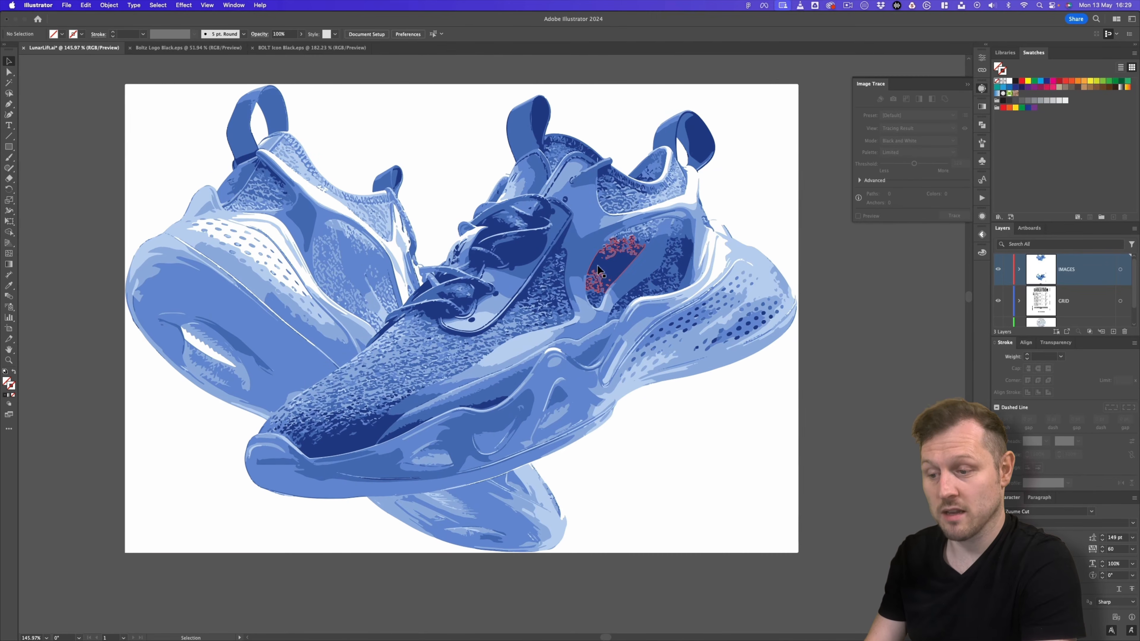
pyautogui.click(598, 271)
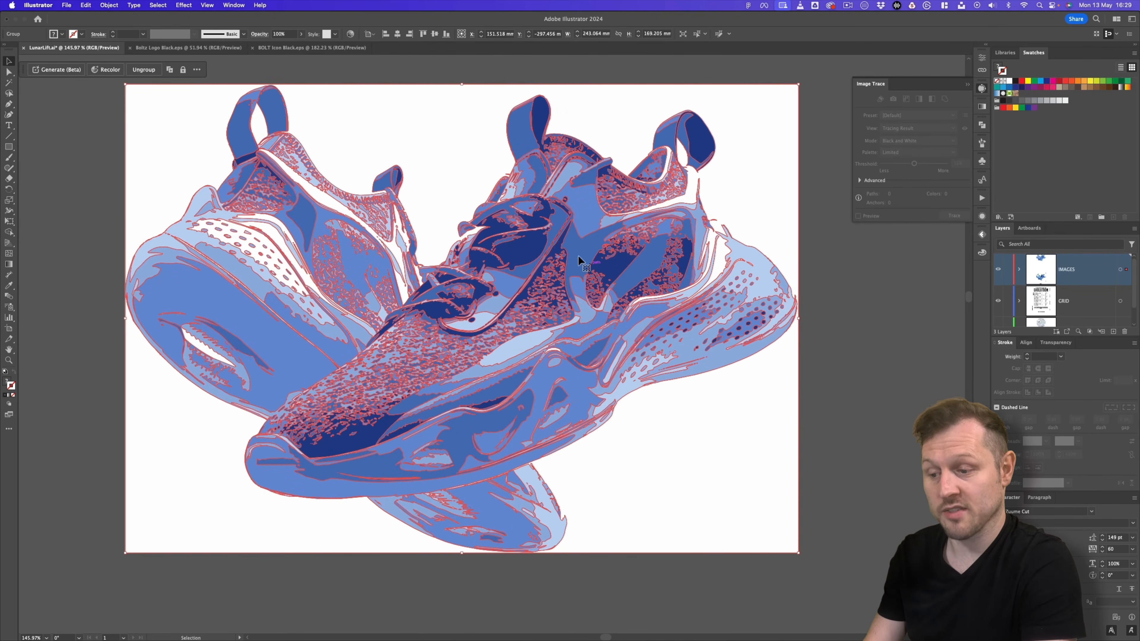
pyautogui.click(1133, 53)
pyautogui.click(1101, 67)
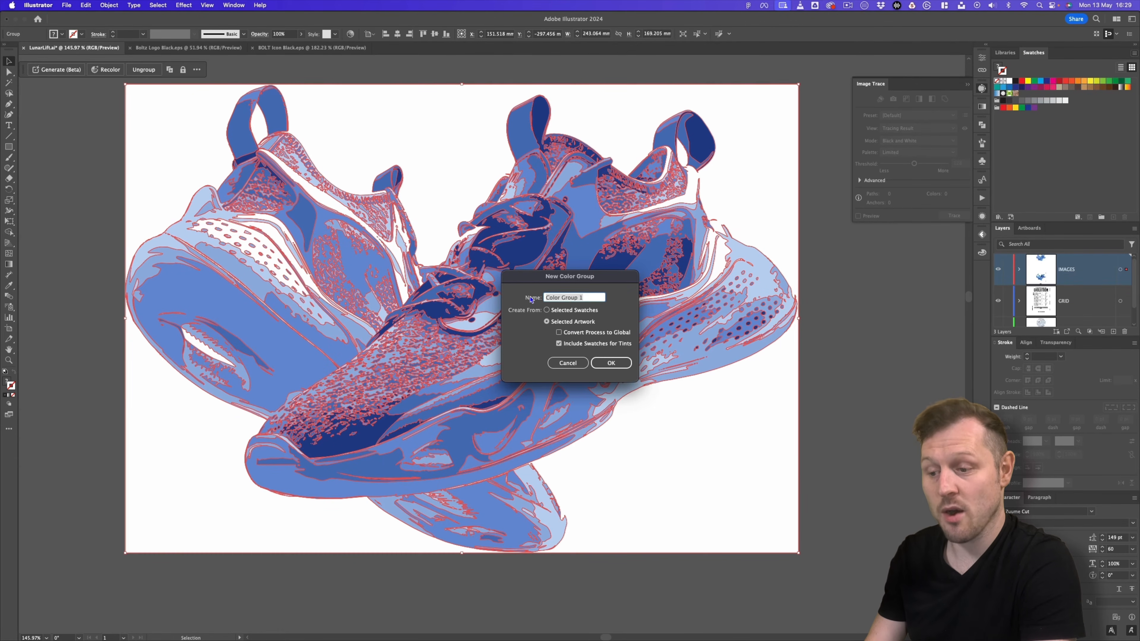
pyautogui.write('Luna Sw')
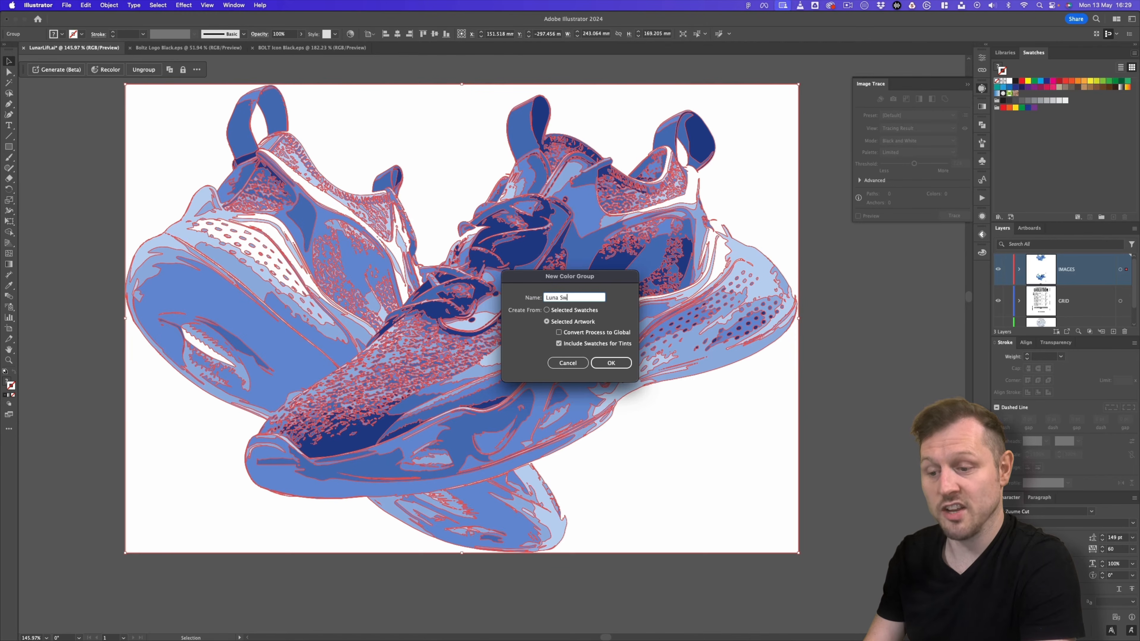
pyautogui.write('atch')
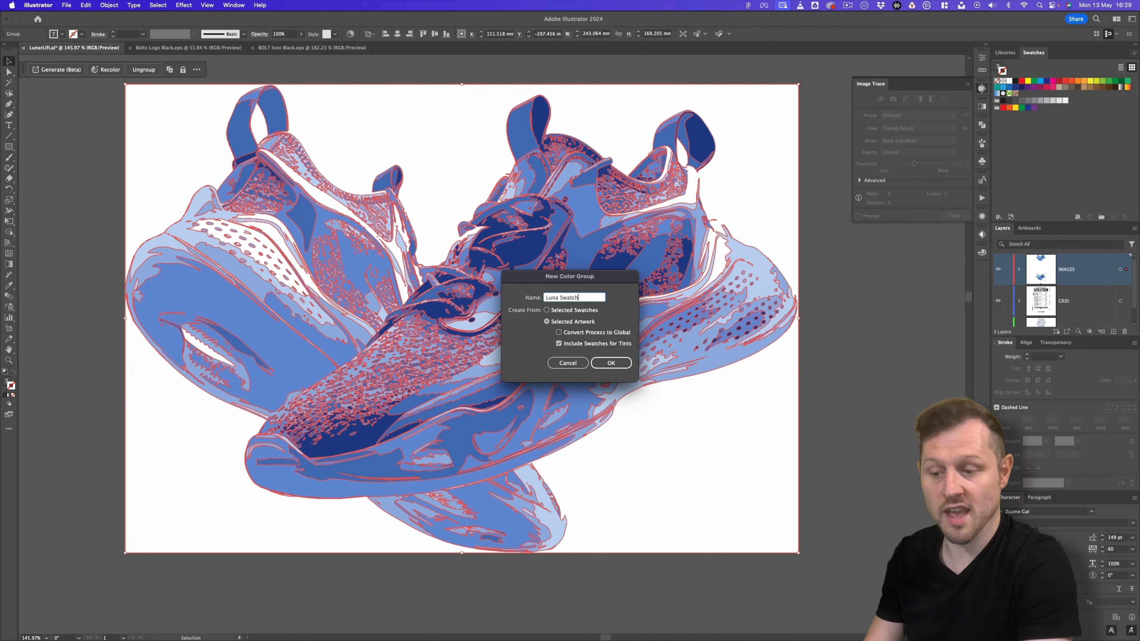
pyautogui.click(610, 364)
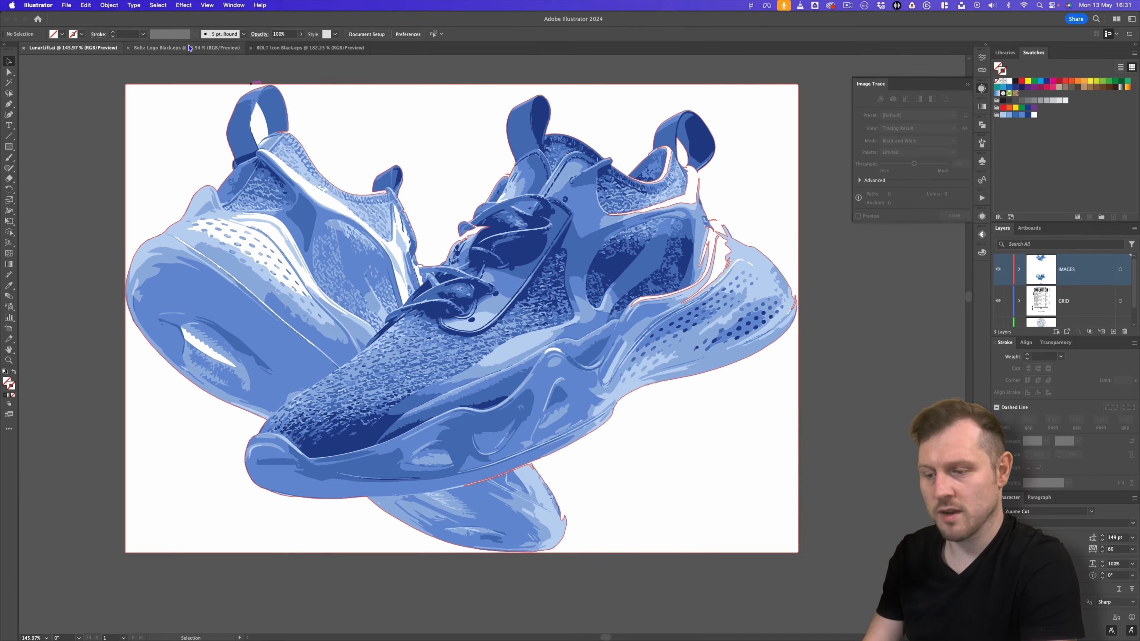
# Switch to Trim View and frame the whole poster in view
pyautogui.click(207, 5)
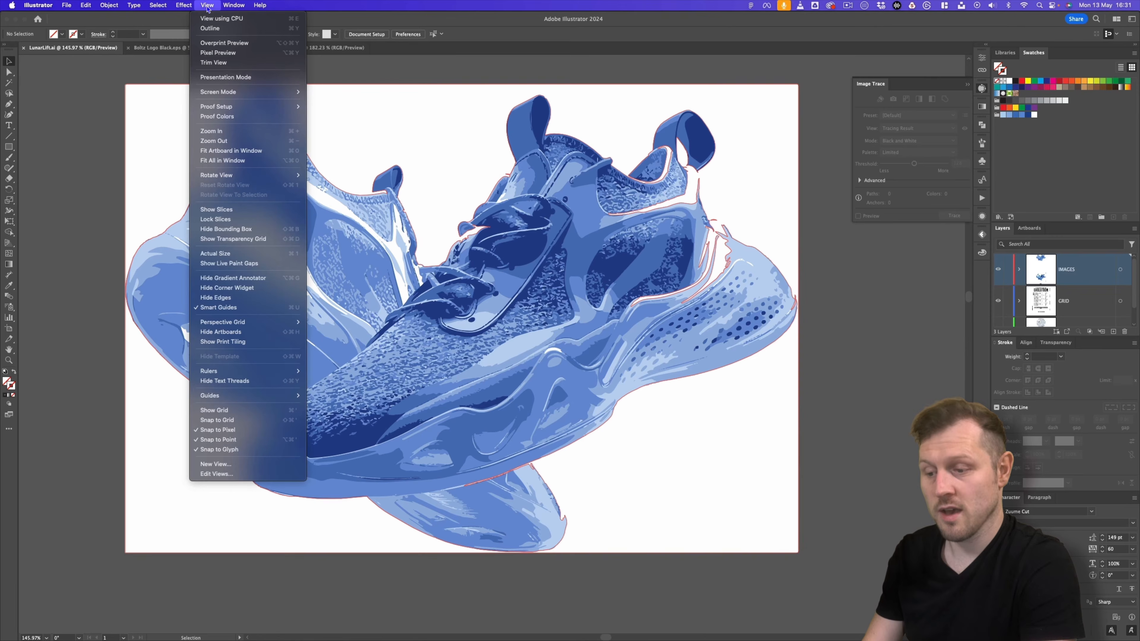
pyautogui.click(222, 63)
pyautogui.press('z')
pyautogui.moveTo(591, 306); pyautogui.dragTo(412, 433)
pyautogui.moveTo(527, 436); pyautogui.dragTo(486, 88)
pyautogui.moveTo(560, 225); pyautogui.dragTo(634, 187)
pyautogui.moveTo(592, 263); pyautogui.dragTo(612, 235)
pyautogui.press('v')
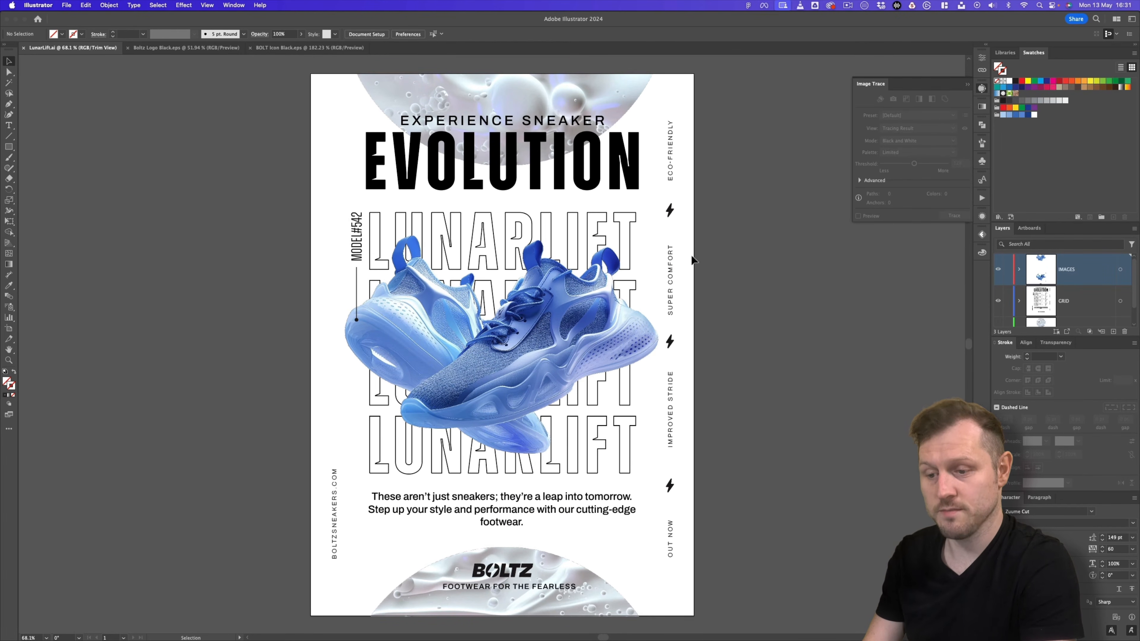
# Fill the EVOLUTION heading with the dark blue from the Luna Swatch color group
pyautogui.click(564, 168)
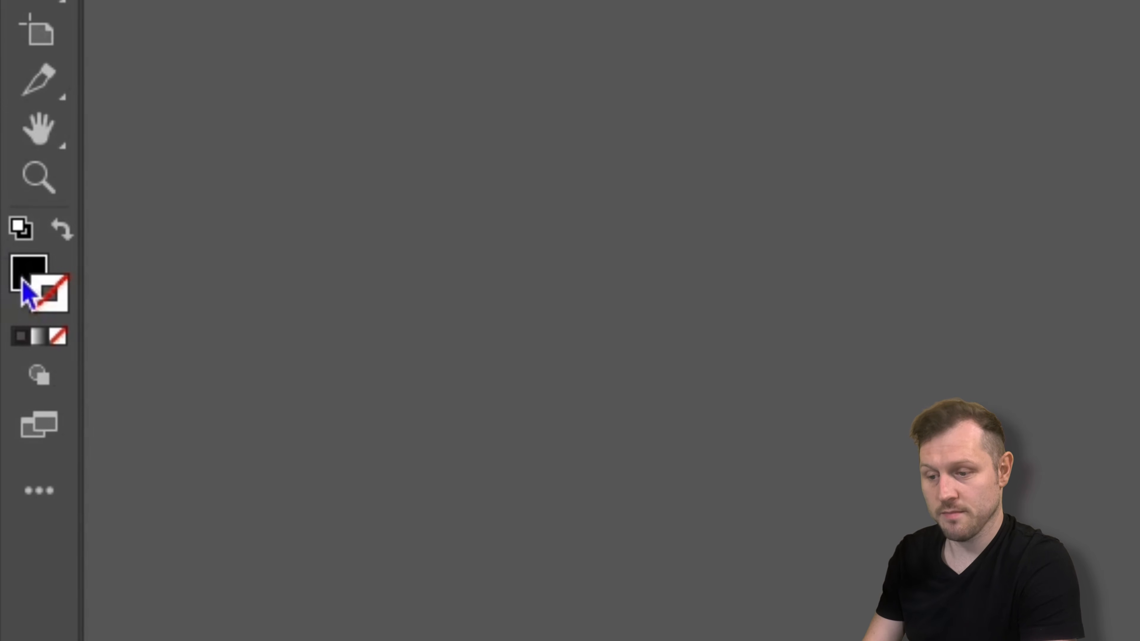
pyautogui.click(22, 280)
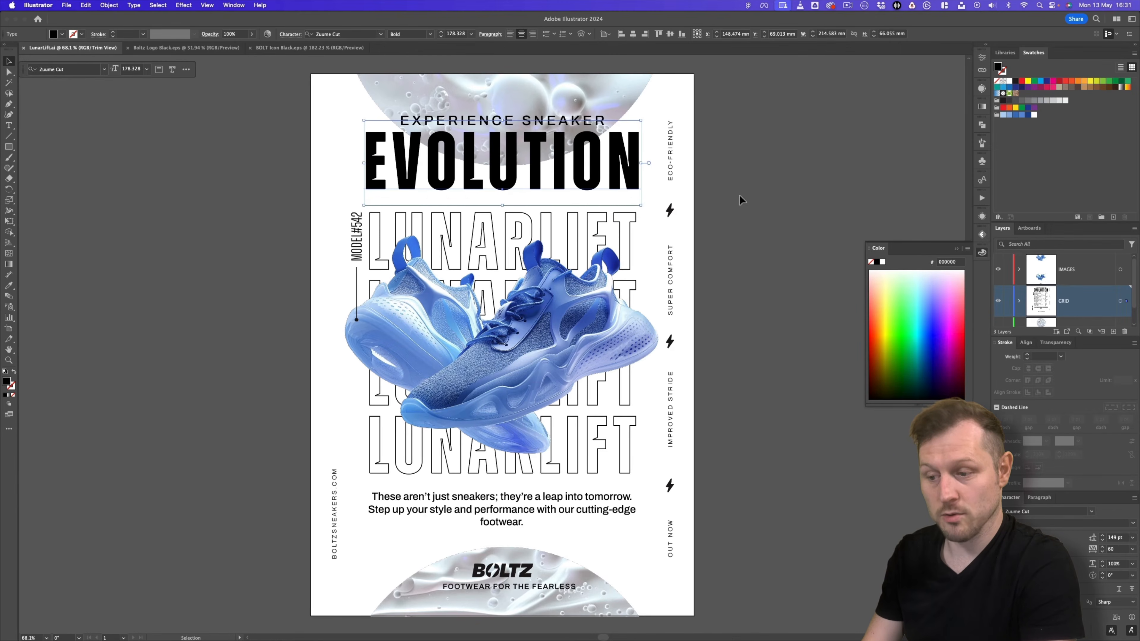
pyautogui.click(1028, 115)
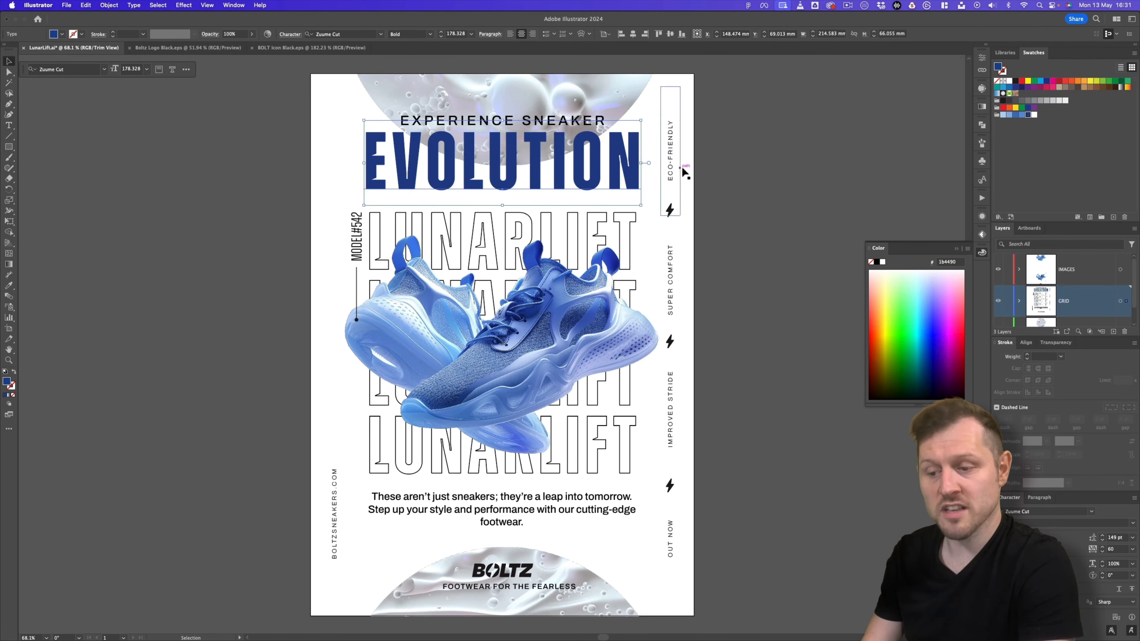
# Use the Color Guide to recolor the EVOLUTION heading with the darker navy shade 041b5b
pyautogui.click(234, 5)
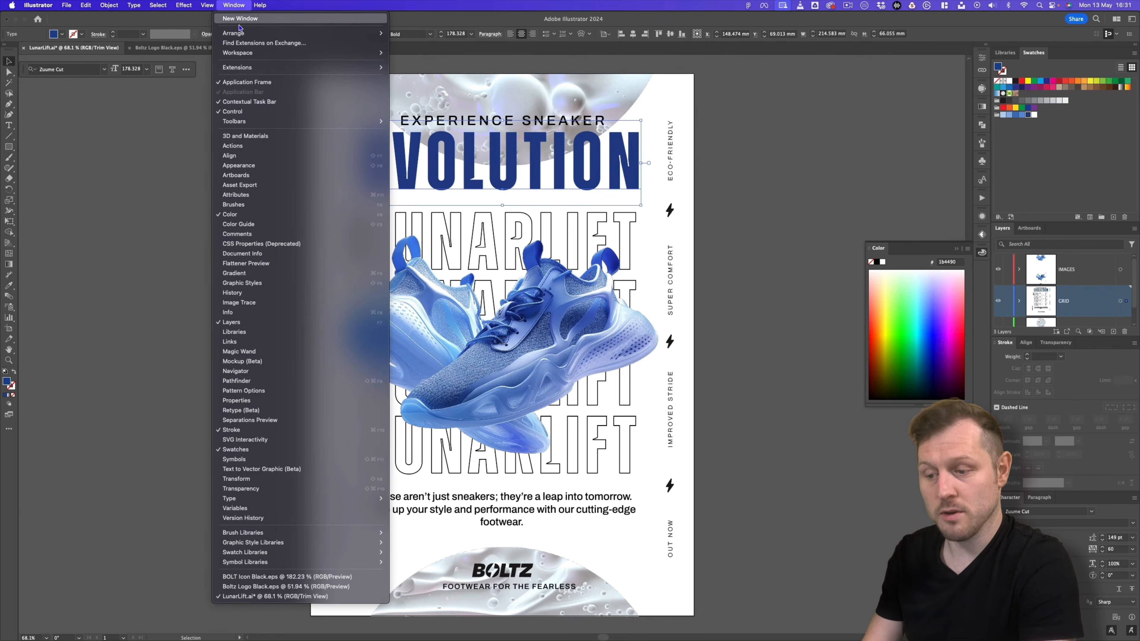
pyautogui.click(317, 224)
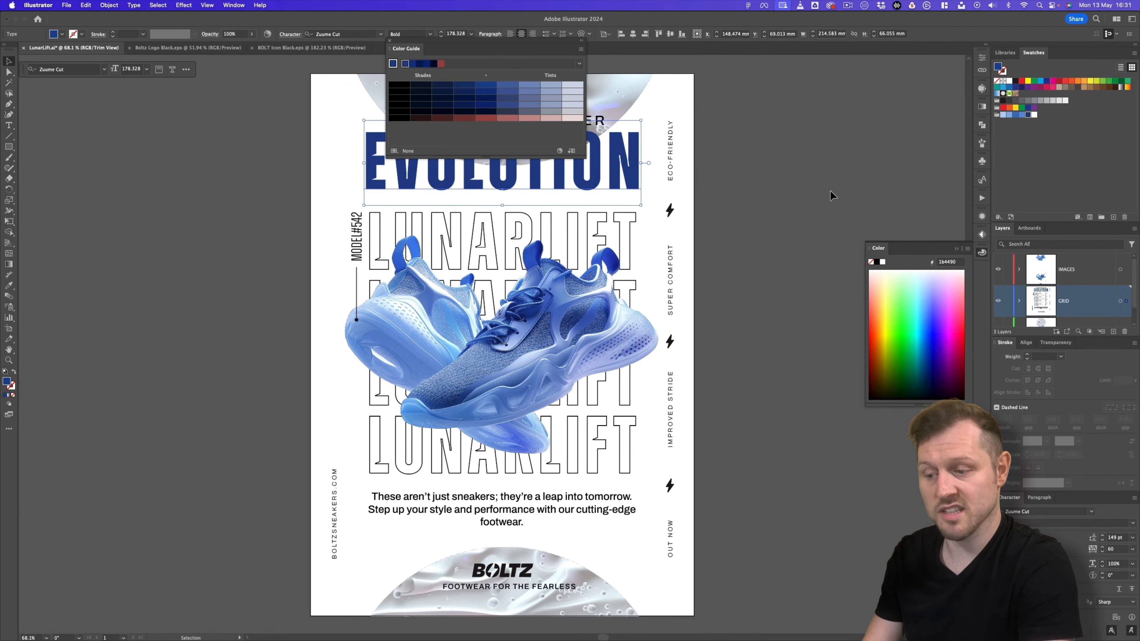
pyautogui.moveTo(464, 45); pyautogui.dragTo(790, 156)
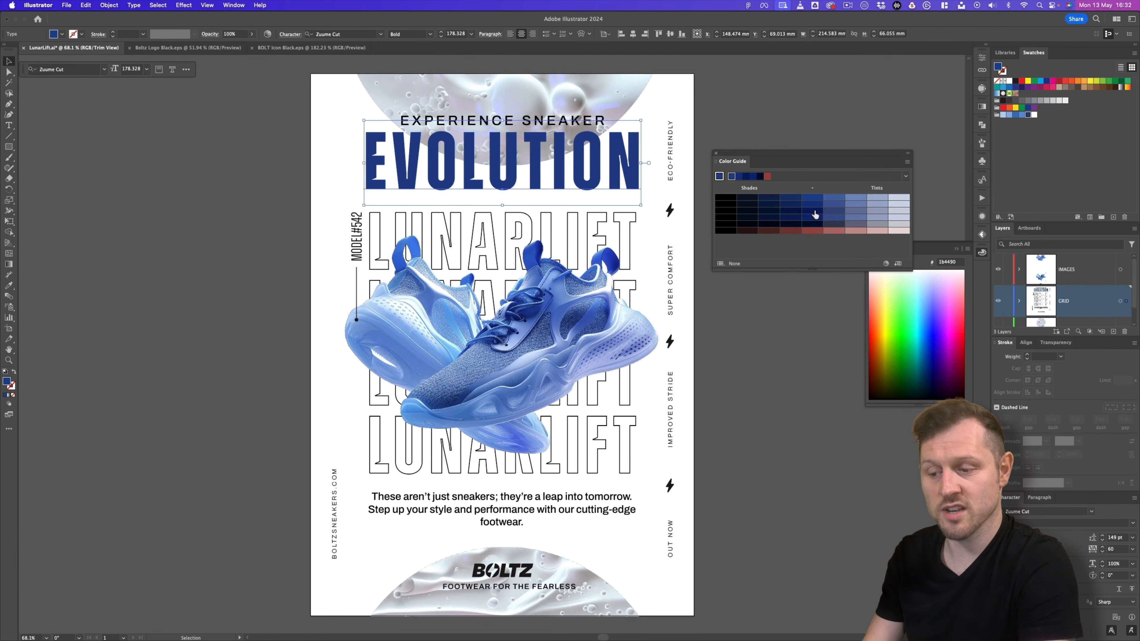
pyautogui.click(791, 211)
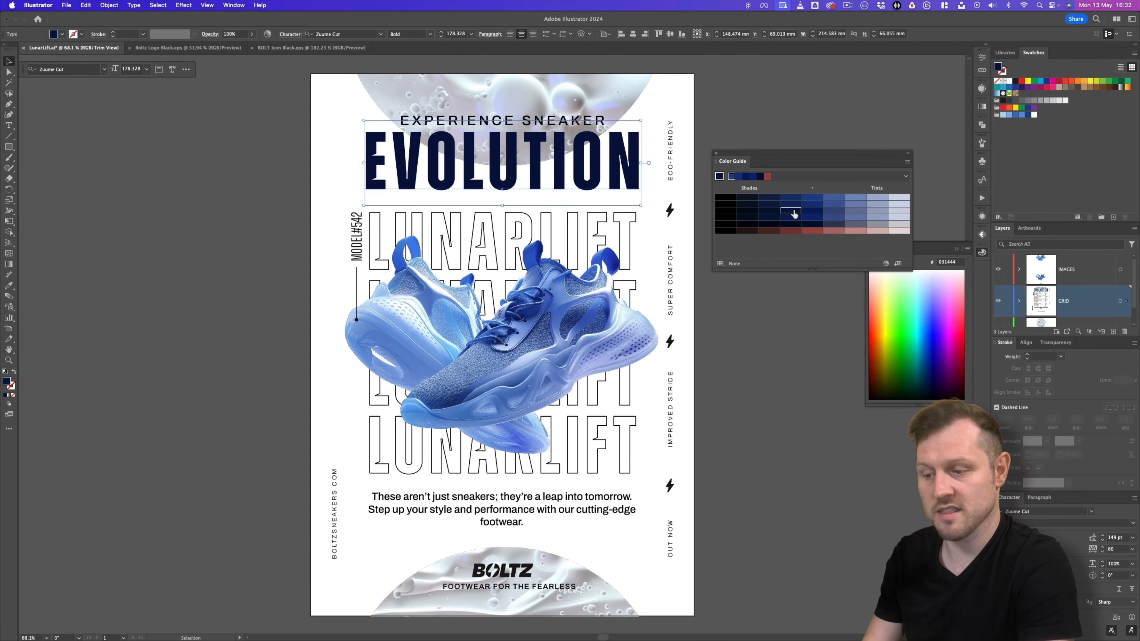
pyautogui.click(813, 212)
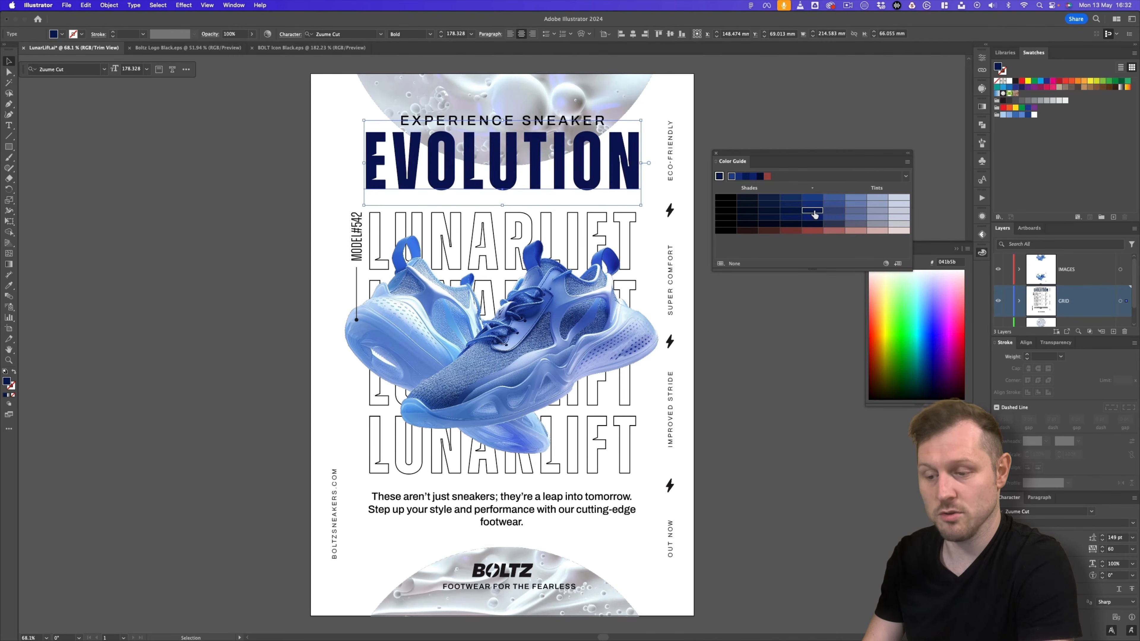
# Save the heading's navy fill as a global process swatch named Dark Navy, and put away the Color and Color Guide panels
pyautogui.click(1134, 52)
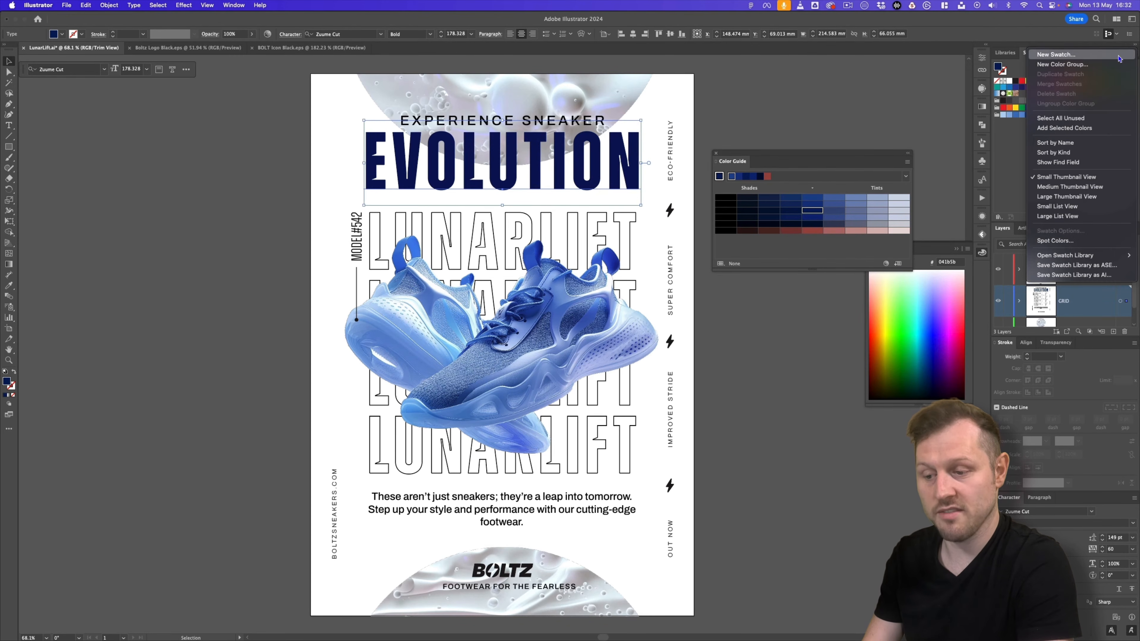
pyautogui.click(1055, 54)
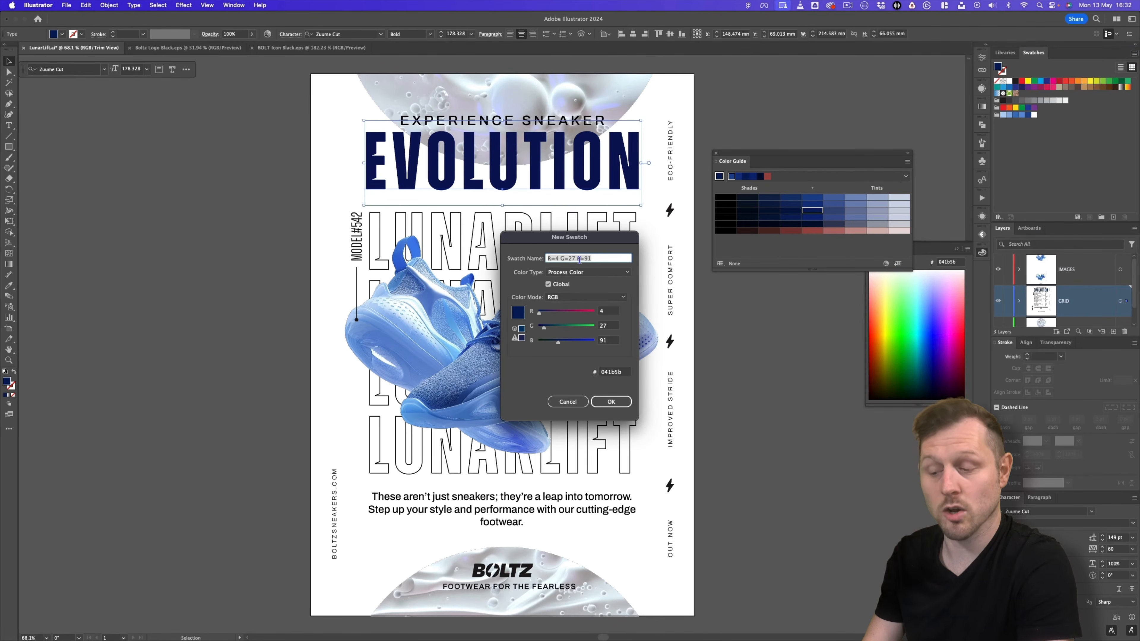
pyautogui.write('Dark Navy')
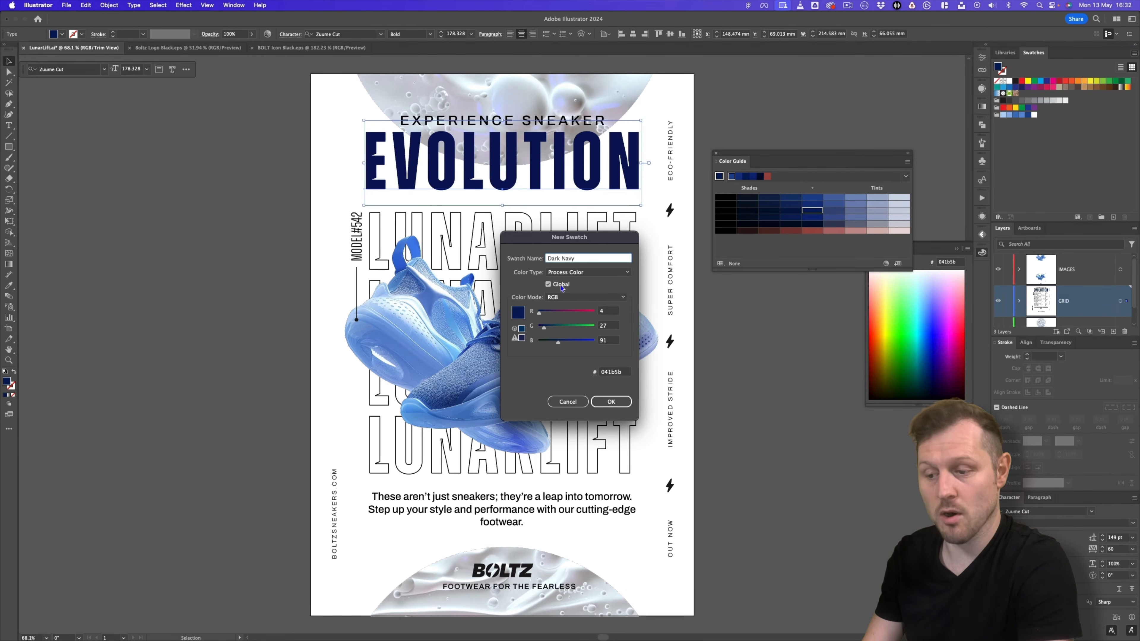
pyautogui.click(604, 398)
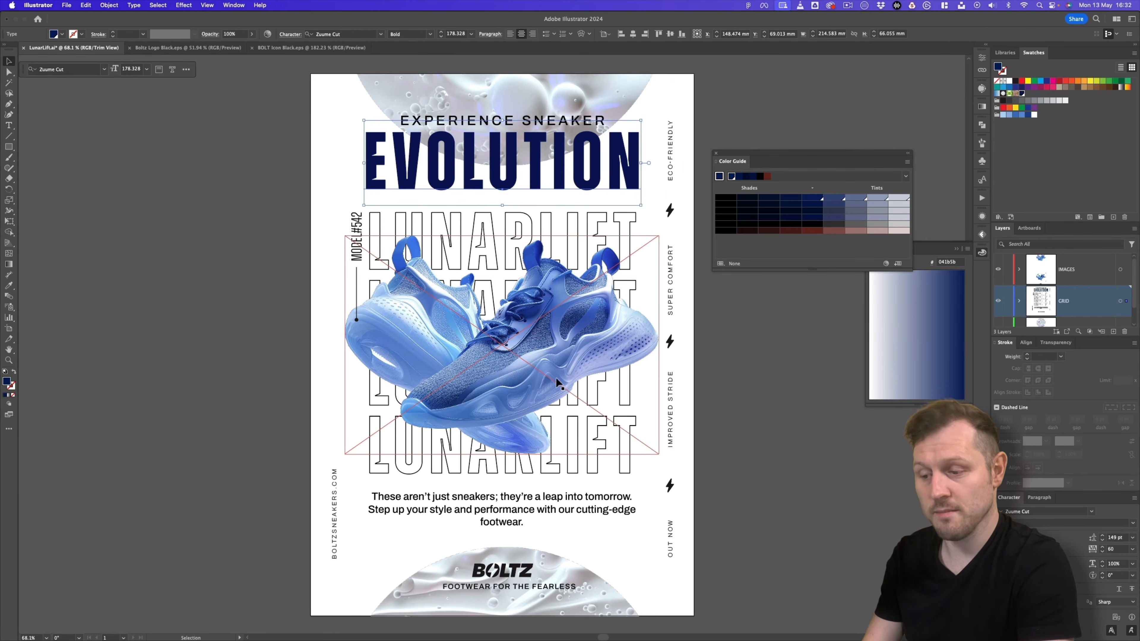
pyautogui.click(955, 249)
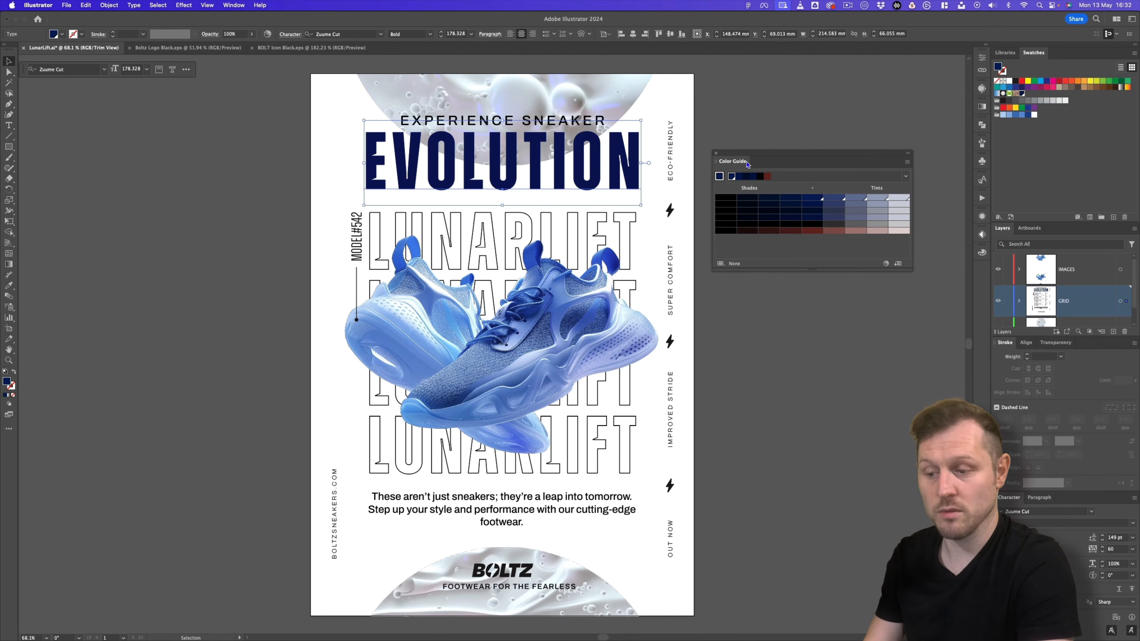
pyautogui.click(715, 153)
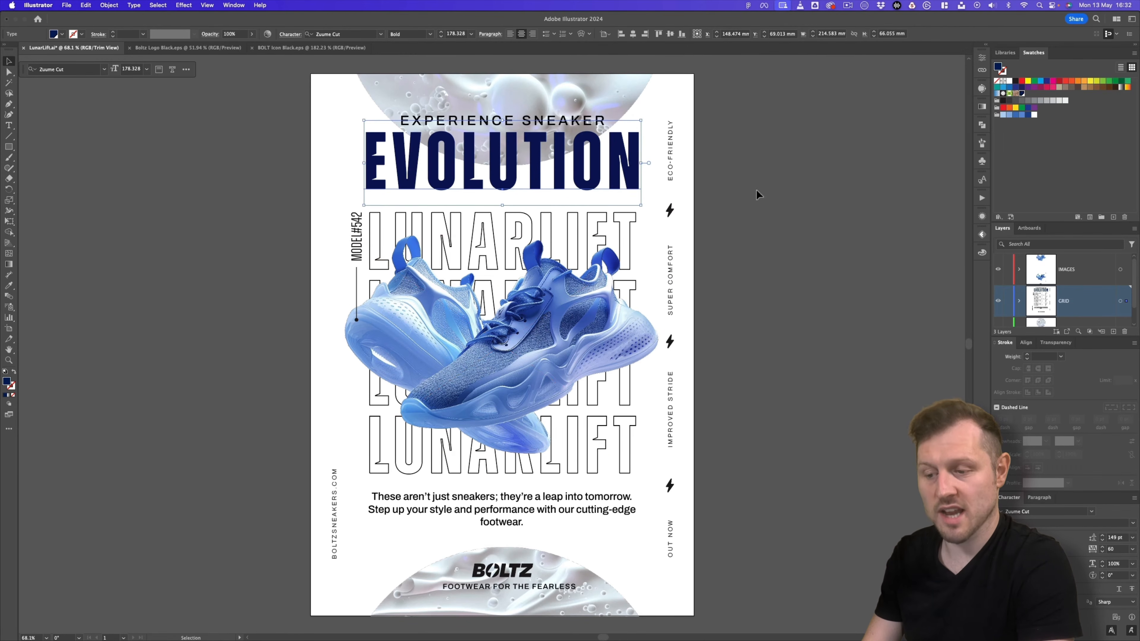
pyautogui.click(772, 189)
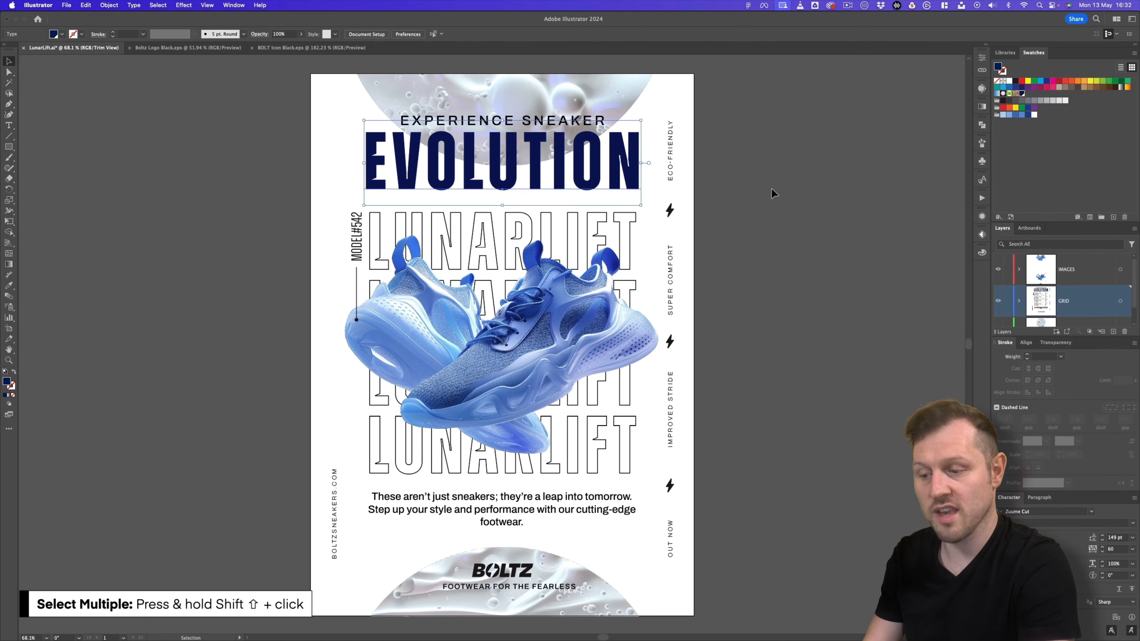
# Fill the Experience Sneaker line, body paragraph, footer tagline and model number text with the Dark Navy swatch
pyautogui.click(561, 126)
pyautogui.keyDown('shift'); pyautogui.click(531, 514); pyautogui.keyUp('shift')
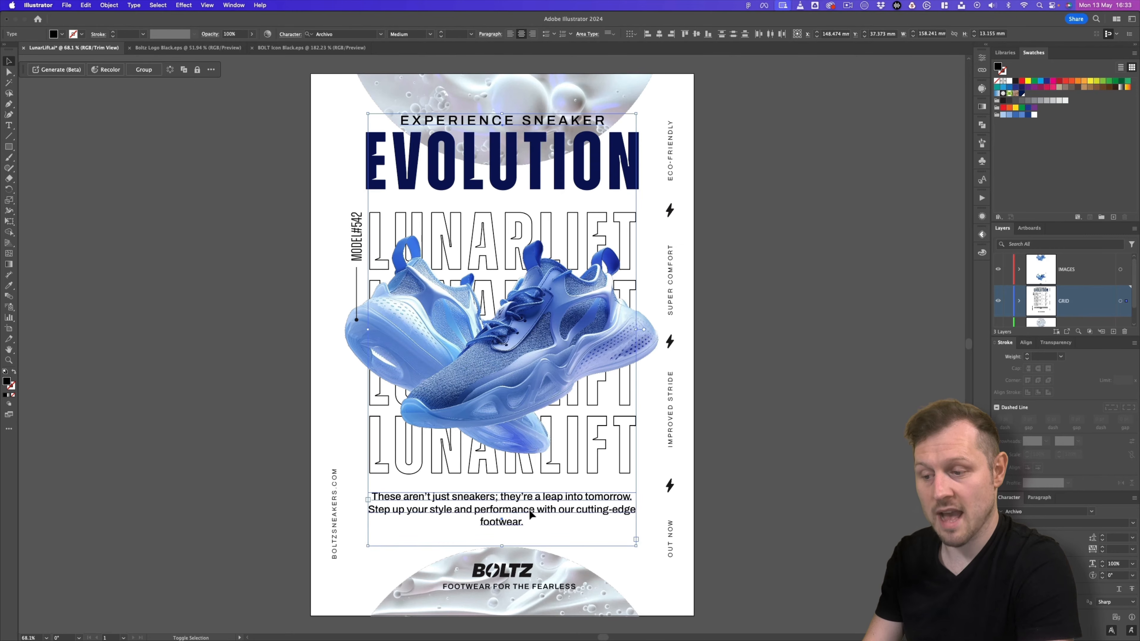
pyautogui.keyDown('shift'); pyautogui.click(538, 590); pyautogui.keyUp('shift')
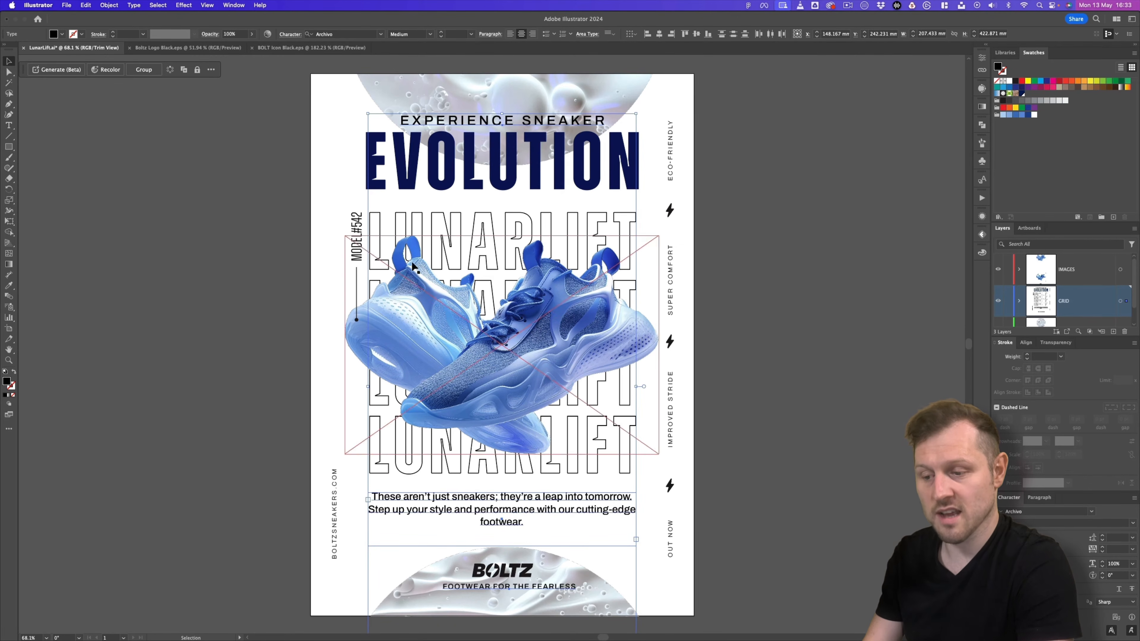
pyautogui.keyDown('shift'); pyautogui.click(362, 226); pyautogui.keyUp('shift')
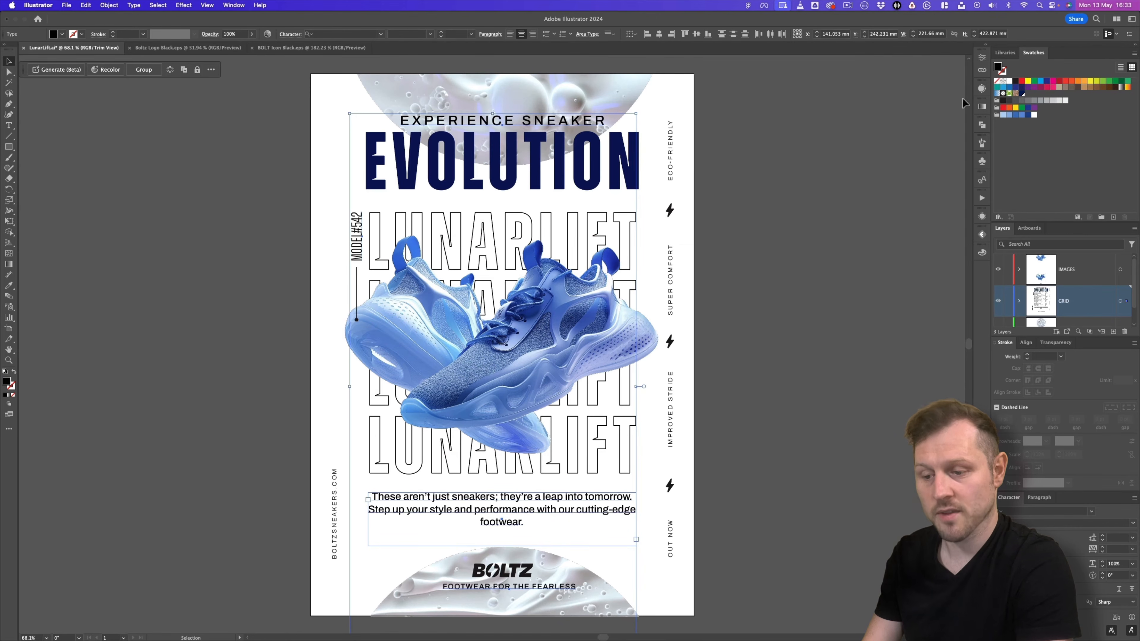
pyautogui.click(1022, 93)
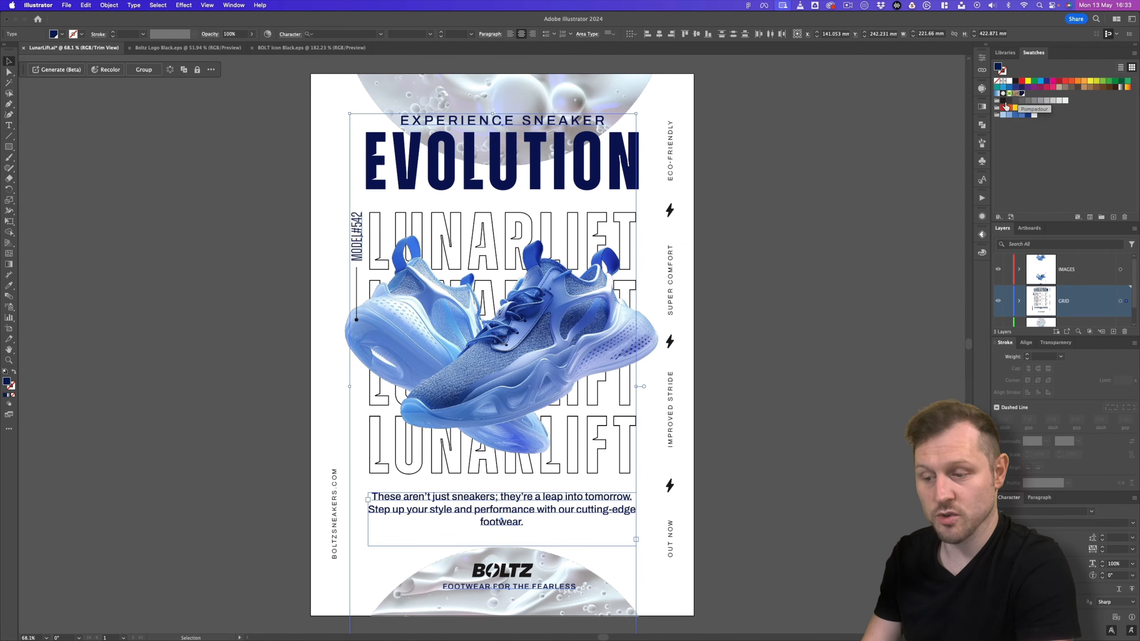
# Apply the Dark Navy swatch to the stroke of the model number callout line and close the Color panel
pyautogui.click(356, 286)
pyautogui.click(12, 387)
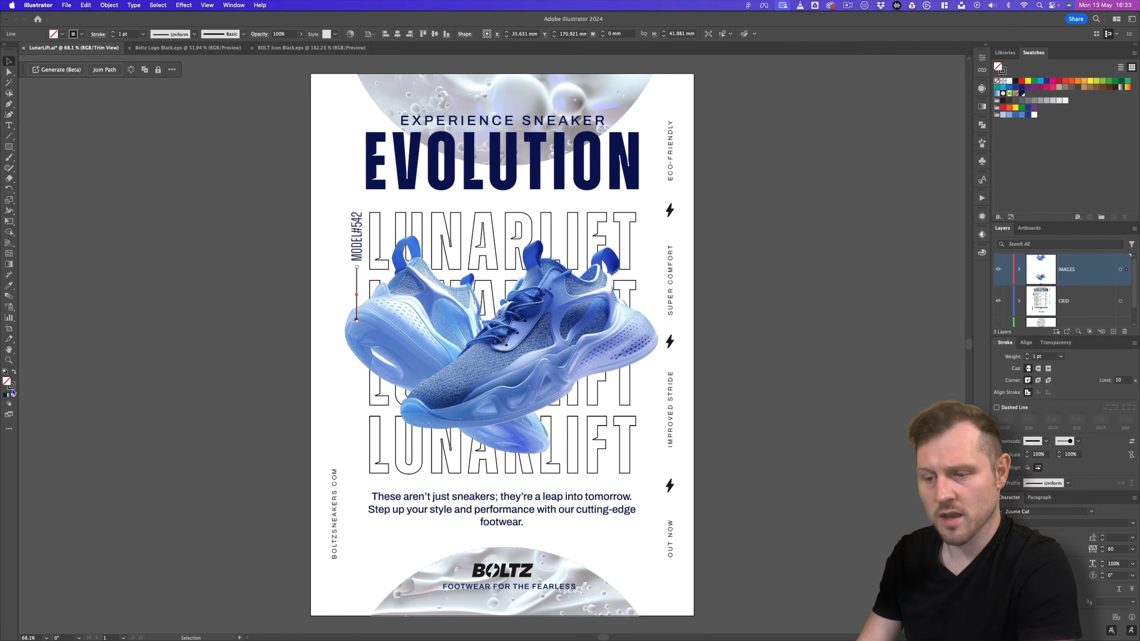
pyautogui.click(1022, 94)
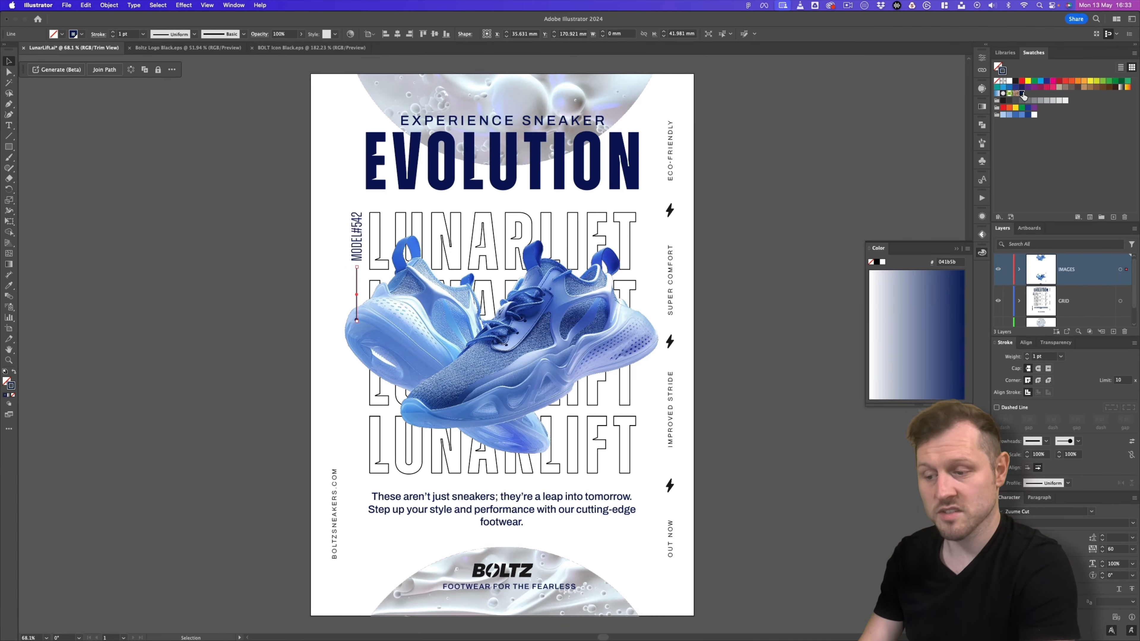
pyautogui.click(956, 248)
pyautogui.click(804, 212)
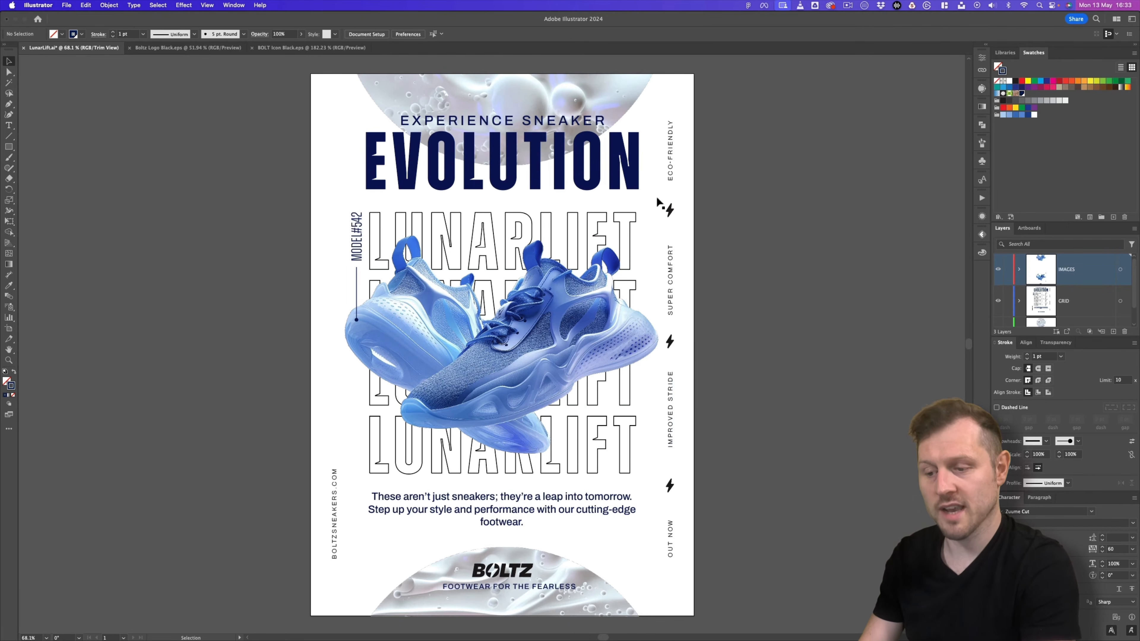
# Brighten the global Dark Navy swatch by raising its blue value to 119
pyautogui.doubleClick(1023, 94)
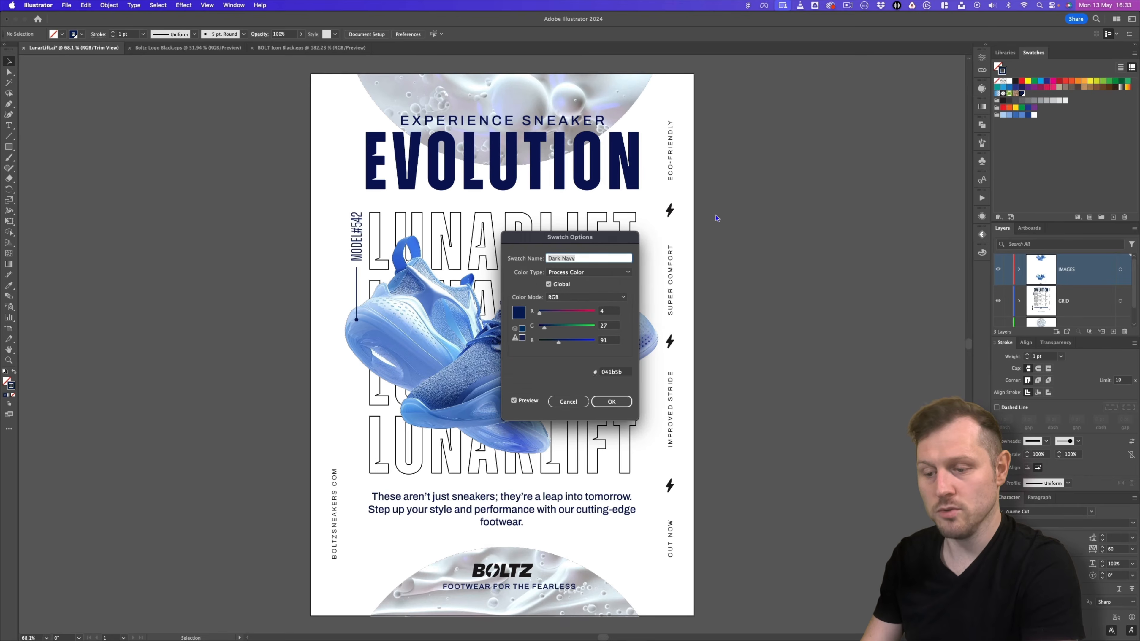
pyautogui.moveTo(561, 344); pyautogui.dragTo(564, 345)
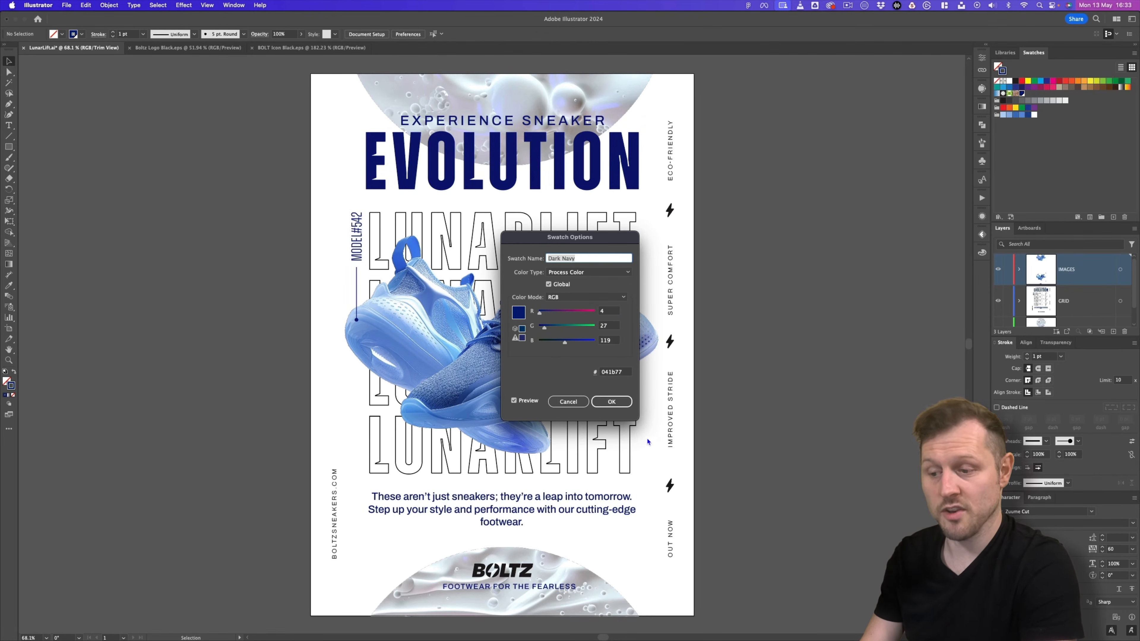
pyautogui.click(615, 404)
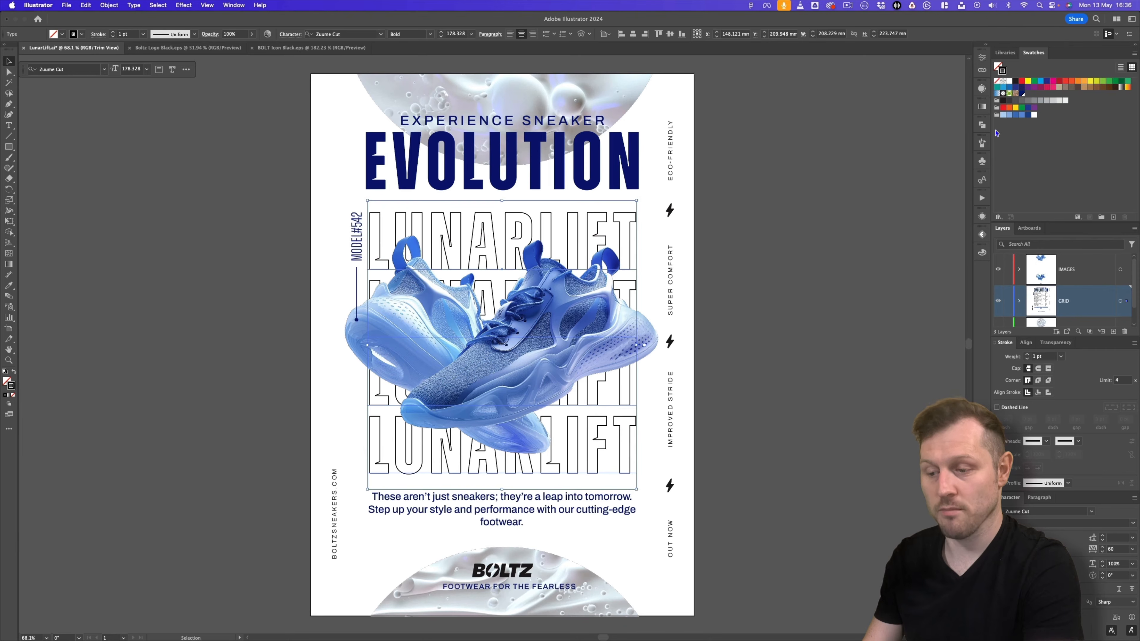
# Apply the light blue 8bb3e3 swatch to the outlined LUNARLIFT text's stroke and to the fill of the vertical side texts and website address
pyautogui.click(1010, 115)
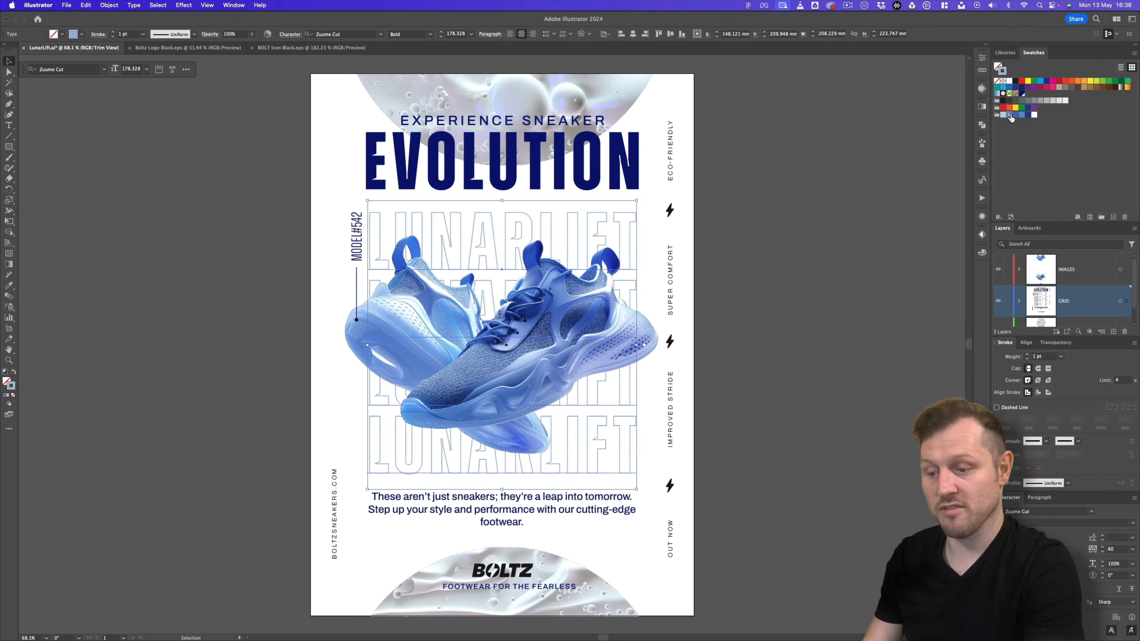
pyautogui.click(806, 245)
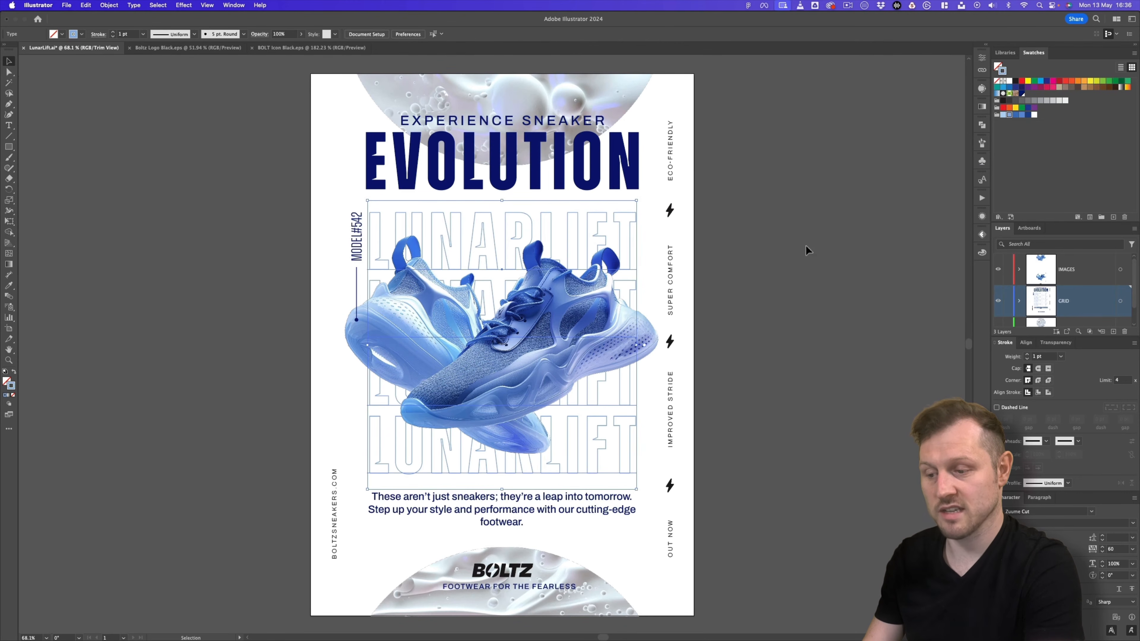
pyautogui.click(670, 152)
pyautogui.keyDown('shift'); pyautogui.click(672, 301); pyautogui.keyUp('shift')
pyautogui.keyDown('shift'); pyautogui.click(670, 443); pyautogui.keyUp('shift')
pyautogui.keyDown('shift'); pyautogui.click(673, 549); pyautogui.keyUp('shift')
pyautogui.keyDown('shift'); pyautogui.click(333, 516); pyautogui.keyUp('shift')
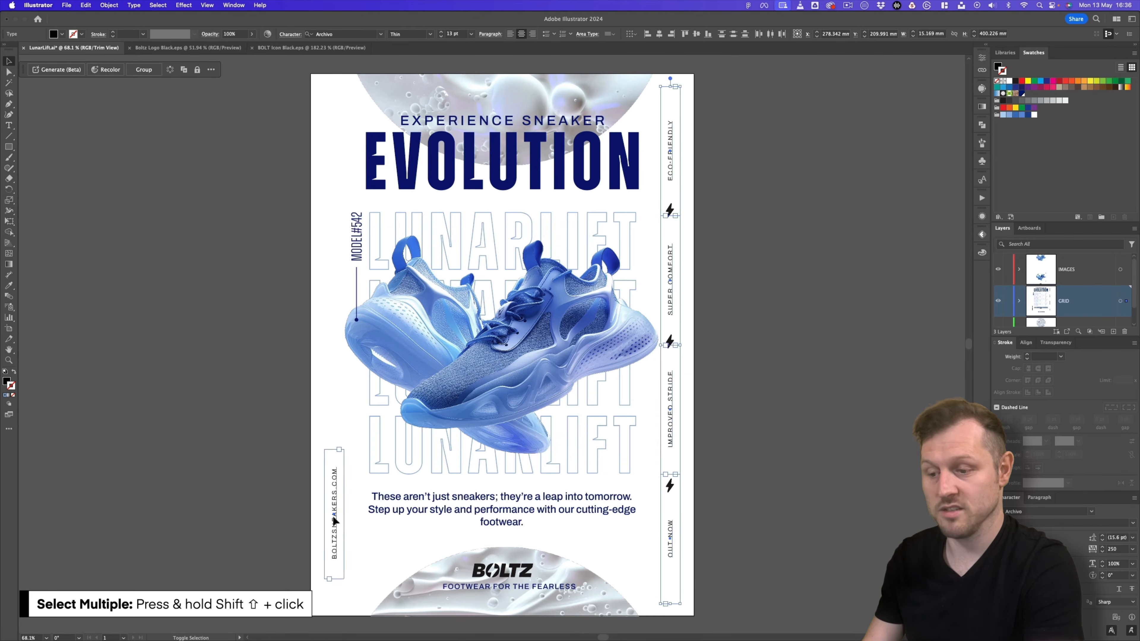
pyautogui.click(7, 383)
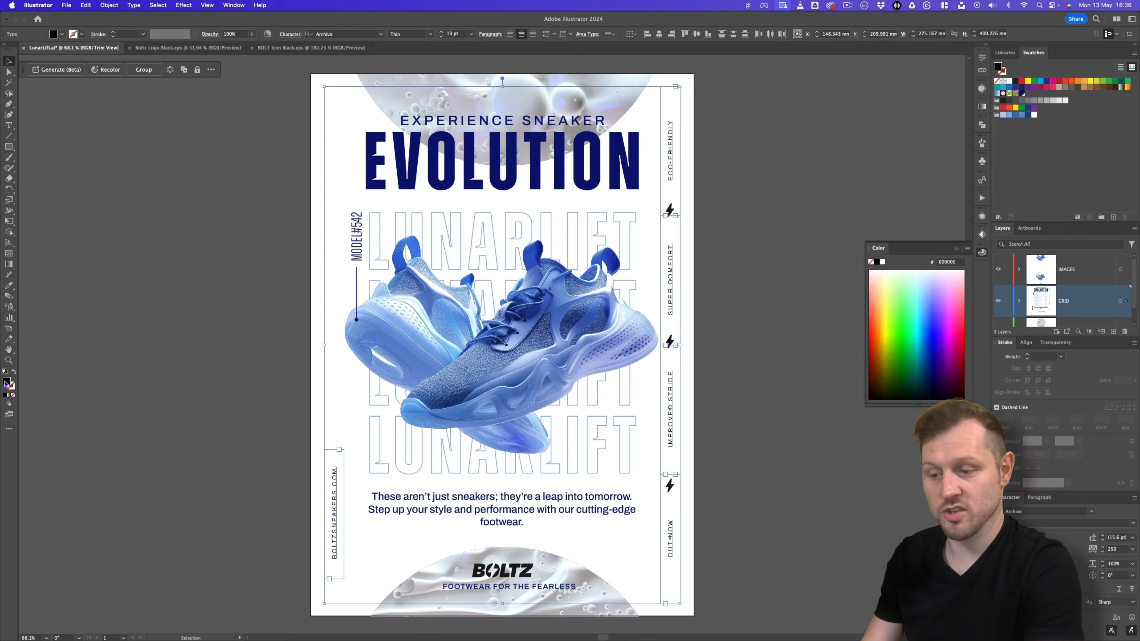
pyautogui.click(1009, 115)
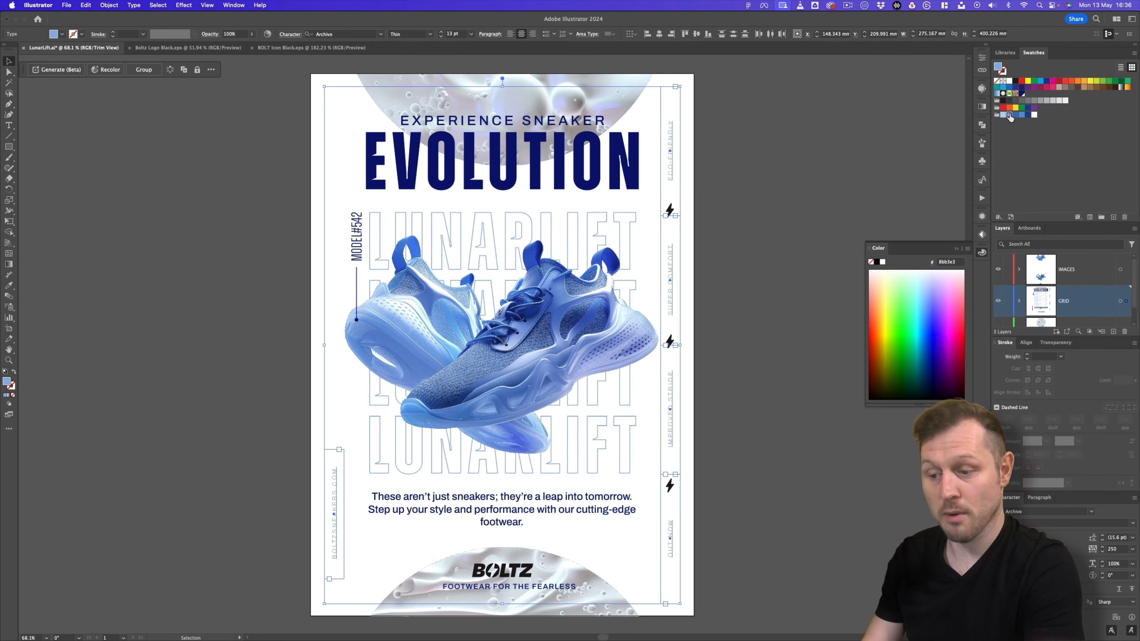
pyautogui.click(826, 147)
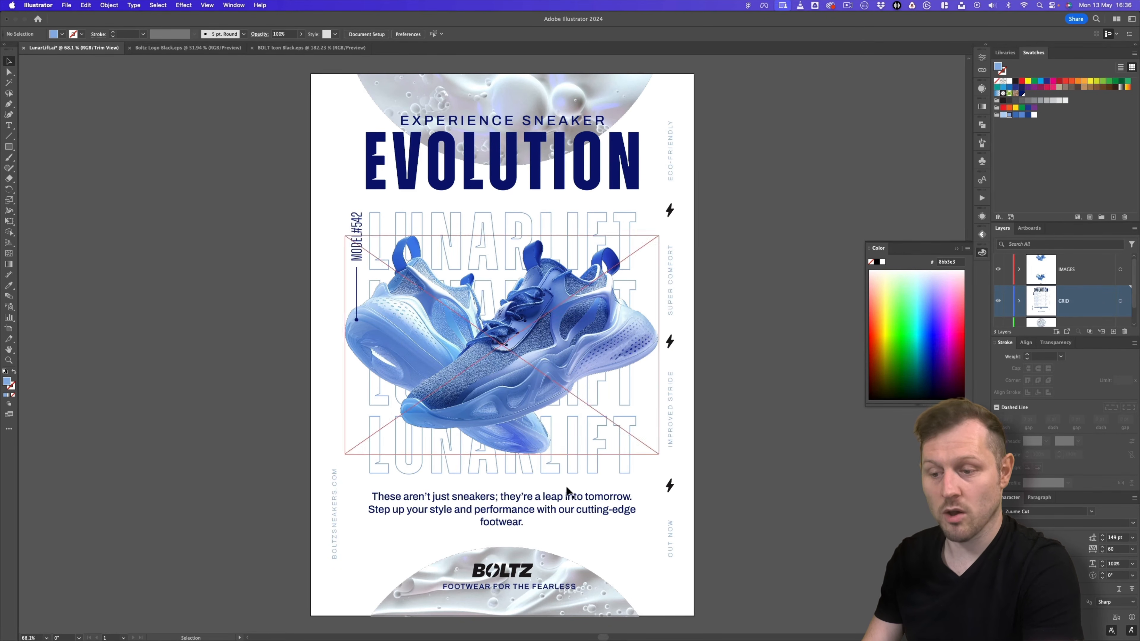
# Fill the BOLTZ logo and the three lightning bolt icons with the Dark Navy swatch and close the Color panel
pyautogui.click(529, 568)
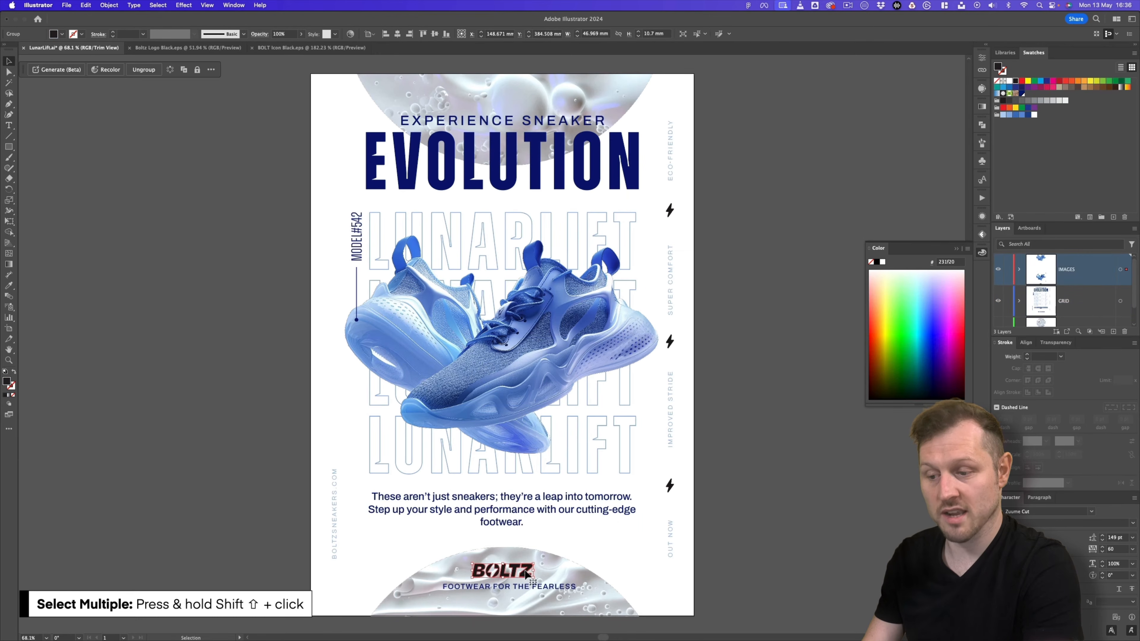
pyautogui.keyDown('shift'); pyautogui.click(671, 489); pyautogui.keyUp('shift')
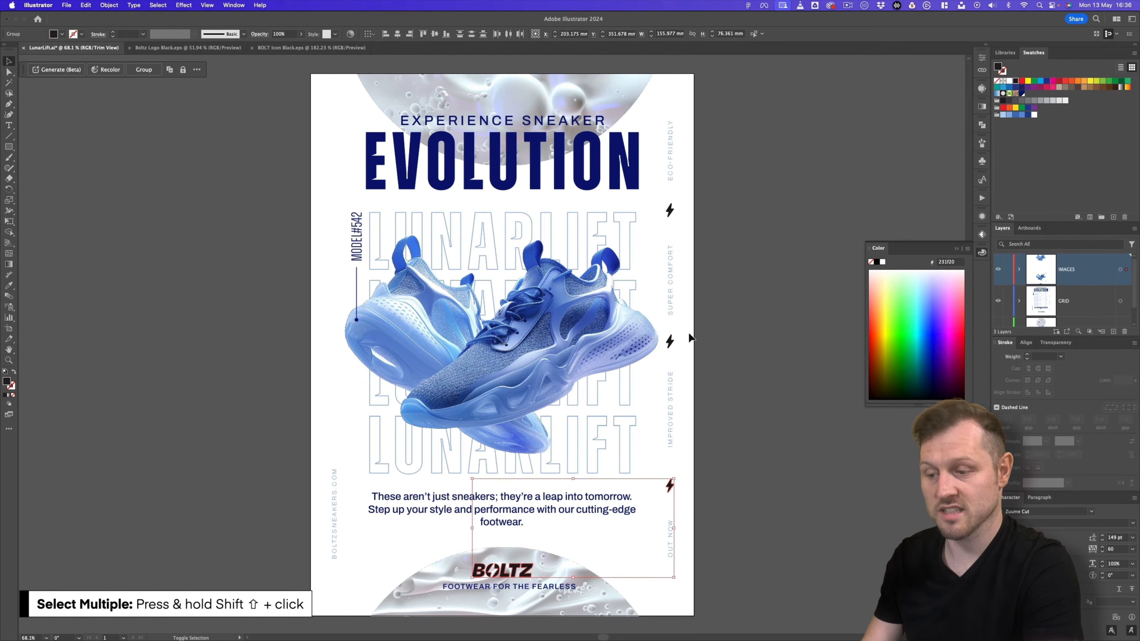
pyautogui.keyDown('shift'); pyautogui.click(671, 340); pyautogui.keyUp('shift')
pyautogui.keyDown('shift'); pyautogui.click(669, 209); pyautogui.keyUp('shift')
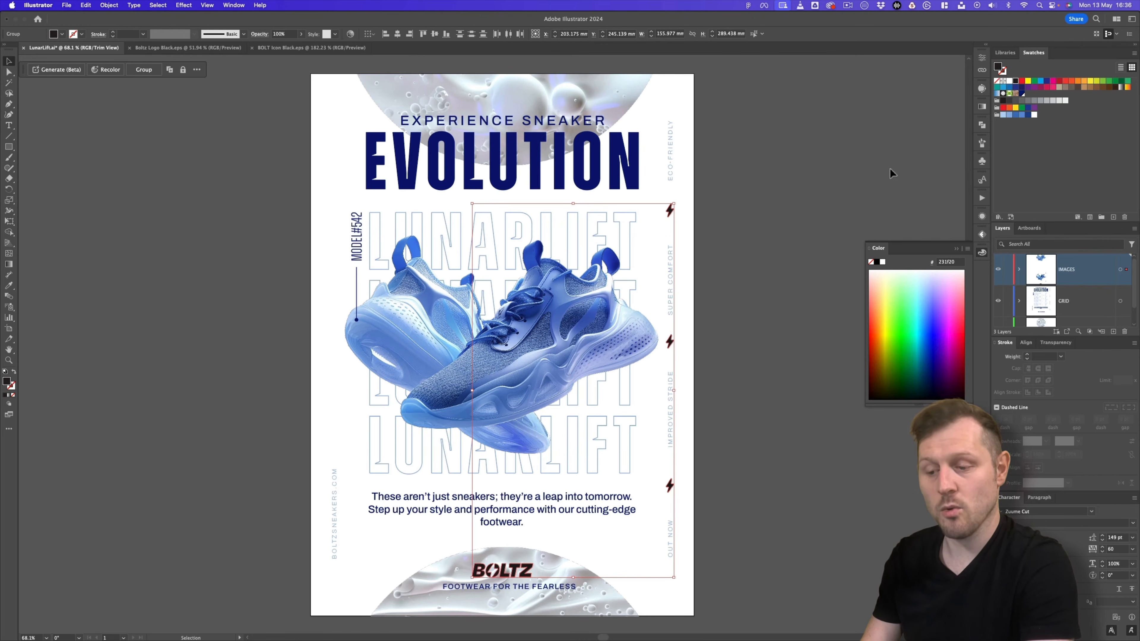
pyautogui.click(1022, 95)
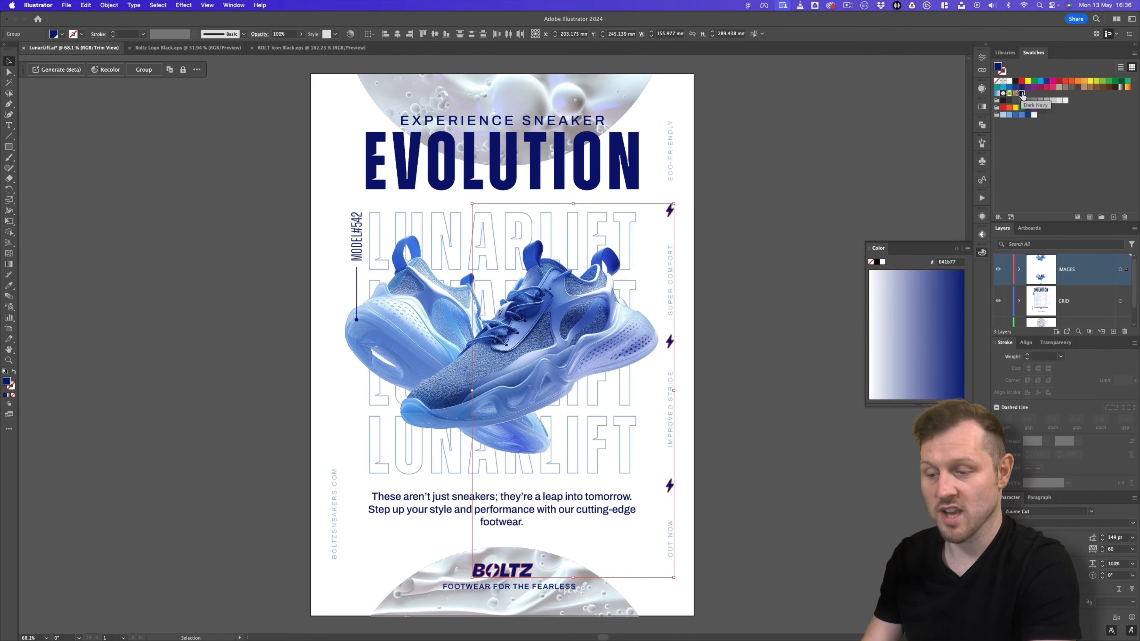
pyautogui.click(879, 226)
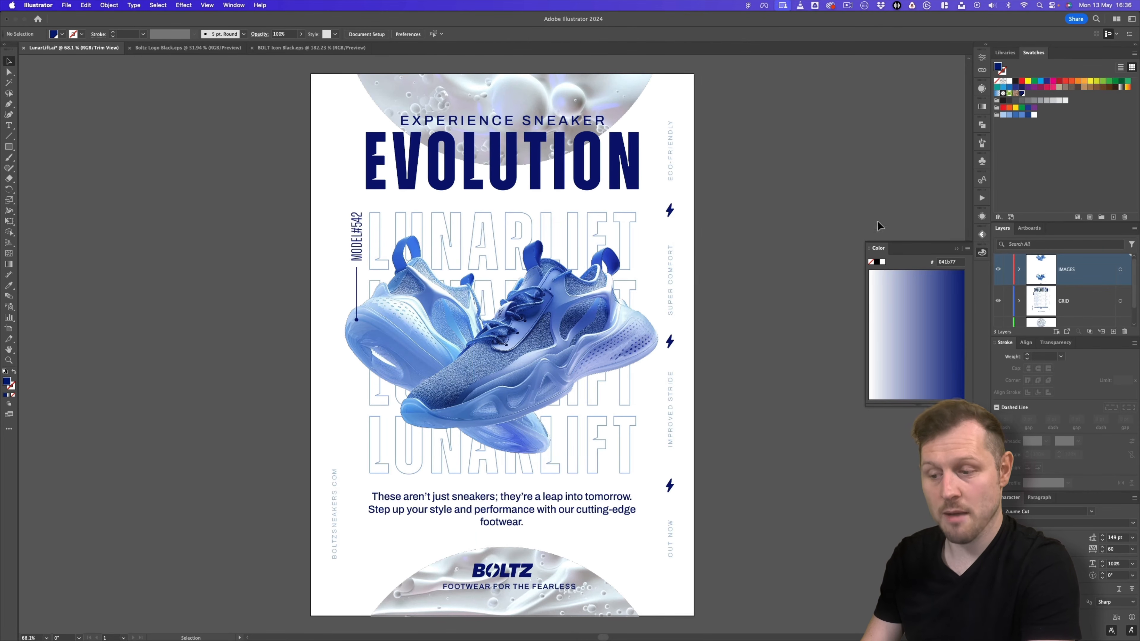
pyautogui.click(956, 248)
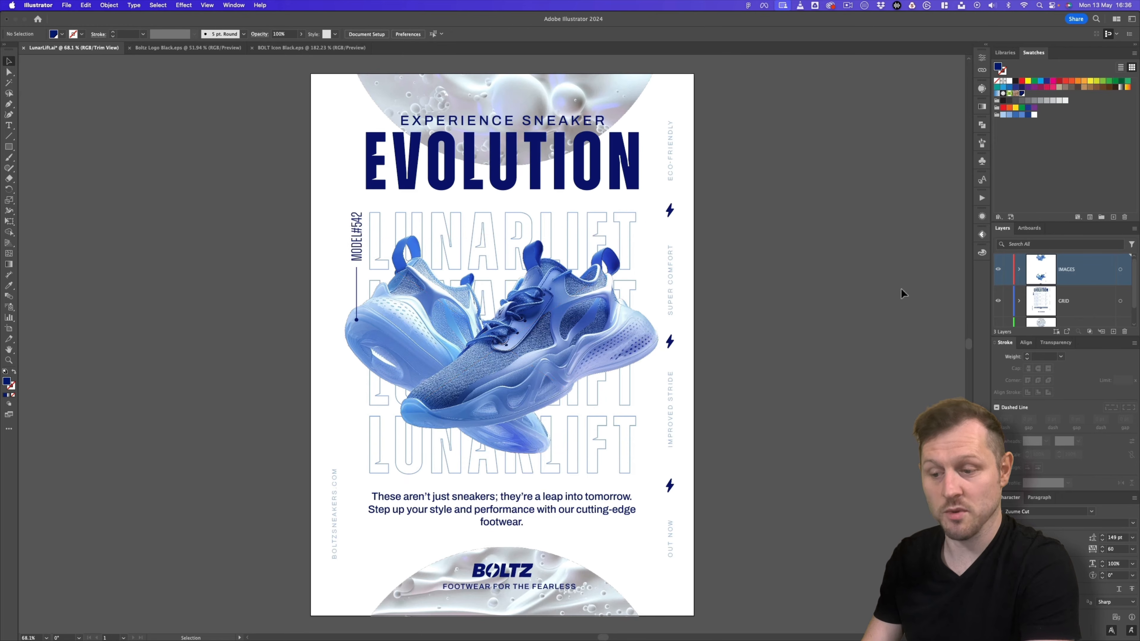
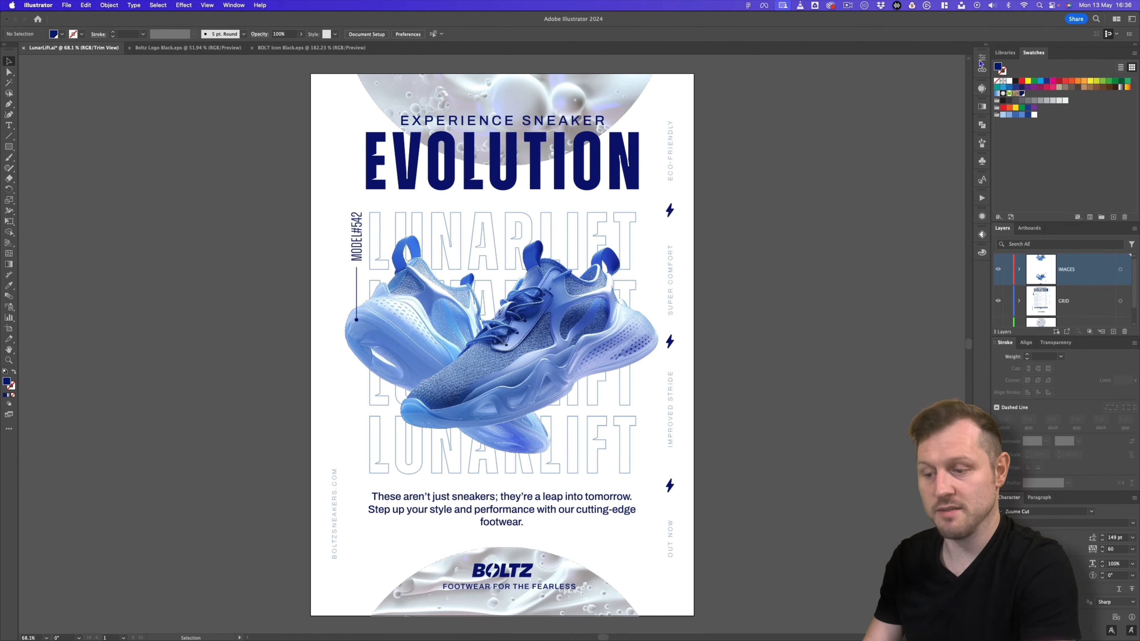
# Open the first linked Gel-Moon.psd image for editing in Photoshop and activate the Move tool
pyautogui.click(982, 70)
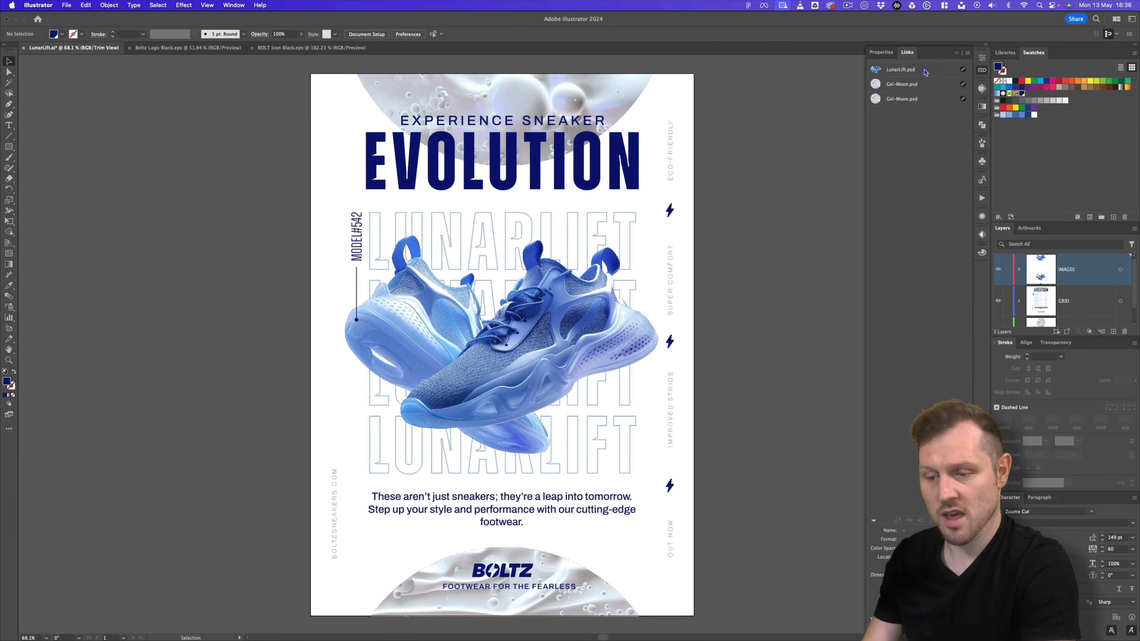
pyautogui.click(927, 85)
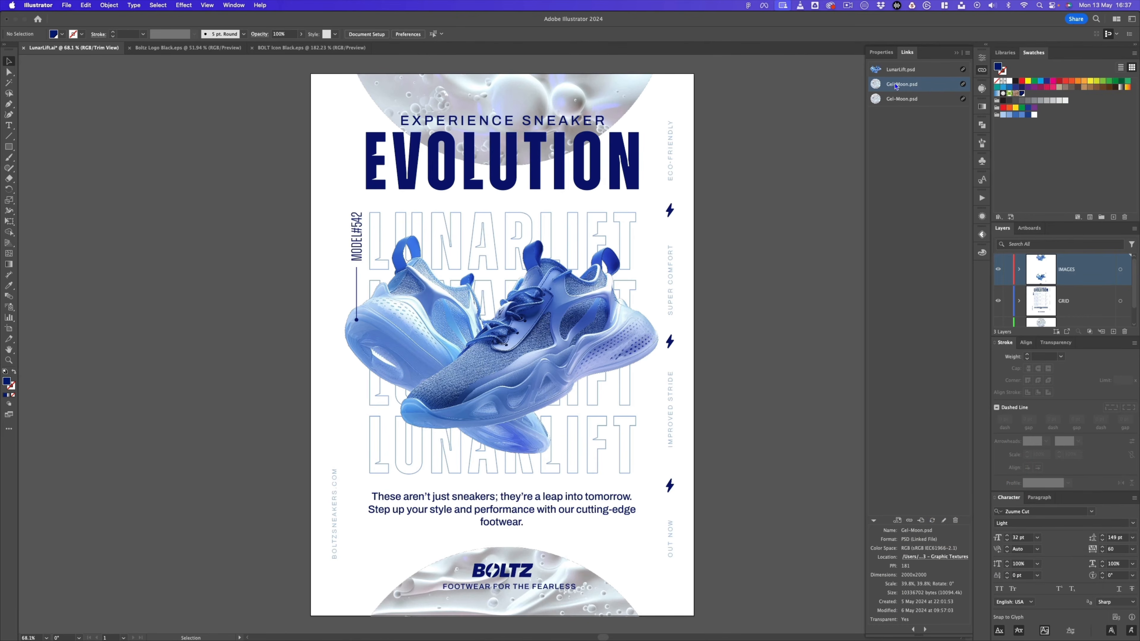
pyautogui.click(944, 522)
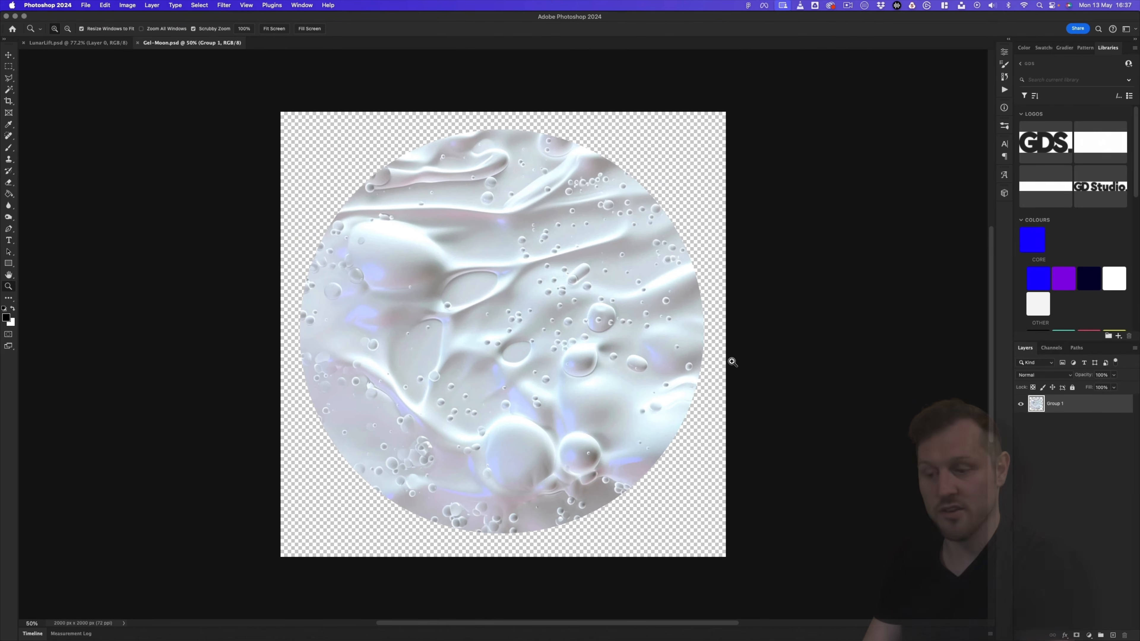
pyautogui.press('v')
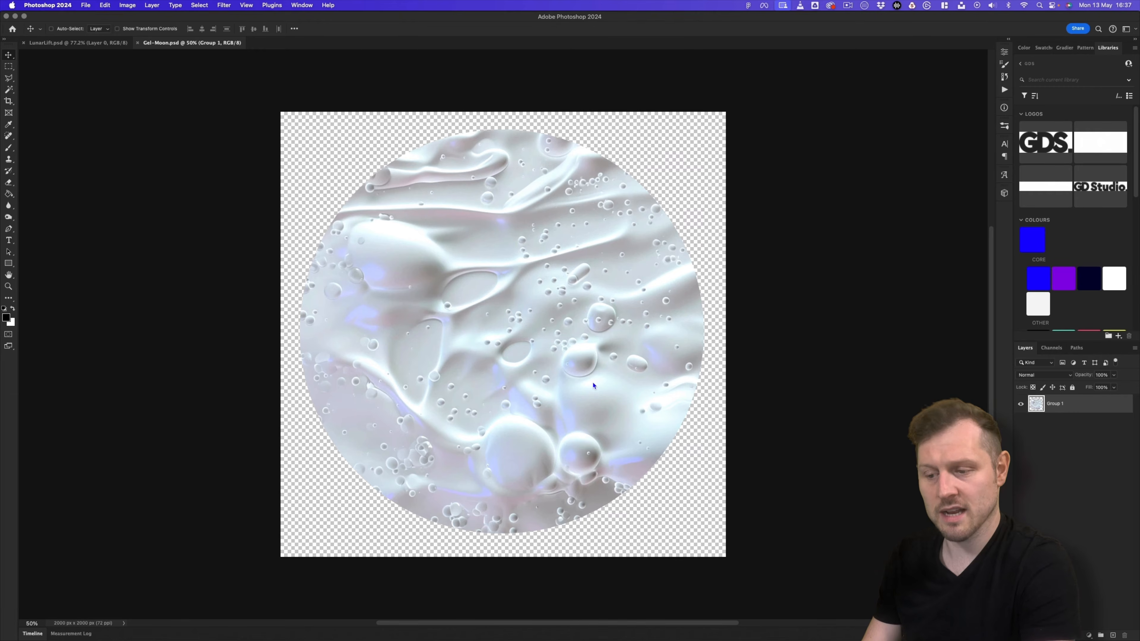
# Switch to Illustrator, copy the hex code of the LUNARLIFT outline's stroke color, and return to Photoshop
pyautogui.press('super+Tab')
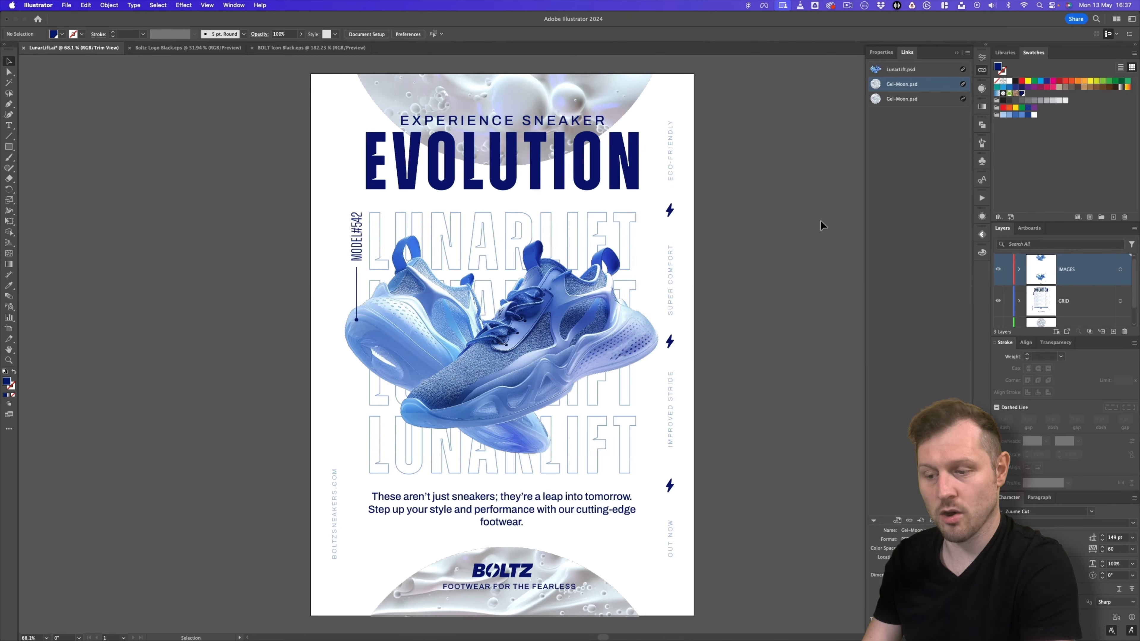
pyautogui.click(633, 225)
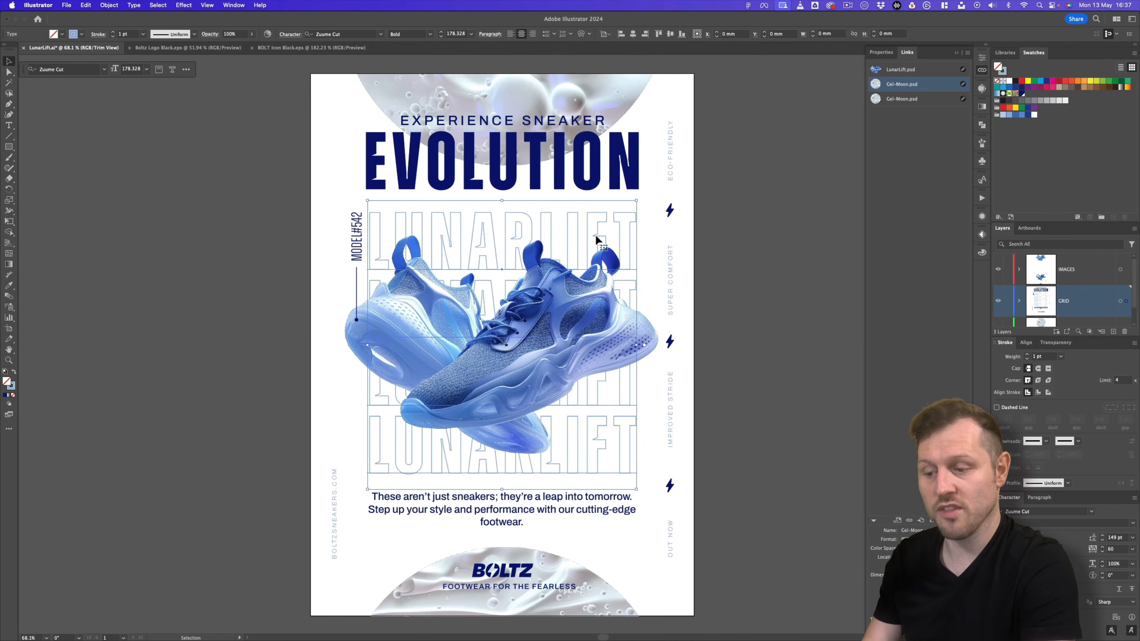
pyautogui.doubleClick(10, 385)
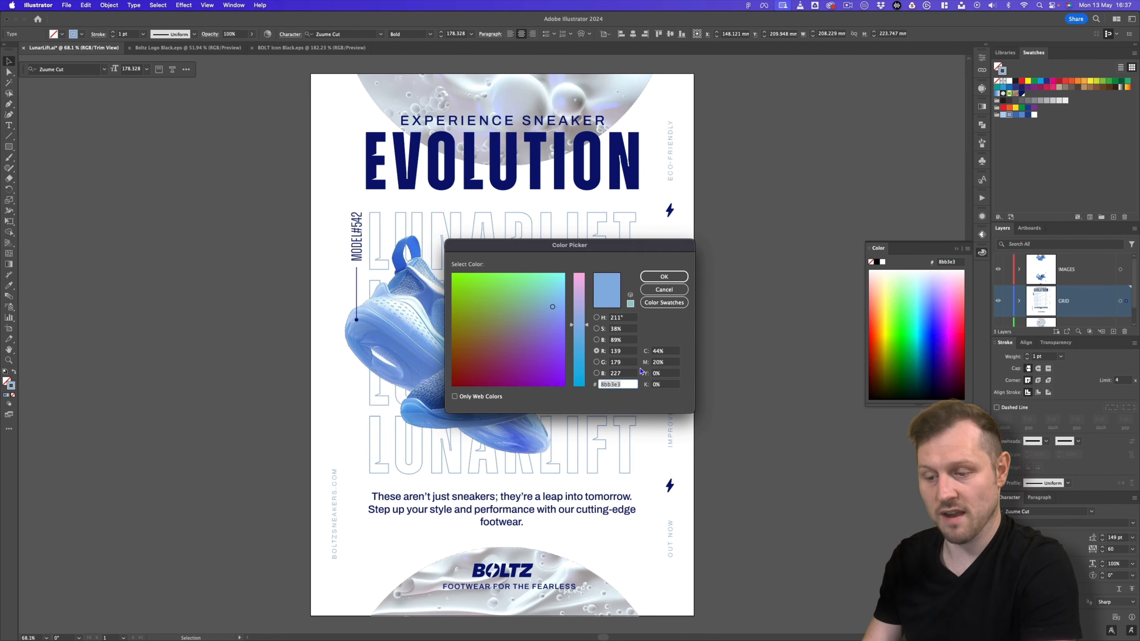
pyautogui.press('super+Tab')
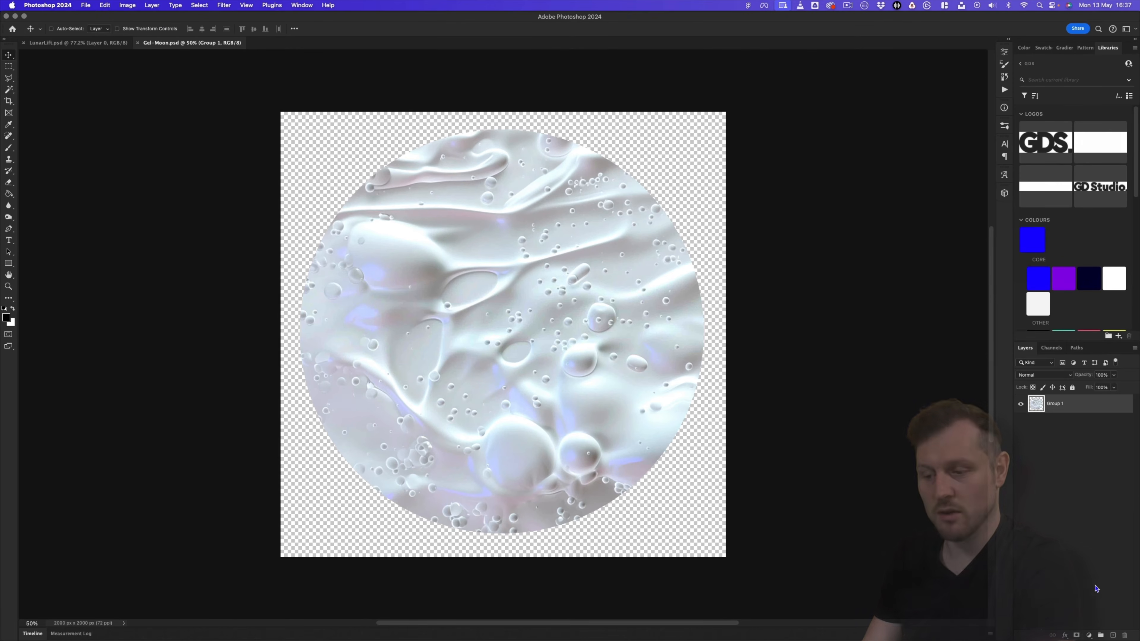
# Add a Solid Color fill layer with color 8bb3e3 above the Group 1 layer
pyautogui.click(1089, 634)
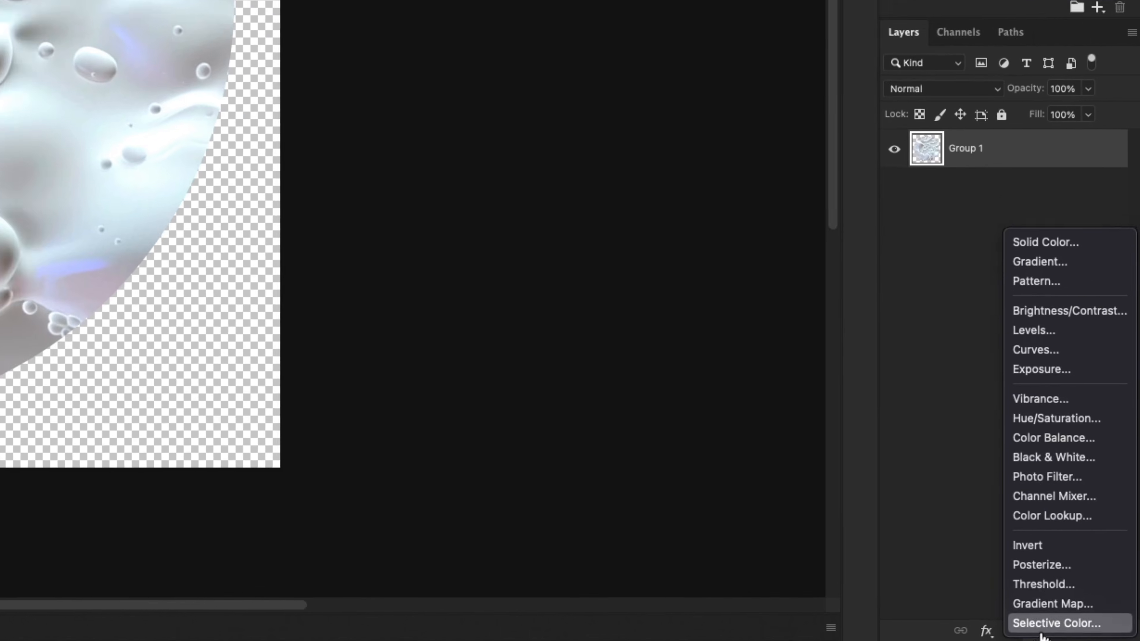
pyautogui.click(1048, 230)
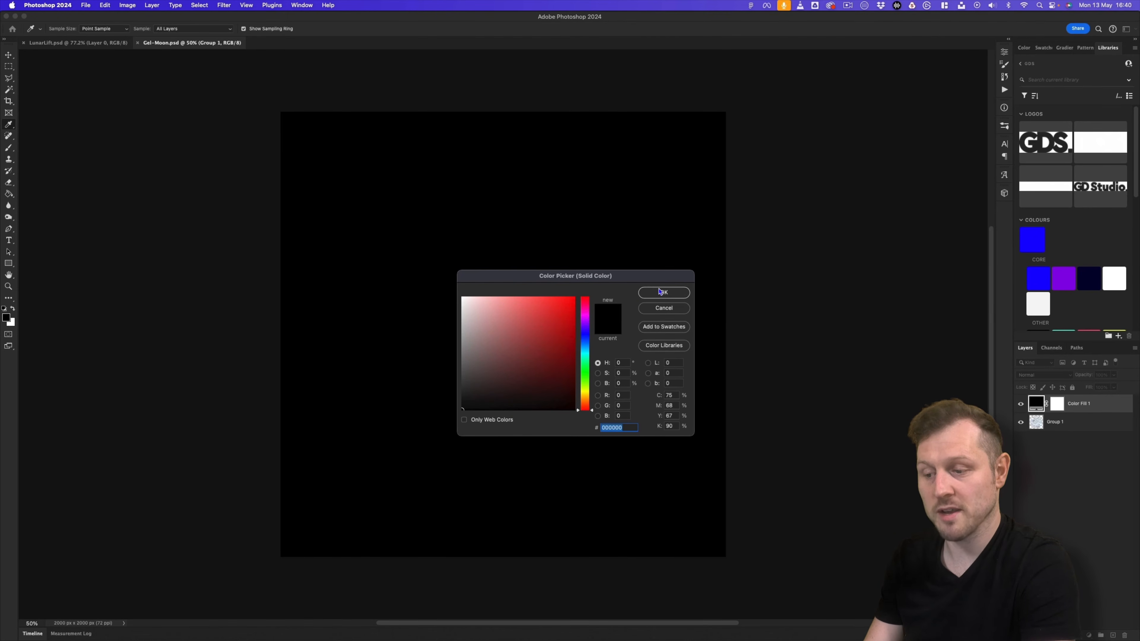
pyautogui.write('8bb3e3')
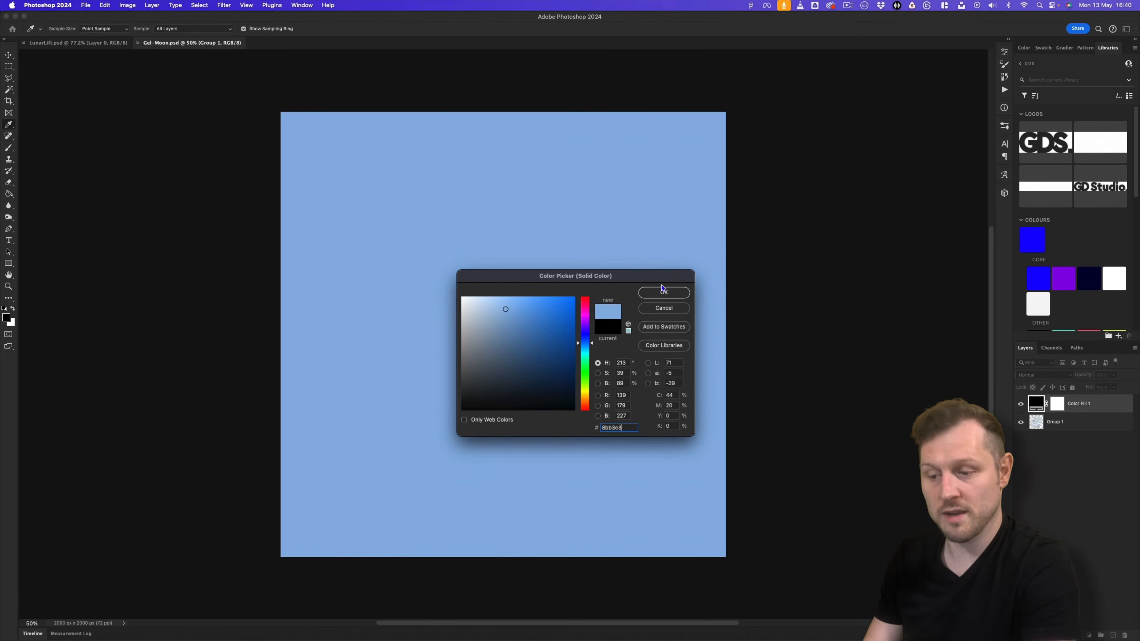
pyautogui.click(664, 293)
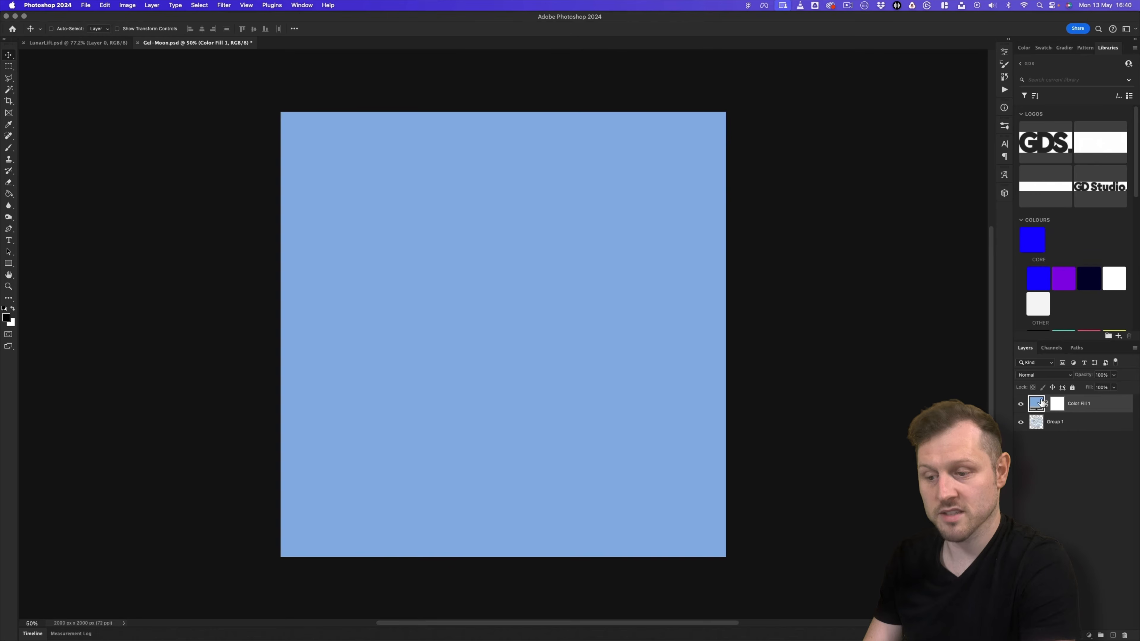
# Replace the color fill's mask with one made from the Group 1 layer's outline and set its blend mode to Screen
pyautogui.rightClick(1057, 404)
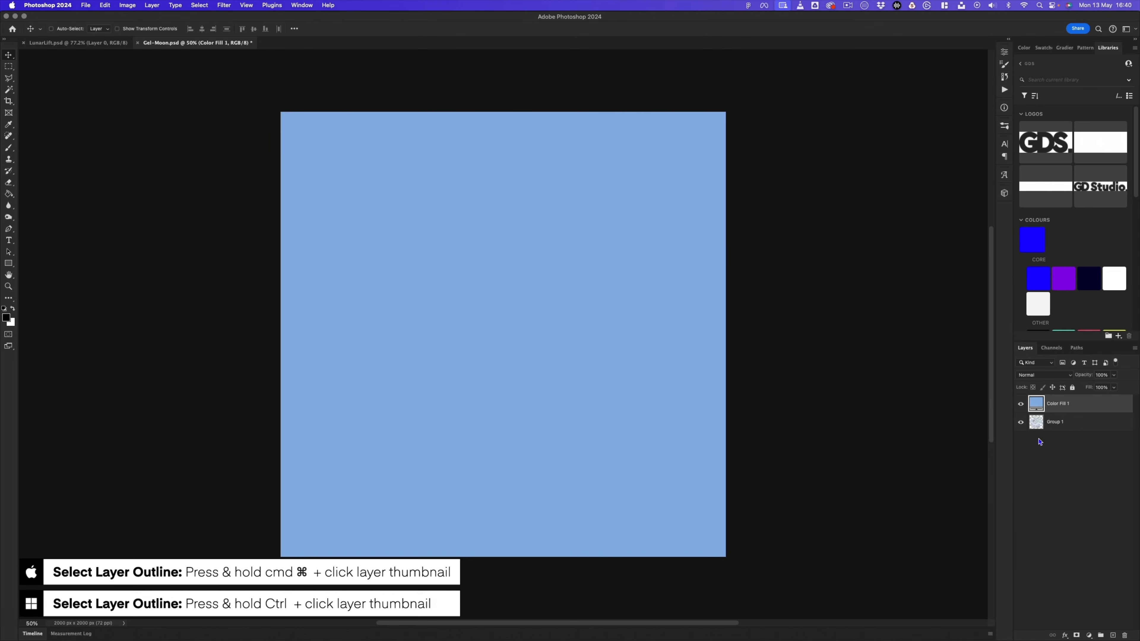
pyautogui.keyDown('super'); pyautogui.click(1038, 424); pyautogui.keyUp('super')
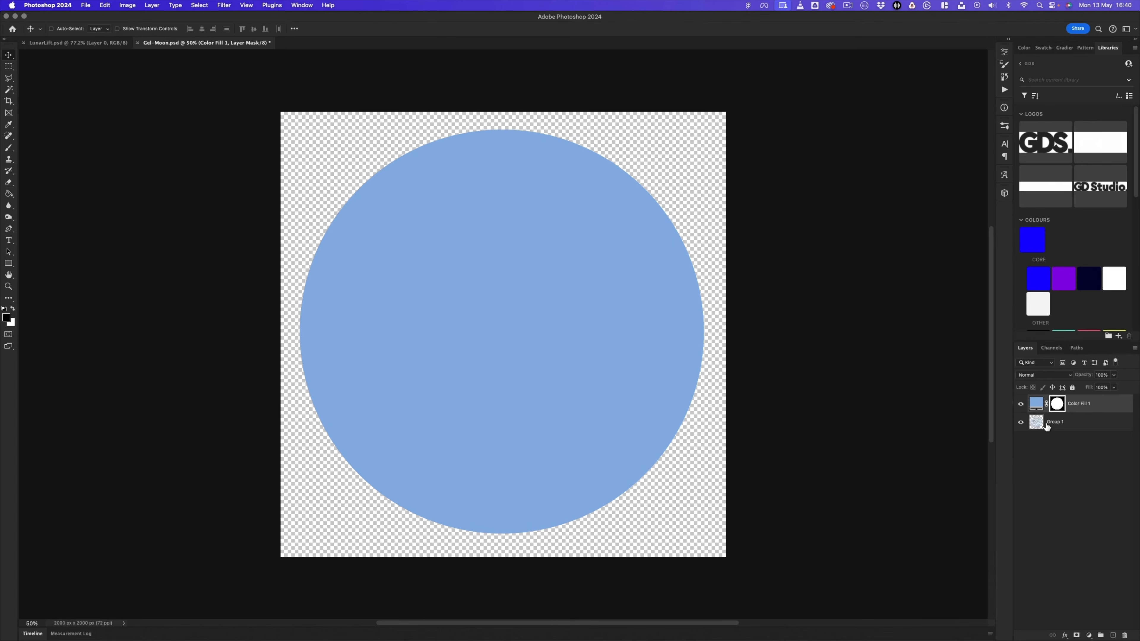
pyautogui.click(1058, 376)
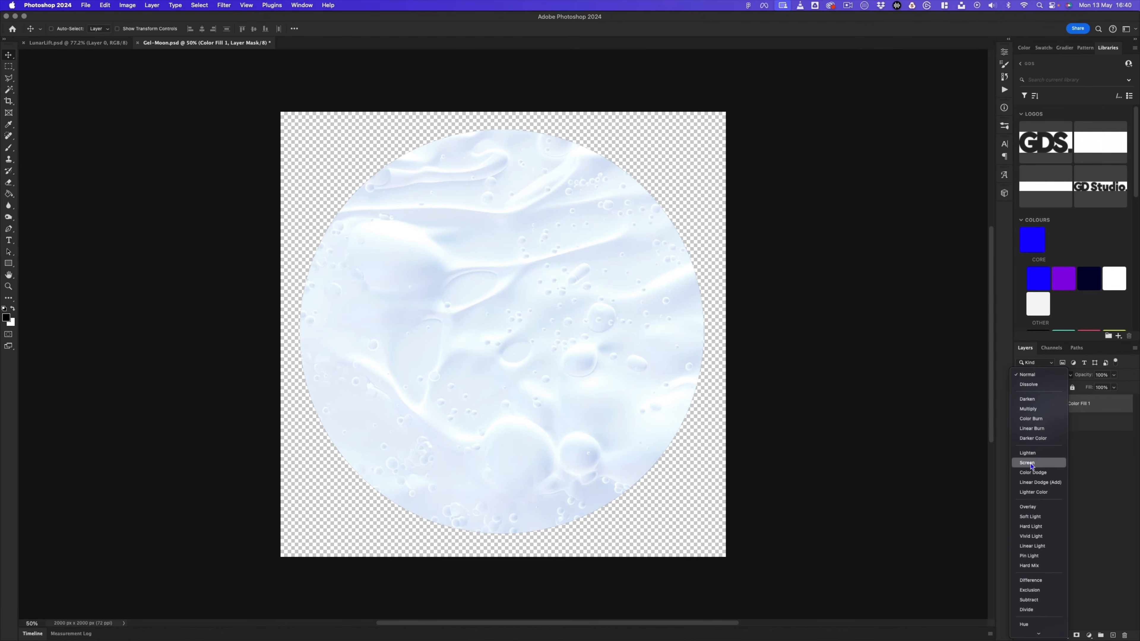
pyautogui.click(1031, 463)
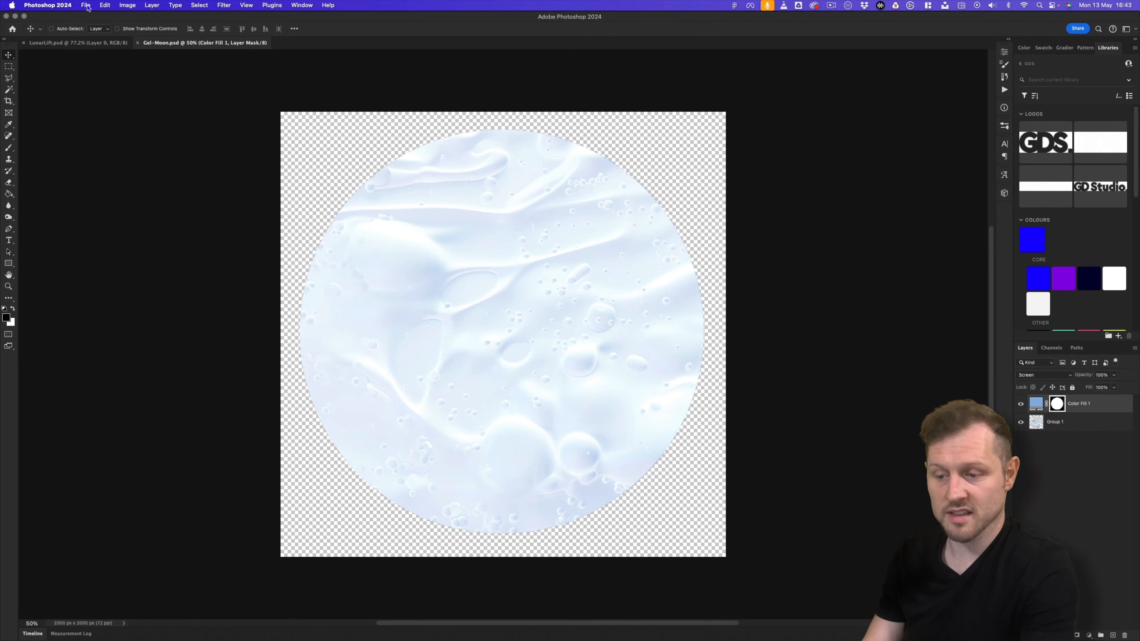
# Save the recolored moon as a new Photoshop file in the design's ASSETS folder, replacing "Gel" in its name with "Blue"
pyautogui.click(86, 5)
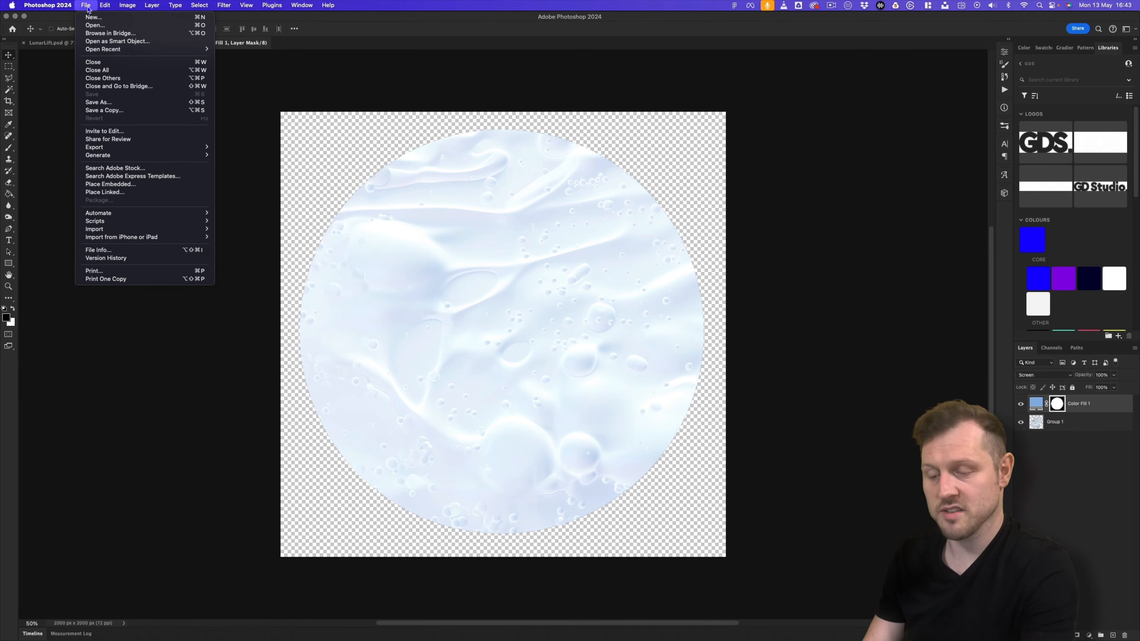
pyautogui.click(110, 103)
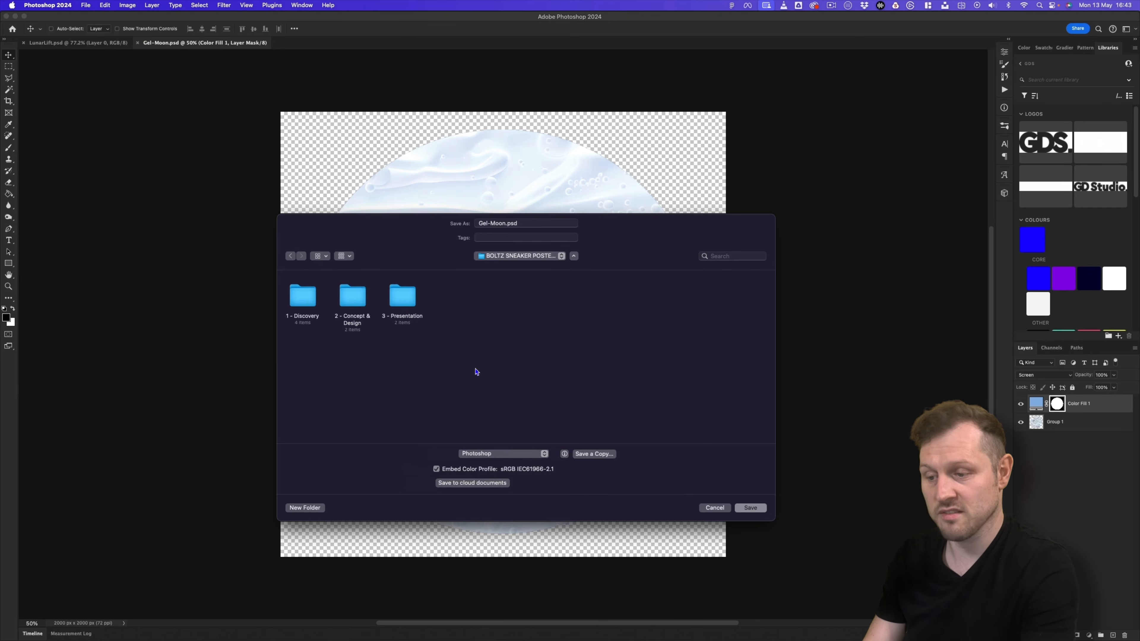
pyautogui.doubleClick(351, 300)
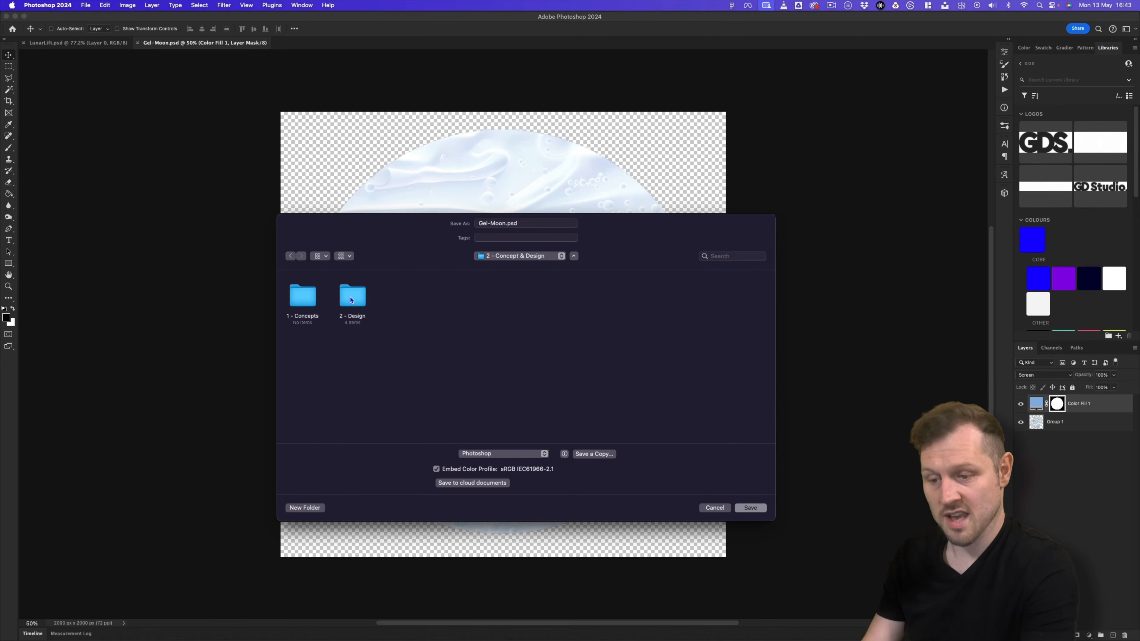
pyautogui.doubleClick(351, 300)
pyautogui.doubleClick(313, 300)
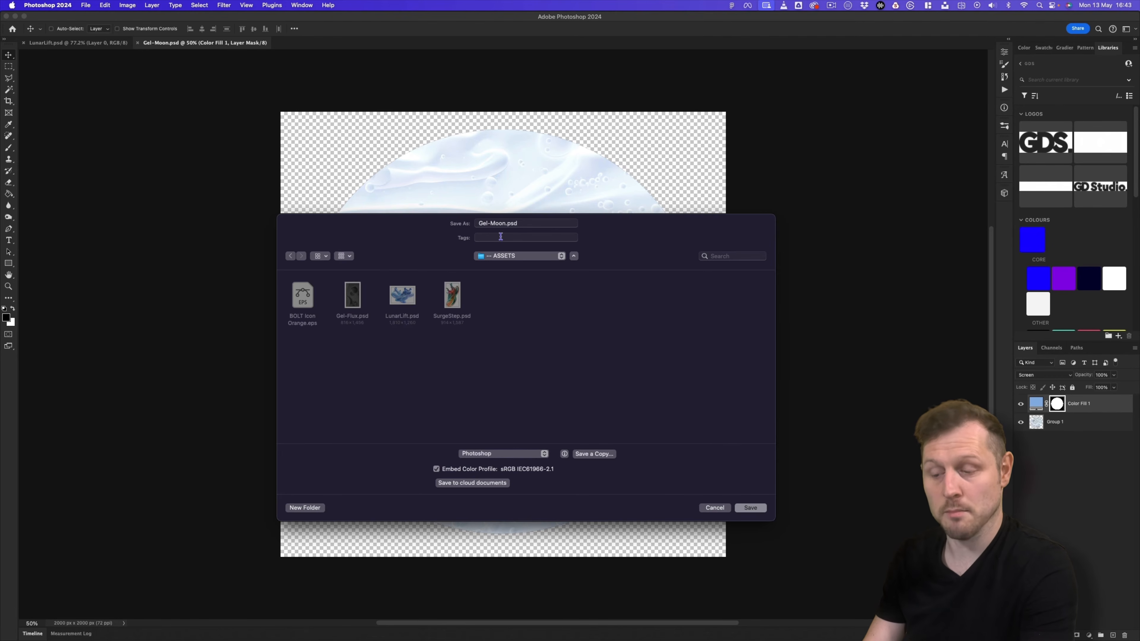
pyautogui.moveTo(488, 223); pyautogui.dragTo(466, 223)
pyautogui.write('Blue')
pyautogui.click(745, 508)
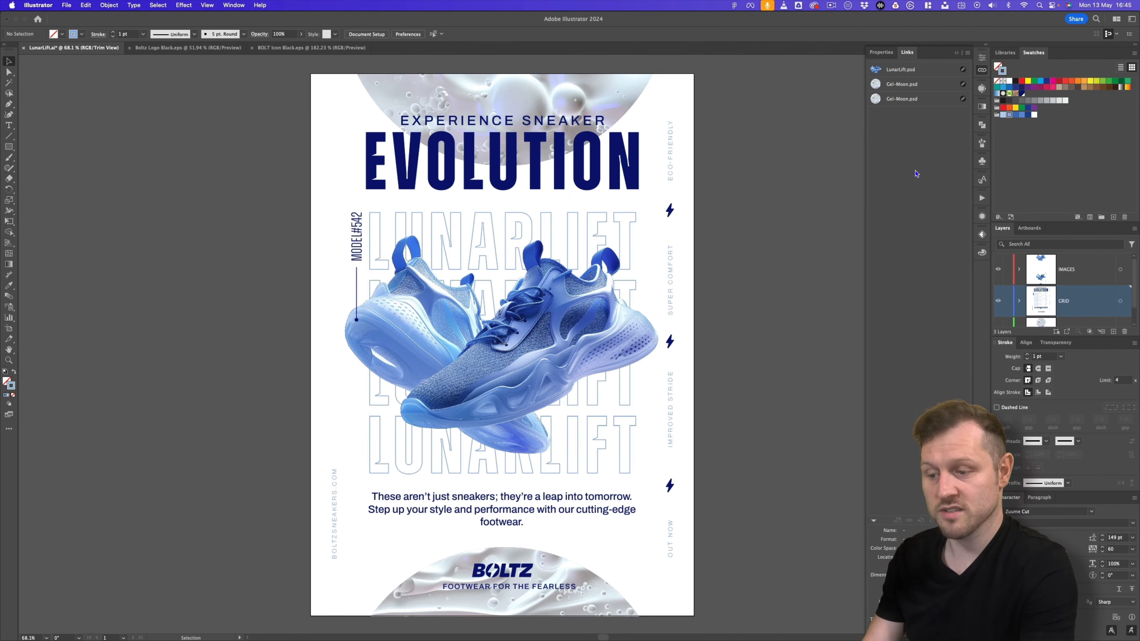
# Relink the first Gel-Moon.psd image to Blue-Moon.psd from the Concept & Design ASSETS folder
pyautogui.click(933, 86)
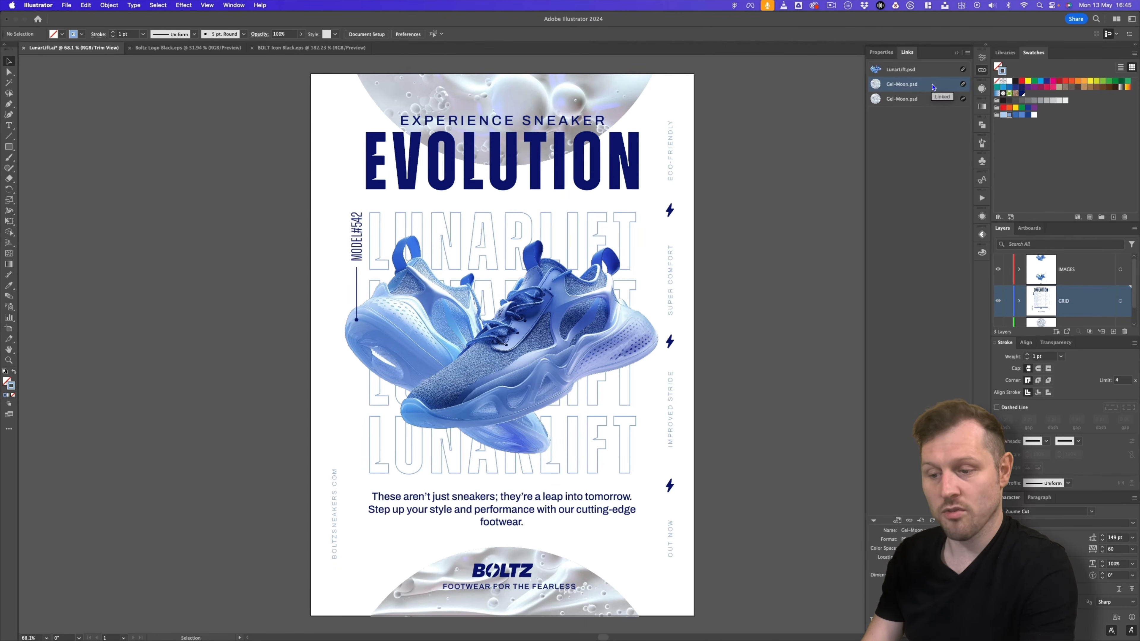
pyautogui.click(967, 53)
pyautogui.click(993, 64)
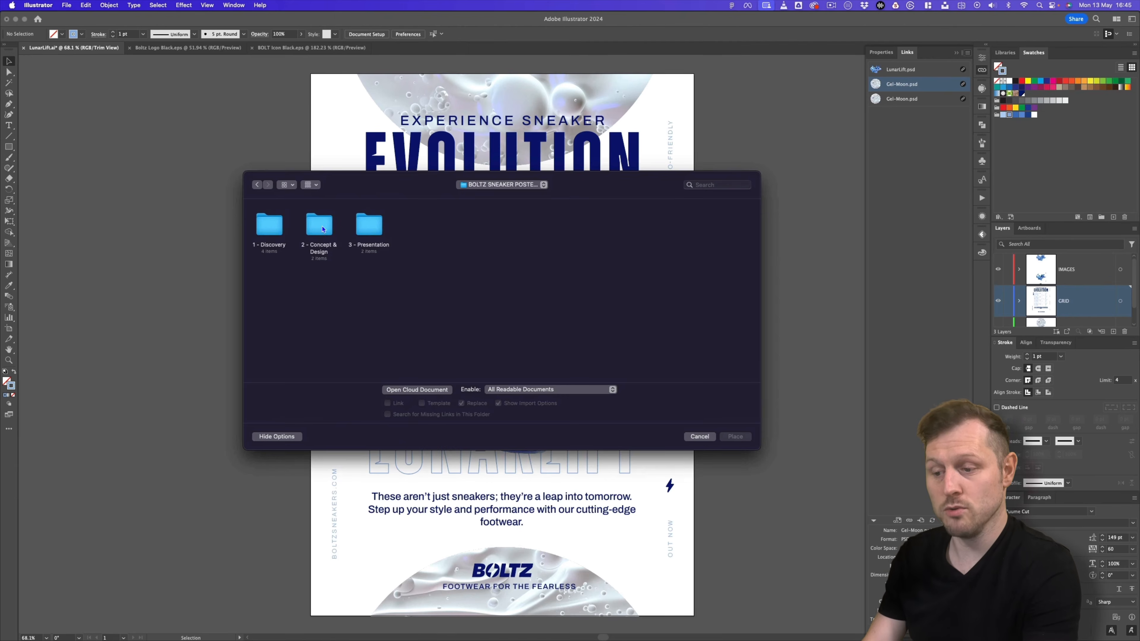
pyautogui.doubleClick(321, 228)
pyautogui.doubleClick(270, 227)
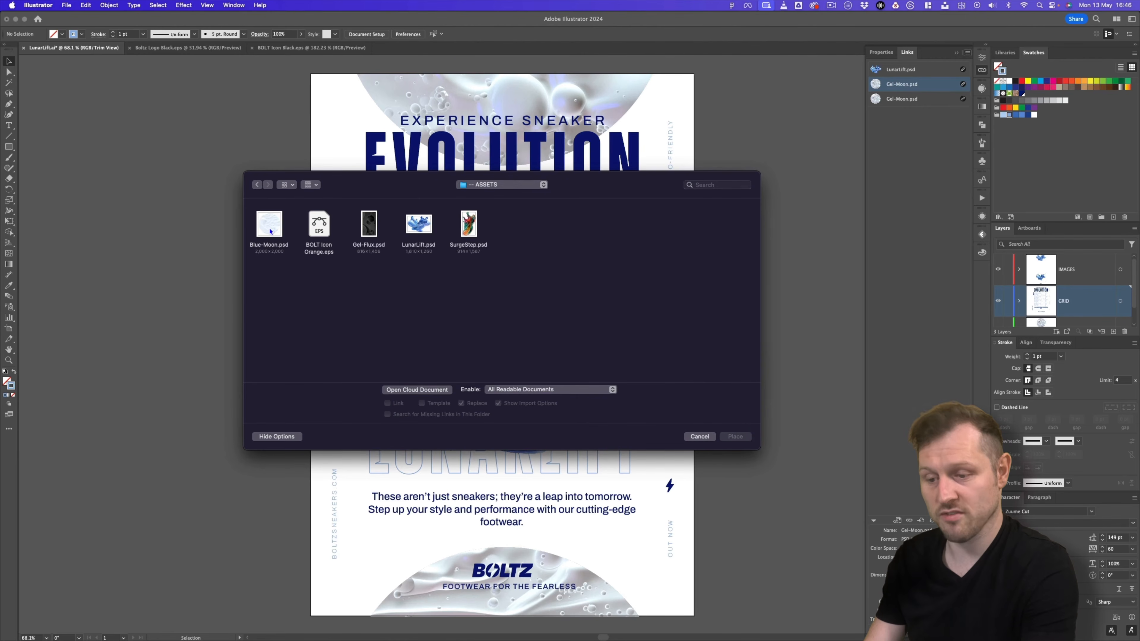
pyautogui.doubleClick(269, 224)
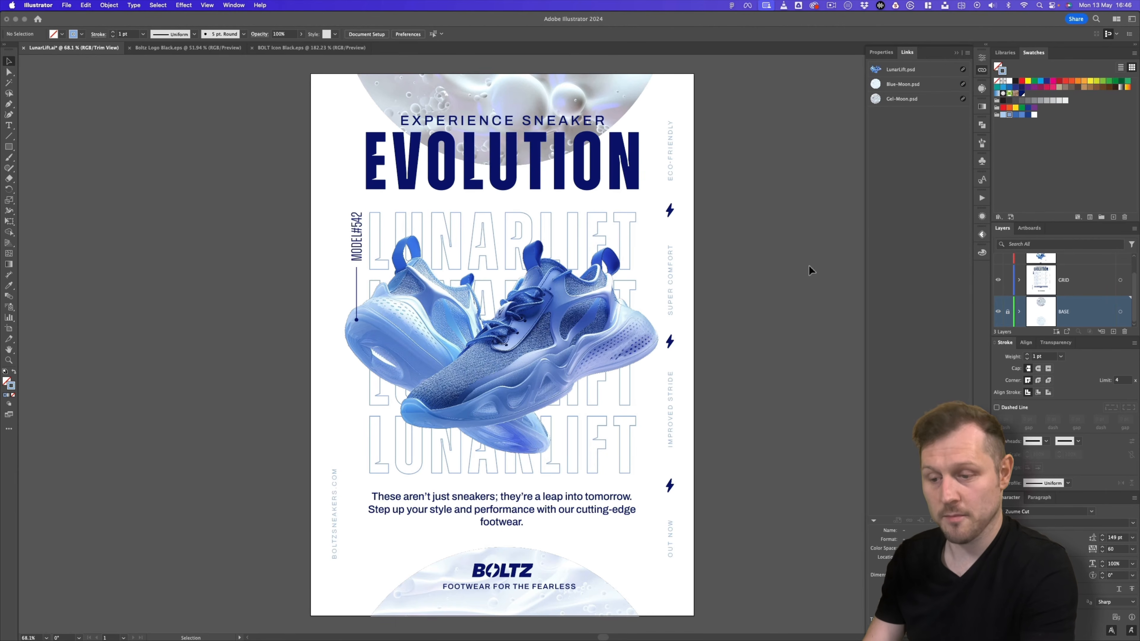
# Relink the remaining Gel-Moon.psd image to Blue-Moon.psd as well
pyautogui.click(929, 101)
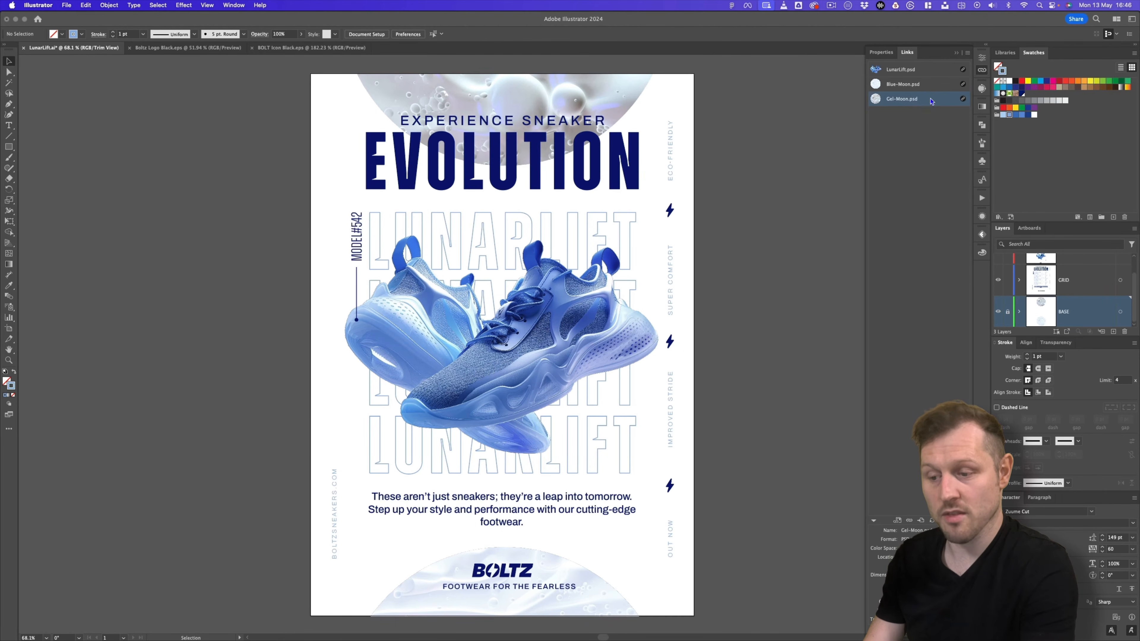
pyautogui.click(967, 54)
pyautogui.click(990, 64)
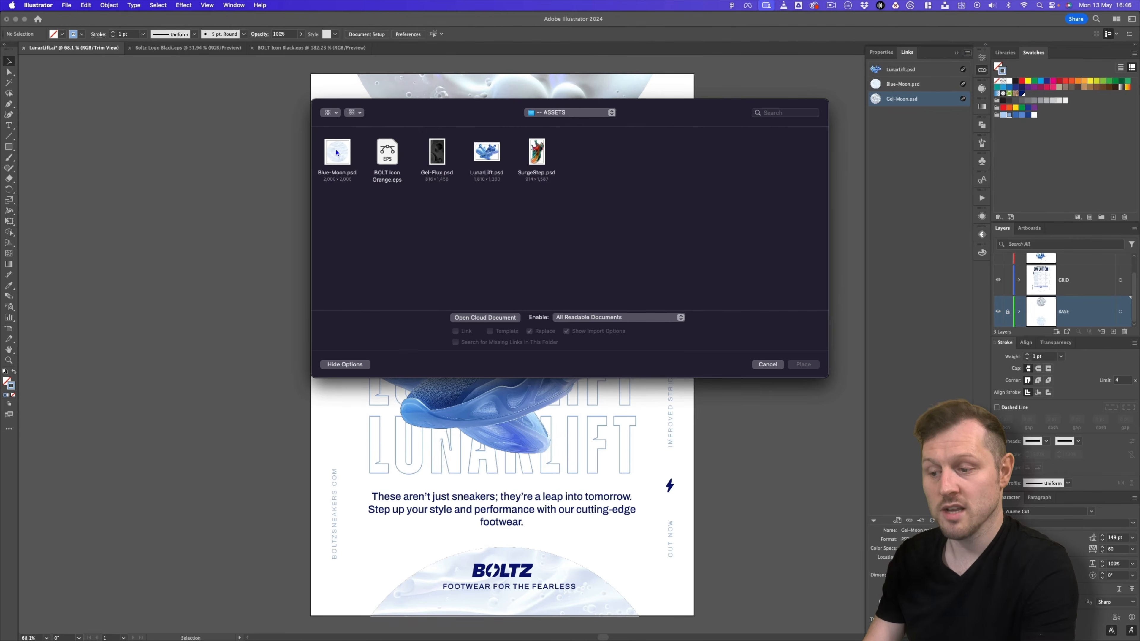
pyautogui.doubleClick(336, 154)
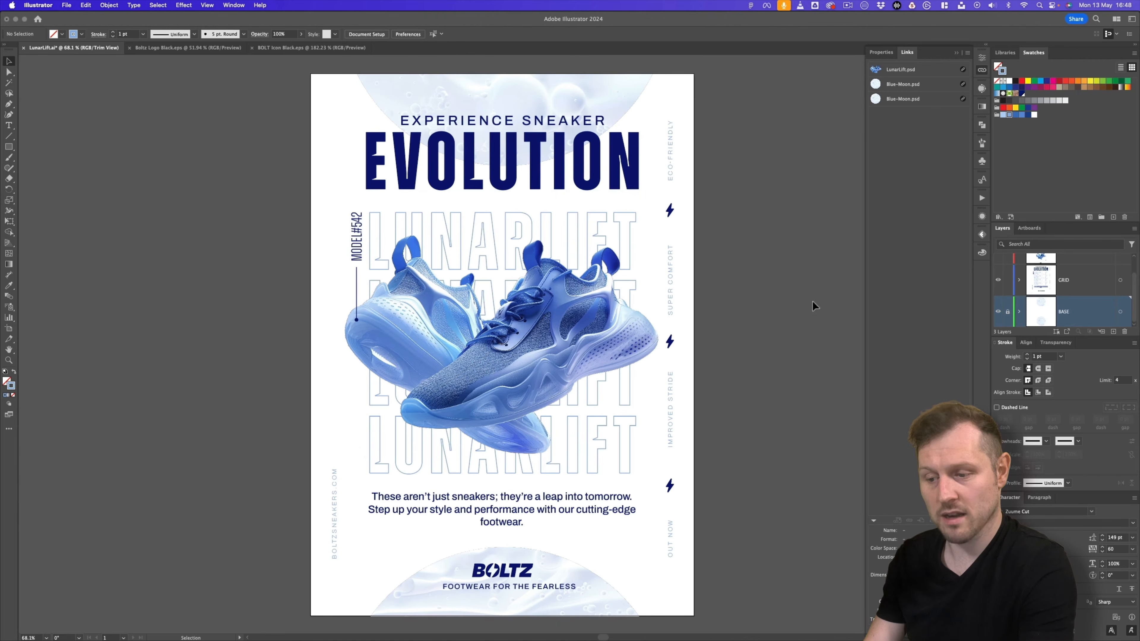
# Open the linked Blue-Moon.psd in Photoshop for editing and change its Color Fill 1 layer to the darker blue 084794
pyautogui.click(929, 86)
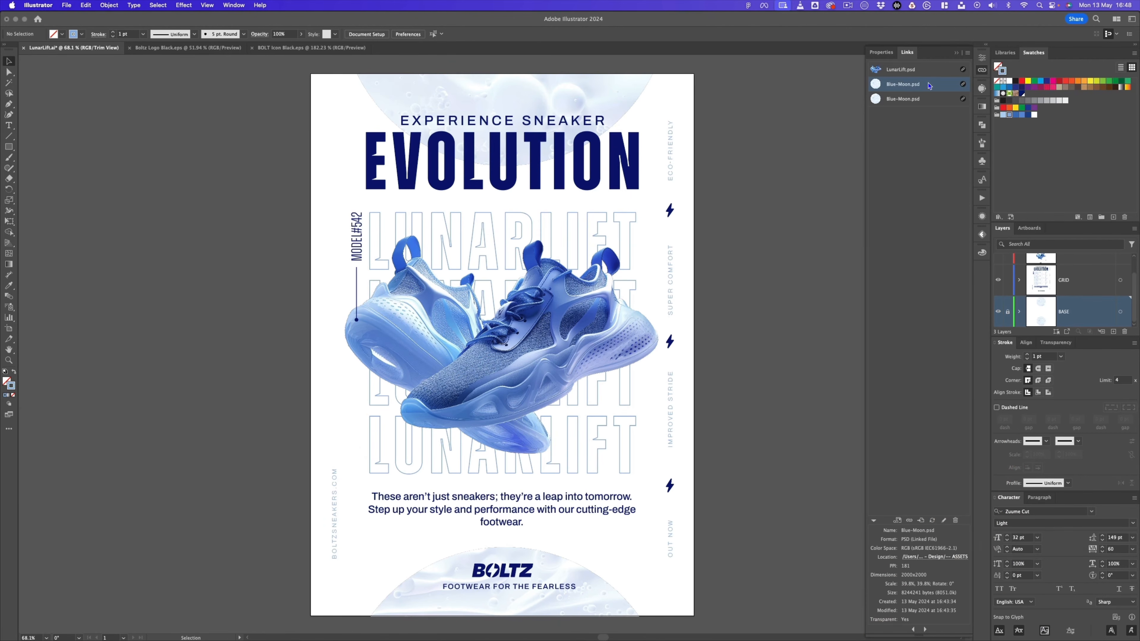
pyautogui.click(944, 521)
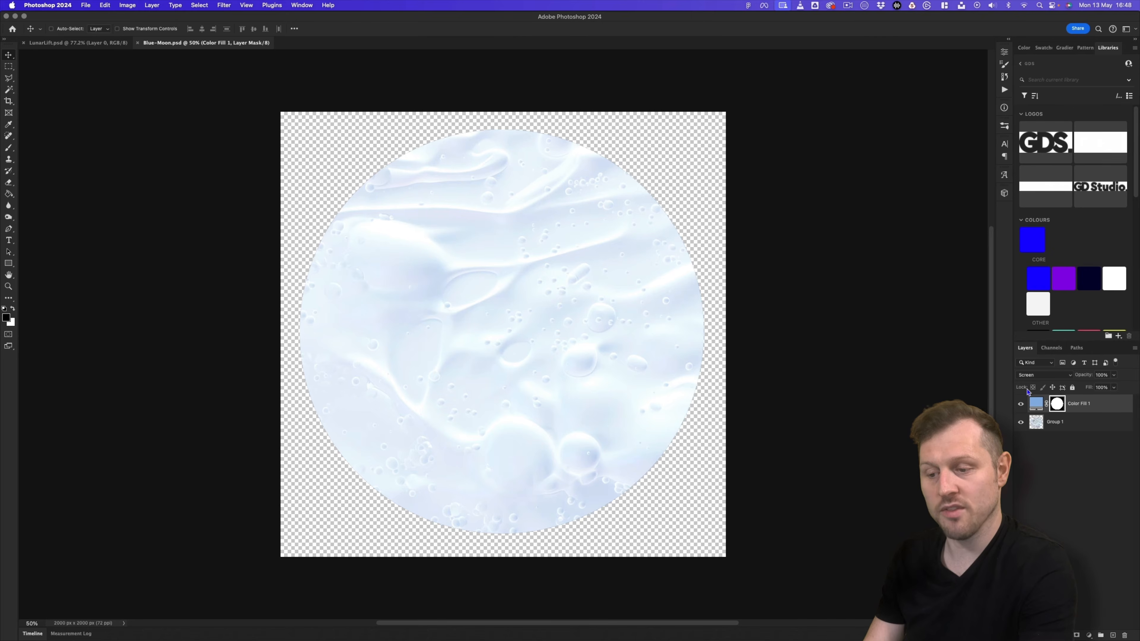
pyautogui.doubleClick(1037, 404)
pyautogui.click(536, 331)
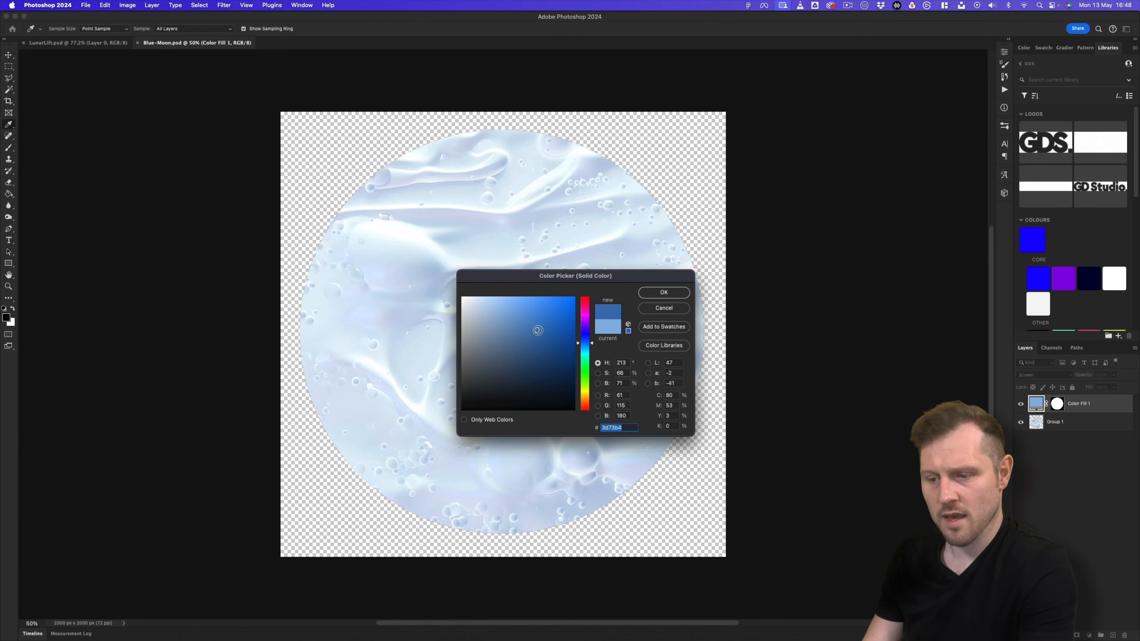
pyautogui.moveTo(543, 278); pyautogui.dragTo(751, 317)
pyautogui.click(748, 400)
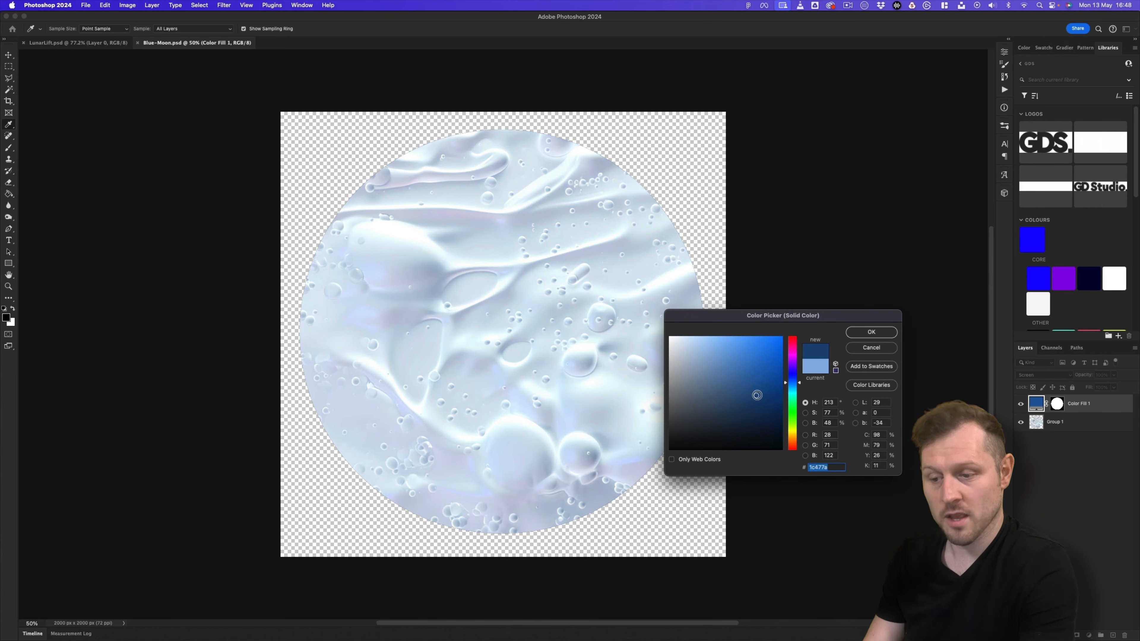
pyautogui.moveTo(757, 392)
pyautogui.mouseDown()
pyautogui.moveTo(768, 389)
pyautogui.moveTo(761, 412)
pyautogui.moveTo(761, 401)
pyautogui.moveTo(745, 406)
pyautogui.moveTo(774, 382)
pyautogui.mouseUp()
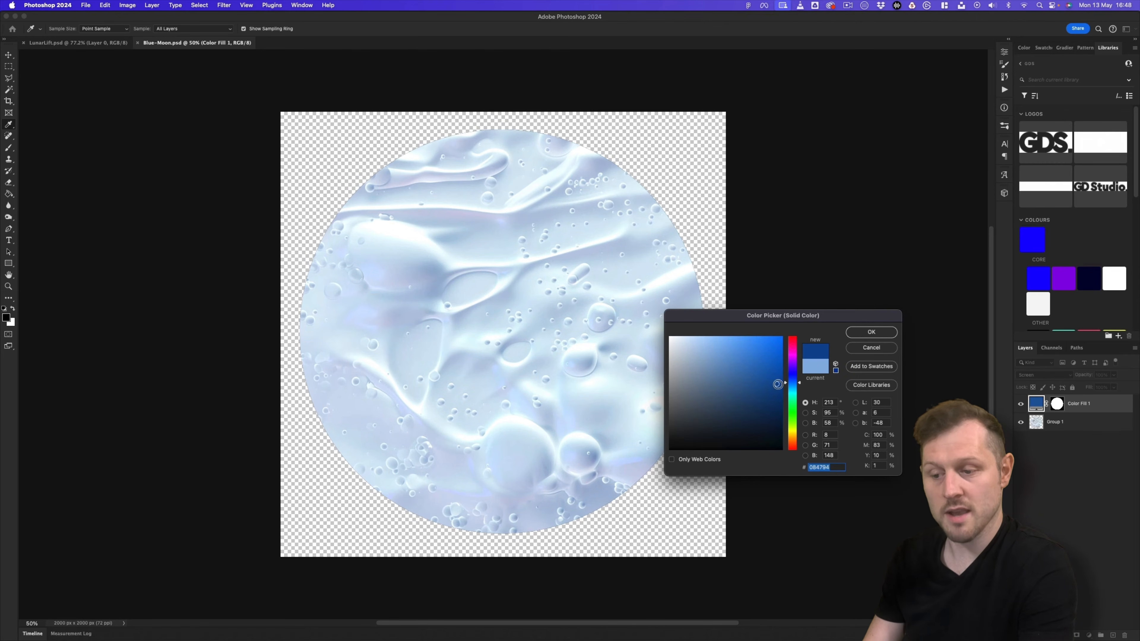
pyautogui.click(871, 332)
# Save and close Blue-Moon.psd, return to Illustrator and update the modified moon links
pyautogui.press('super+w')
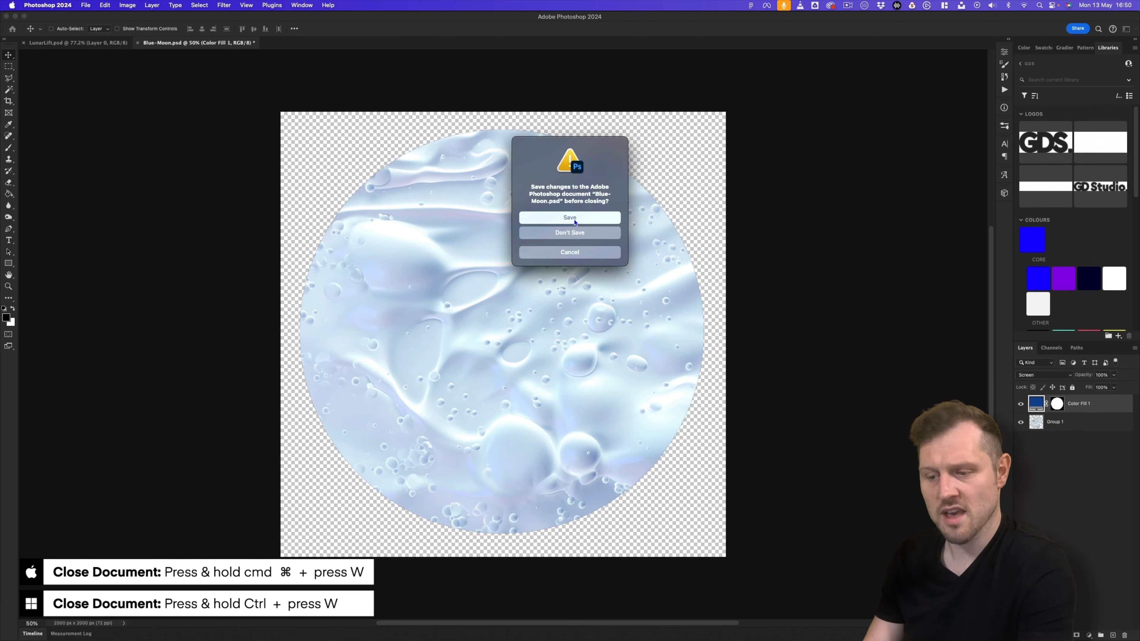
pyautogui.click(575, 219)
pyautogui.press('super+Tab')
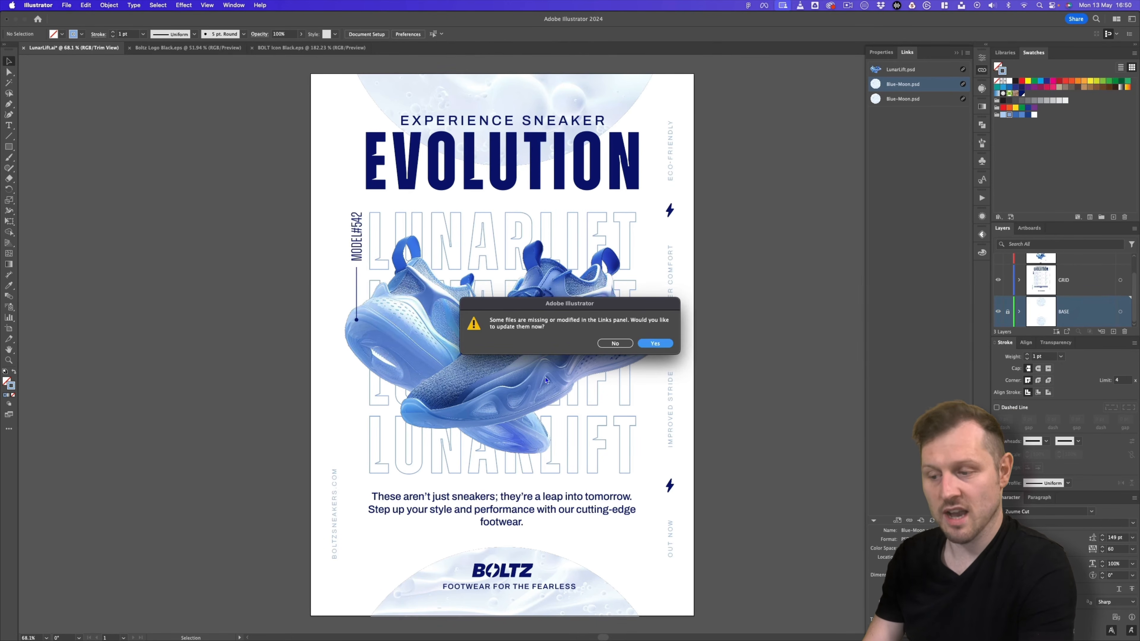
pyautogui.click(656, 344)
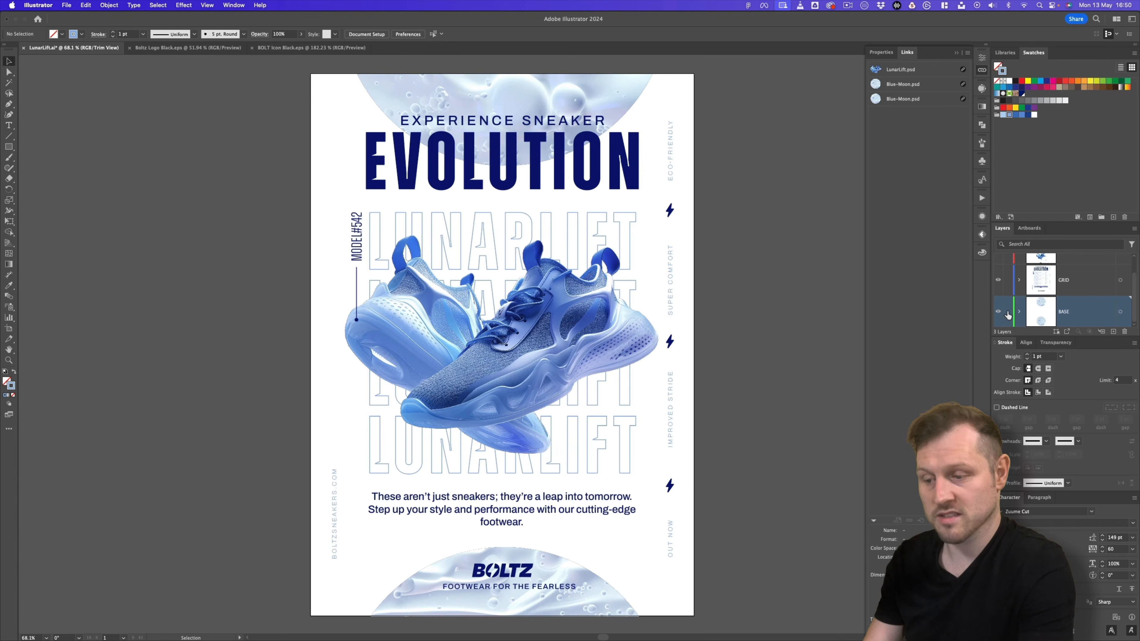
# Set the opacity of both Blue-Moon images to 70%
pyautogui.click(584, 558)
pyautogui.keyDown('shift'); pyautogui.click(653, 107); pyautogui.keyUp('shift')
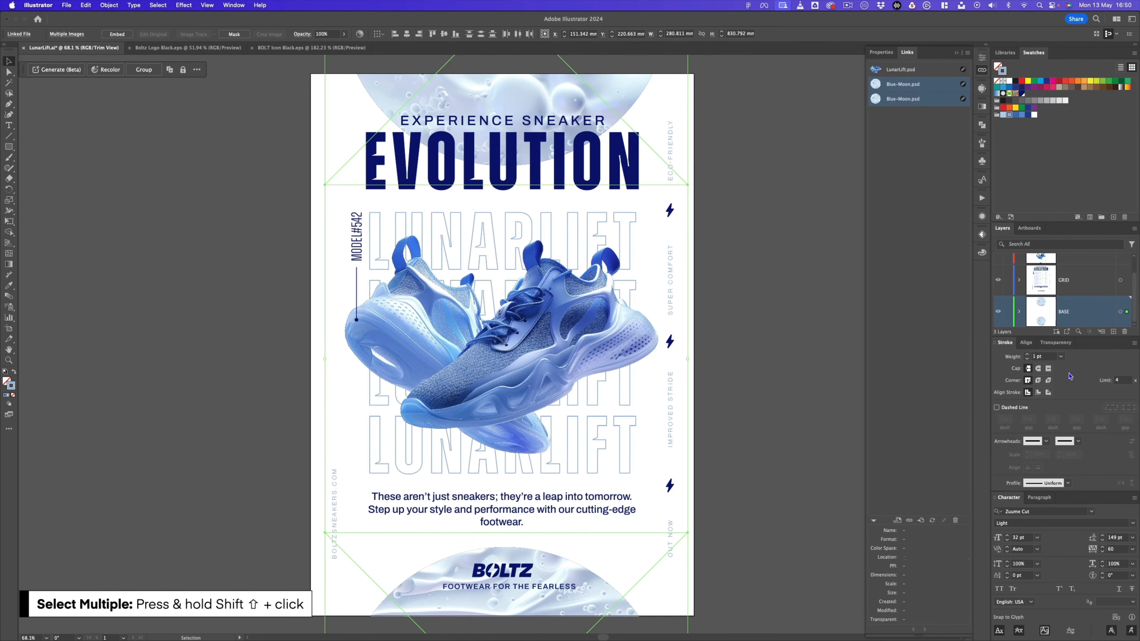
pyautogui.click(1055, 343)
pyautogui.click(1076, 452)
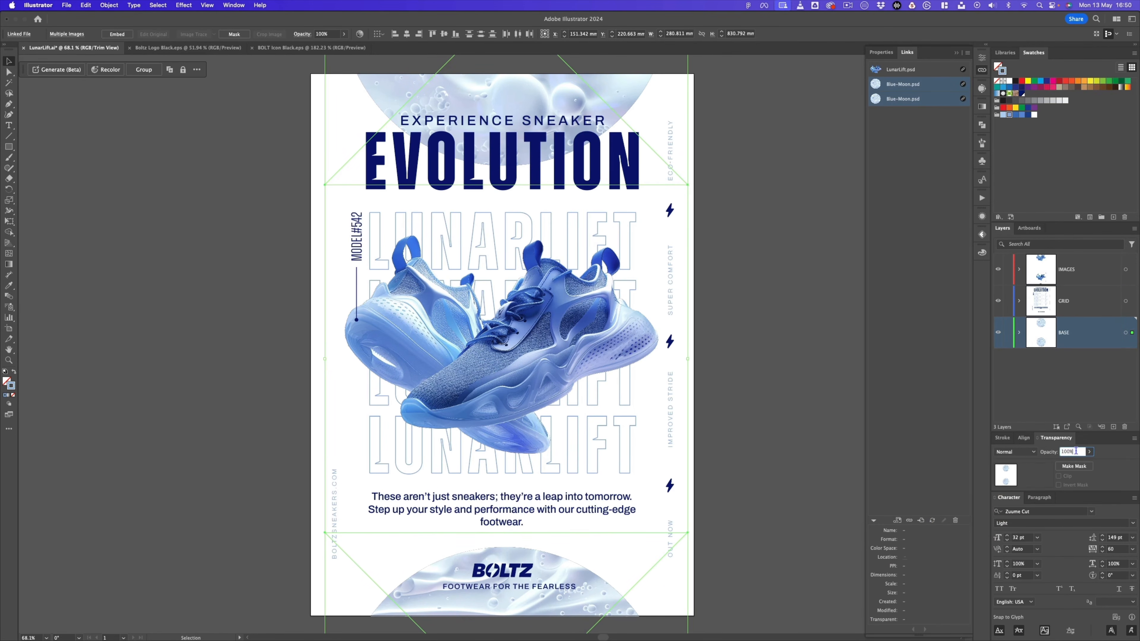
pyautogui.write('70')
pyautogui.press('Return')
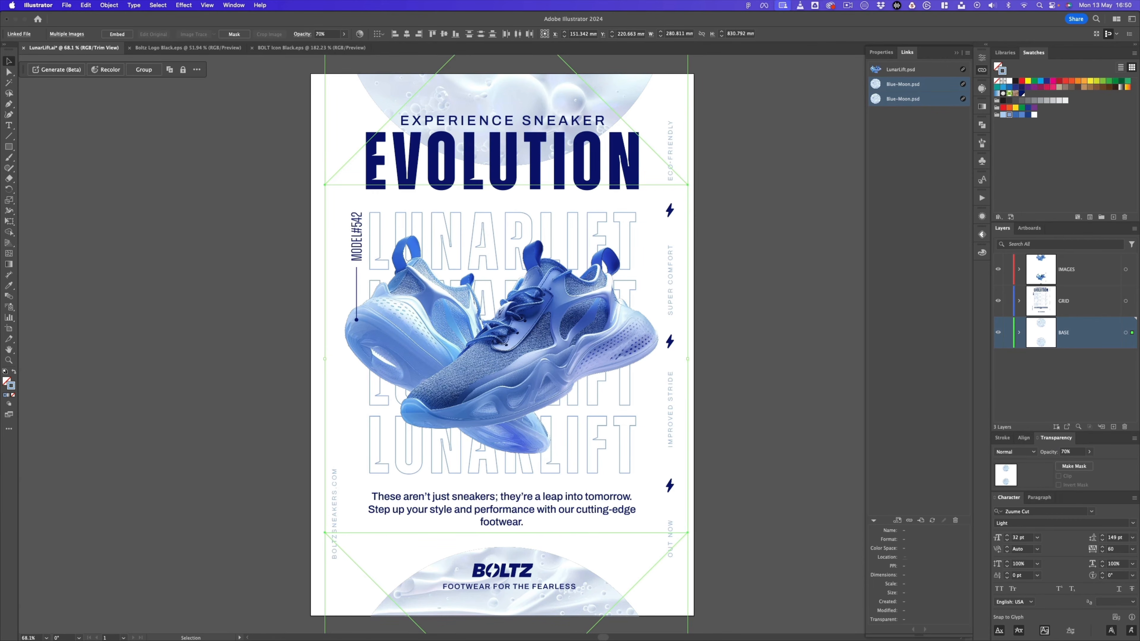
pyautogui.click(770, 347)
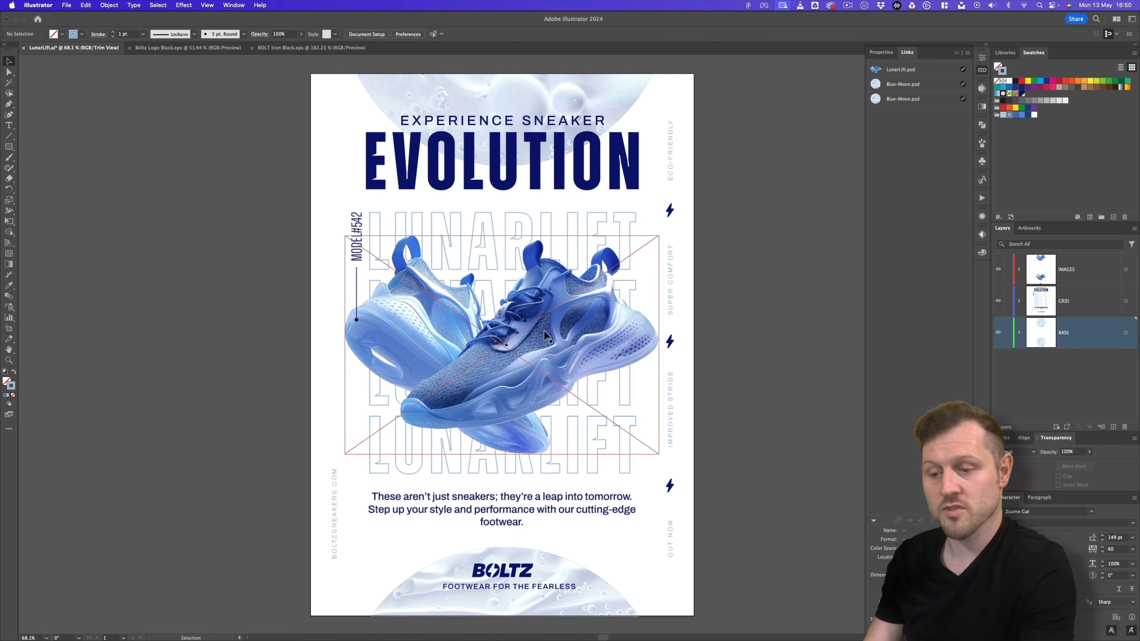
# Open the linked LunarLift.psd in Photoshop, add a Levels adjustment with the black input at 30, and compare the sneakers before and after
pyautogui.click(900, 69)
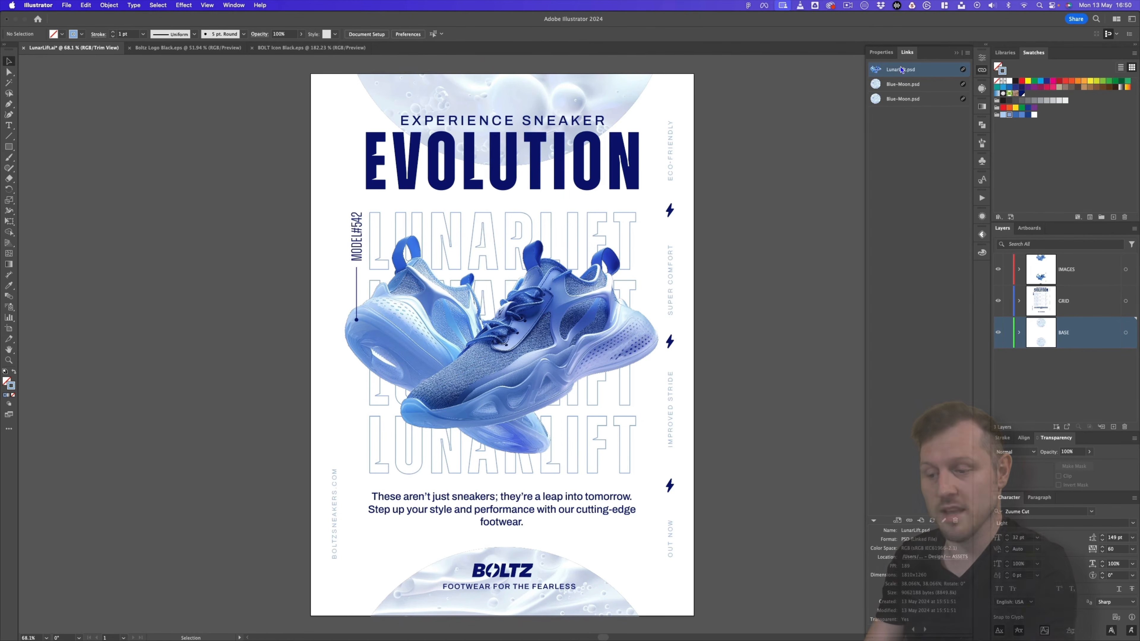
pyautogui.click(944, 519)
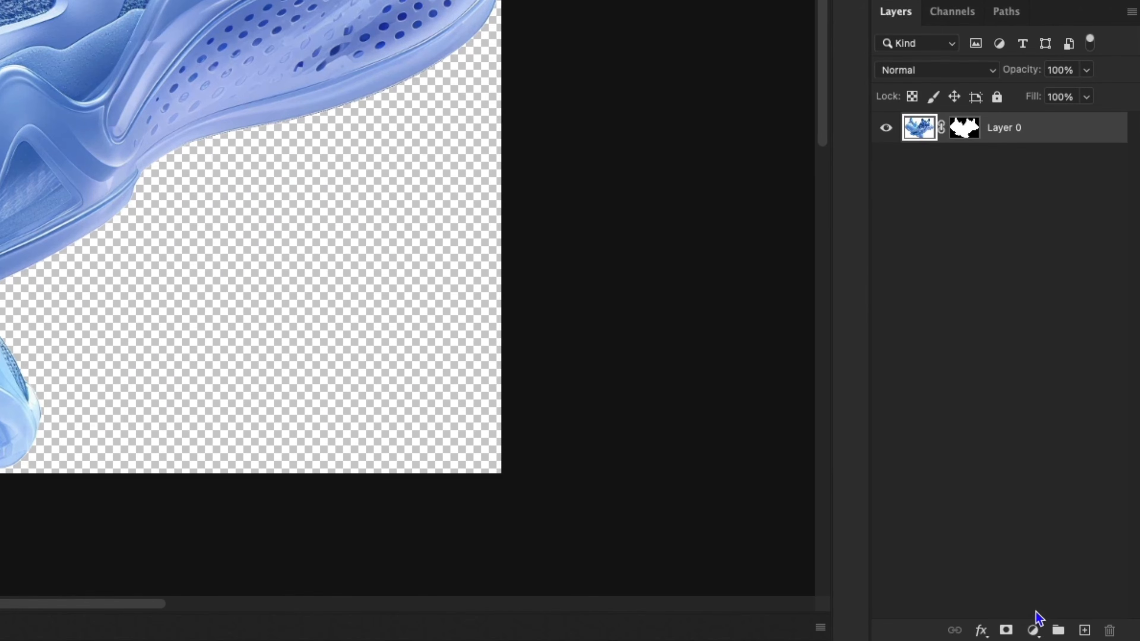
pyautogui.click(1033, 629)
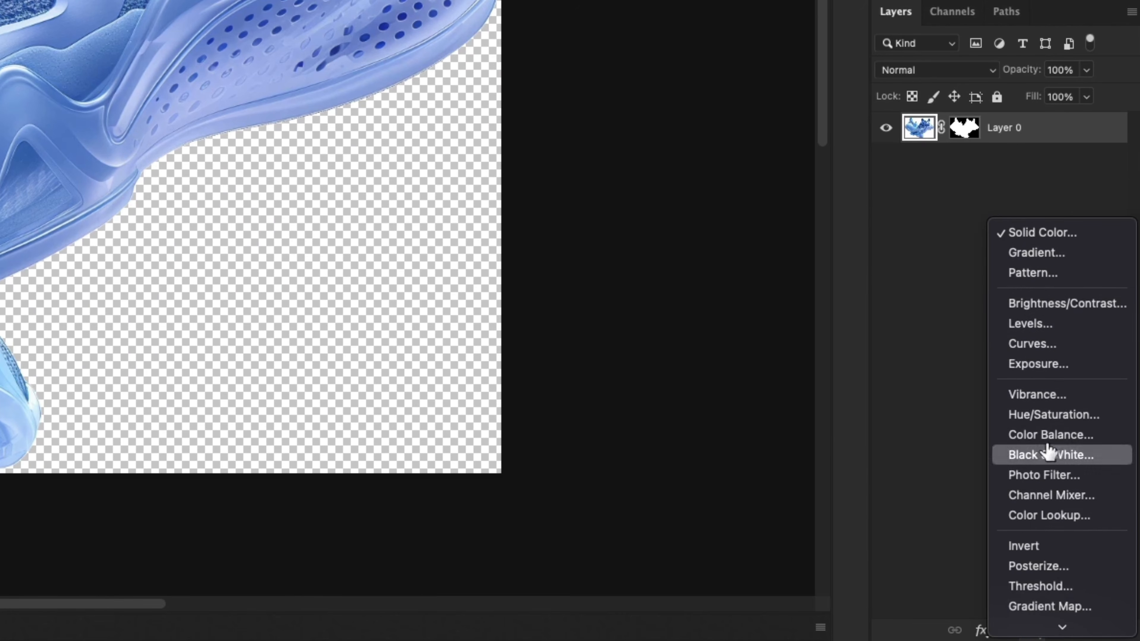
pyautogui.click(1052, 332)
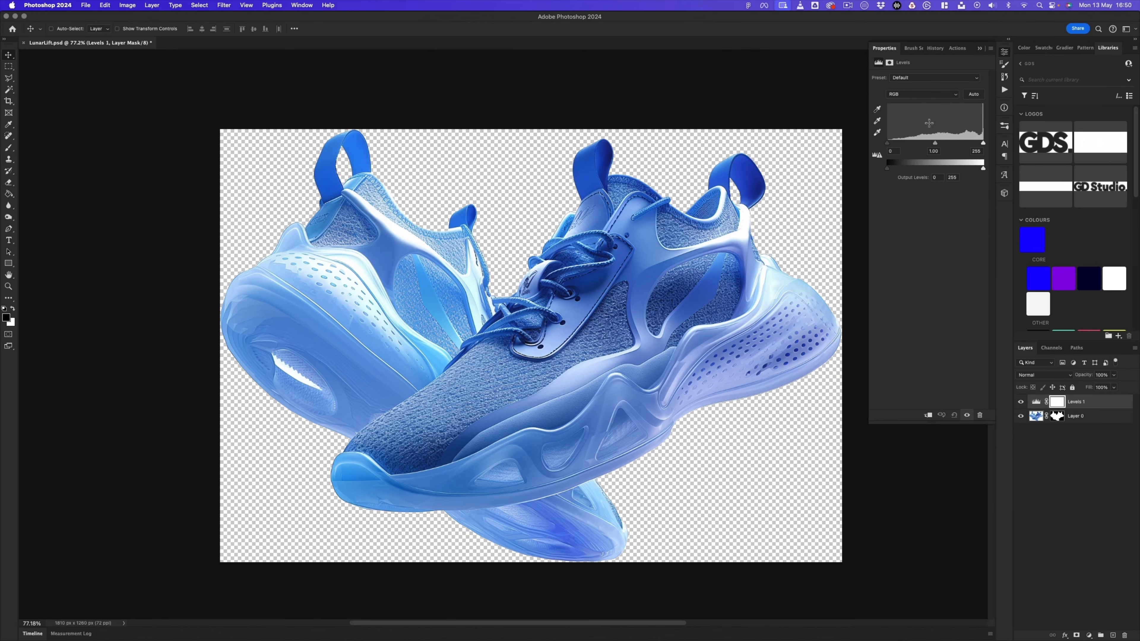
pyautogui.moveTo(889, 144); pyautogui.dragTo(941, 144)
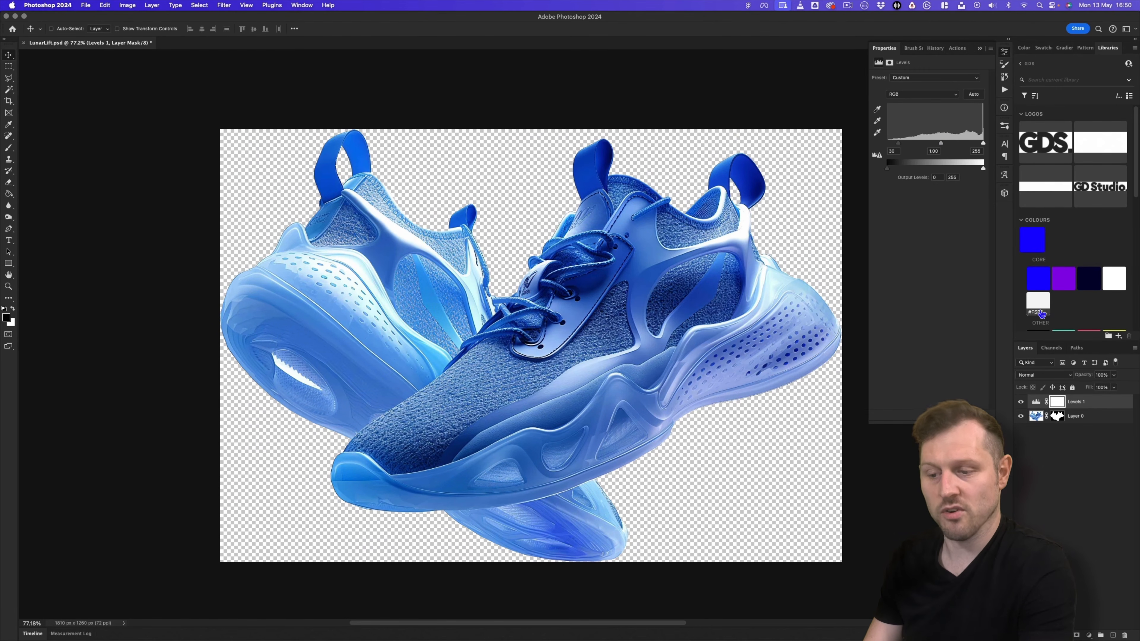
pyautogui.click(1022, 402)
pyautogui.click(1022, 402)
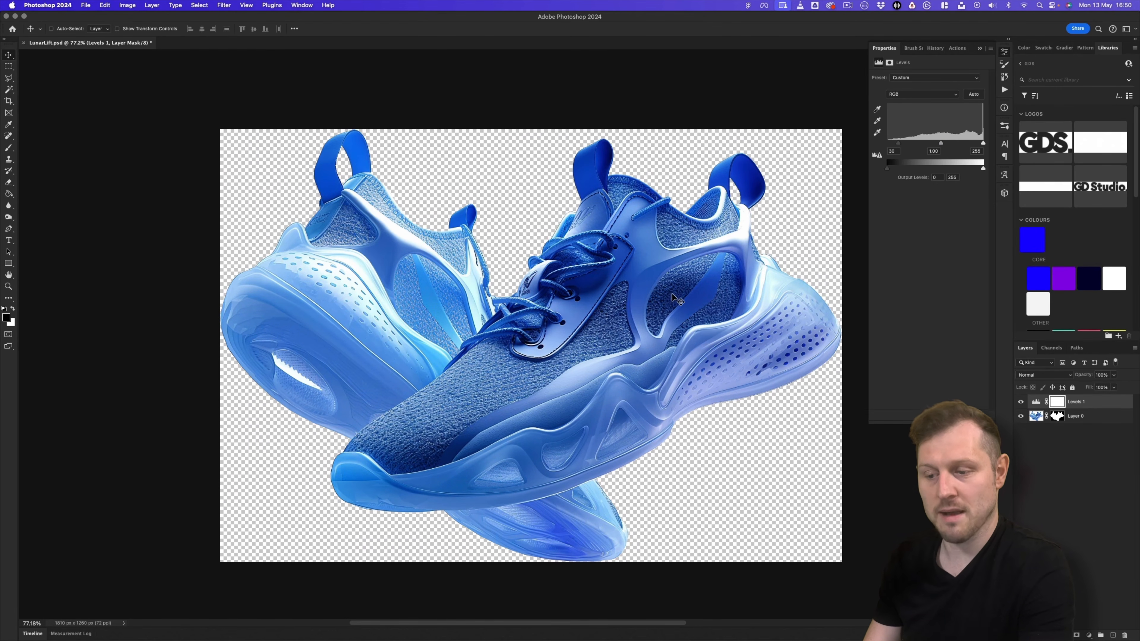
# Save and close LunarLift.psd, return to Illustrator and update the modified sneaker link
pyautogui.press('super+w')
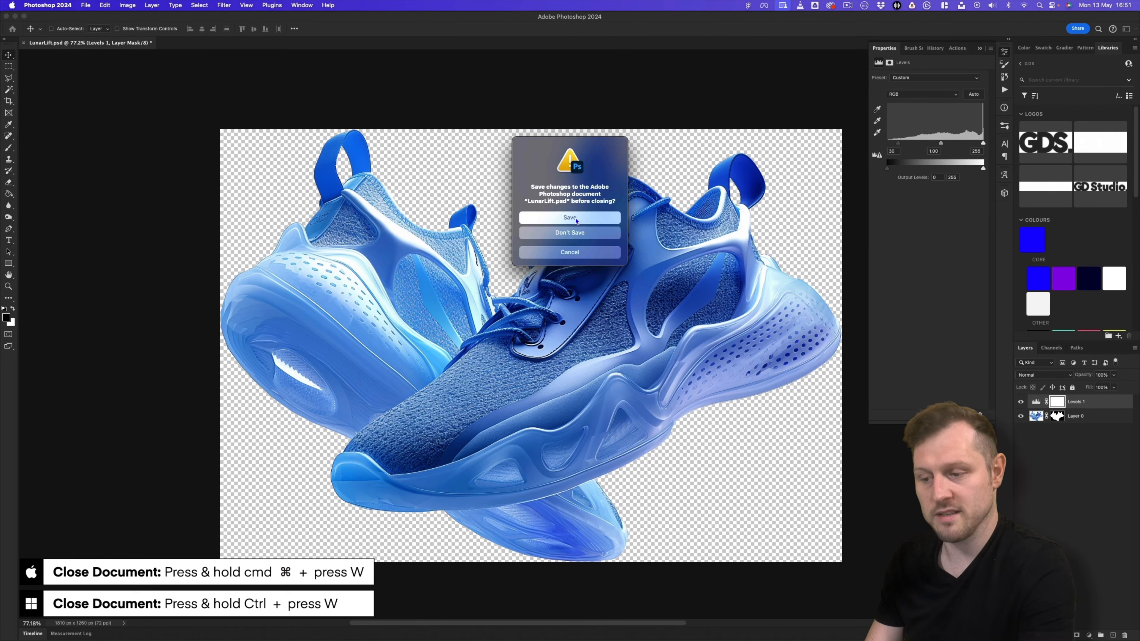
pyautogui.click(576, 221)
pyautogui.press('super+Tab')
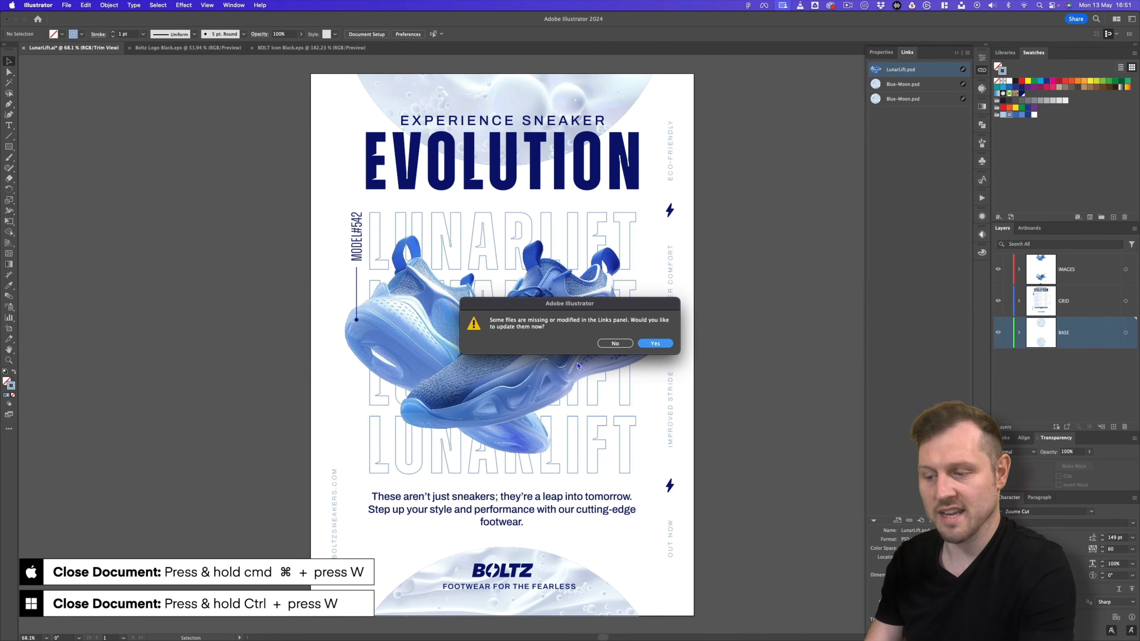
pyautogui.click(654, 344)
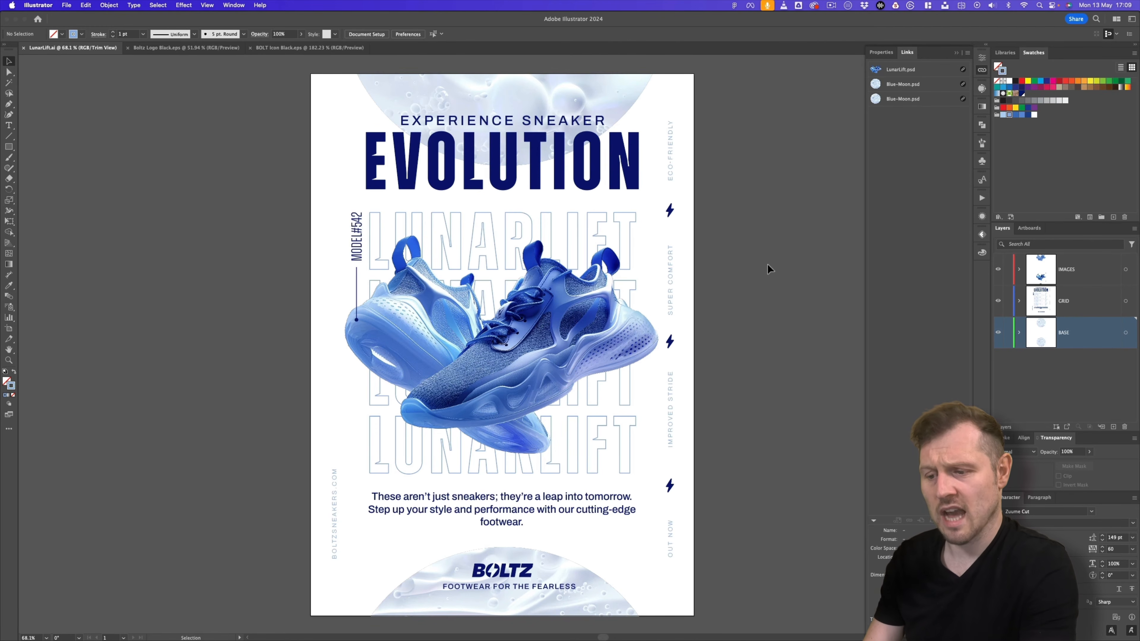
# Turn off Trim View and toggle the layout grid off and on to check the poster's alignment, leaving the grid shown
pyautogui.click(207, 4)
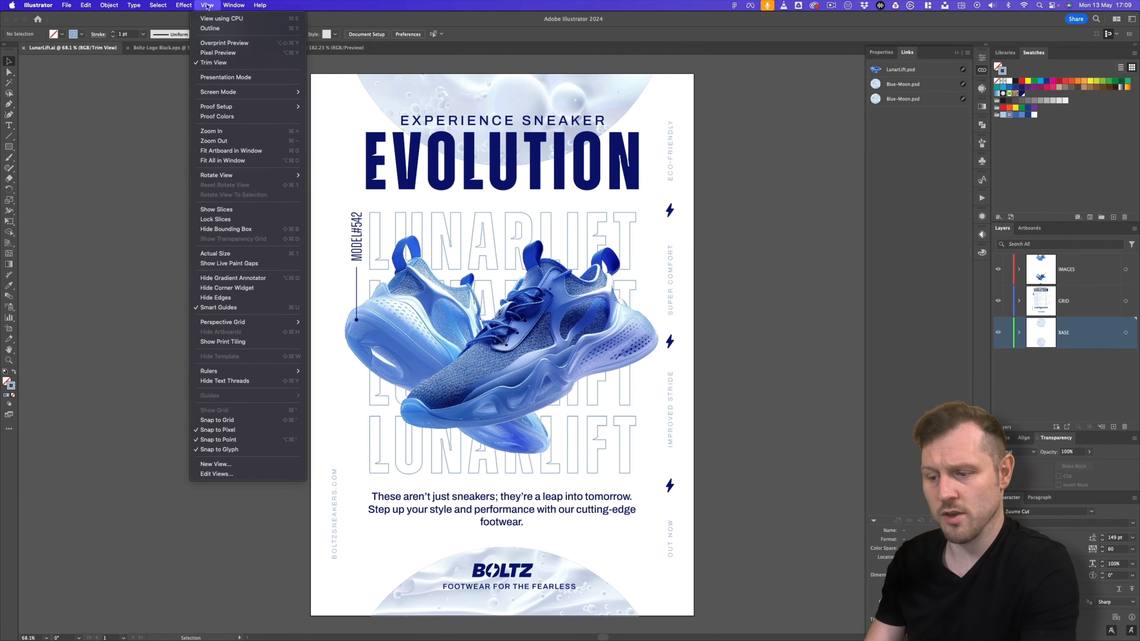
pyautogui.click(214, 58)
pyautogui.press('z')
pyautogui.moveTo(634, 201)
pyautogui.mouseDown()
pyautogui.moveTo(600, 217)
pyautogui.moveTo(625, 206)
pyautogui.mouseUp()
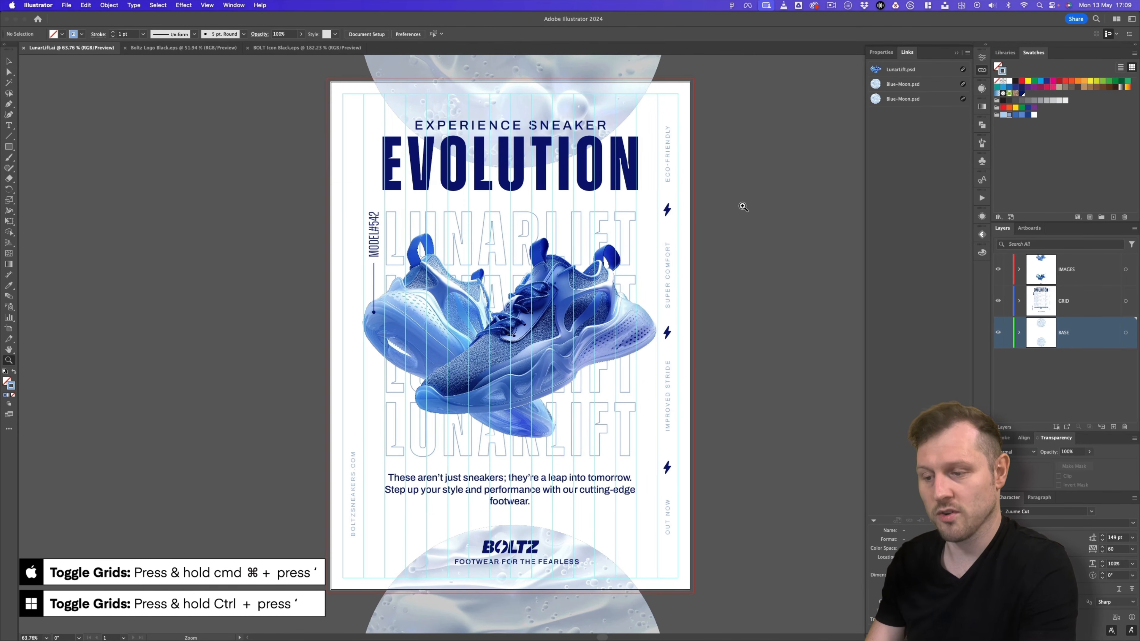
pyautogui.press('super+apostrophe')
pyautogui.press('super+apostrophe')
pyautogui.press('super+apostrophe')
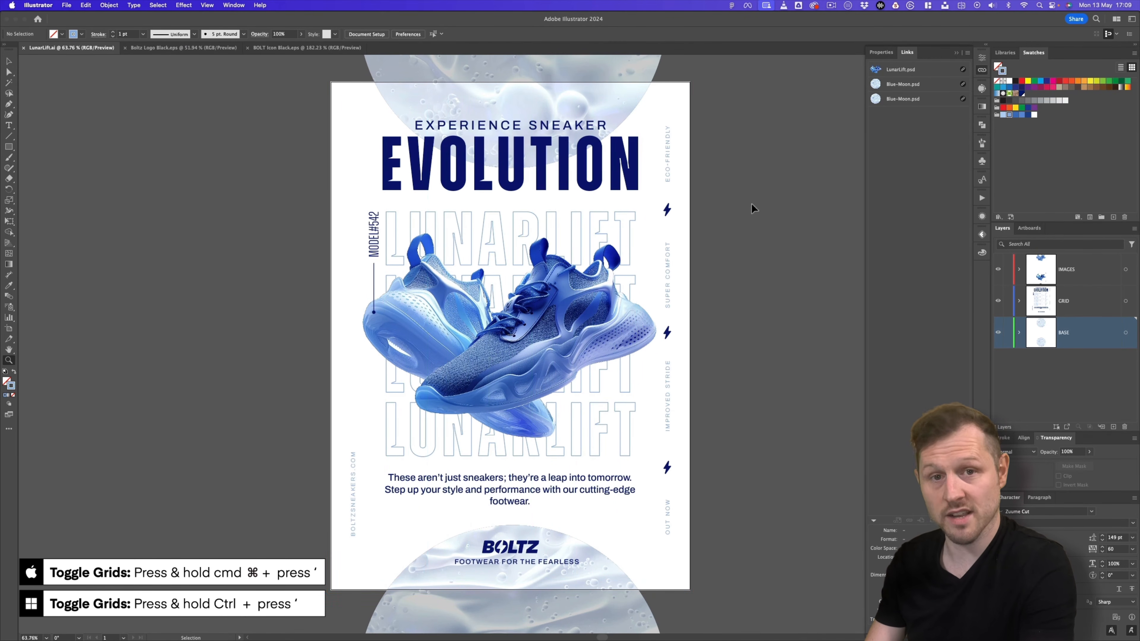
pyautogui.press('super+apostrophe')
pyautogui.moveTo(572, 258); pyautogui.dragTo(619, 261)
pyautogui.press('v')
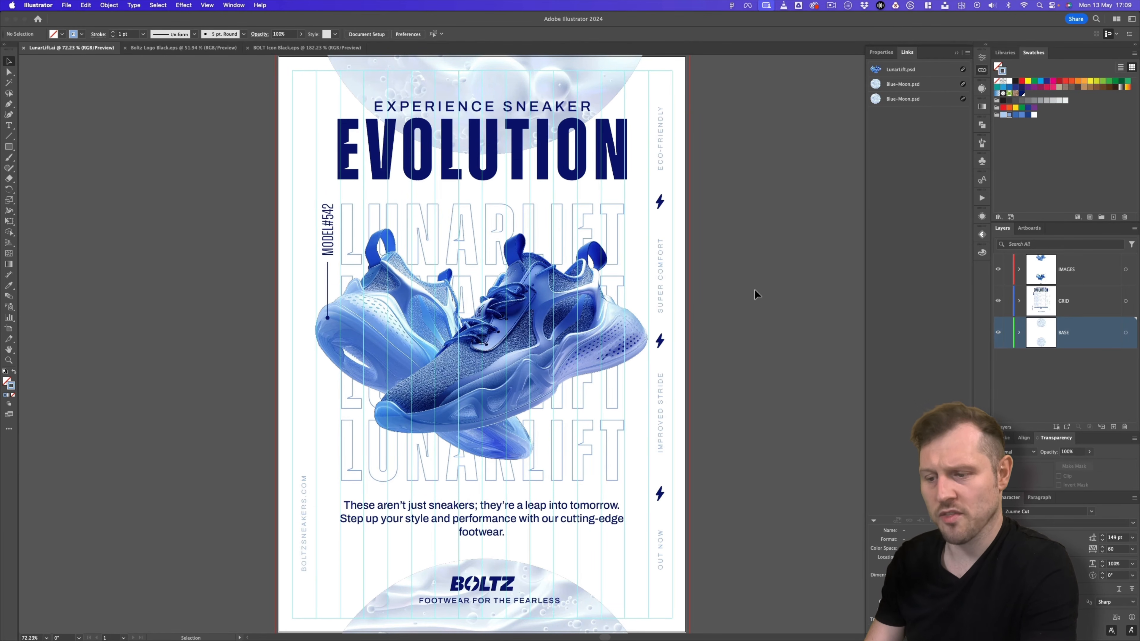
# Nudge the EVOLUTION heading to align with the column guide and scale it down slightly to match the LUNARLIFT text's width
pyautogui.click(520, 167)
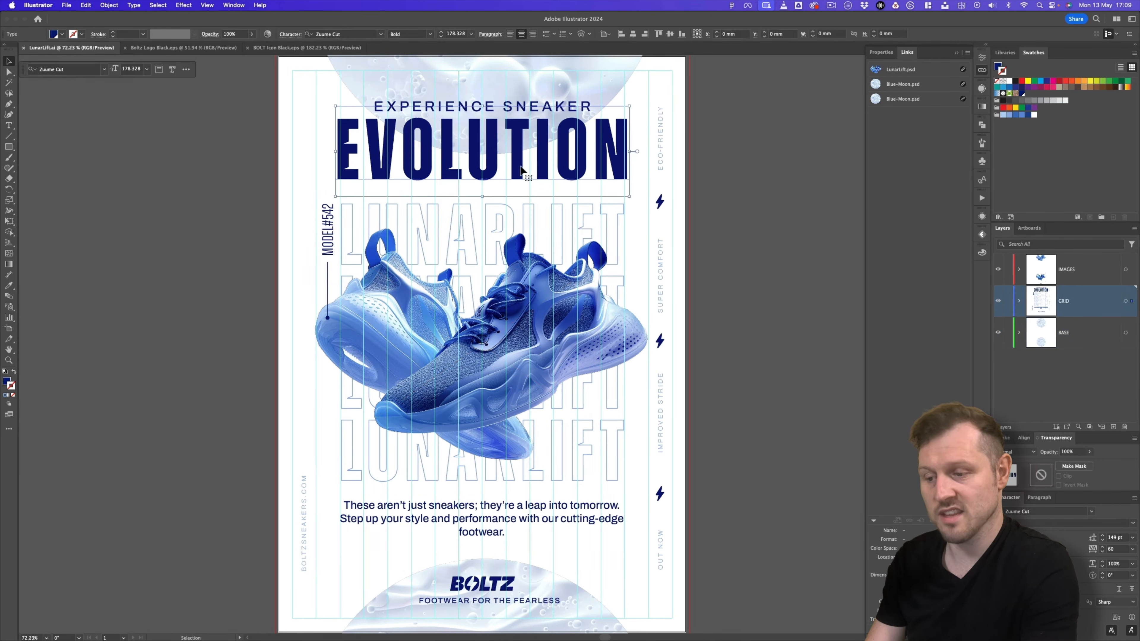
pyautogui.press('Right')
pyautogui.press('Right')
pyautogui.press('Right')
pyautogui.press('Right')
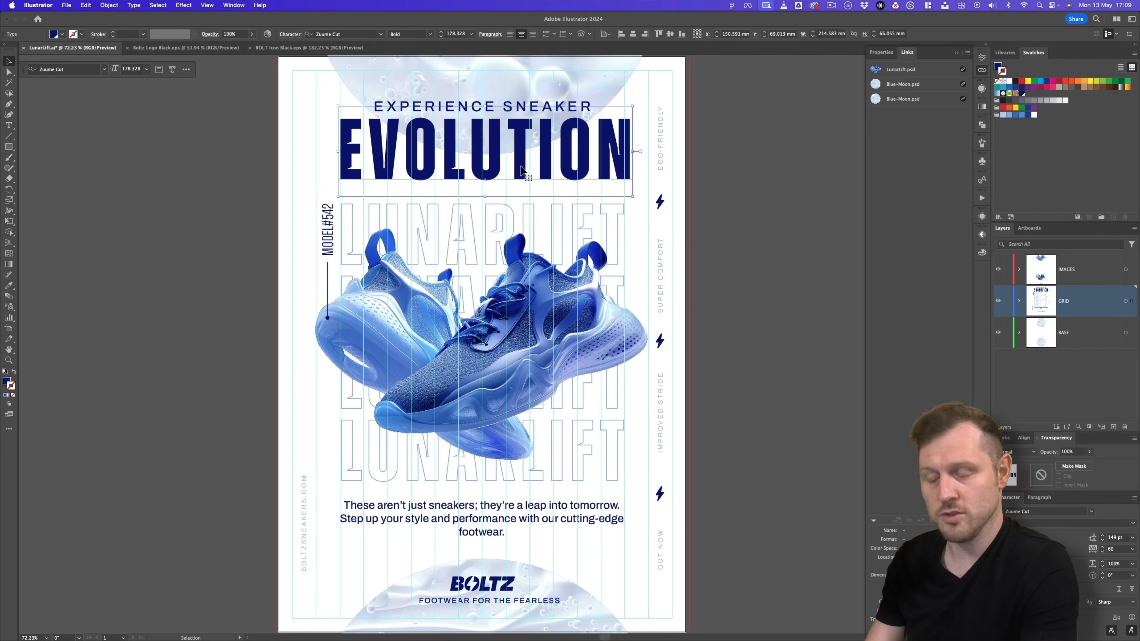
pyautogui.moveTo(630, 200); pyautogui.dragTo(630, 196)
pyautogui.click(756, 188)
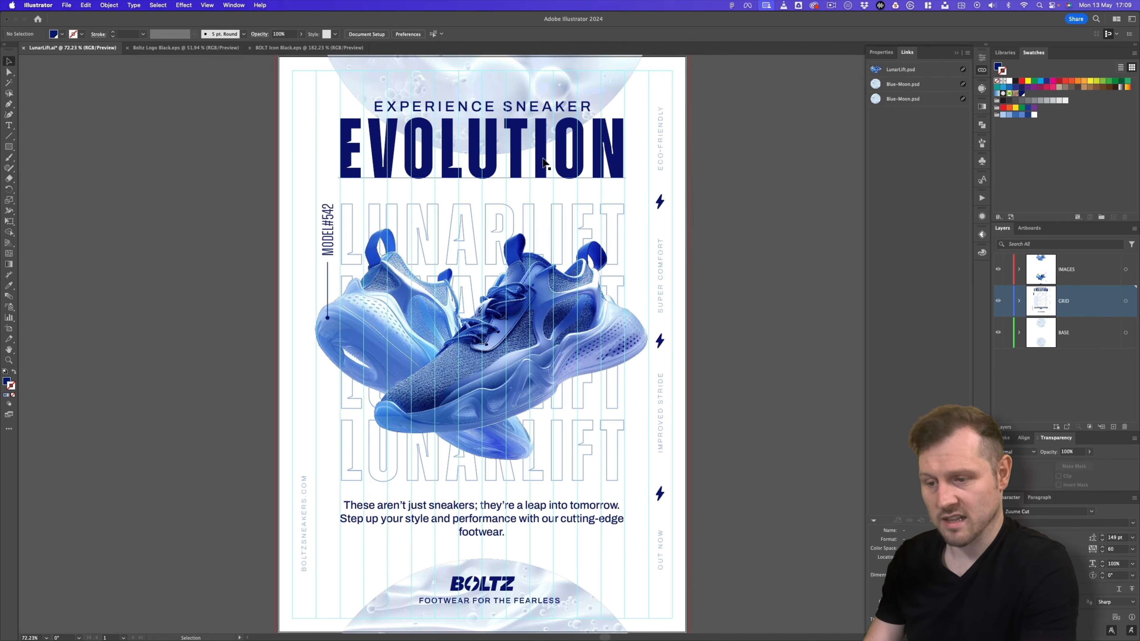
# Nudge the EVOLUTION heading and the outlined LUNARLIFT text slightly so they line up with the layout grid
pyautogui.click(522, 165)
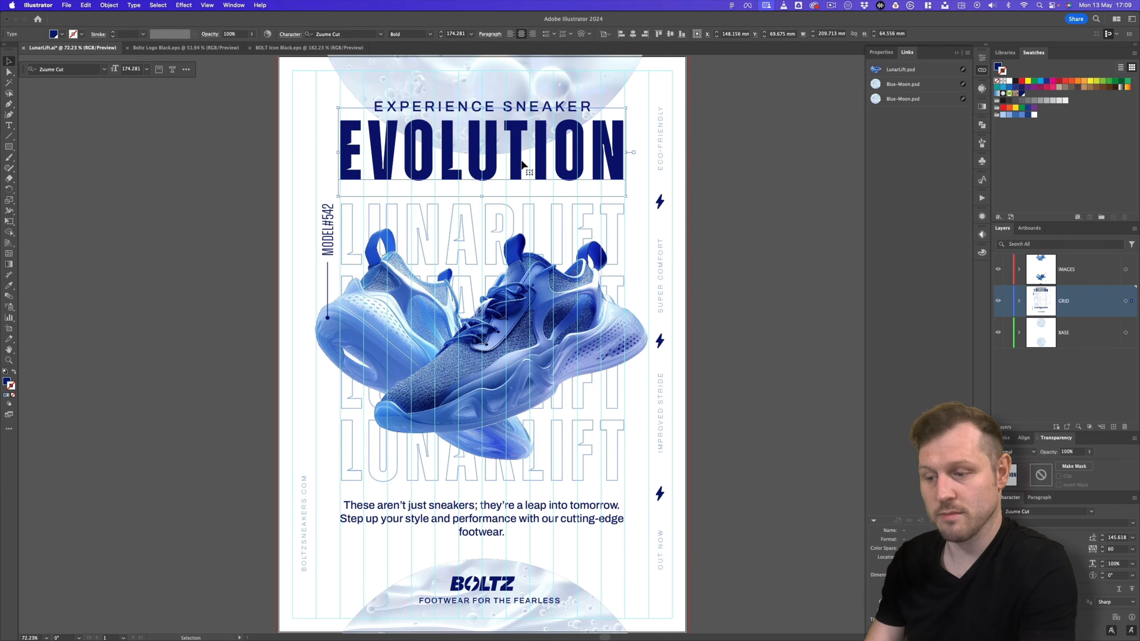
pyautogui.click(520, 213)
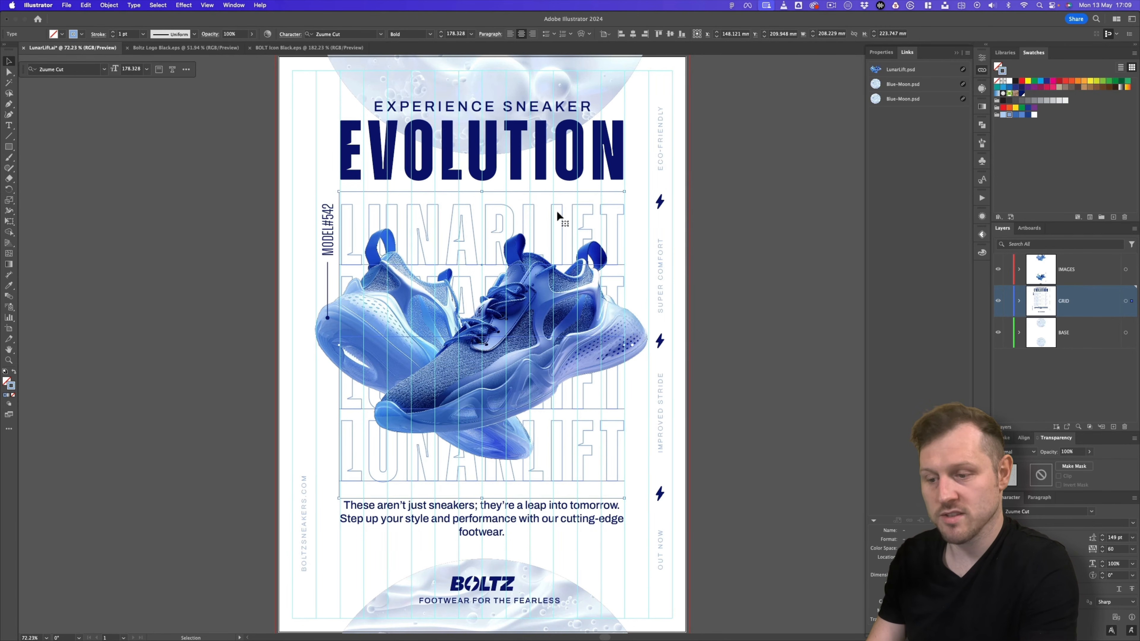
pyautogui.press('Up')
pyautogui.click(753, 273)
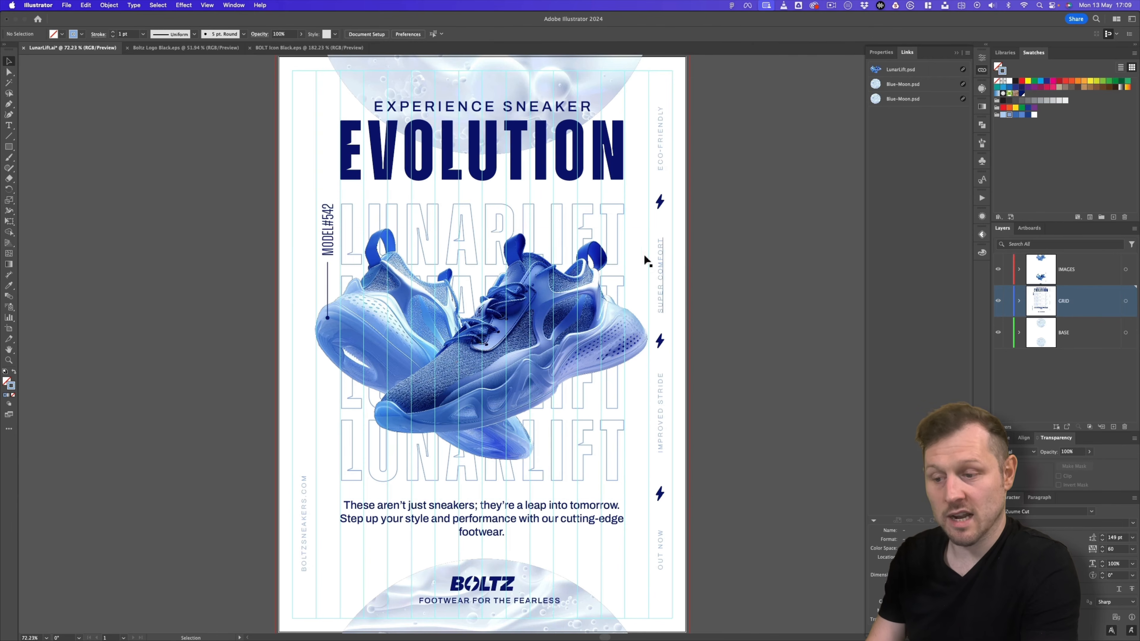
pyautogui.scroll(-1, 568, 286)
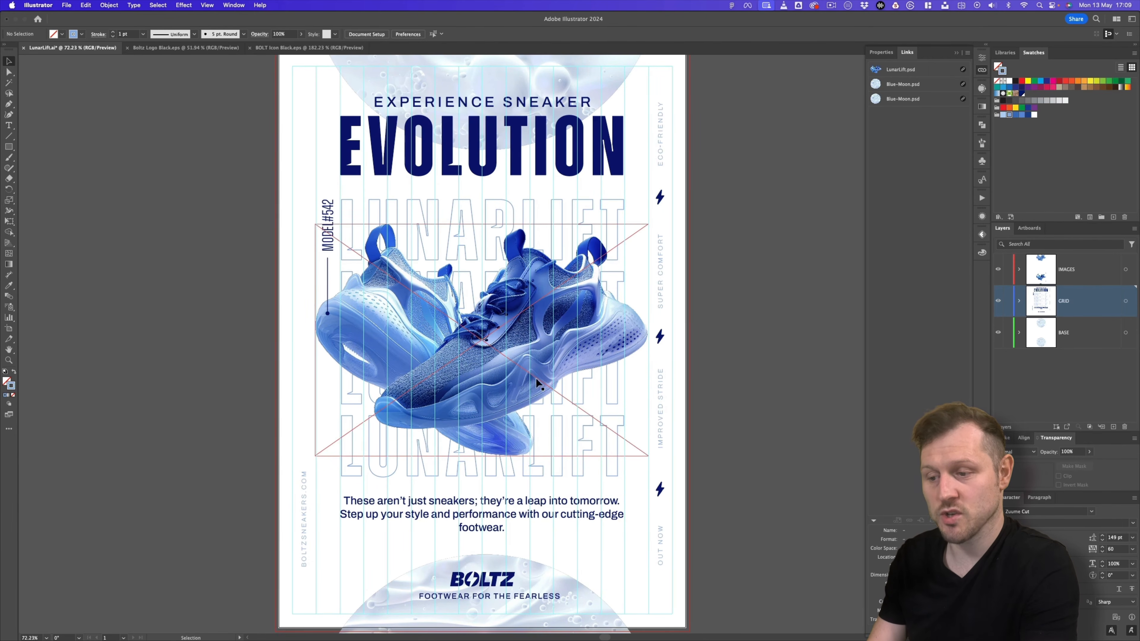
# Narrow the body paragraph's text frame from both sides and set its font size to 22 pt
pyautogui.click(486, 514)
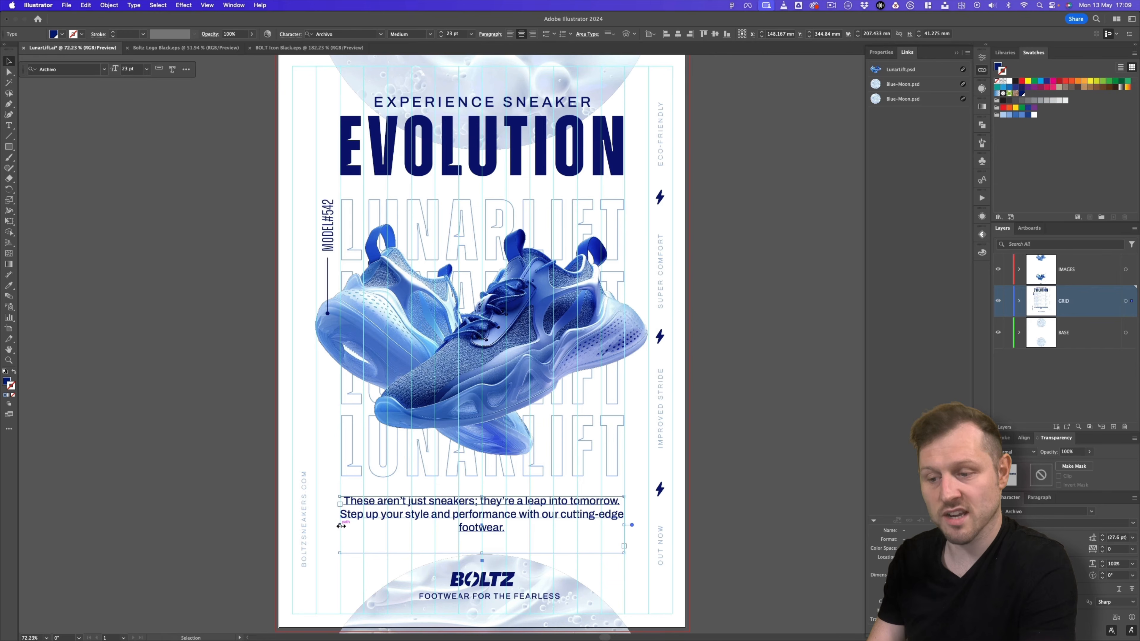
pyautogui.moveTo(341, 526); pyautogui.dragTo(348, 528)
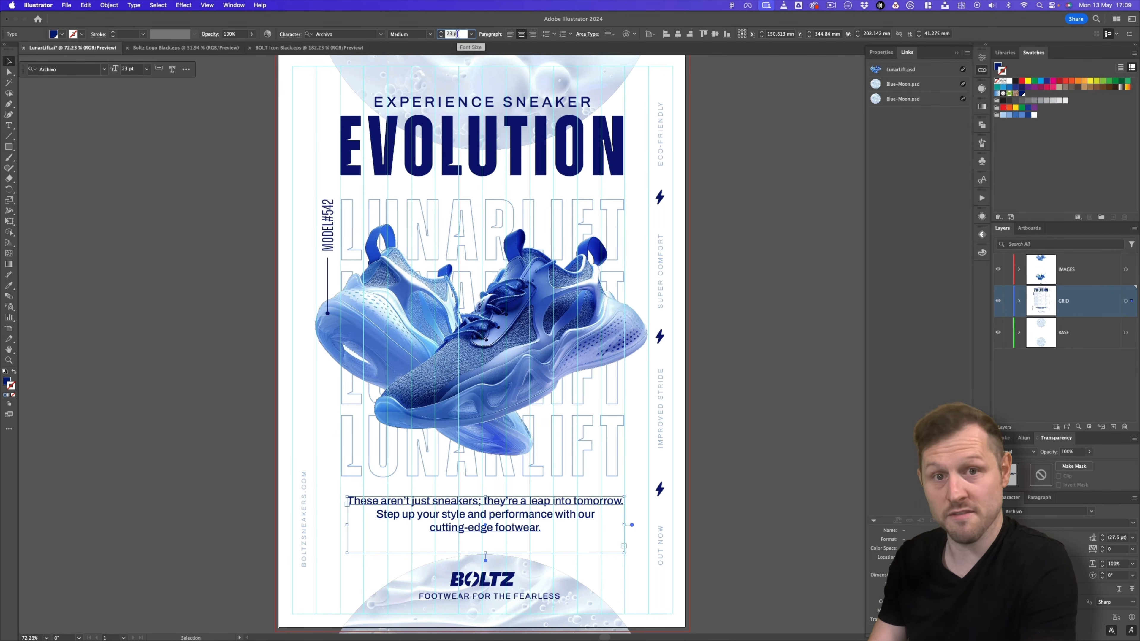
pyautogui.write('22')
pyautogui.press('Return')
pyautogui.moveTo(626, 526); pyautogui.dragTo(619, 527)
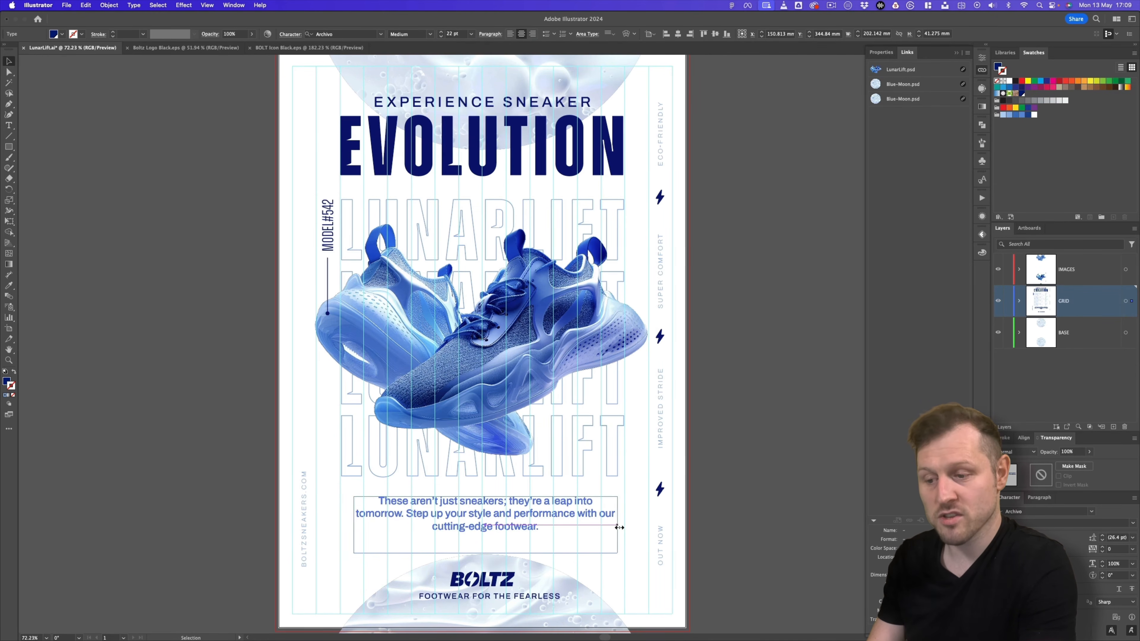
pyautogui.click(726, 490)
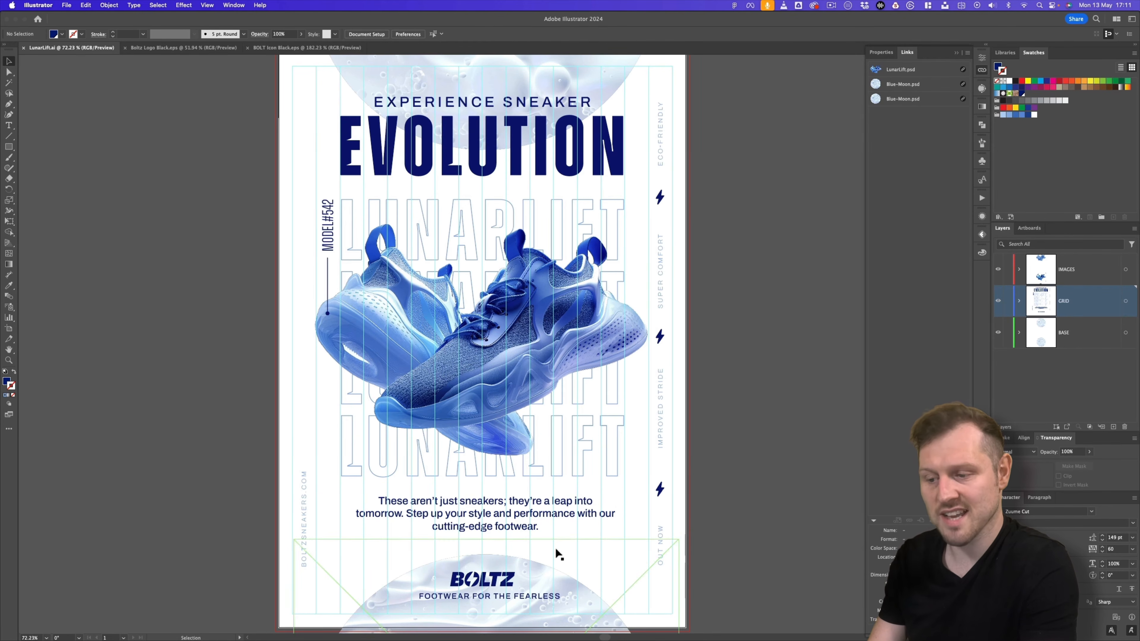
# Move the BOLTZ logo slightly up and onto the poster's vertical centre line
pyautogui.click(486, 584)
pyautogui.scroll(5, 486, 584)
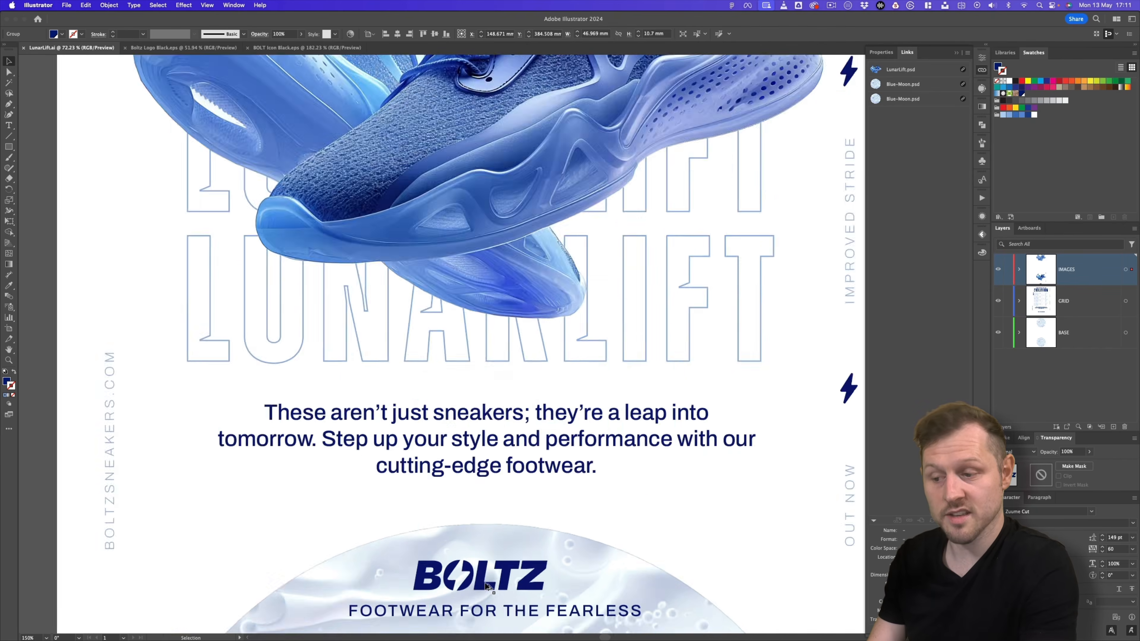
pyautogui.moveTo(486, 559); pyautogui.dragTo(485, 557)
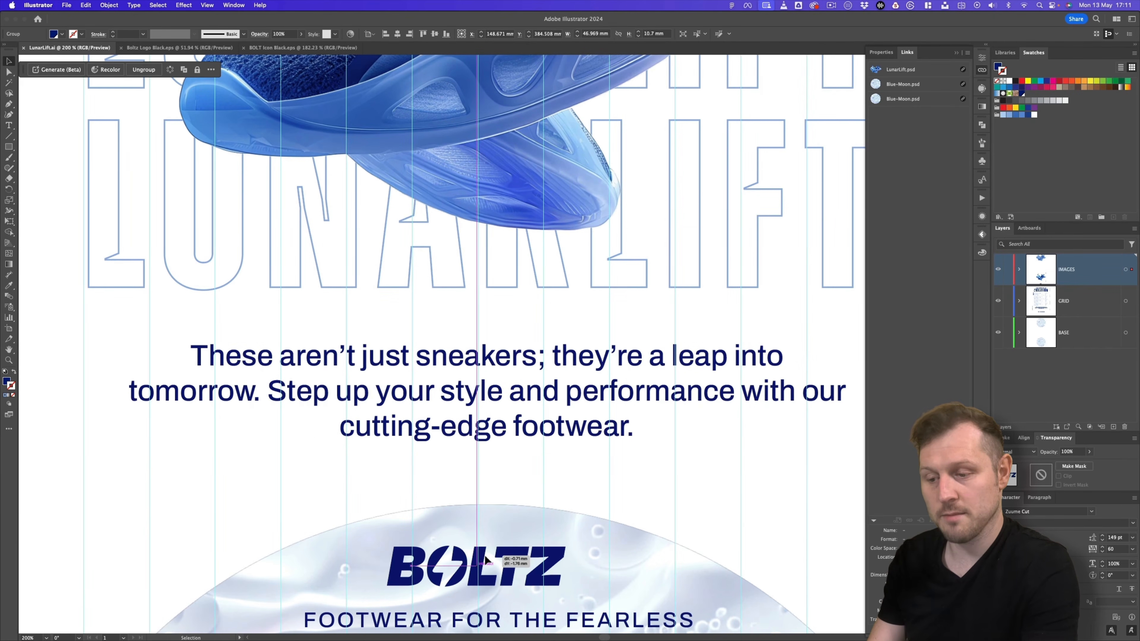
pyautogui.scroll(-2, 491, 554)
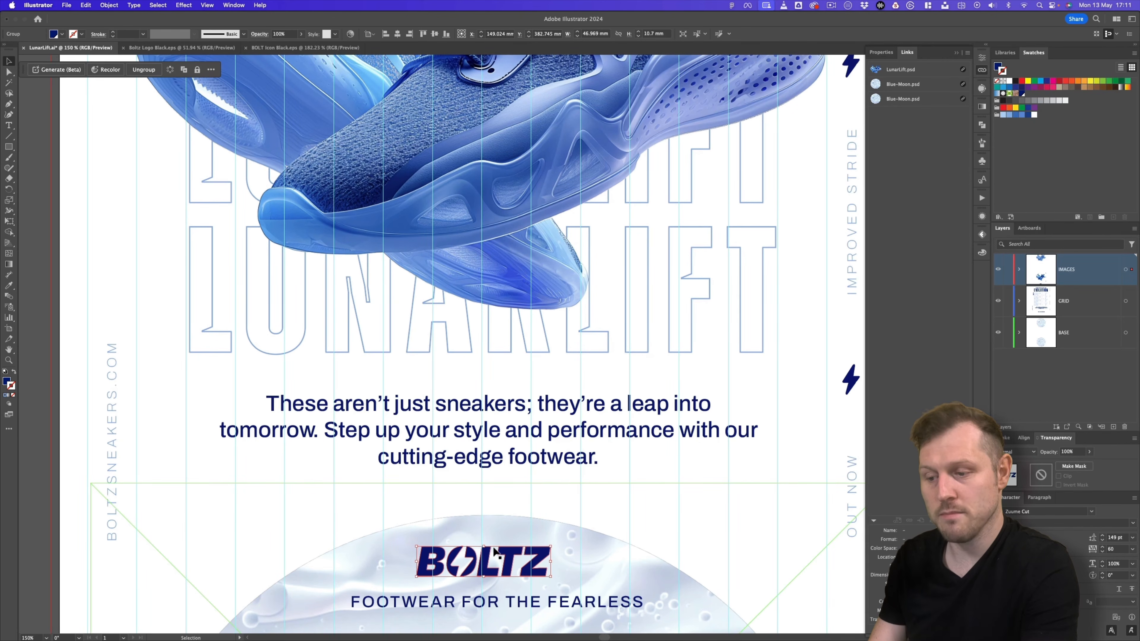
# Nudge the FOOTWEAR FOR THE FEARLESS tagline left until it is centred under the BOLTZ logo
pyautogui.click(507, 606)
pyautogui.press('Left')
pyautogui.press('Left')
pyautogui.press('Left')
pyautogui.press('Left')
pyautogui.press('Left')
pyautogui.press('Left')
pyautogui.press('Left')
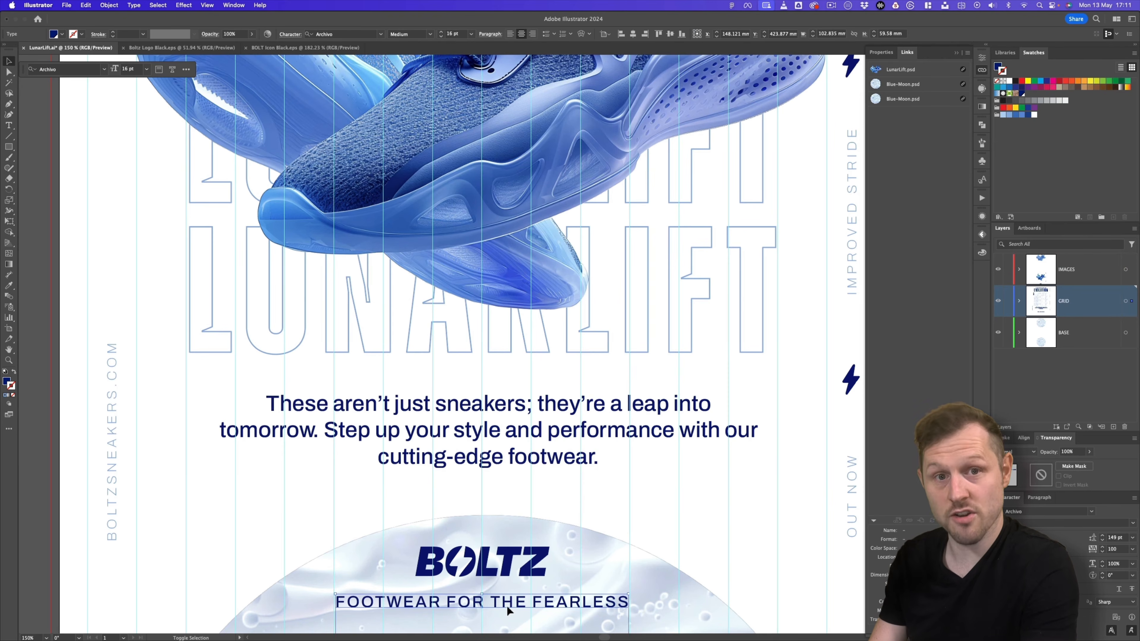
# Select the upper and lower Blue-Moon images together and align them horizontally to the poster's centre
pyautogui.scroll(-2, 523, 456)
pyautogui.click(625, 530)
pyautogui.scroll(4, 624, 530)
pyautogui.click(629, 134)
pyautogui.keyDown('shift'); pyautogui.click(630, 138); pyautogui.keyUp('shift')
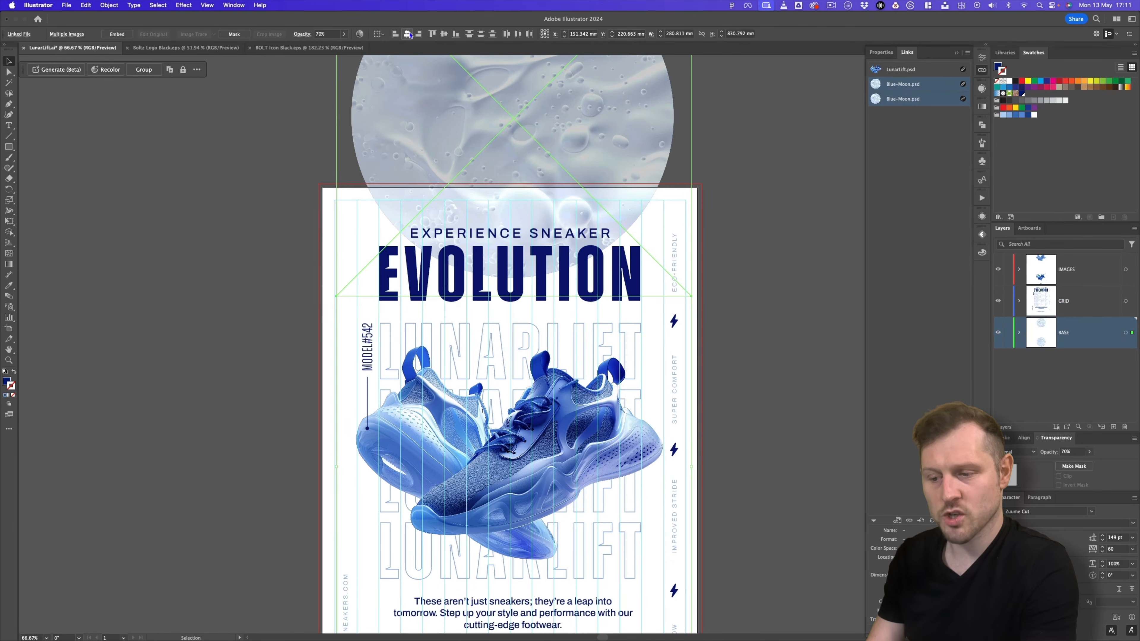
pyautogui.scroll(-3, 633, 179)
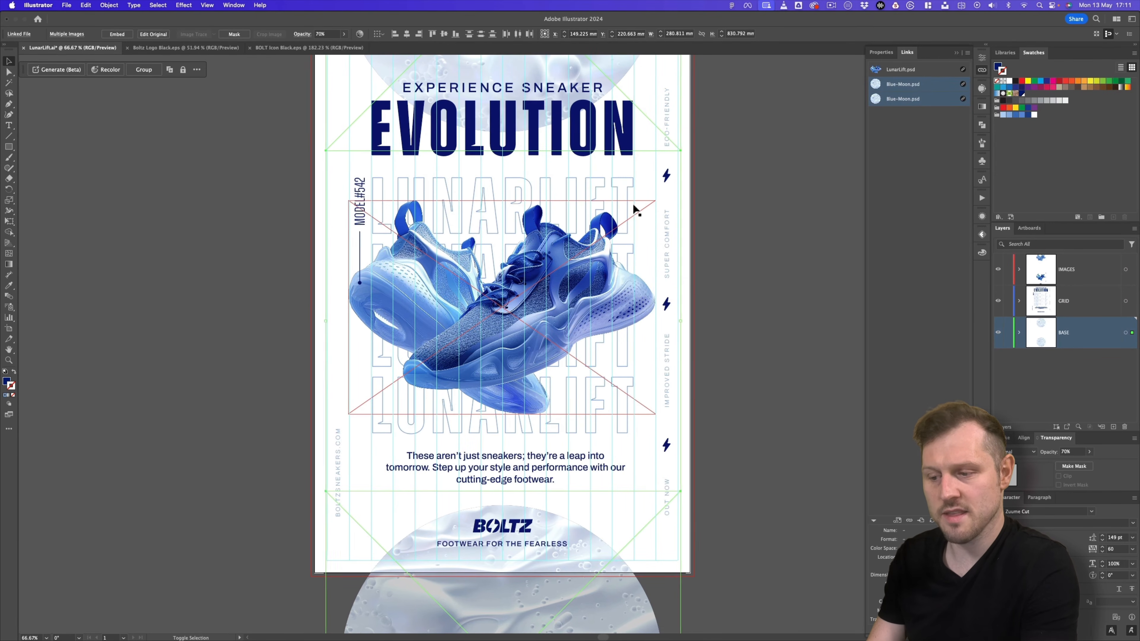
pyautogui.scroll(2, 753, 193)
# Nudge the lower moon image up slightly behind the BOLTZ logo and deselect it
pyautogui.click(593, 617)
pyautogui.press('Up')
pyautogui.press('Up')
pyautogui.press('Up')
pyautogui.click(756, 349)
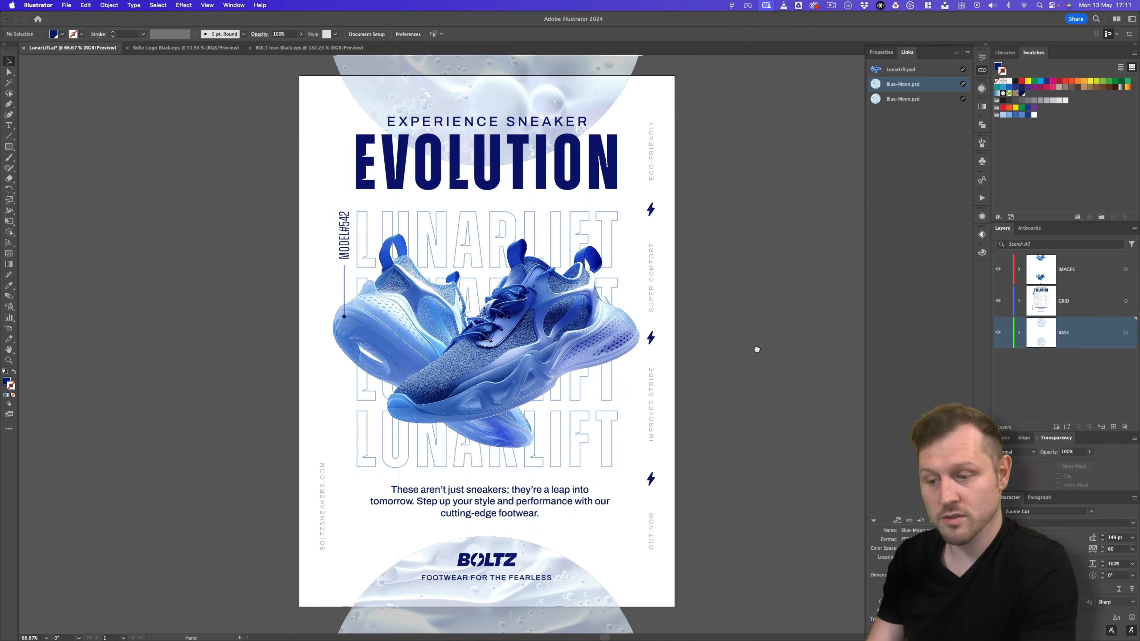
# Turn on Trim View and examine the whole poster cropped to its edges without guides
pyautogui.press('z')
pyautogui.moveTo(620, 299); pyautogui.dragTo(568, 286)
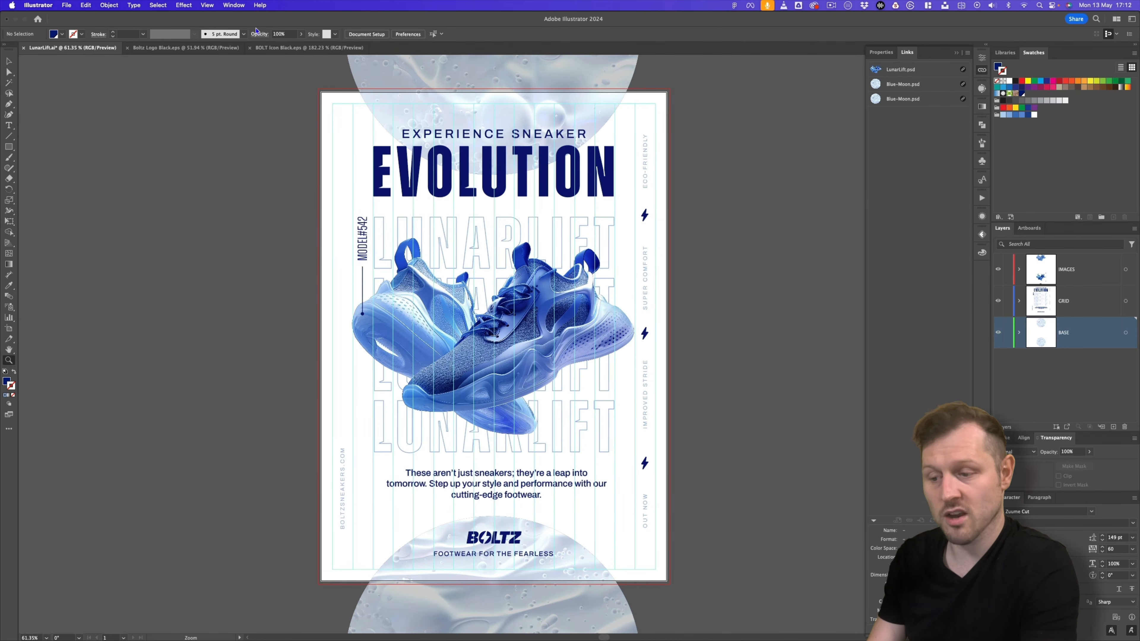
pyautogui.click(207, 6)
pyautogui.click(215, 63)
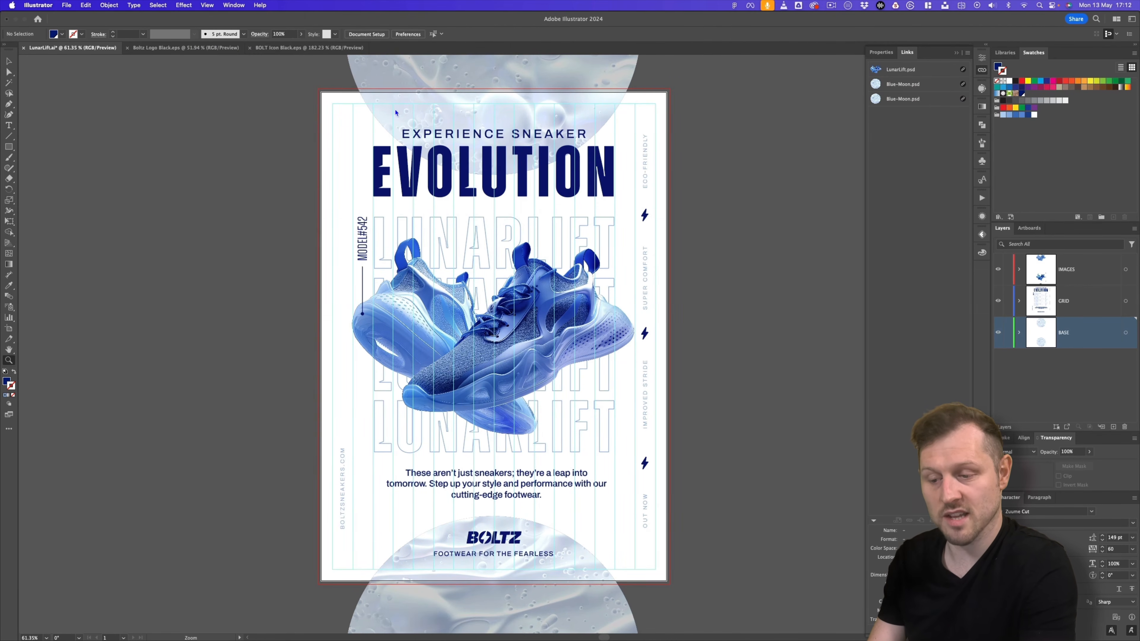
pyautogui.press('v')
pyautogui.press('z')
pyautogui.moveTo(529, 250); pyautogui.dragTo(544, 245)
pyautogui.press('space')
pyautogui.moveTo(703, 255); pyautogui.dragTo(704, 251)
pyautogui.press('v')
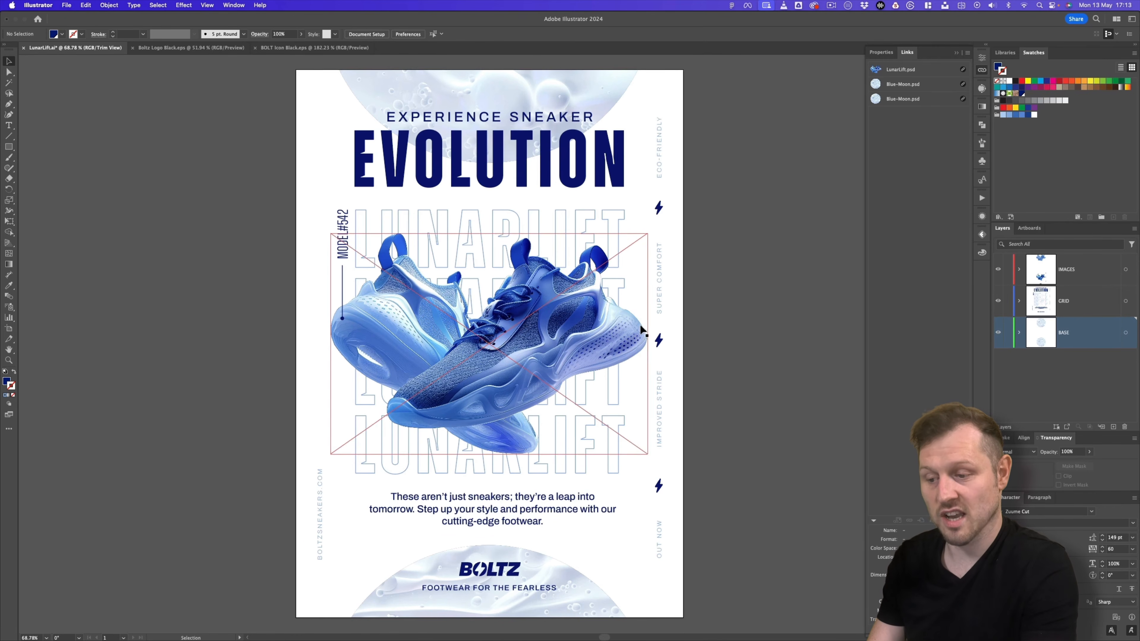
# Enlarge the lower moon image to about 322 mm wide and delete the upper moon image
pyautogui.scroll(-5, 612, 539)
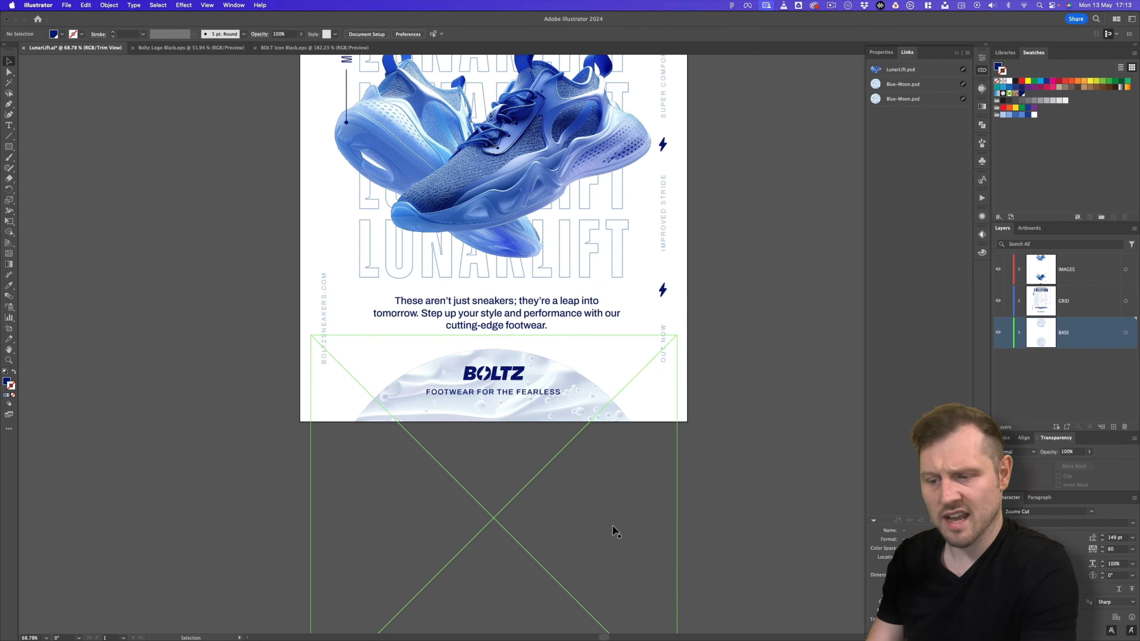
pyautogui.click(616, 532)
pyautogui.scroll(6, 599, 146)
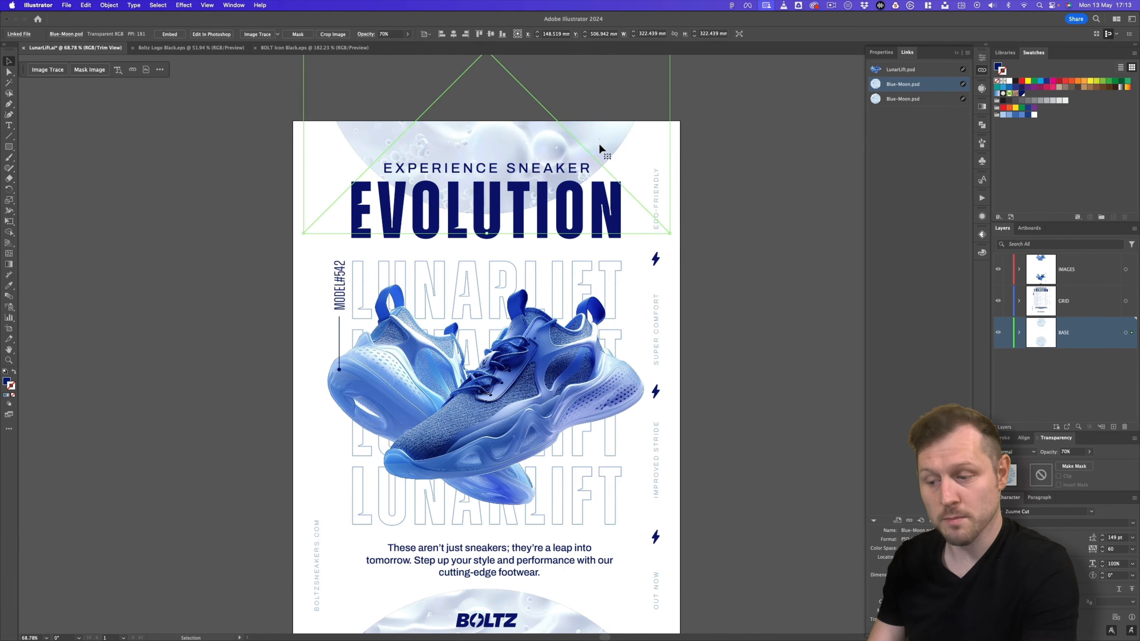
pyautogui.press('Delete')
# Duplicate the enlarged lower moon and place the copy behind the heading, partly cropped by the poster's top edge
pyautogui.scroll(-3, 600, 146)
pyautogui.moveTo(611, 530); pyautogui.dragTo(613, 180)
pyautogui.scroll(6, 621, 382)
pyautogui.moveTo(599, 310); pyautogui.dragTo(562, 110)
pyautogui.moveTo(574, 322); pyautogui.dragTo(573, 286)
pyautogui.scroll(-5, 602, 287)
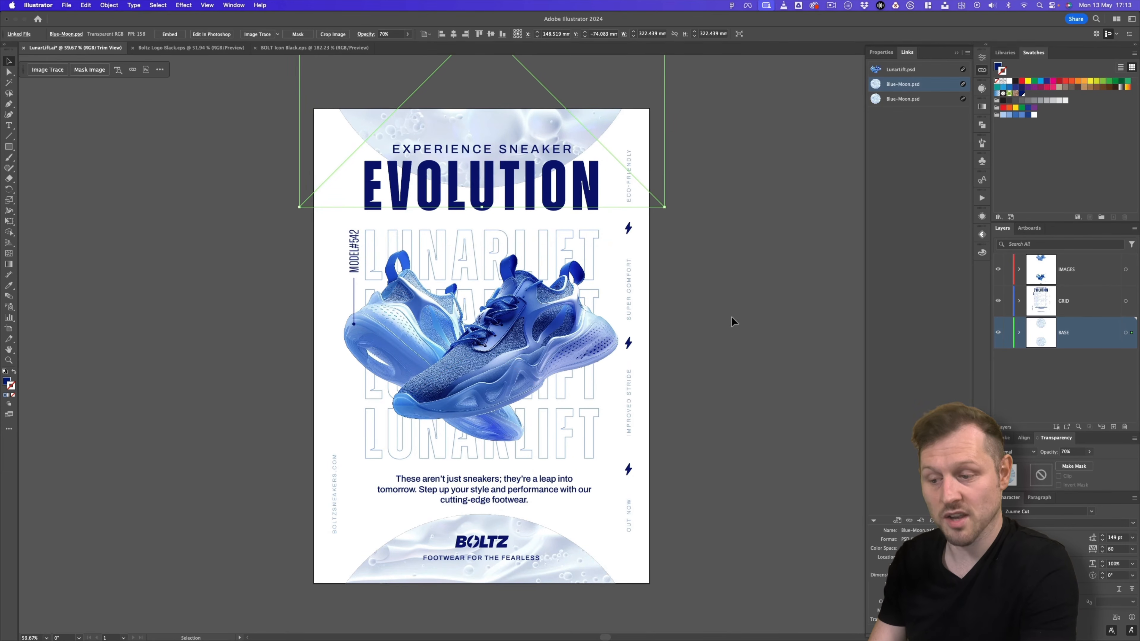
pyautogui.click(731, 321)
# Move the BOLTZ logo and its tagline closer together and slightly lower over the bottom moon
pyautogui.scroll(2, 502, 306)
pyautogui.moveTo(562, 556); pyautogui.dragTo(529, 591)
pyautogui.click(516, 571)
pyautogui.keyDown('shift'); pyautogui.click(529, 586); pyautogui.keyUp('shift')
# Turn off Trim View, shift the EXPERIENCE SNEAKER line slightly against the guides, and turn Trim View back on
pyautogui.click(557, 141)
pyautogui.press('w')
pyautogui.click(207, 6)
pyautogui.click(216, 62)
pyautogui.press('v')
pyautogui.moveTo(500, 141); pyautogui.dragTo(502, 142)
pyautogui.click(723, 130)
pyautogui.click(206, 6)
pyautogui.click(216, 62)
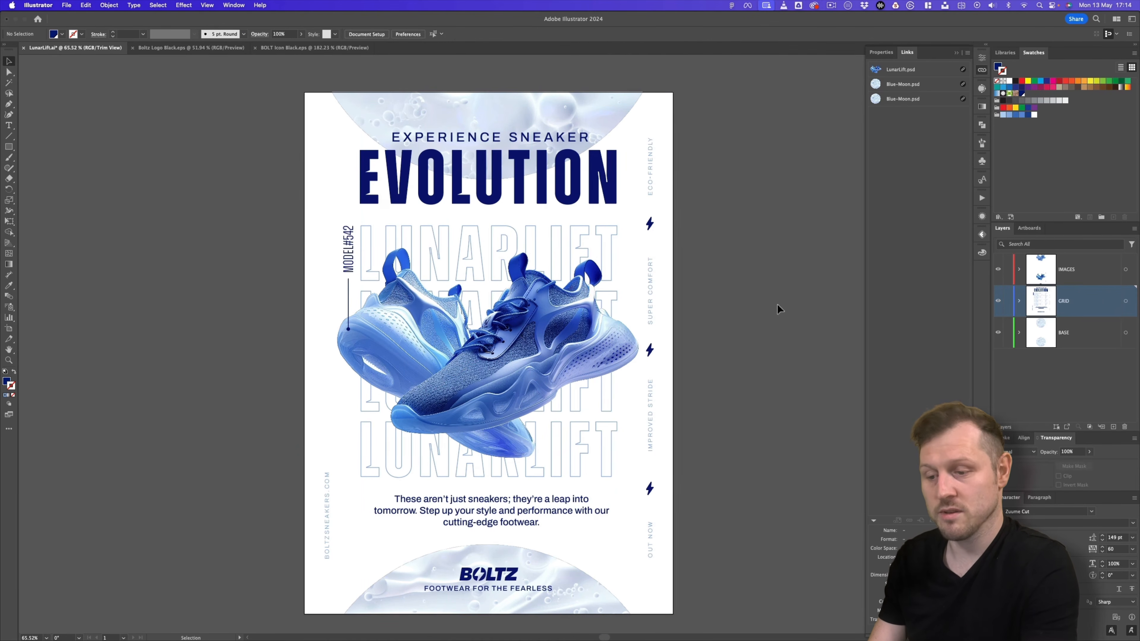
# Adjust the vertical positions of the three lightning bolt icons to even out their spacing between the side texts
pyautogui.moveTo(650, 488); pyautogui.dragTo(650, 486)
pyautogui.moveTo(650, 351); pyautogui.dragTo(650, 353)
pyautogui.moveTo(650, 223); pyautogui.dragTo(650, 227)
pyautogui.click(698, 397)
# Nudge the body paragraph left to centre it against the guides with Trim View off, then return to Trim View
pyautogui.click(535, 500)
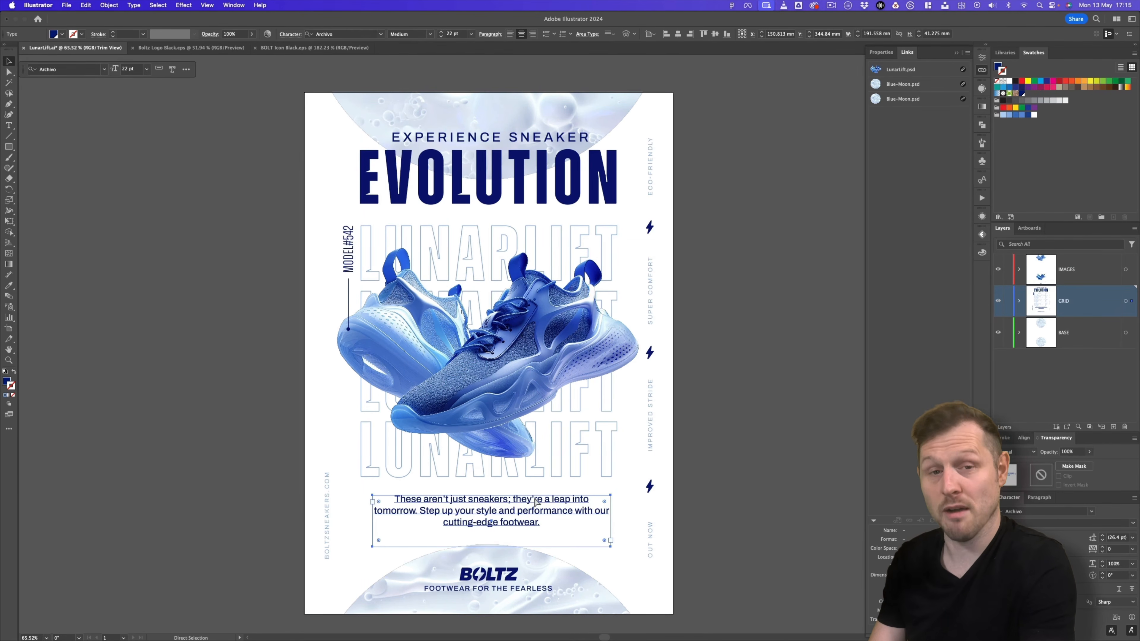
pyautogui.press('Left')
pyautogui.hscroll(-1, 370, 255)
pyautogui.click(207, 6)
pyautogui.click(216, 62)
pyautogui.press('Left')
pyautogui.press('Left')
pyautogui.press('Left')
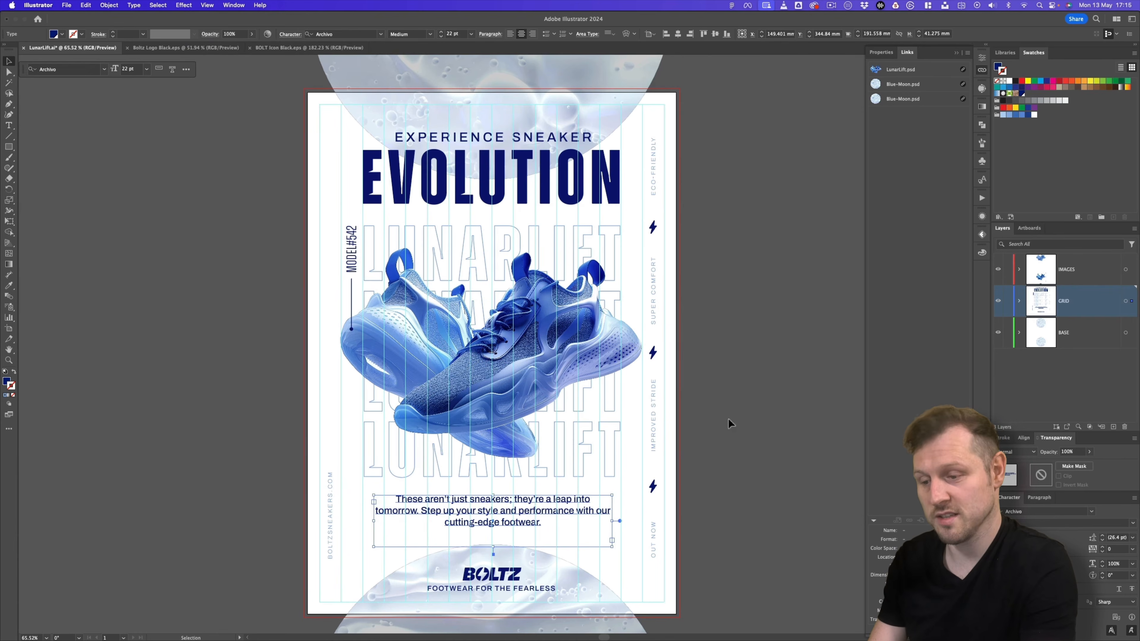
pyautogui.click(207, 5)
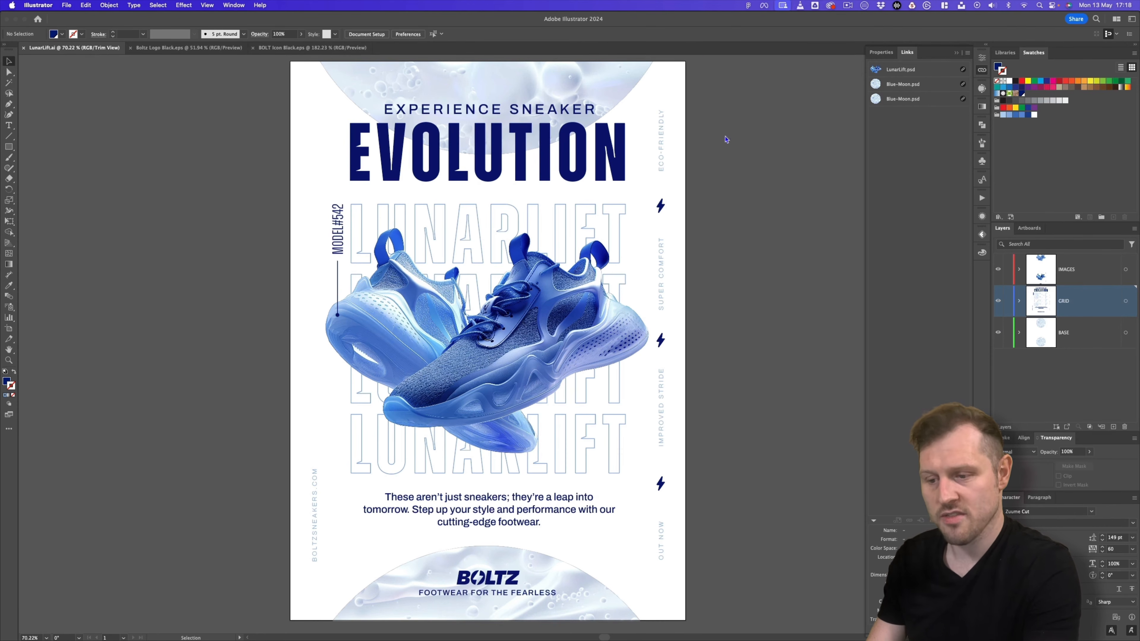
# Turn off Trim View and unlock the guides
pyautogui.click(207, 5)
pyautogui.click(216, 63)
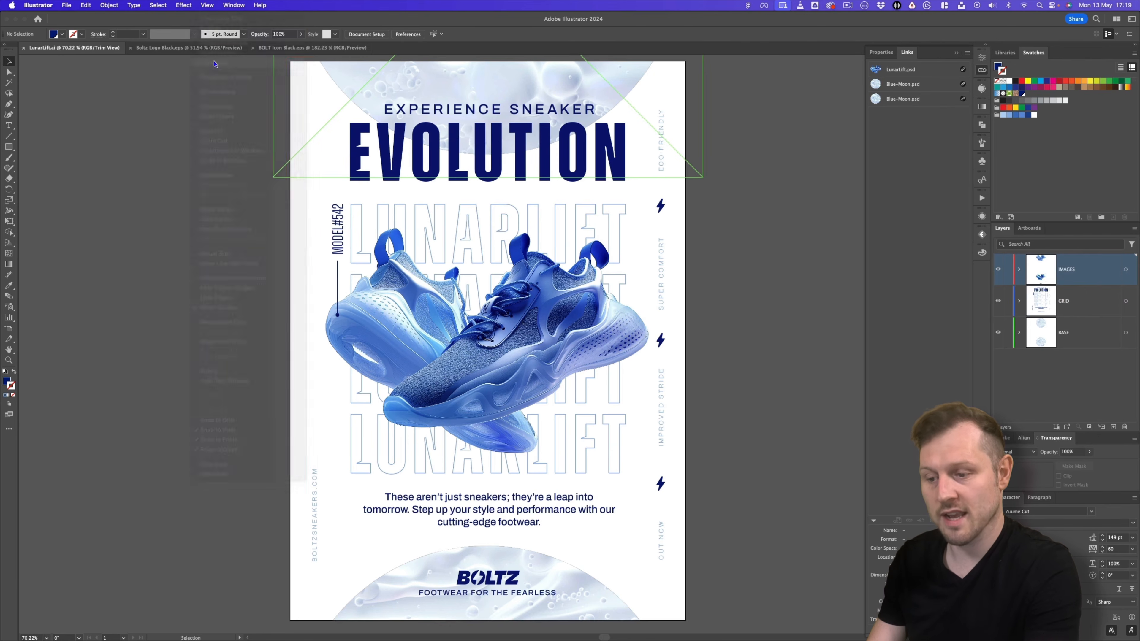
pyautogui.click(214, 5)
pyautogui.moveTo(252, 395)
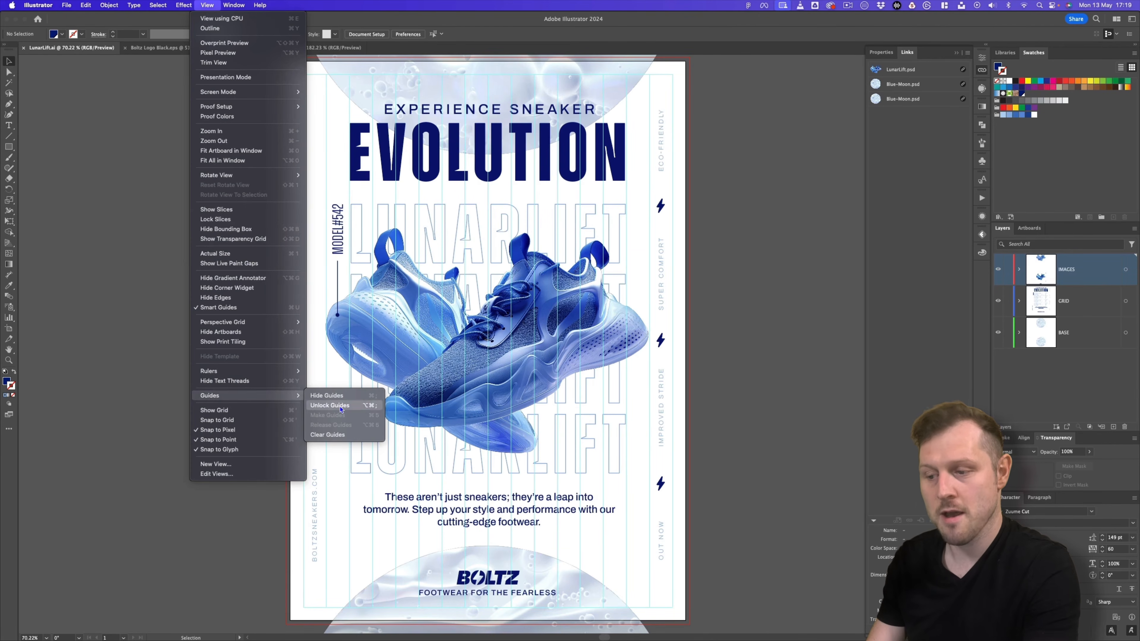
pyautogui.click(341, 405)
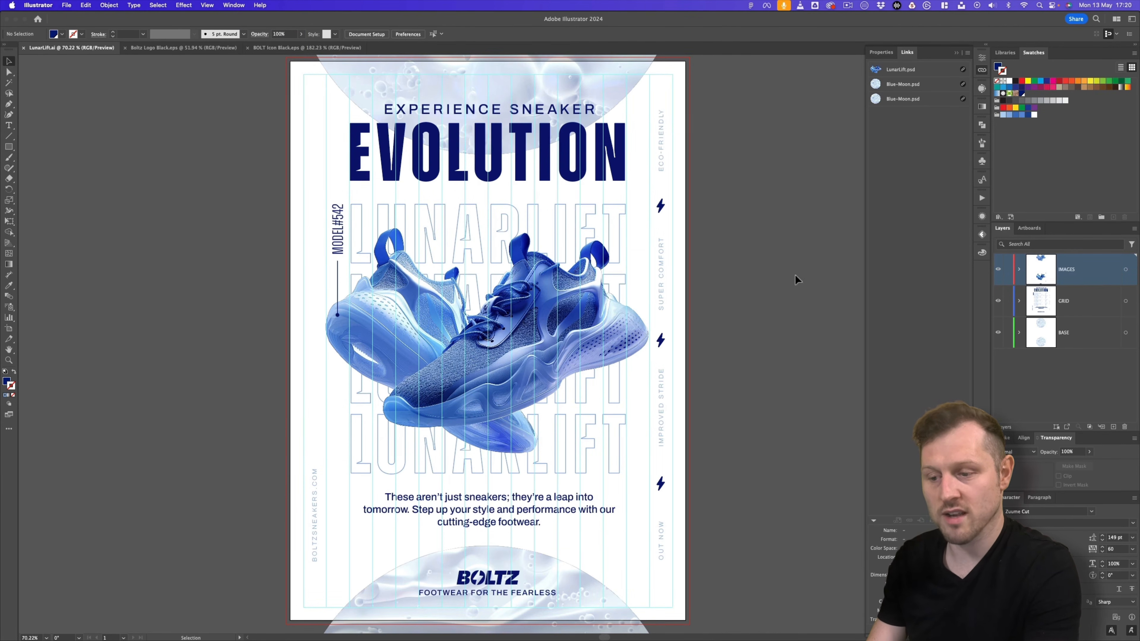
# Duplicate the poster artboard with its artwork and guides, placing the copy beside the original
pyautogui.press('z')
pyautogui.moveTo(424, 294); pyautogui.dragTo(338, 325)
pyautogui.hotkey('shift', 'o')
pyautogui.moveTo(341, 175); pyautogui.dragTo(660, 177)
pyautogui.hscroll(5, 538, 178)
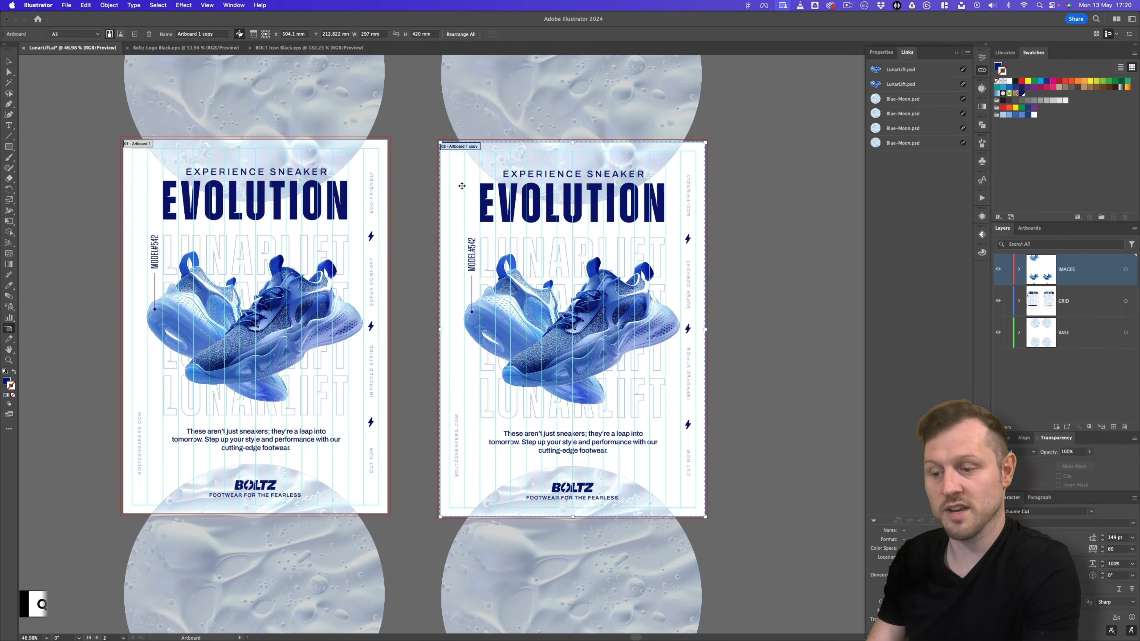
pyautogui.press('v')
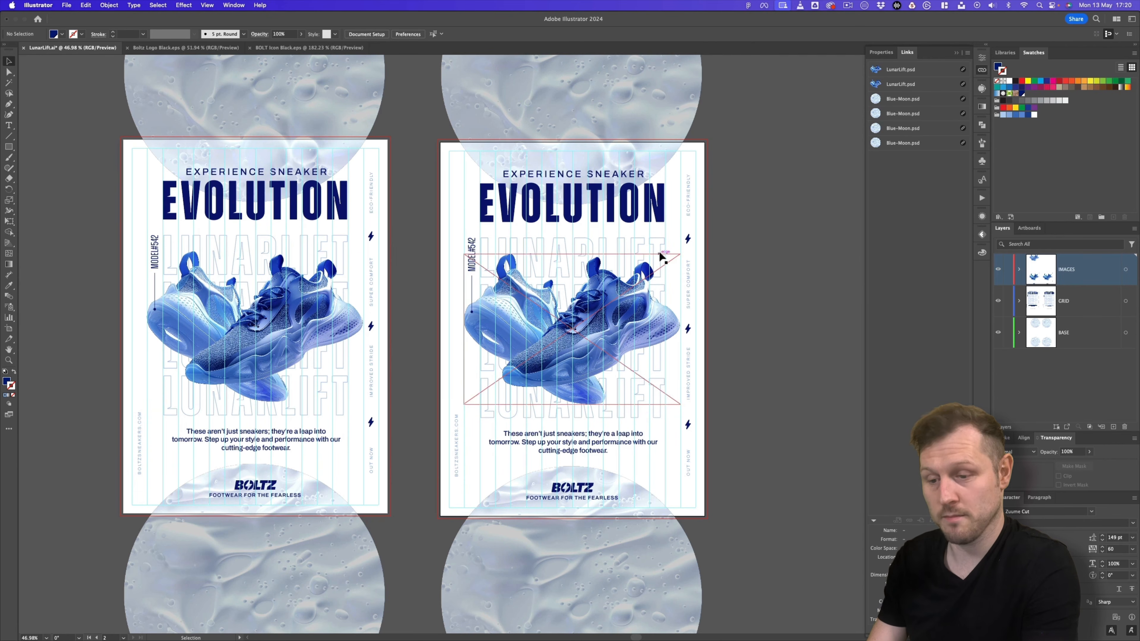
# Frame both posters side by side, collapse the Links panel and toggle the guides, leaving them shown
pyautogui.press('z')
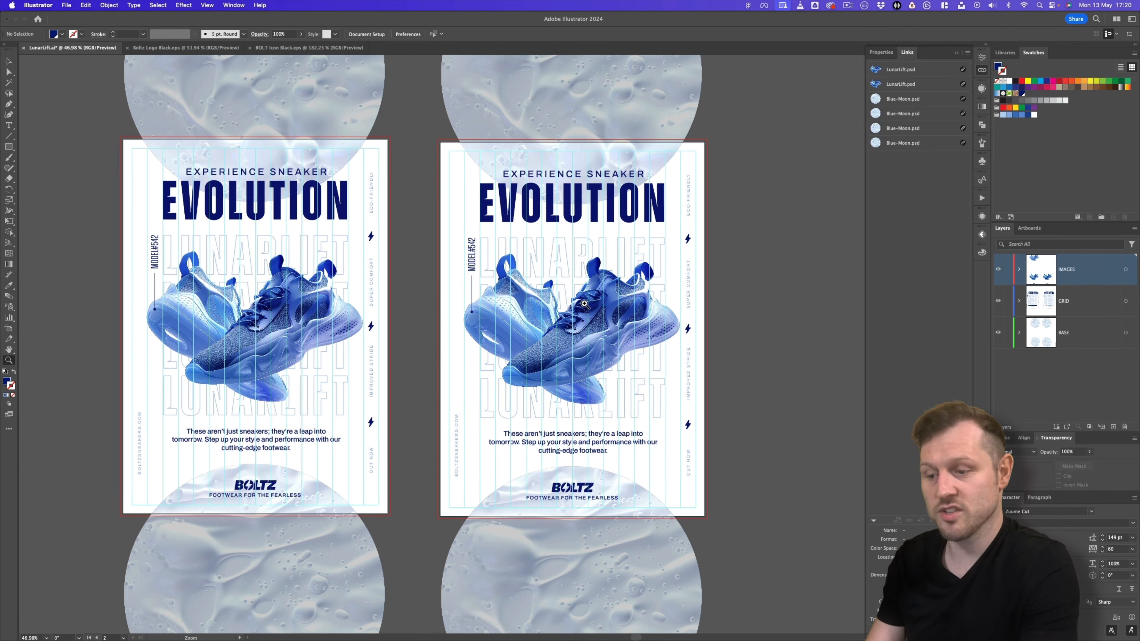
pyautogui.press('super+;')
pyautogui.moveTo(572, 318); pyautogui.dragTo(726, 291)
pyautogui.press('super+;')
pyautogui.press('super+;')
pyautogui.press('super+;')
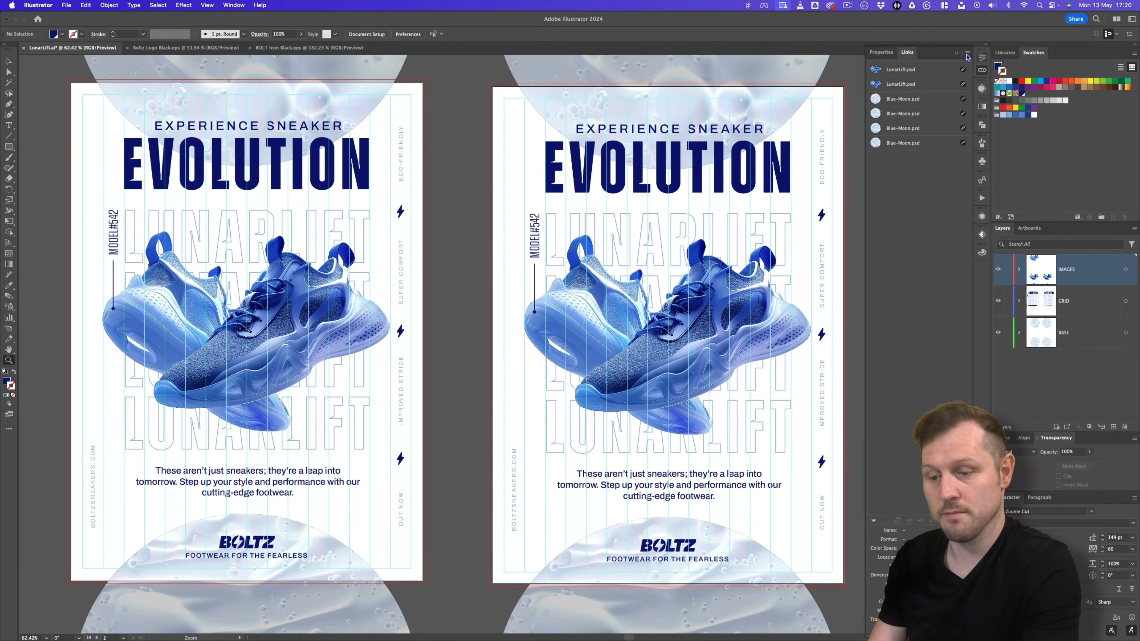
pyautogui.click(957, 53)
pyautogui.moveTo(593, 255); pyautogui.dragTo(696, 255)
pyautogui.press('super+;')
pyautogui.press('super+;')
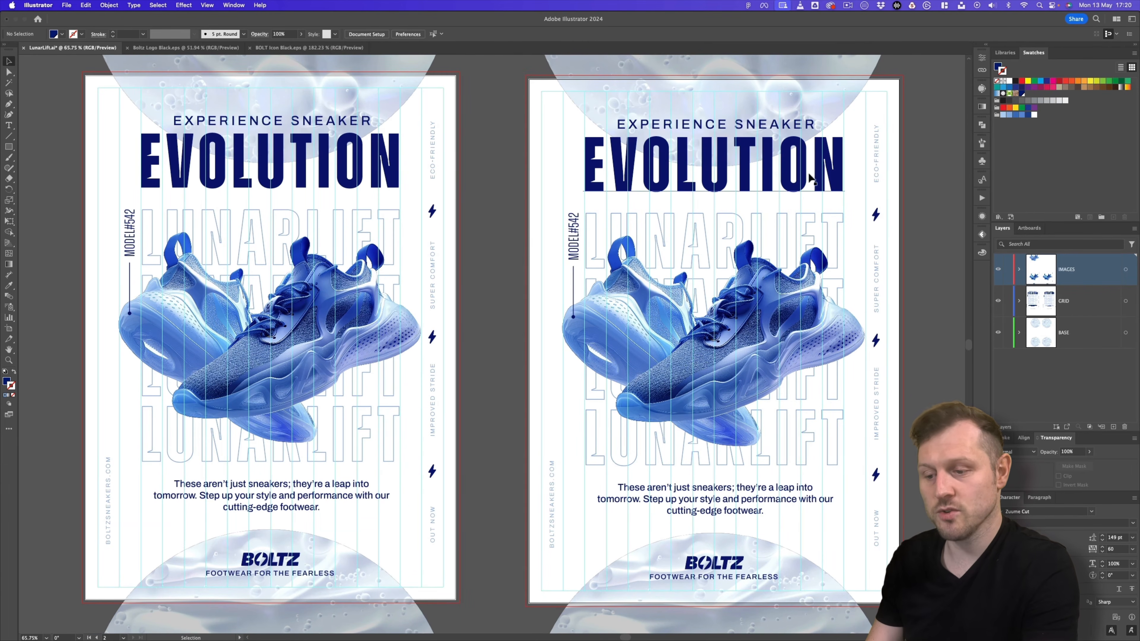
# Set the EVOLUTION heading on the copied poster in Archivo Condensed Black Italic with All Caps
pyautogui.click(786, 171)
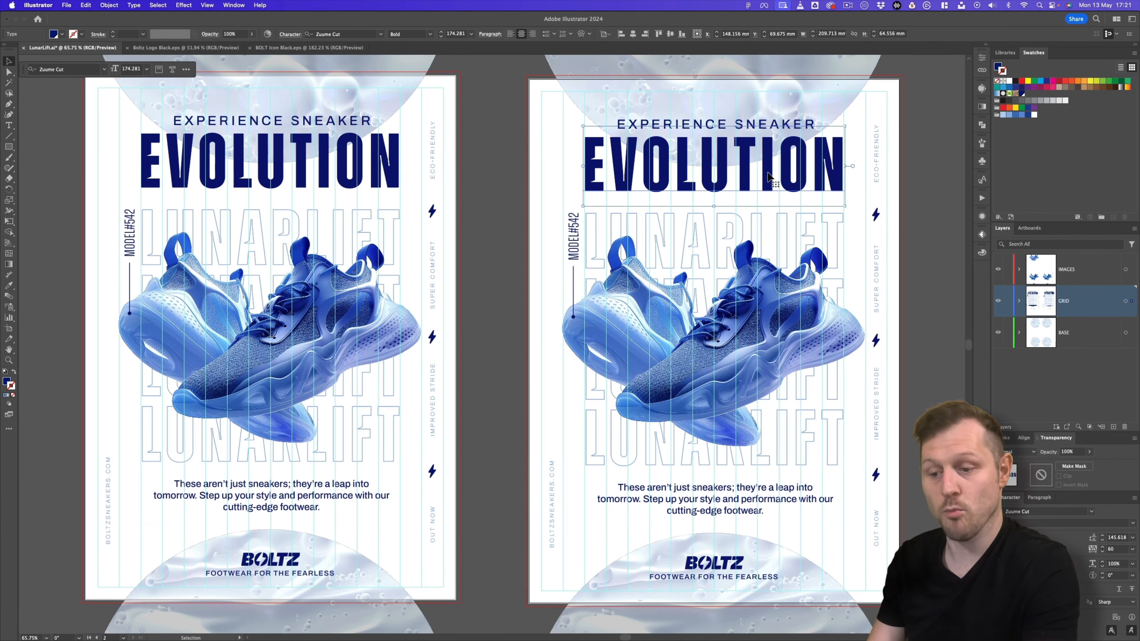
pyautogui.click(358, 34)
pyautogui.write('archi')
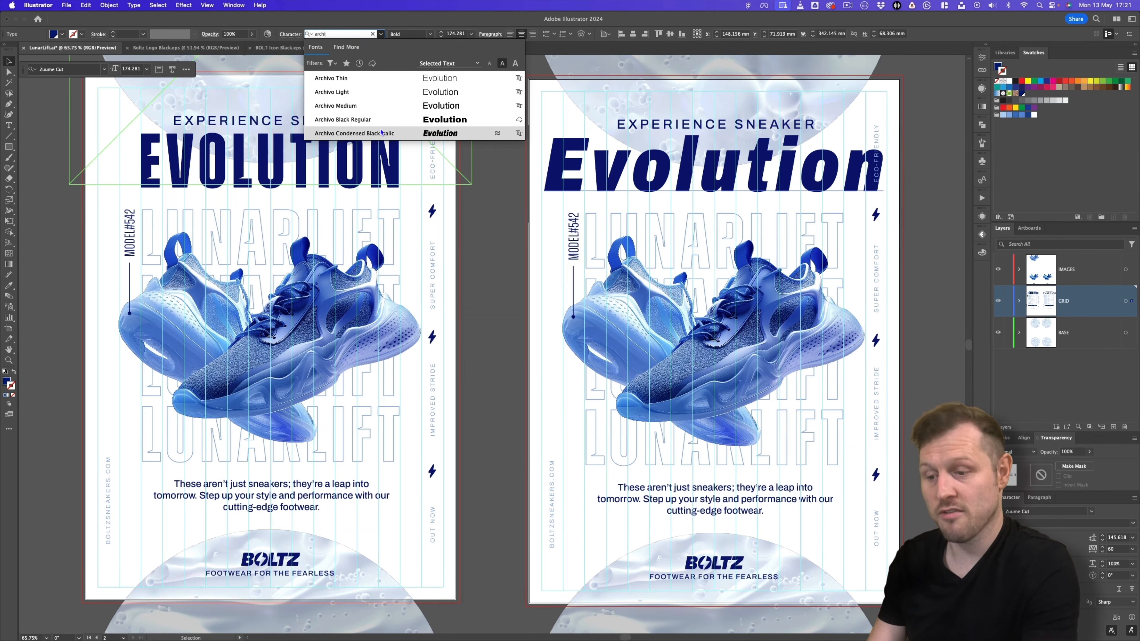
pyautogui.click(381, 133)
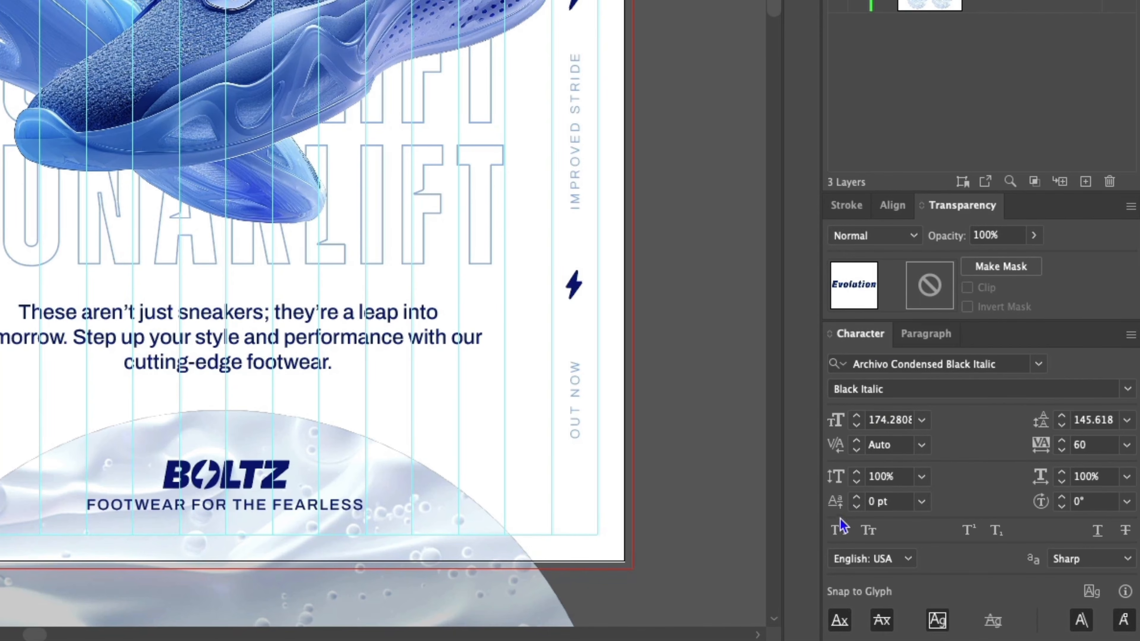
pyautogui.click(839, 528)
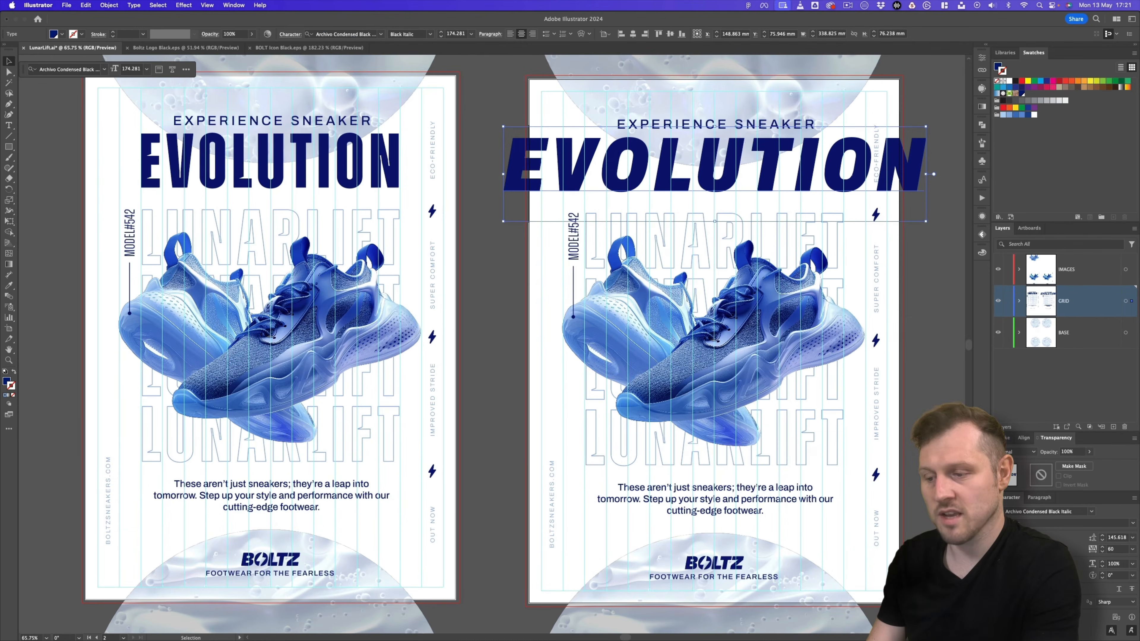
# Scale the copied EVOLUTION heading to the text column's width with 0 tracking, and move the EXPERIENCE SNEAKER line down closer to it
pyautogui.hotkey('alt', 'Left')
pyautogui.hotkey('alt', 'Left')
pyautogui.hotkey('alt', 'Left')
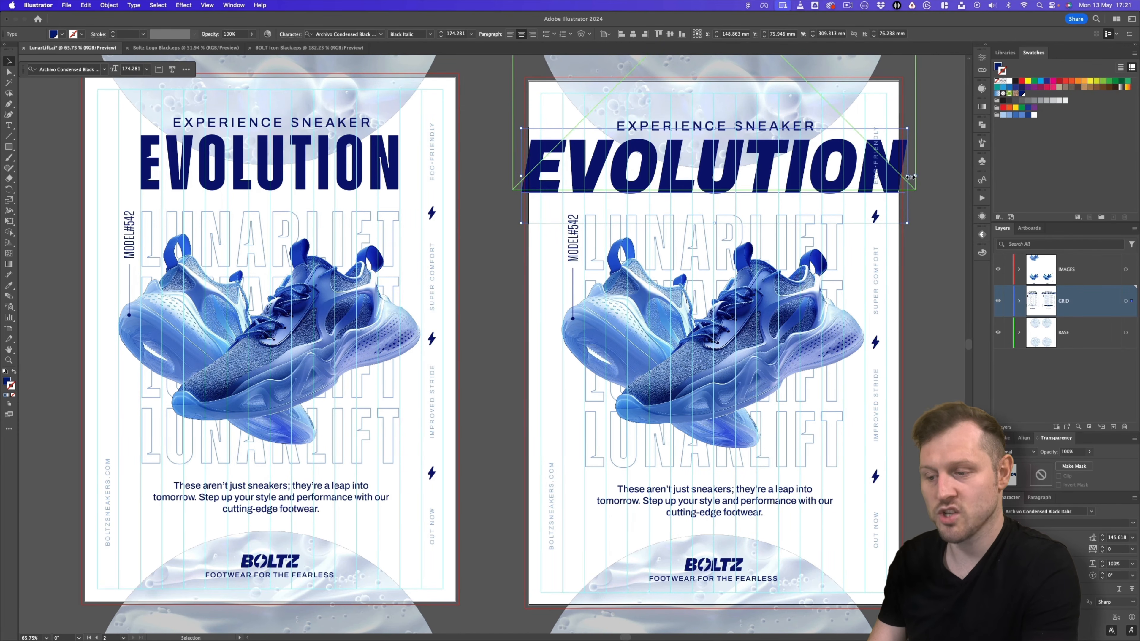
pyautogui.moveTo(911, 176); pyautogui.dragTo(849, 173)
pyautogui.click(856, 159)
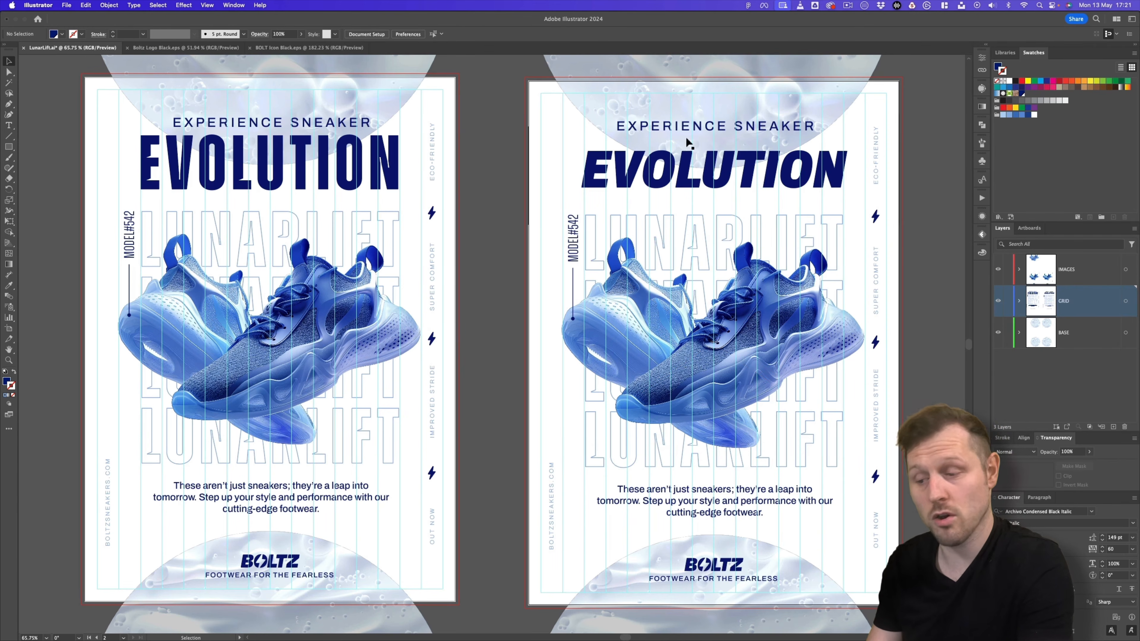
pyautogui.moveTo(699, 128); pyautogui.dragTo(699, 139)
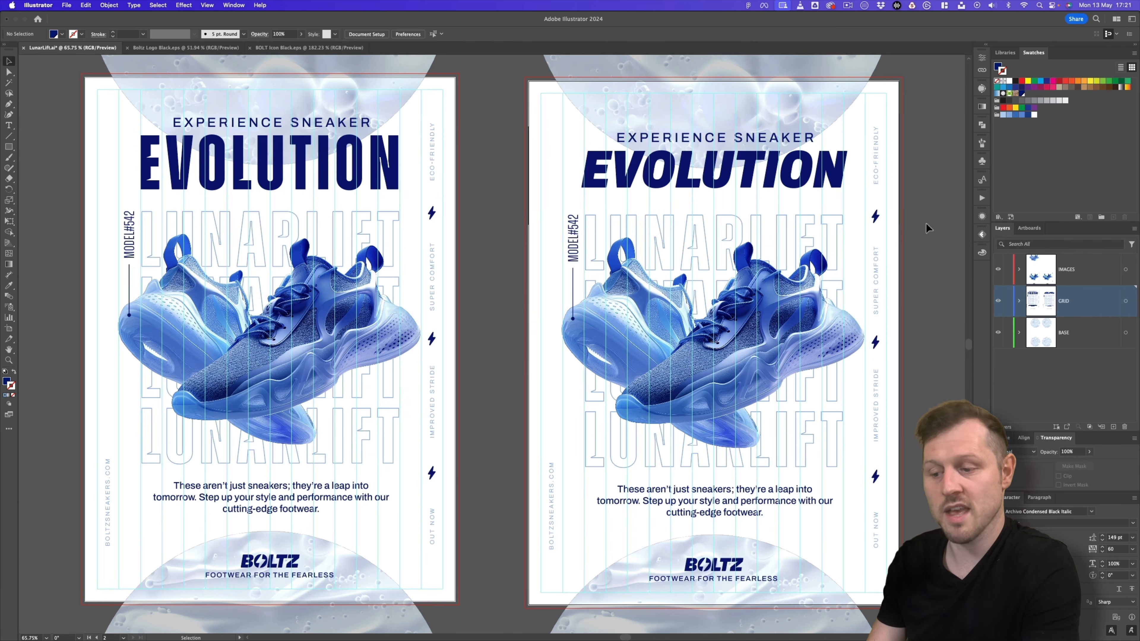
# Hide the IMAGES layer and replace the copied poster's outlined LUNARLIFT lines with a single #542
pyautogui.click(998, 270)
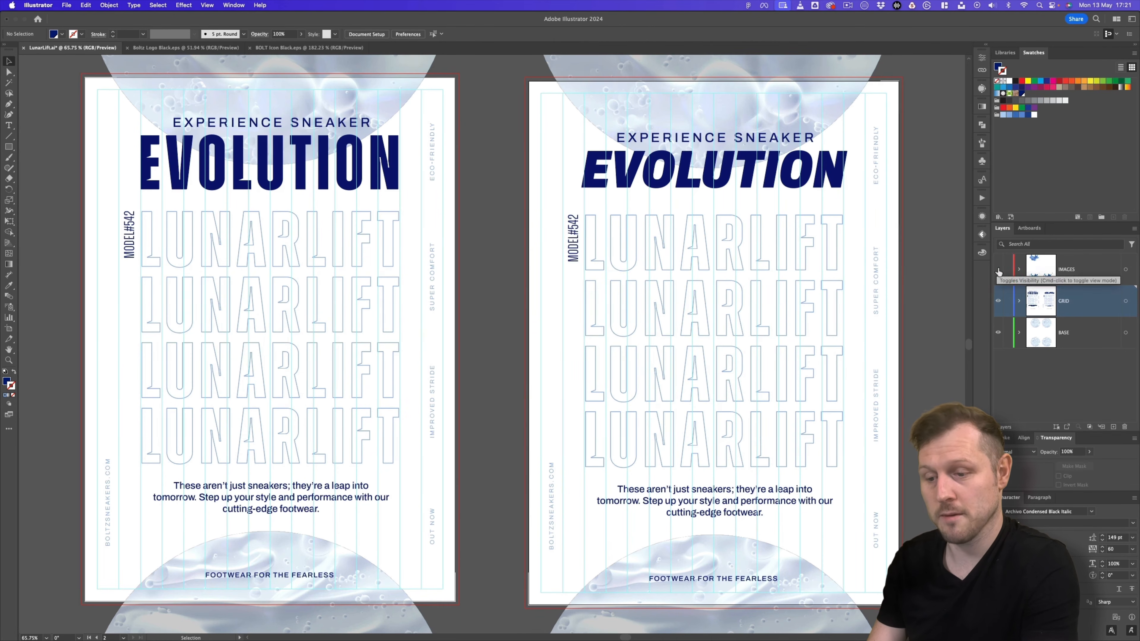
pyautogui.doubleClick(746, 302)
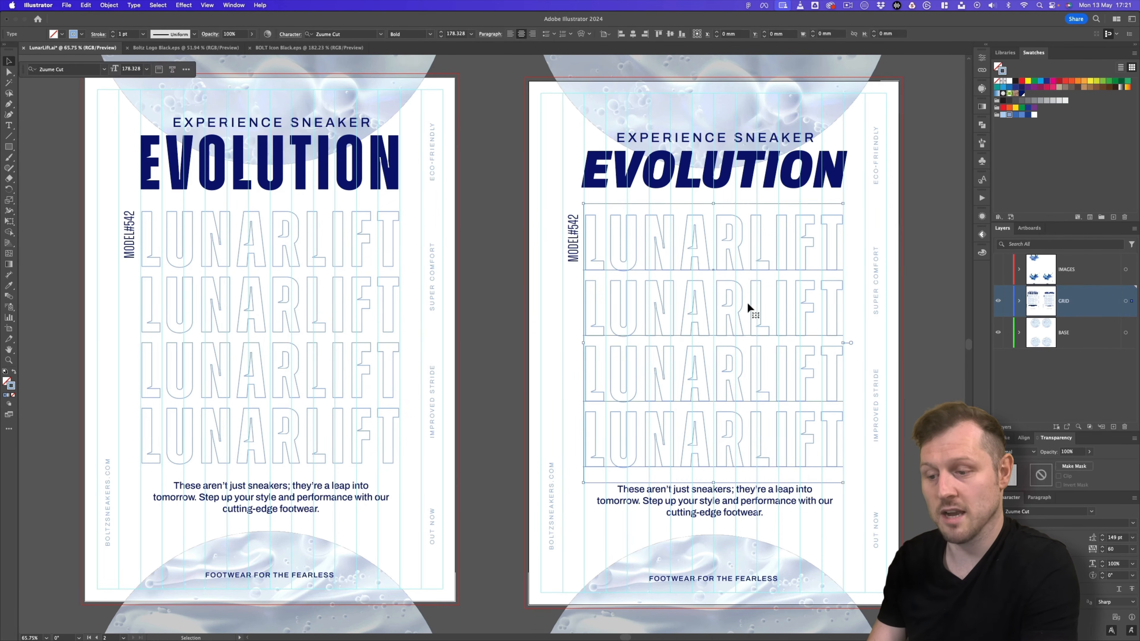
pyautogui.press('super+a')
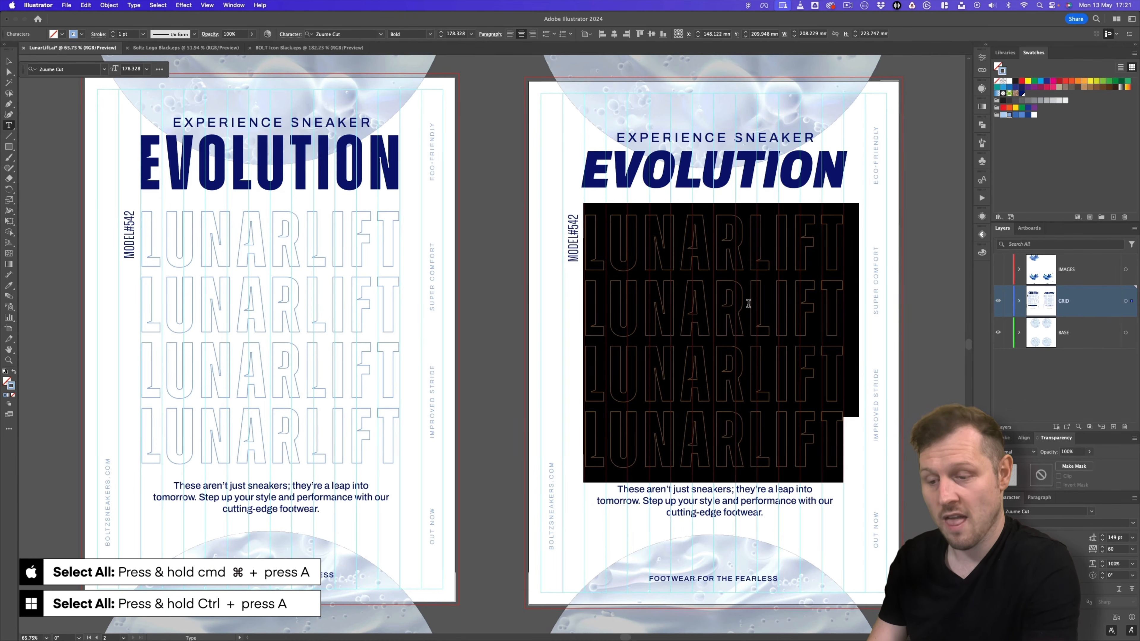
pyautogui.write('#5')
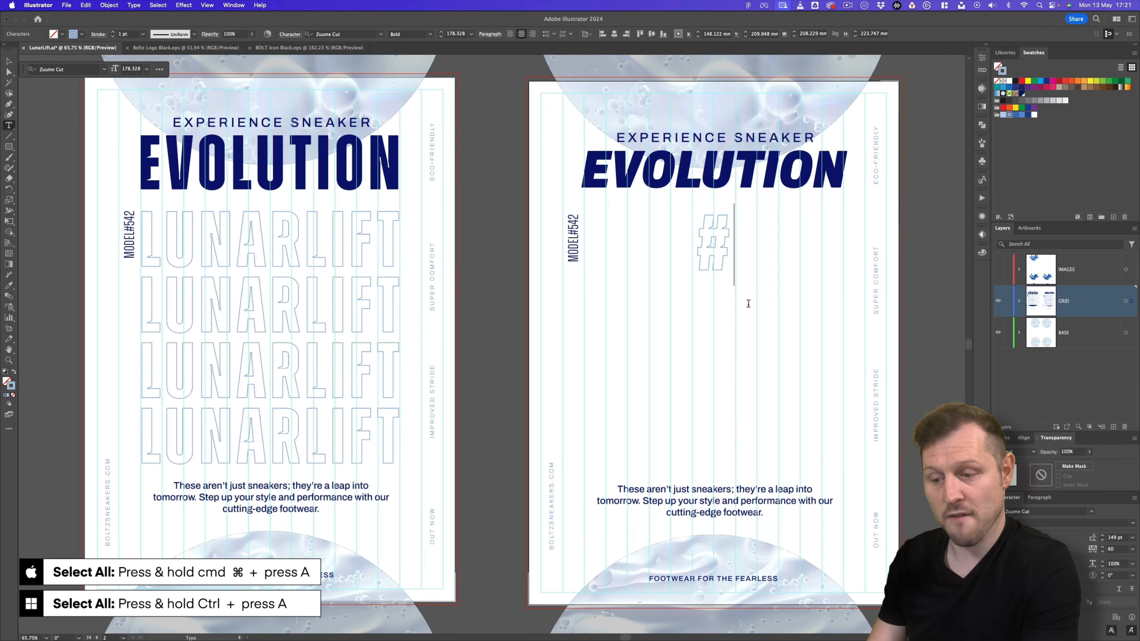
pyautogui.write('42')
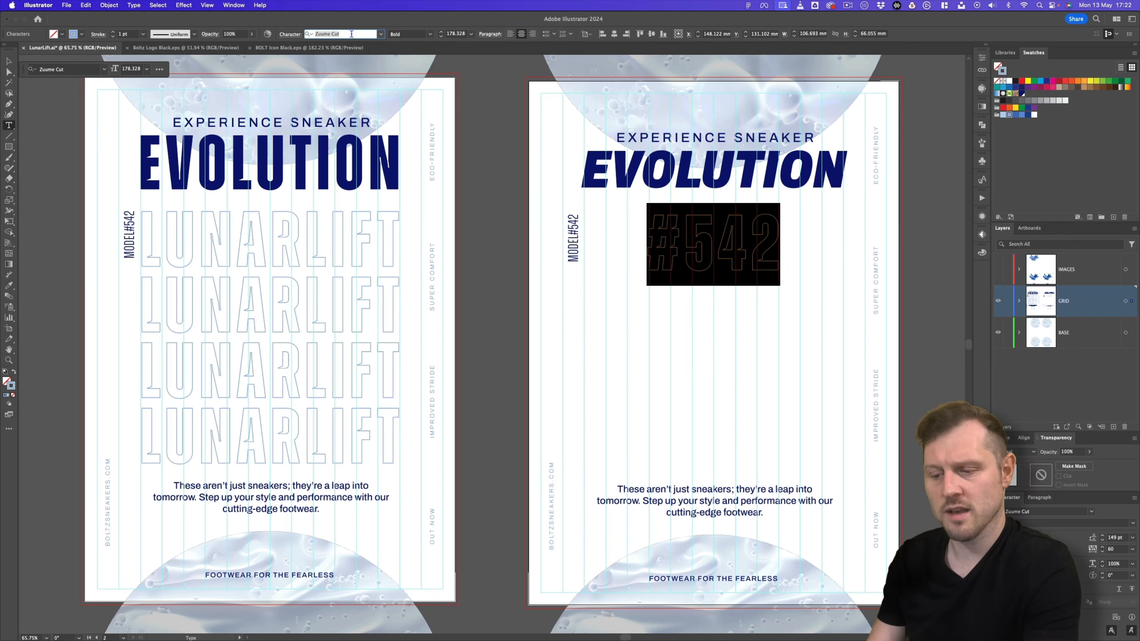
# Set the outlined #542 in Fields Display Black at 205 pt with tracking of 100
pyautogui.click(352, 34)
pyautogui.write('fields')
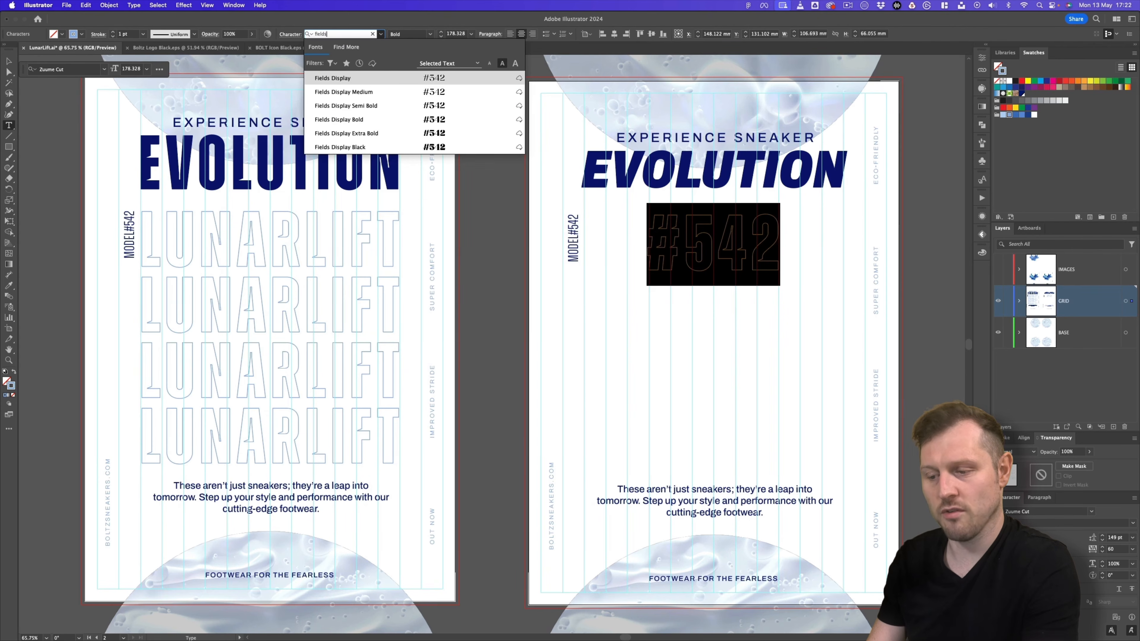
pyautogui.click(385, 143)
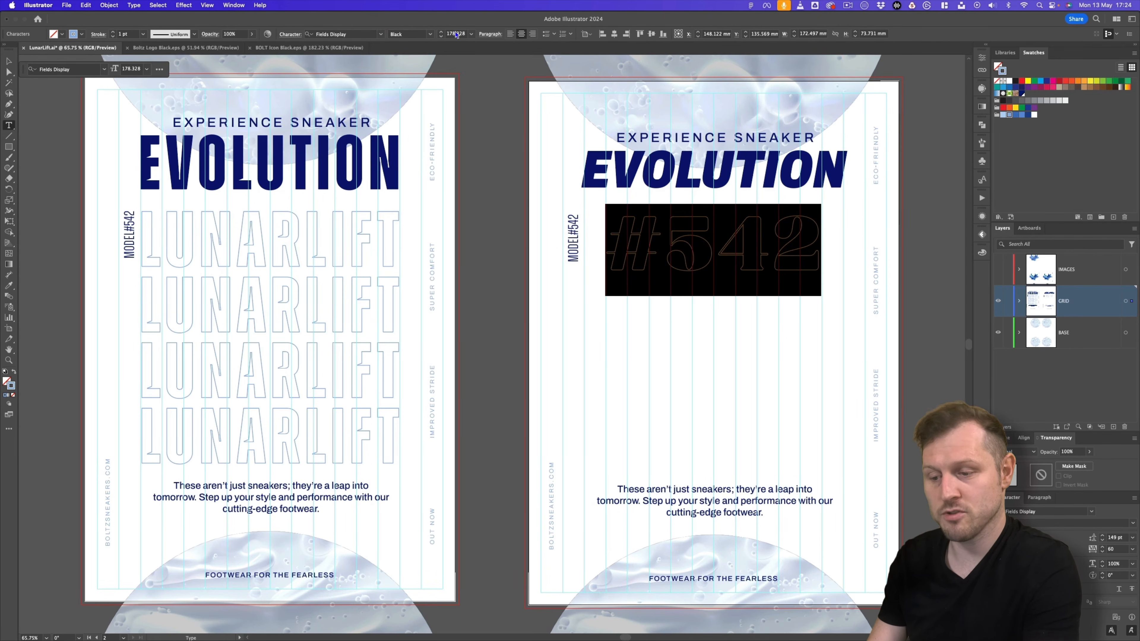
pyautogui.click(457, 34)
pyautogui.write('205')
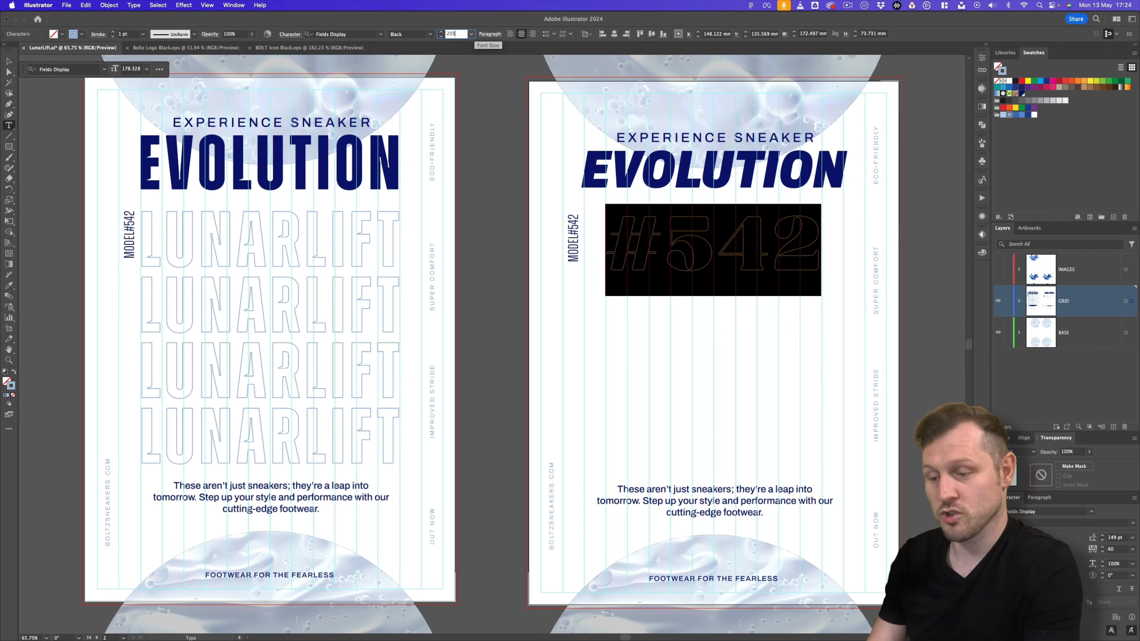
pyautogui.press('Return')
pyautogui.hotkey('alt', 'Right')
pyautogui.hotkey('alt', 'Right')
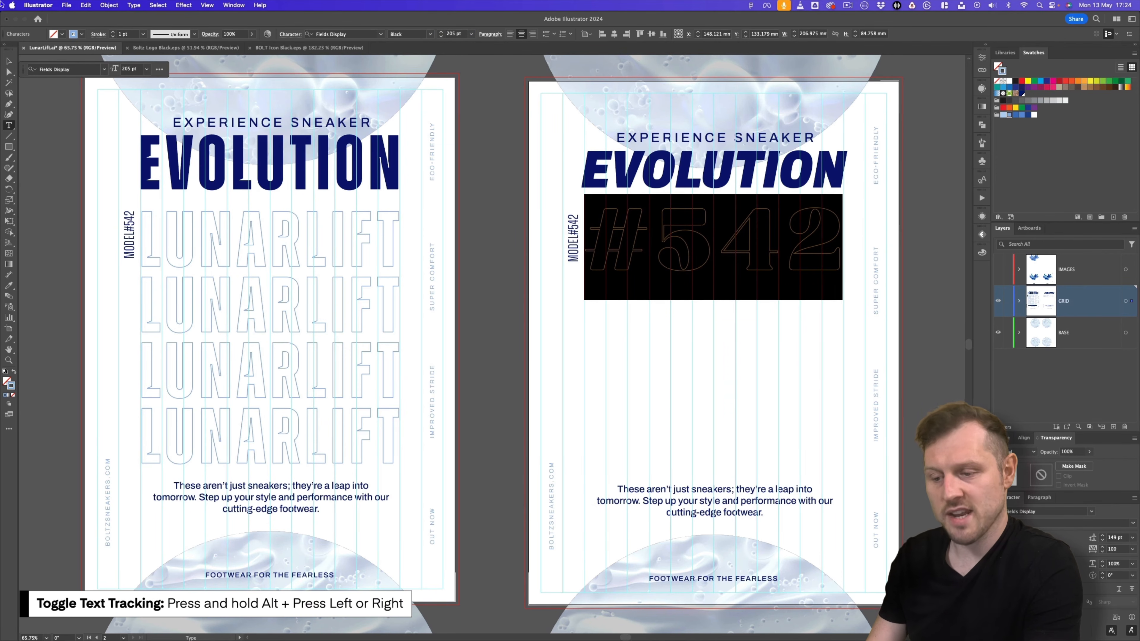
# Copy the #542 line and paste it three times on new lines below to make four stacked rows
pyautogui.click(731, 249)
pyautogui.press('super+a')
pyautogui.press('super+c')
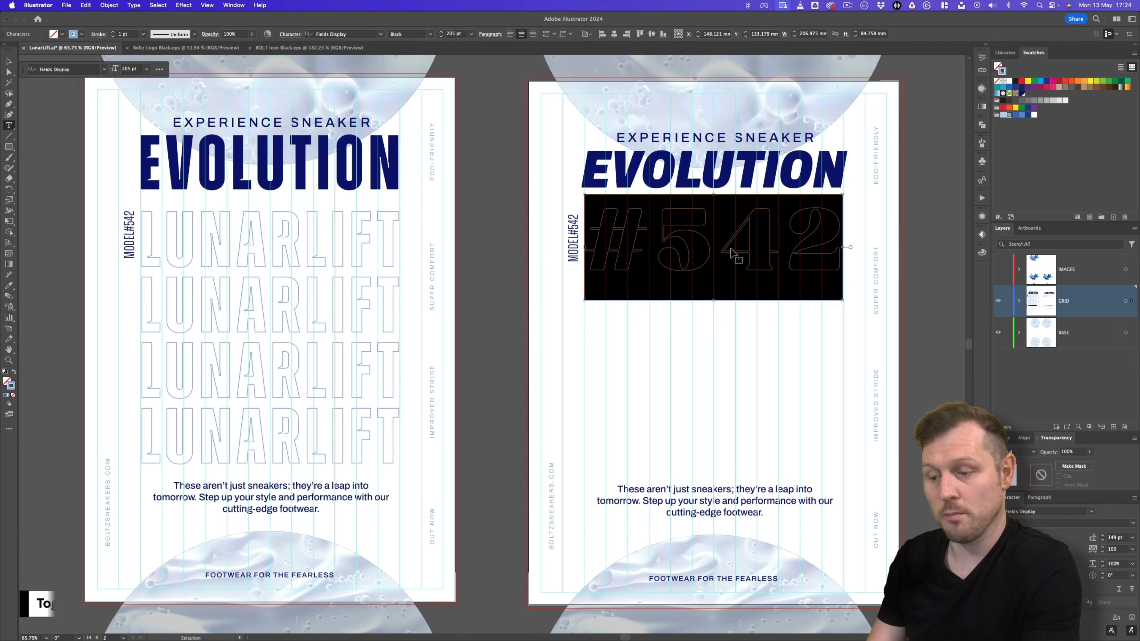
pyautogui.press('Right')
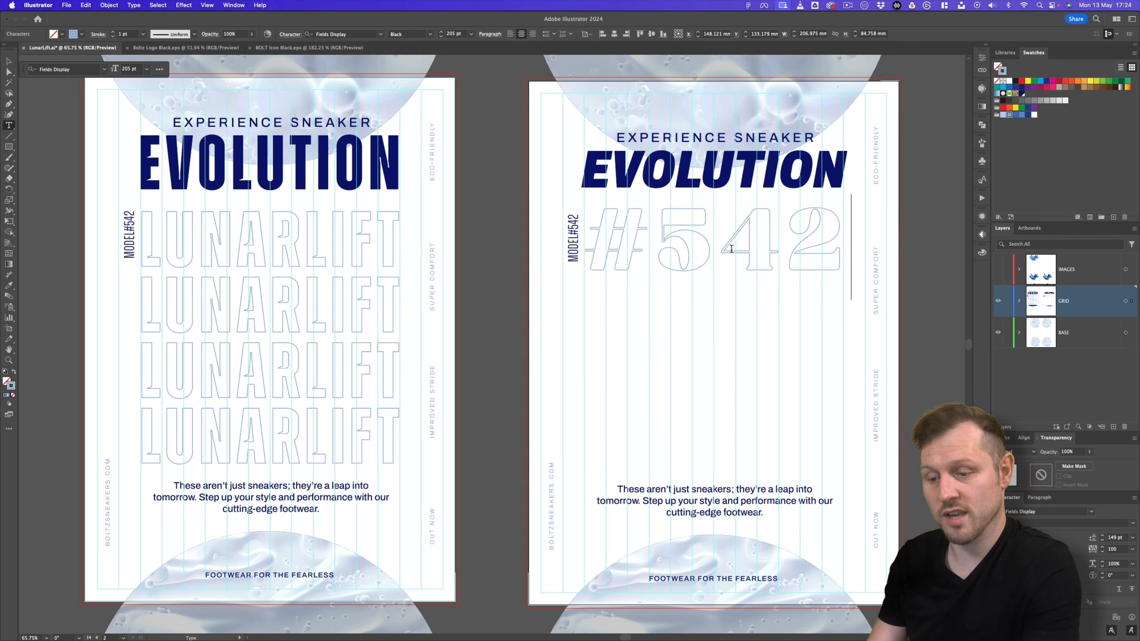
pyautogui.press('Return')
pyautogui.press('super+v')
pyautogui.press('Return')
pyautogui.press('super+v')
pyautogui.press('Return')
pyautogui.press('super+v')
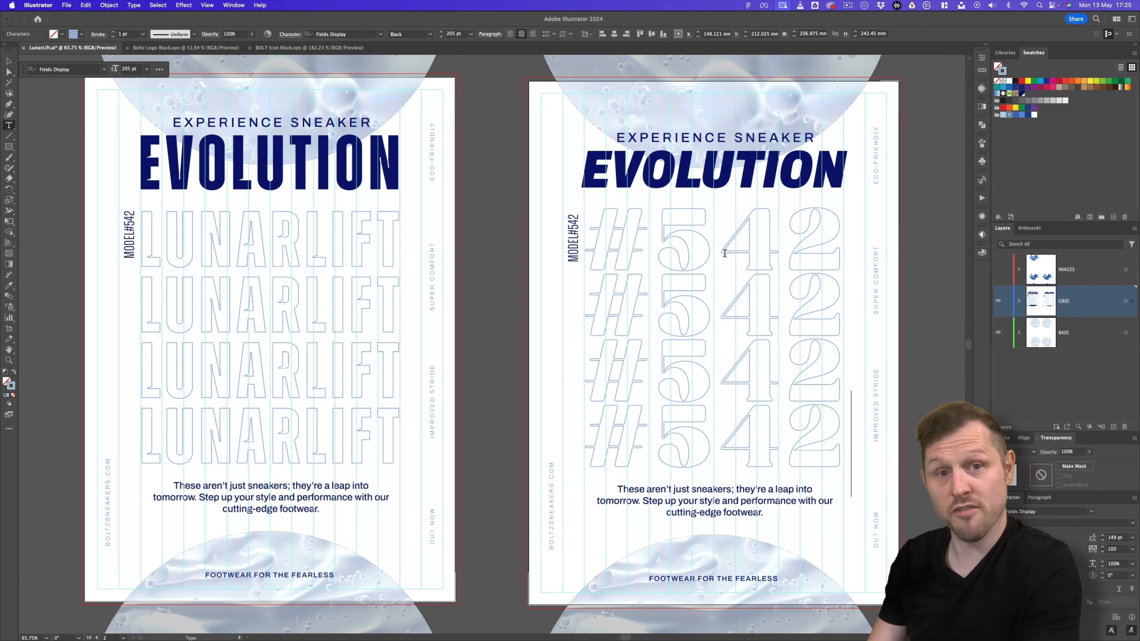
# Increase the leading of all four #542 rows to 150.8 pt
pyautogui.press('super+a')
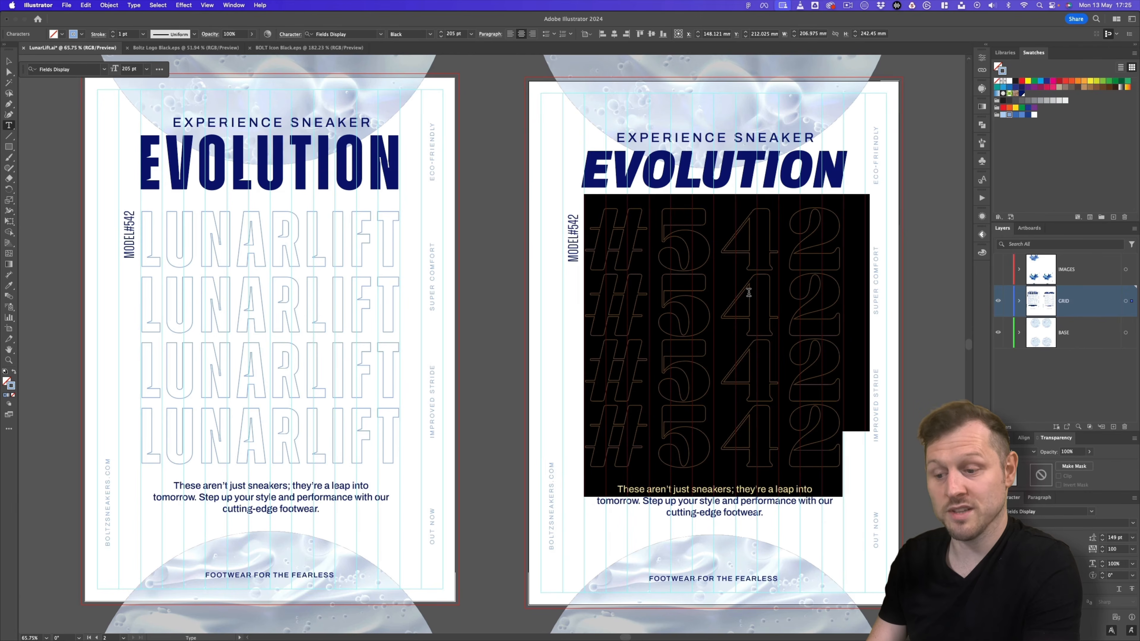
pyautogui.hotkey('alt', 'Down')
pyautogui.hotkey('alt', 'Down')
pyautogui.hotkey('alt', 'Down')
pyautogui.hotkey('alt', 'Down')
pyautogui.hotkey('alt', 'Down')
pyautogui.hotkey('alt', 'Down')
pyautogui.hotkey('alt', 'Down')
pyautogui.hotkey('alt', 'Down')
pyautogui.hotkey('alt', 'Down')
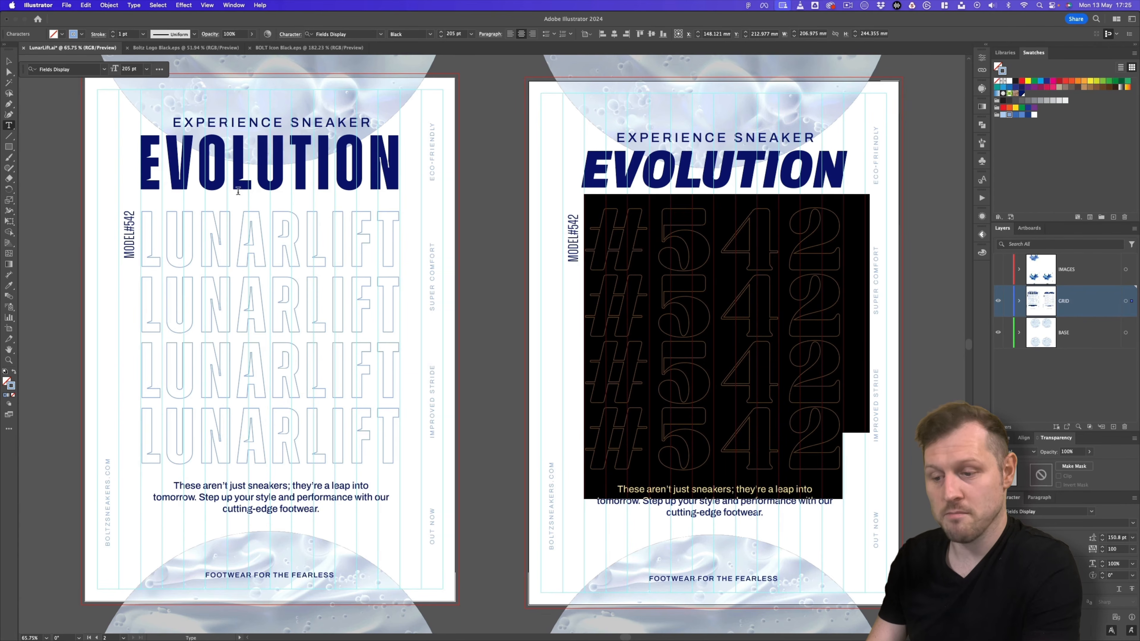
# Show the IMAGES layer again, deselect the text and turn on Trim View
pyautogui.click(6, 61)
pyautogui.click(998, 269)
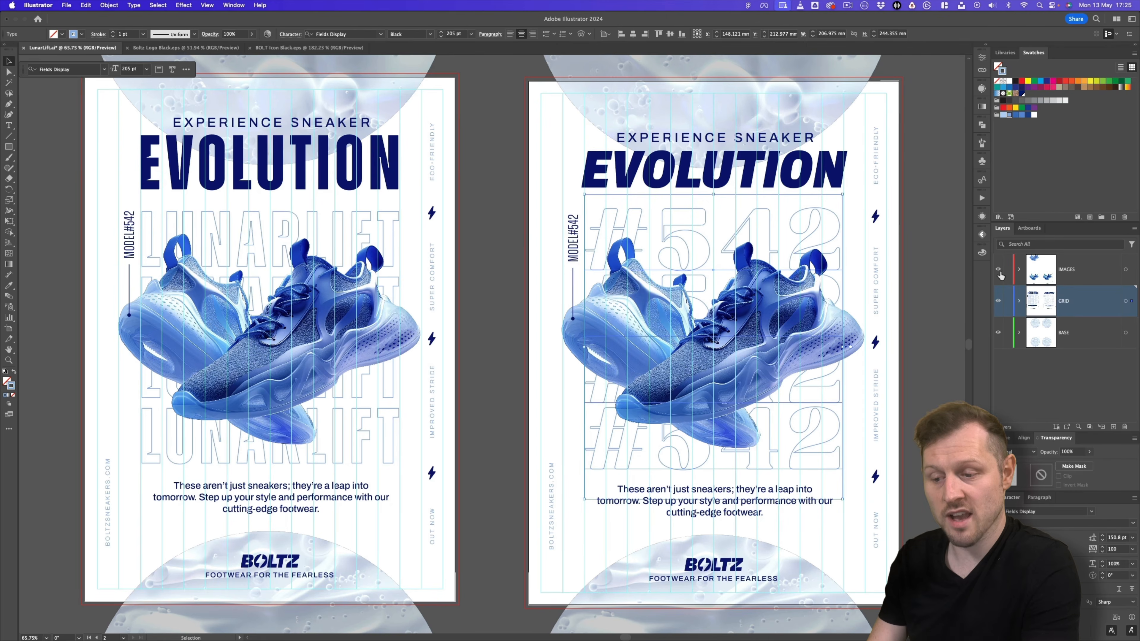
pyautogui.press('shift+super+a')
pyautogui.click(207, 5)
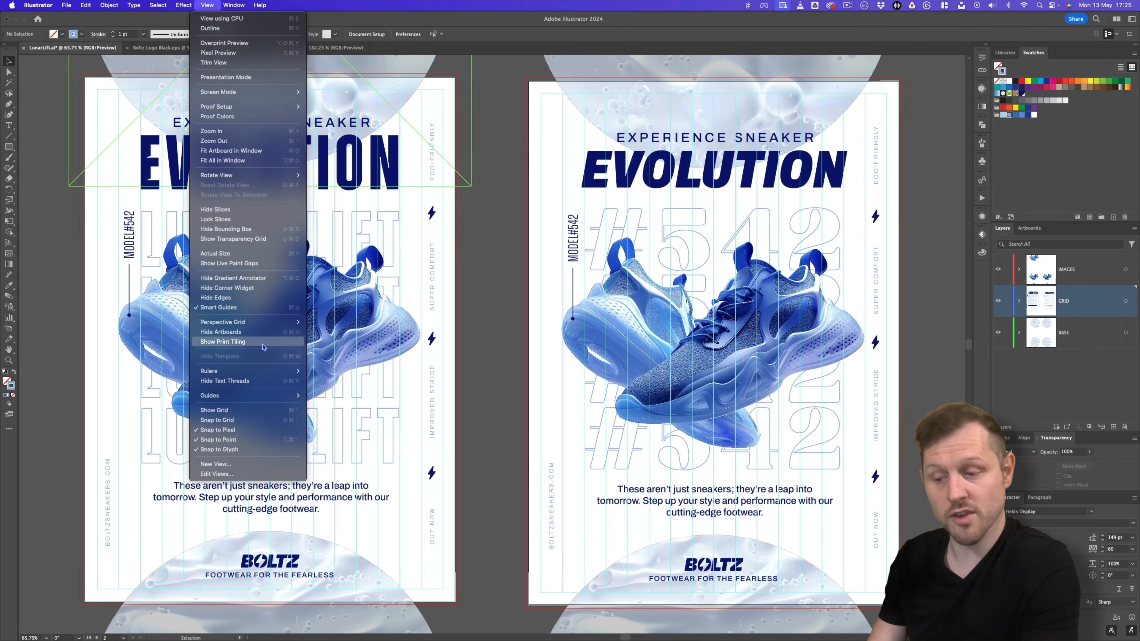
pyautogui.click(251, 64)
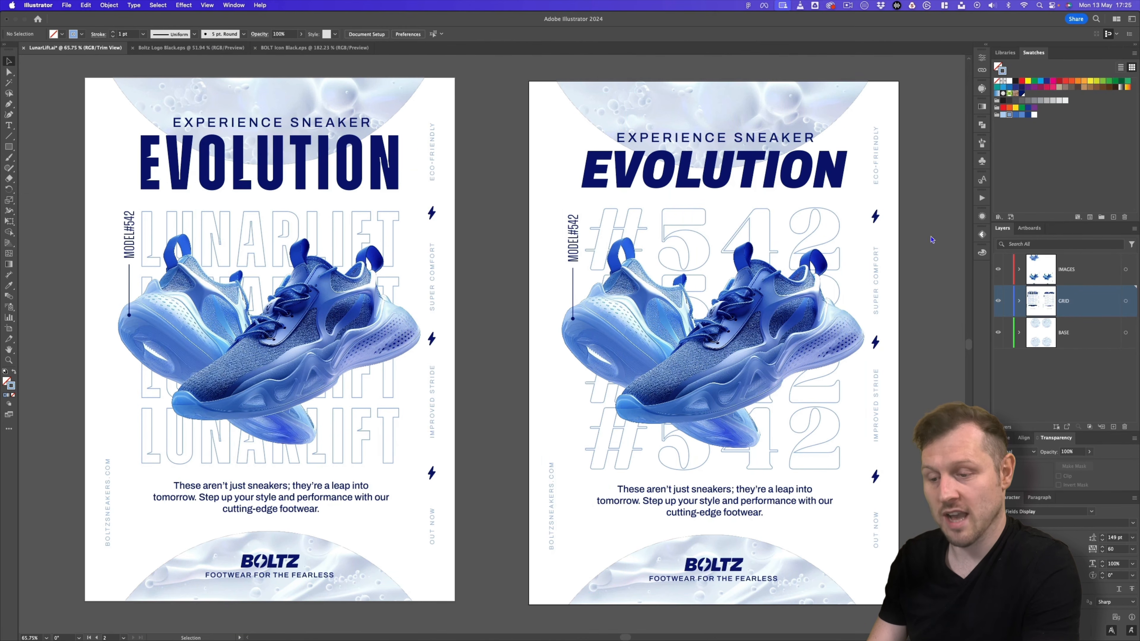
# Replace the vertical MODEL#542 label on the copied poster with lunarlift
pyautogui.doubleClick(577, 228)
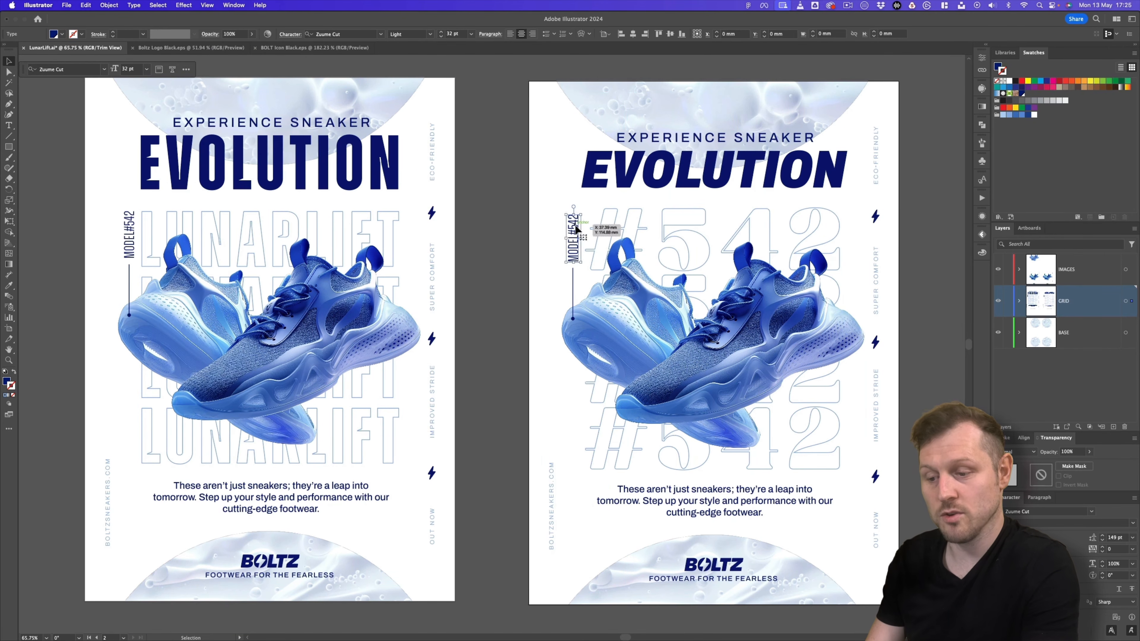
pyautogui.press('super+a')
pyautogui.write('LUNARLIFT')
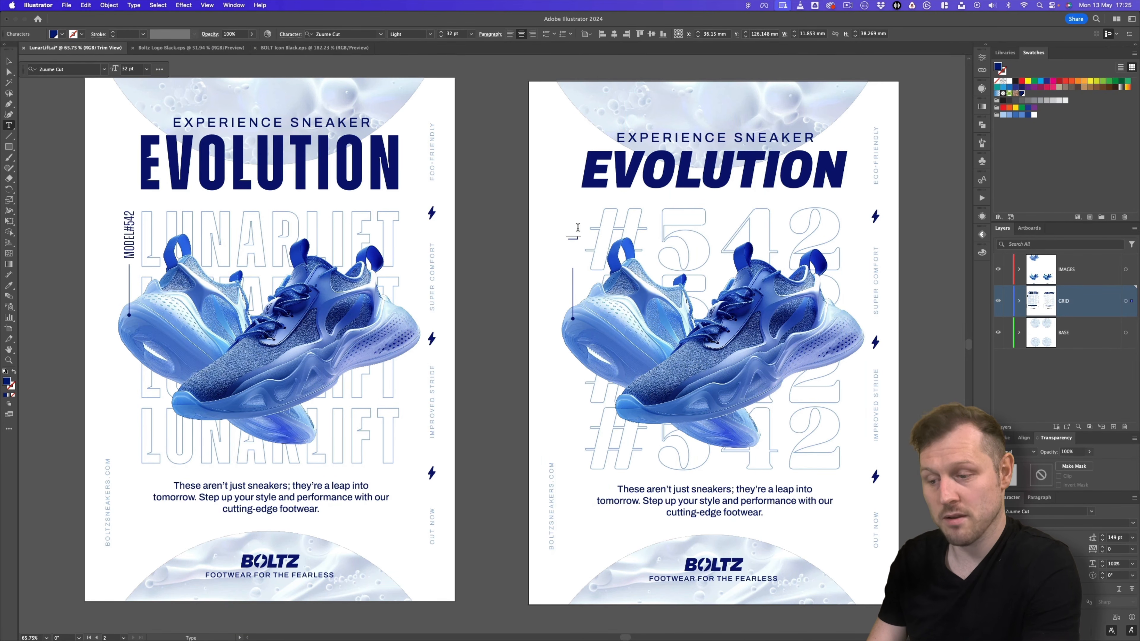
# Set the vertical lunarlift label in Archivo Light at 20 pt
pyautogui.press('super+a')
pyautogui.click(341, 34)
pyautogui.write('arch')
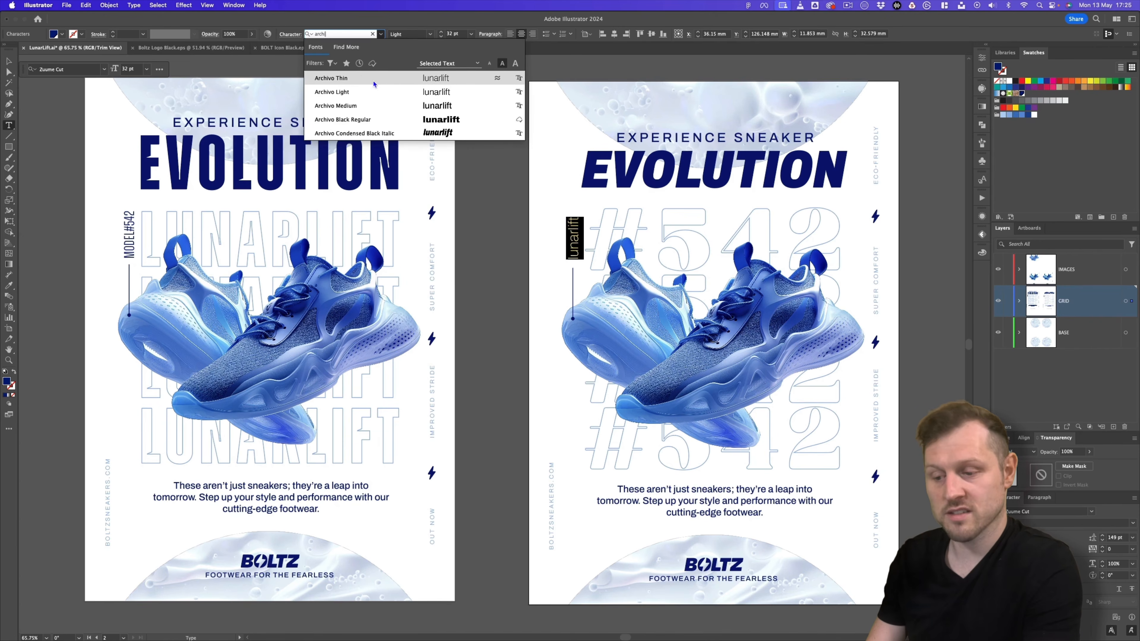
pyautogui.click(332, 92)
pyautogui.click(464, 34)
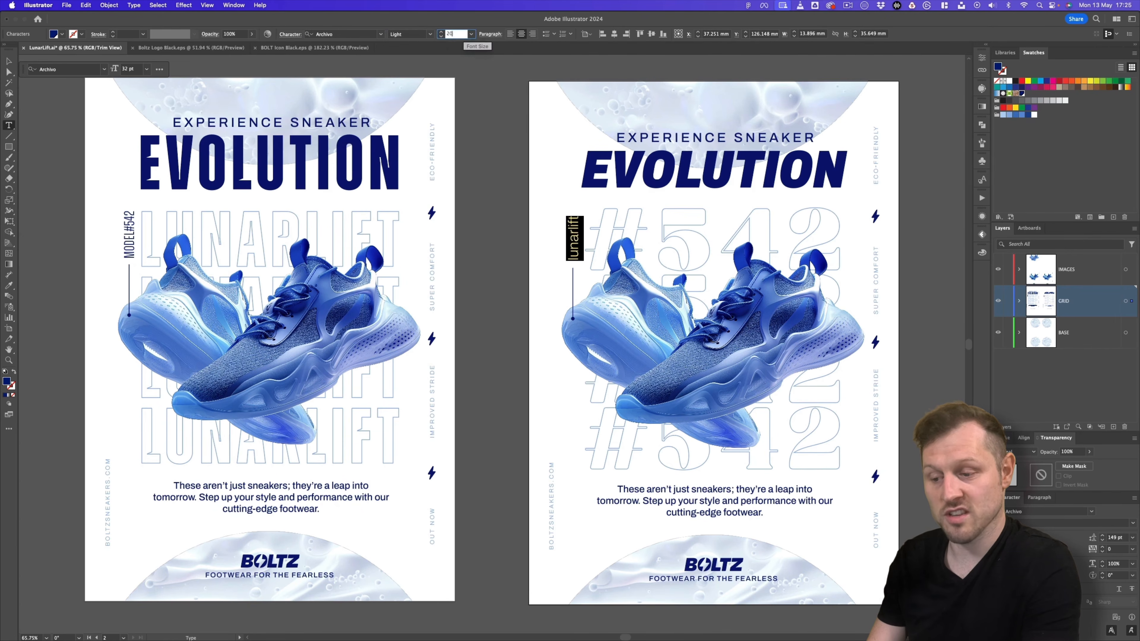
pyautogui.press('Return')
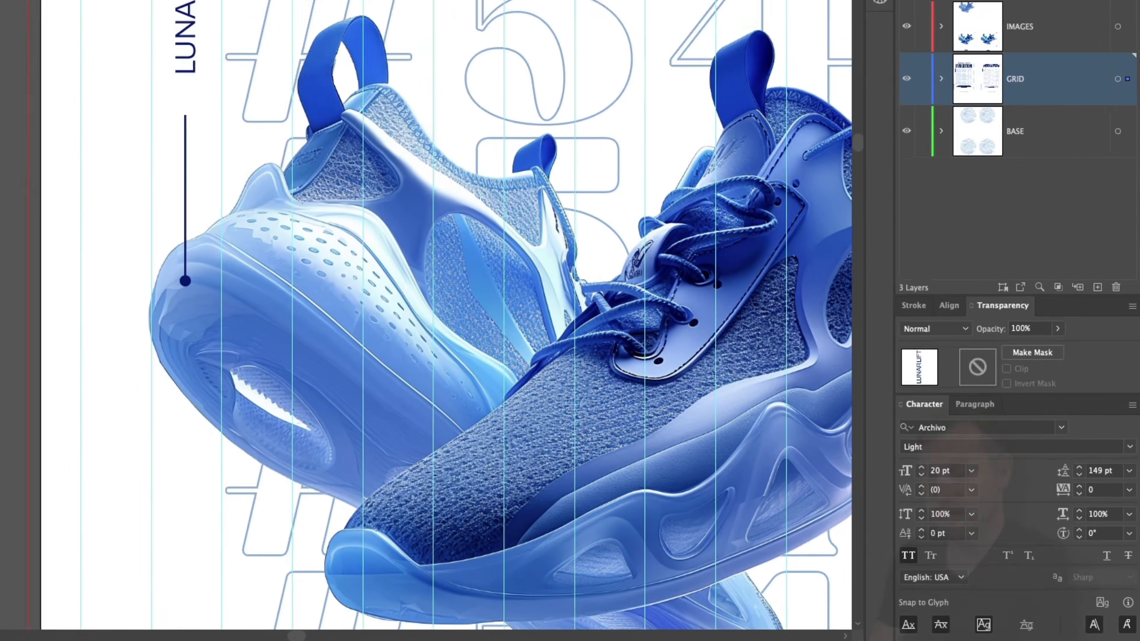
# Frame both posters side by side and turn off Trim View to show the guides and bleed areas
pyautogui.scroll(-5, 512, 266)
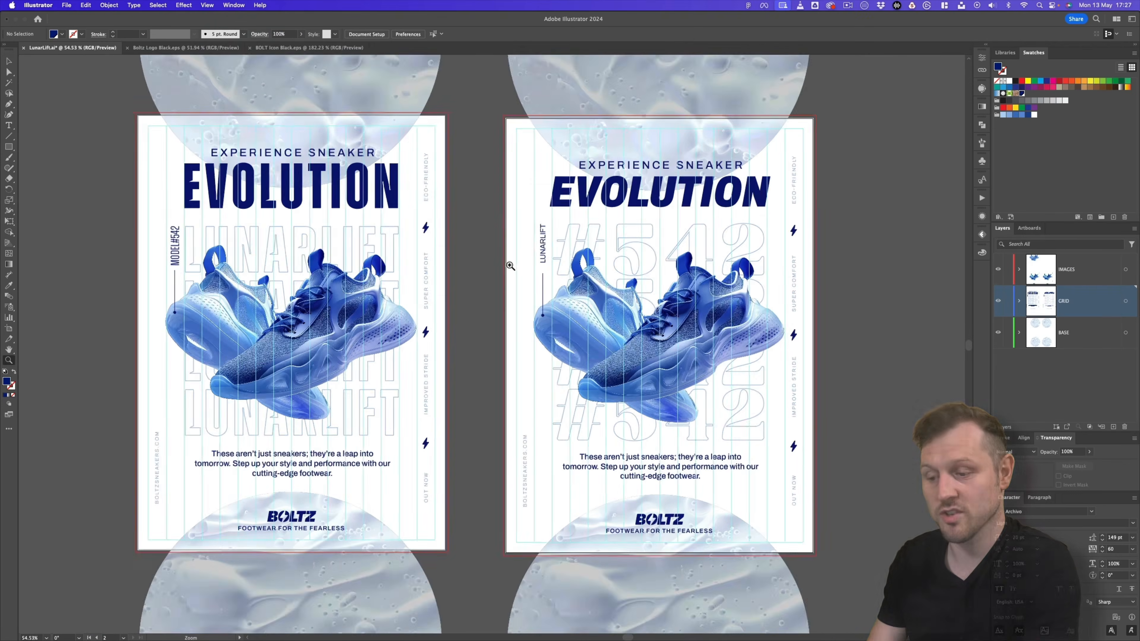
pyautogui.scroll(1, 512, 266)
pyautogui.click(497, 287)
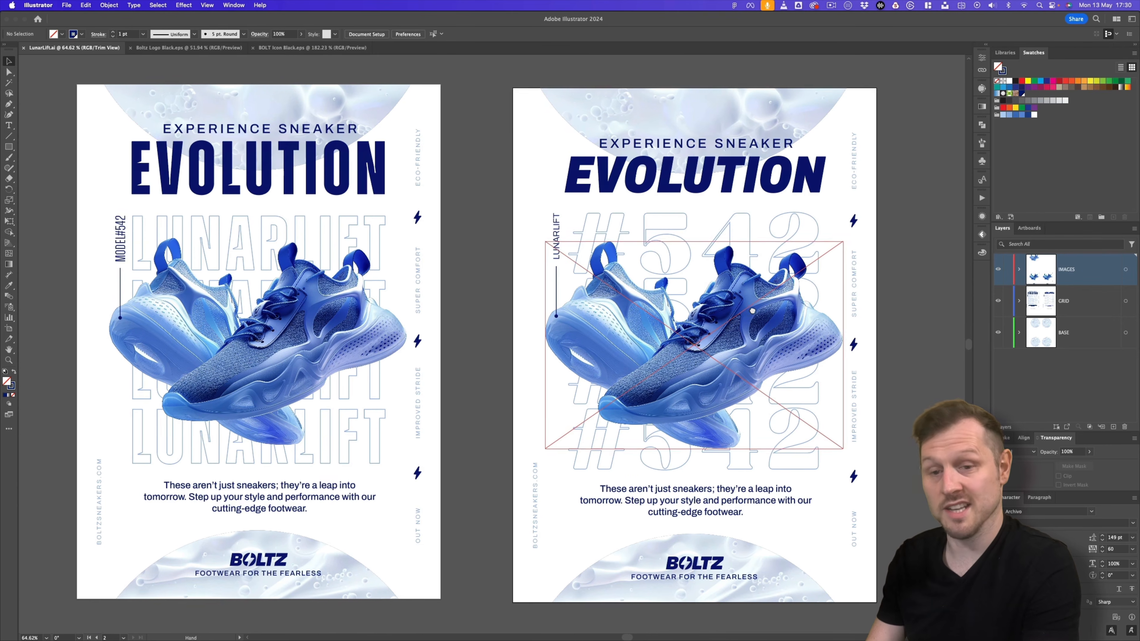
pyautogui.moveTo(753, 311); pyautogui.dragTo(759, 312)
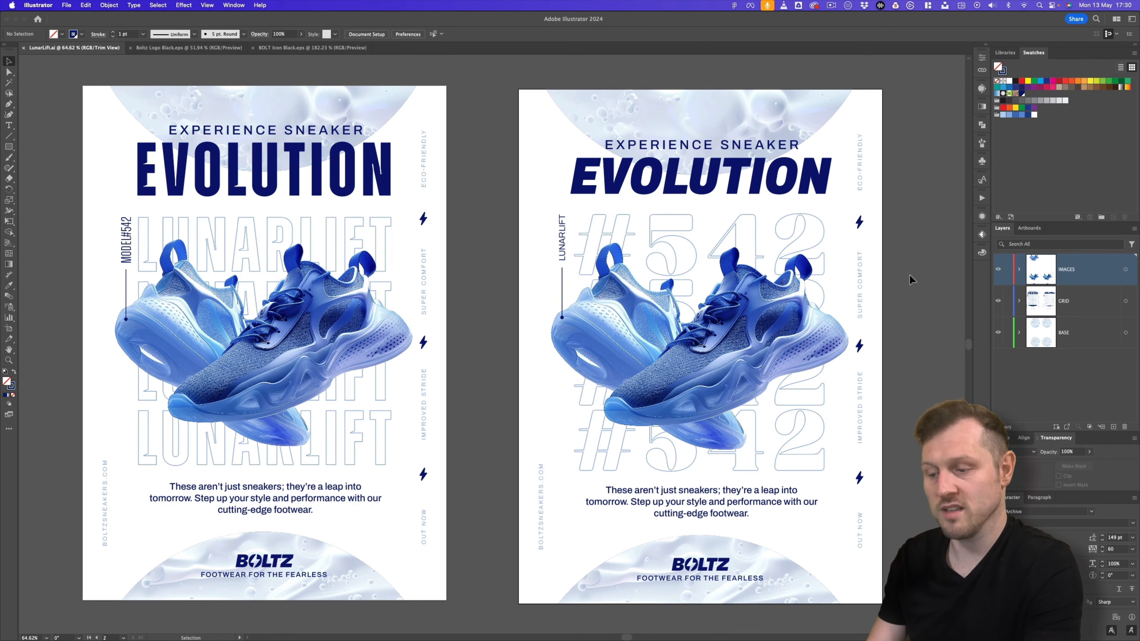
pyautogui.moveTo(601, 283); pyautogui.dragTo(573, 282)
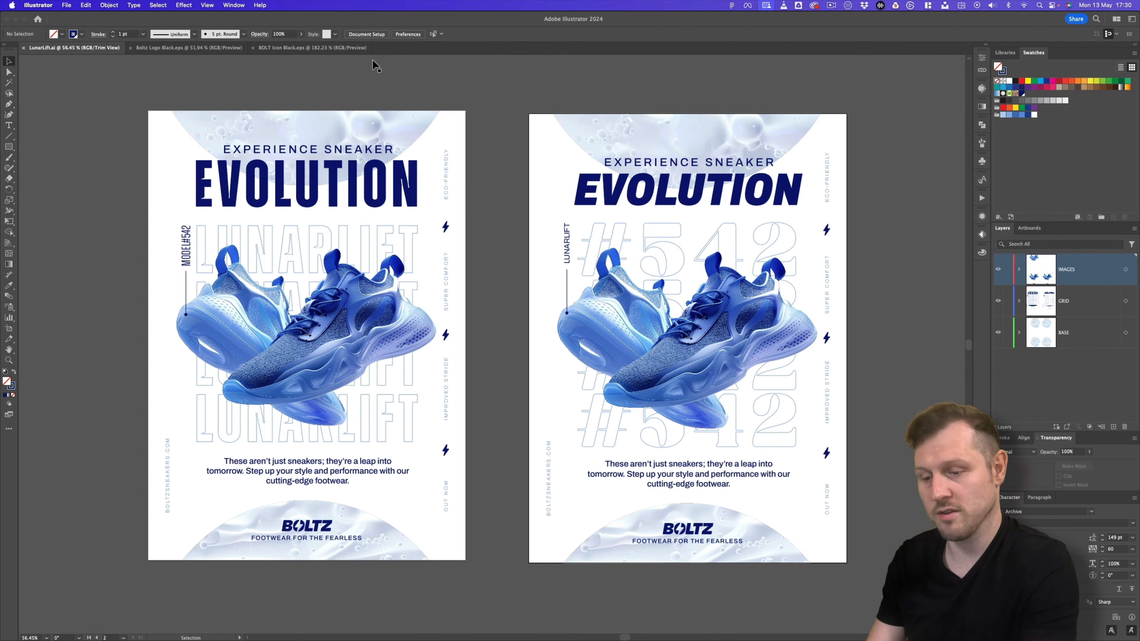
pyautogui.click(208, 7)
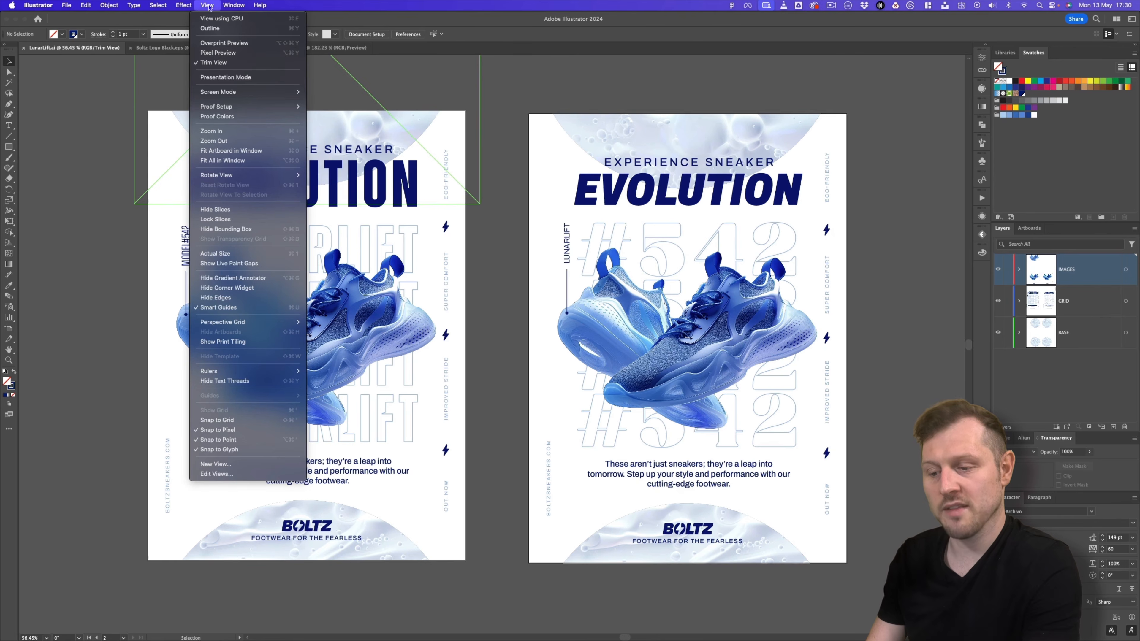
pyautogui.click(216, 63)
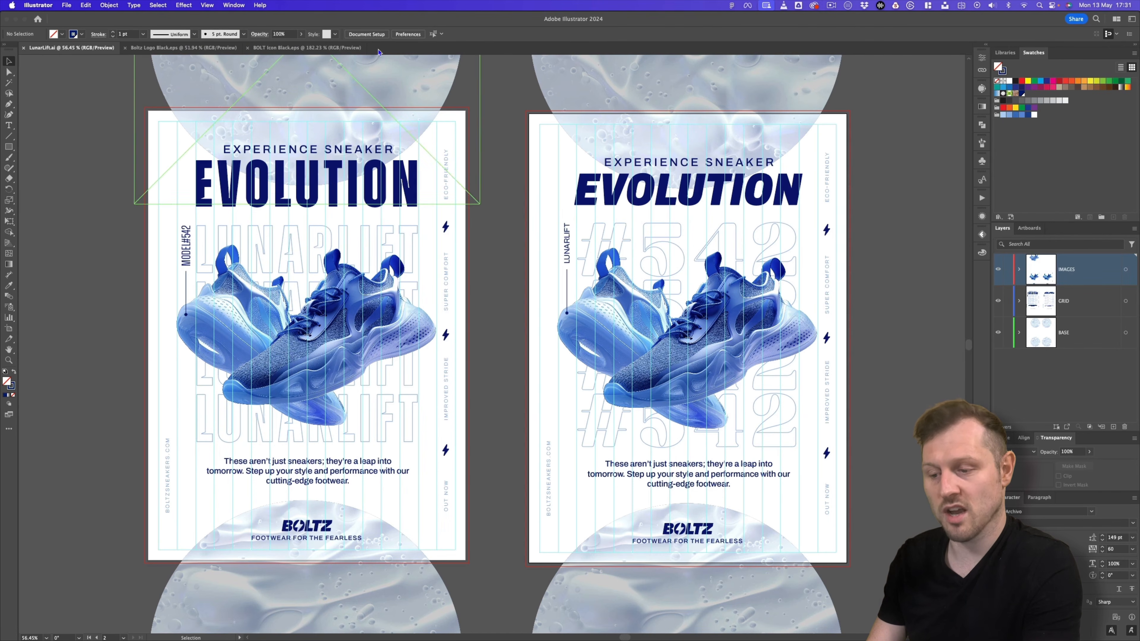
# Hide the guides to view both posters side by side without the grid lines
pyautogui.click(215, 7)
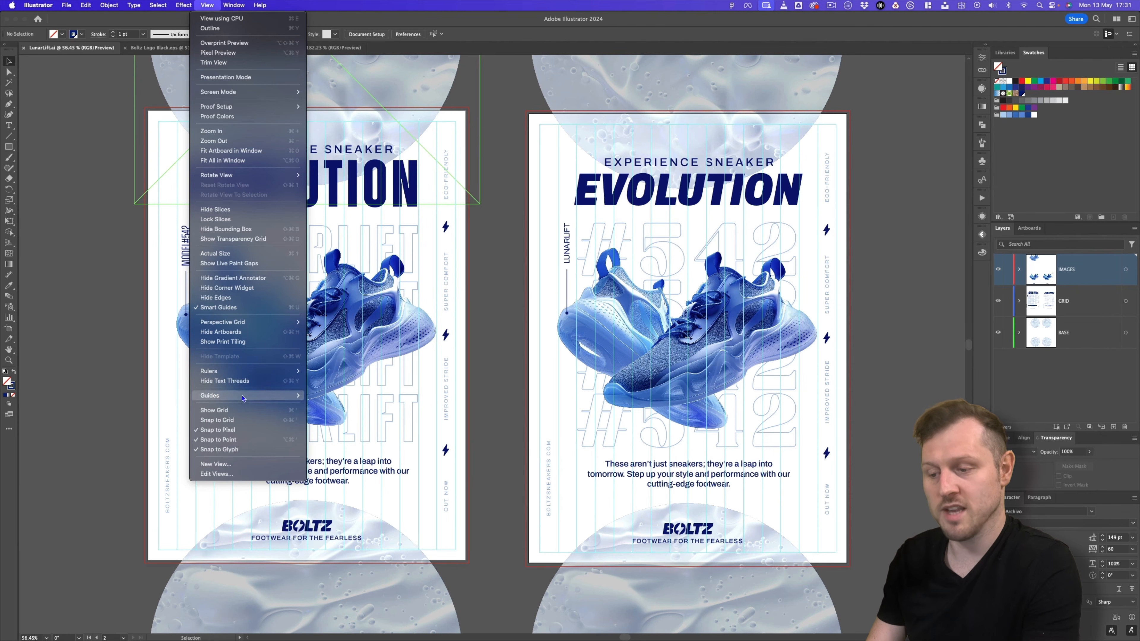
pyautogui.moveTo(290, 398)
pyautogui.click(341, 405)
pyautogui.hscroll(5, 894, 307)
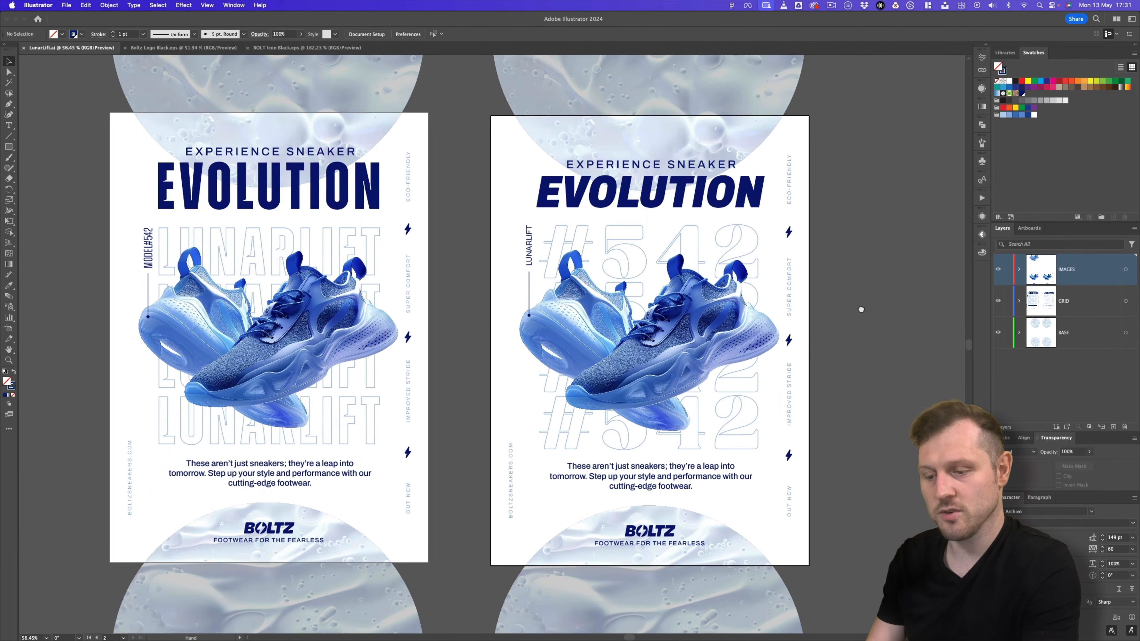
# Duplicate the original poster's artboard with its artwork to make a third poster beside the other two
pyautogui.click(8, 329)
pyautogui.click(114, 208)
pyautogui.moveTo(112, 213); pyautogui.dragTo(611, 274)
pyautogui.press('v')
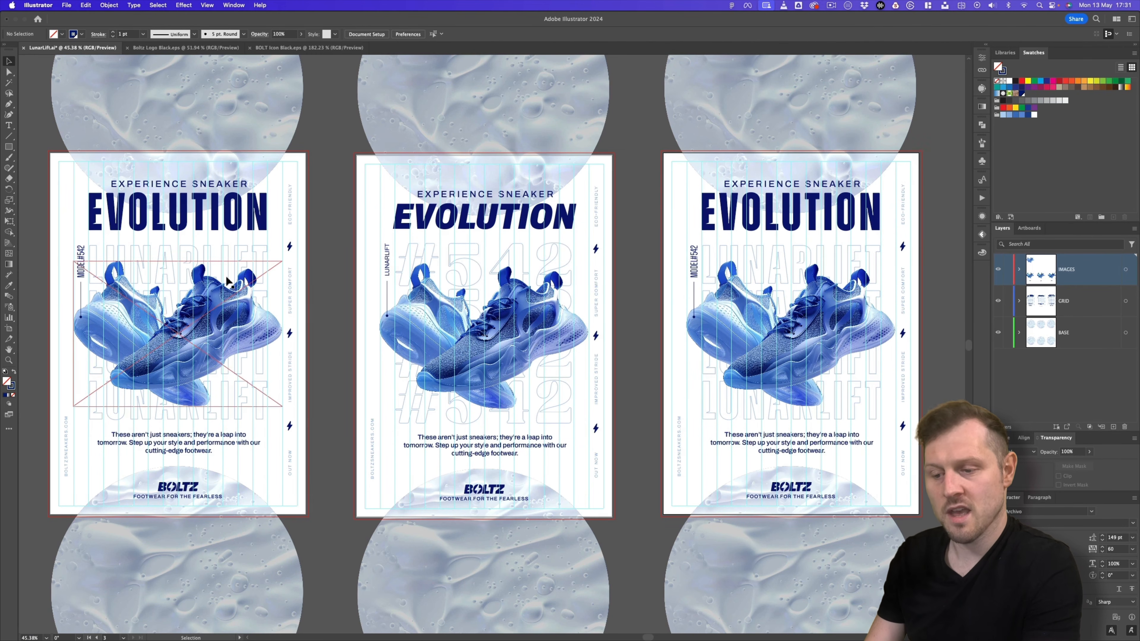
# On the BASE layer, draw a rectangle about 303 × 426 mm covering the third poster and its bleed, and fill it with the dark blue swatch
pyautogui.click(9, 147)
pyautogui.click(1088, 340)
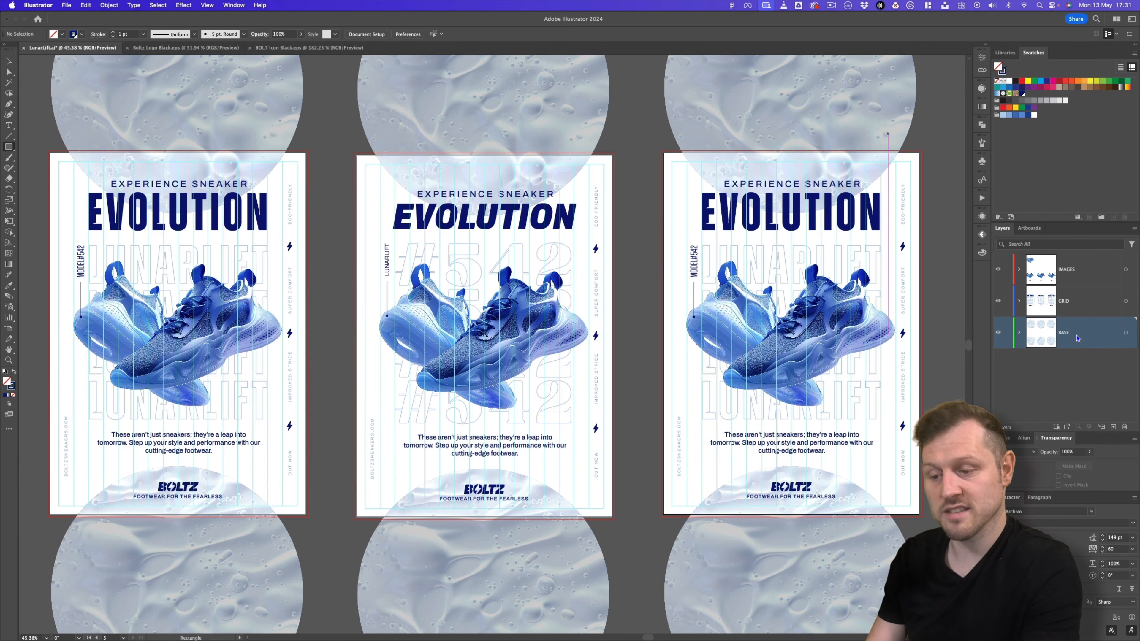
pyautogui.moveTo(660, 150); pyautogui.dragTo(922, 517)
pyautogui.press('z')
pyautogui.moveTo(801, 269); pyautogui.dragTo(611, 275)
pyautogui.press('space')
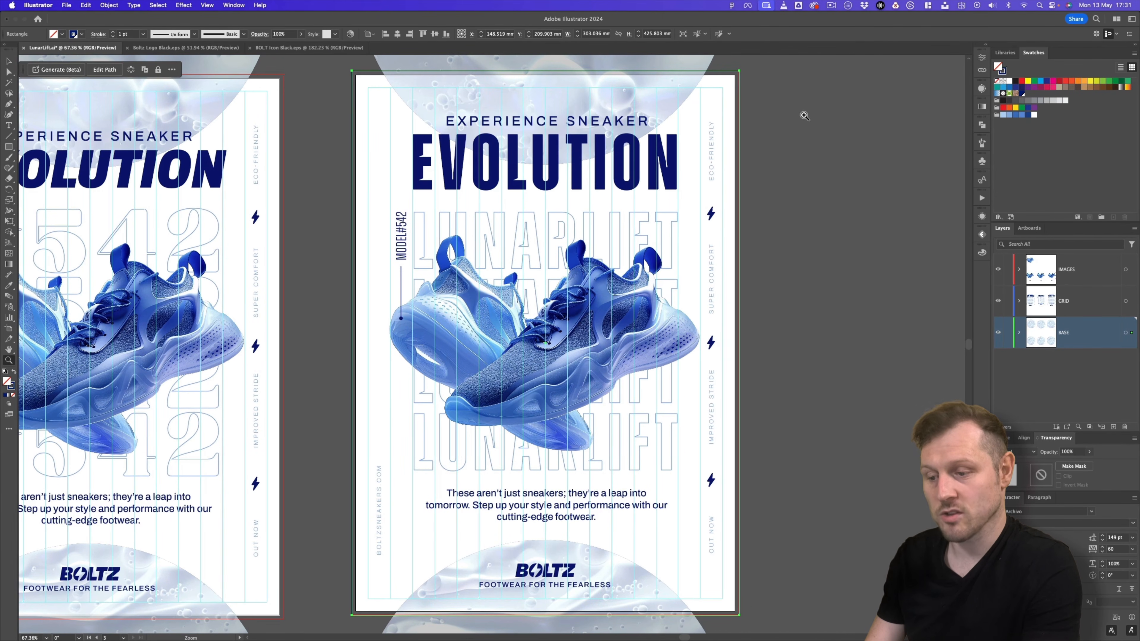
pyautogui.click(1022, 94)
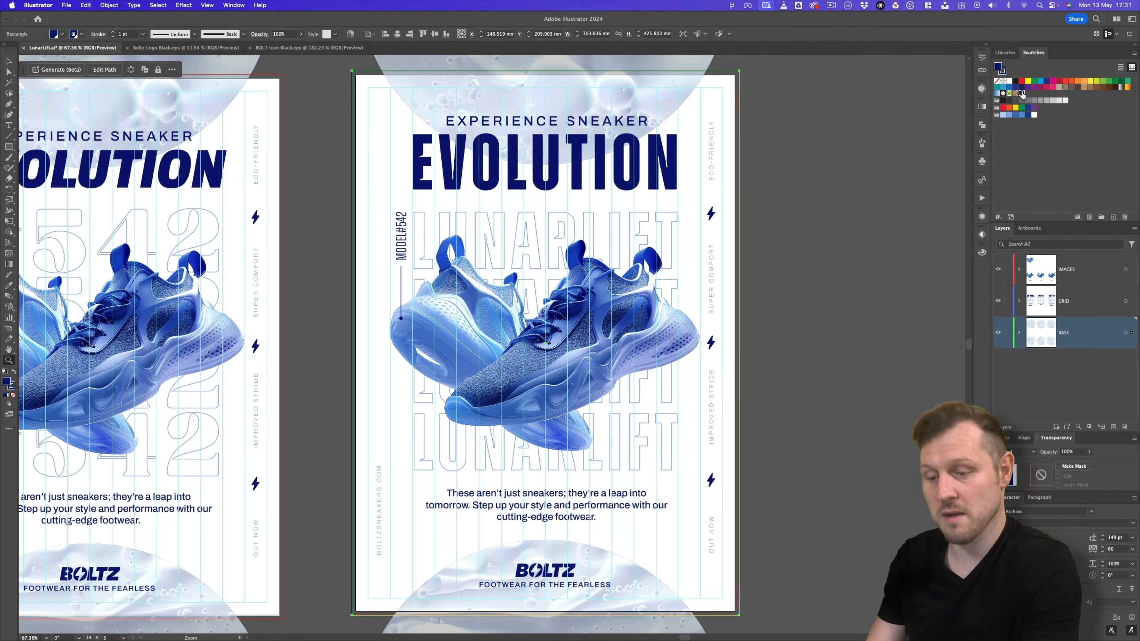
pyautogui.press('v')
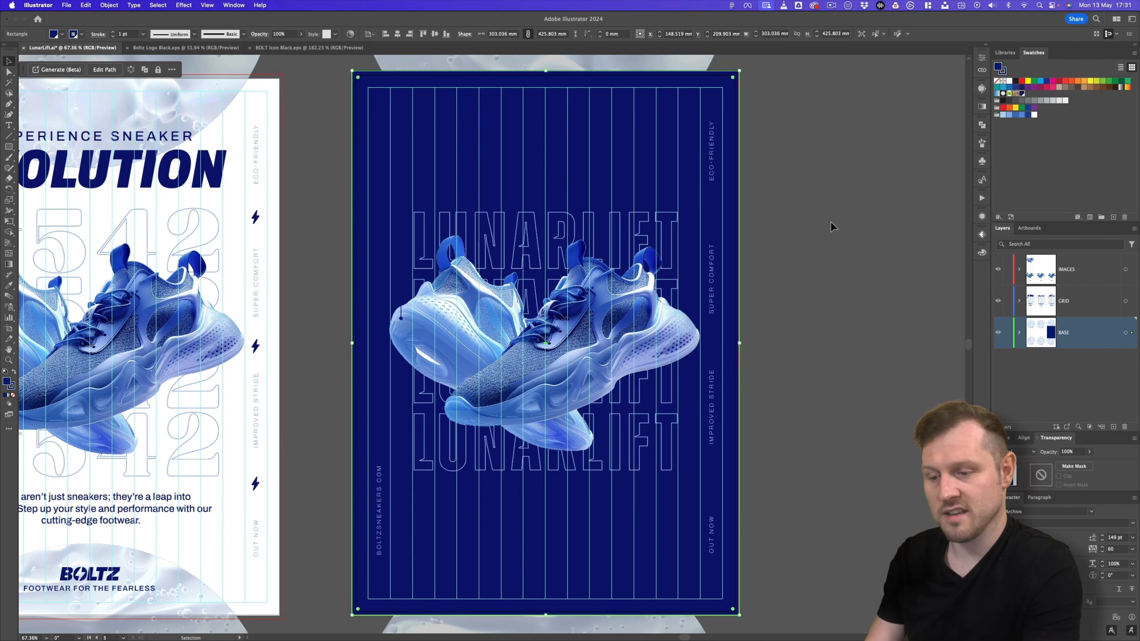
# Send the dark blue rectangle to the back of the BASE layer and darken its fill to 040f33
pyautogui.rightClick(732, 198)
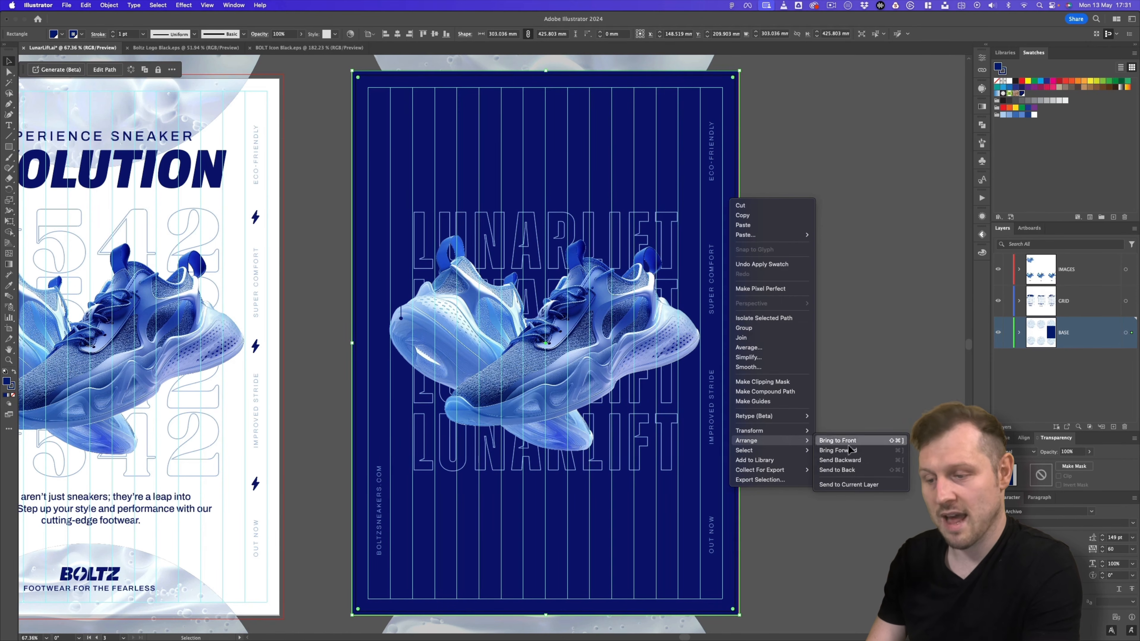
pyautogui.click(855, 470)
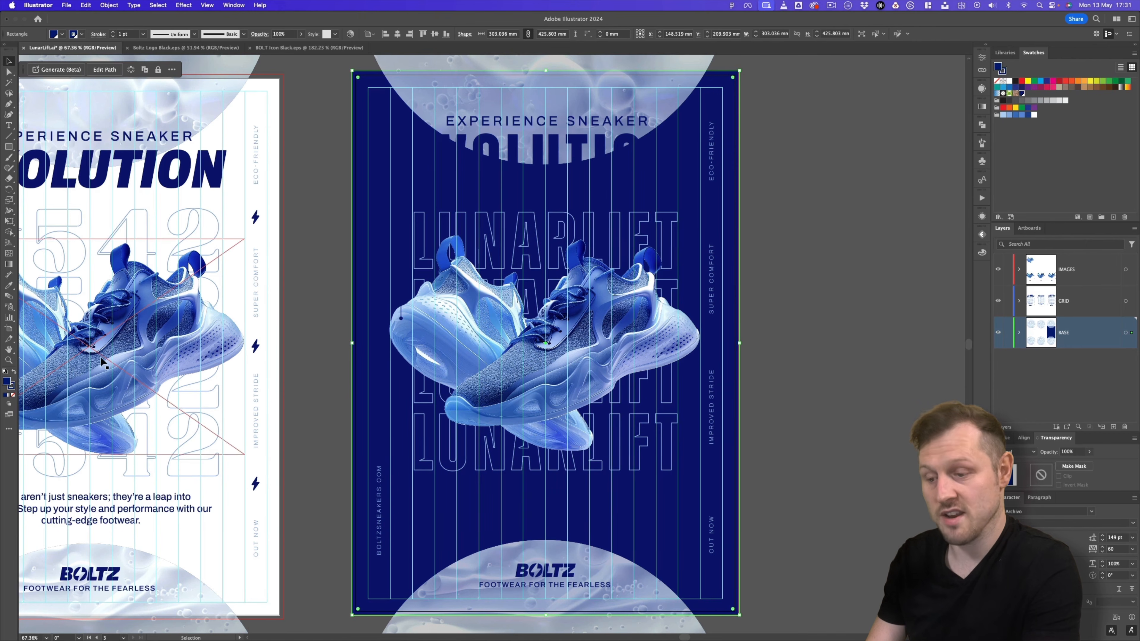
pyautogui.doubleClick(7, 382)
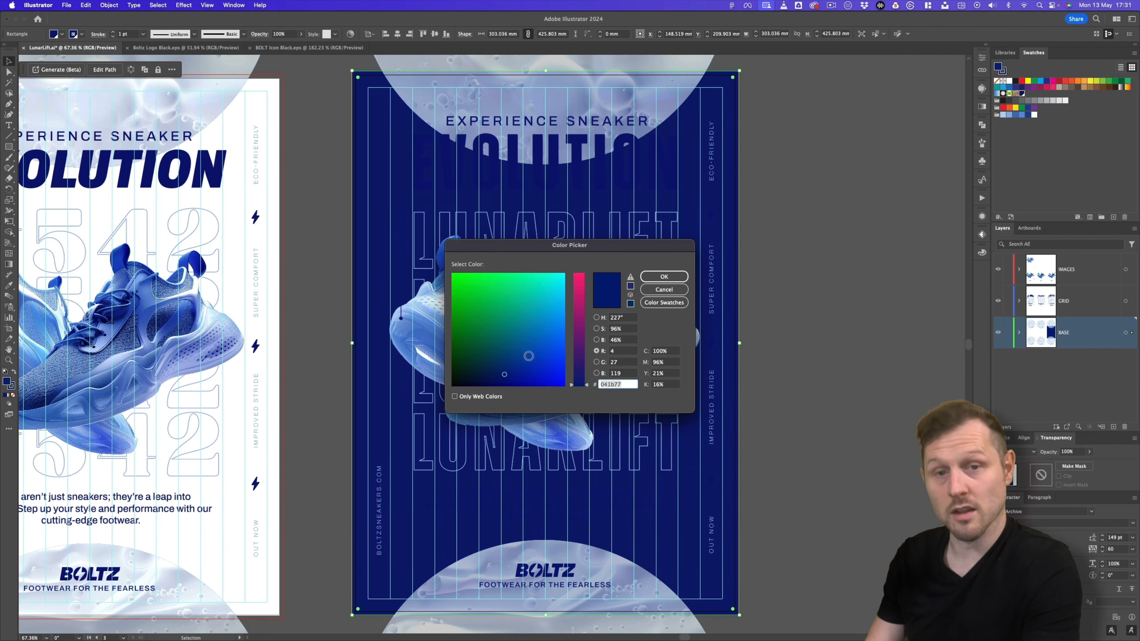
pyautogui.moveTo(505, 374); pyautogui.dragTo(474, 382)
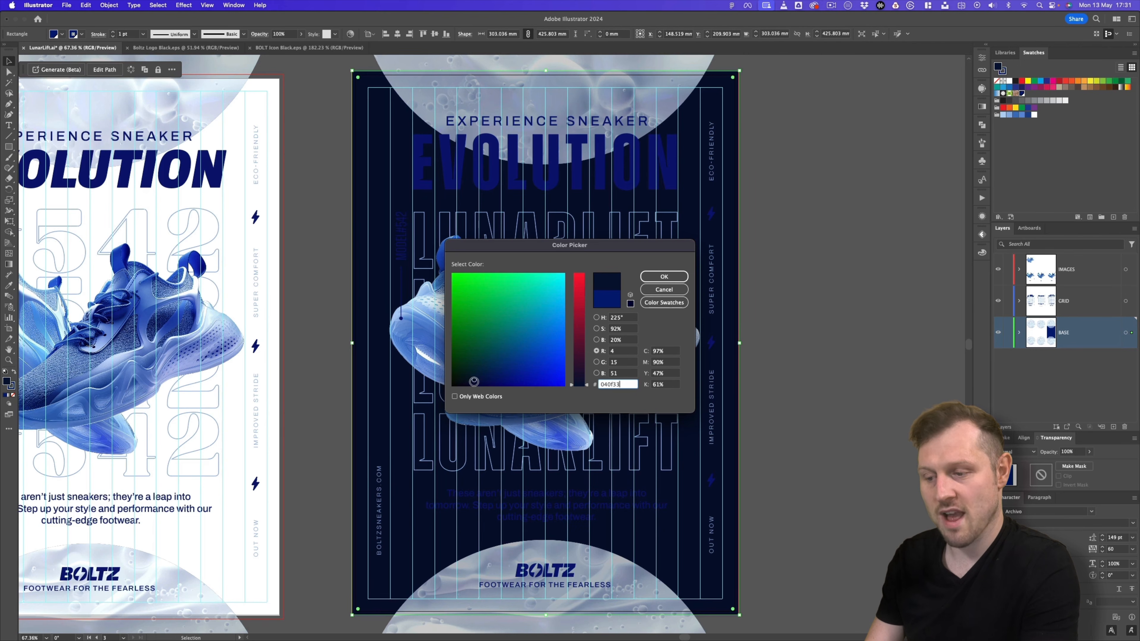
pyautogui.click(663, 275)
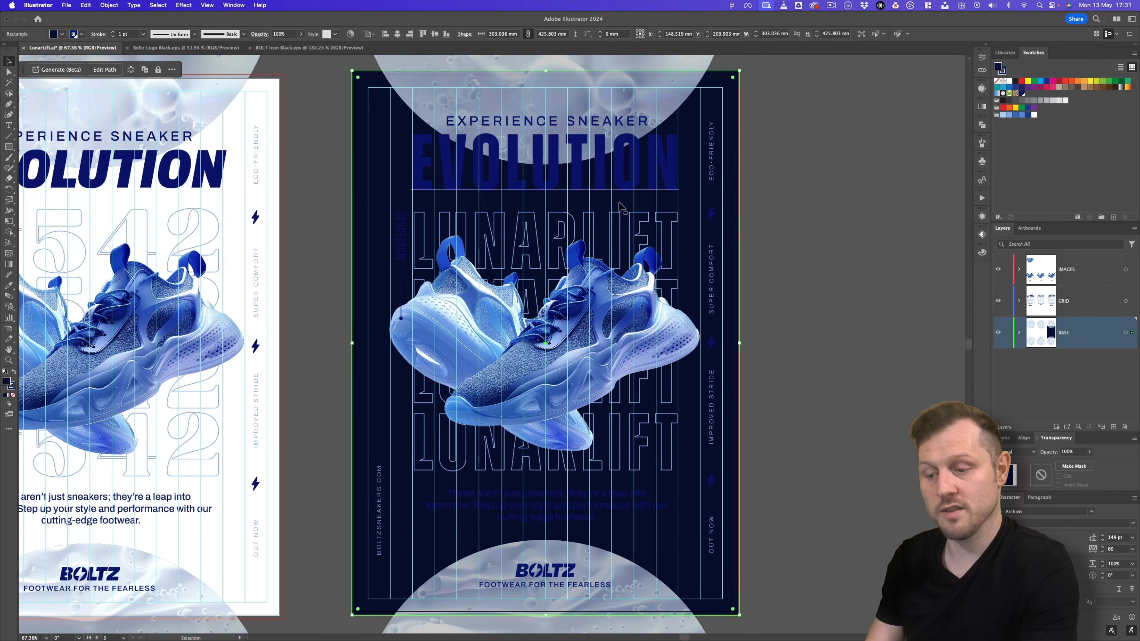
# Deselect the background rectangle and hide the guides
pyautogui.click(816, 241)
pyautogui.press('a')
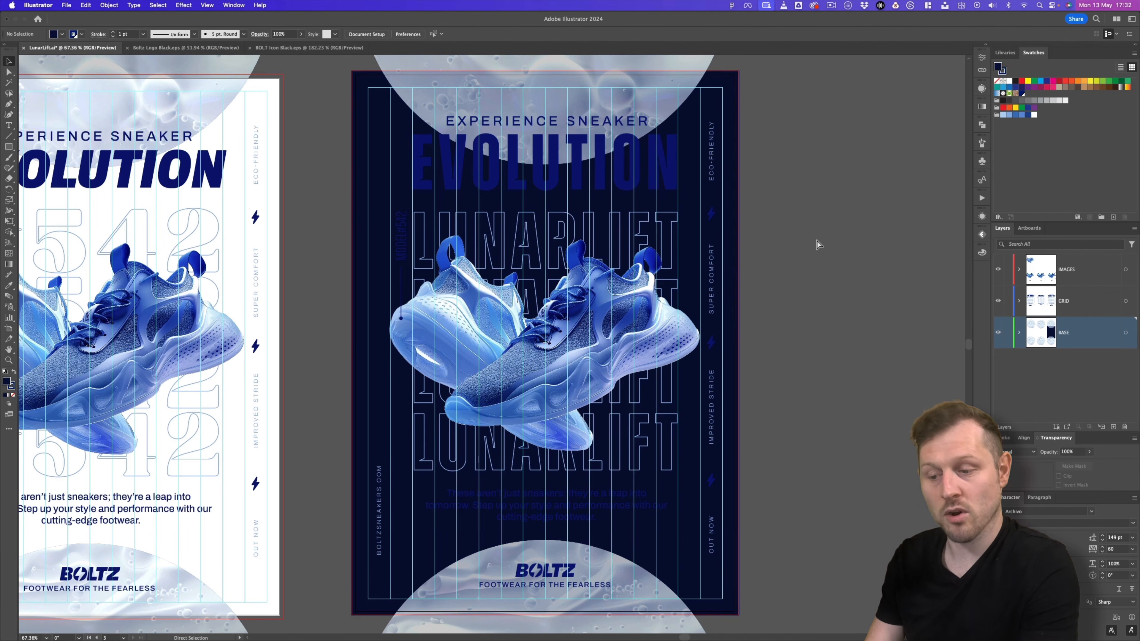
pyautogui.press('super+semicolon')
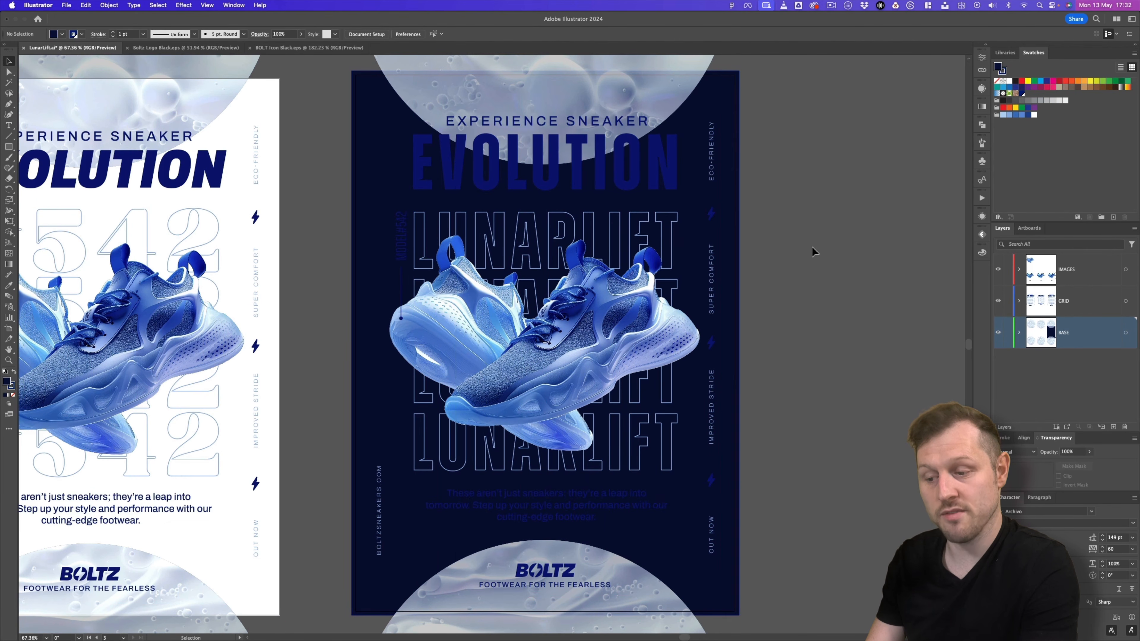
# Fill the dark poster's EVOLUTION heading, MODEL#542 label, website text, vertical side labels and body paragraph with white
pyautogui.click(662, 180)
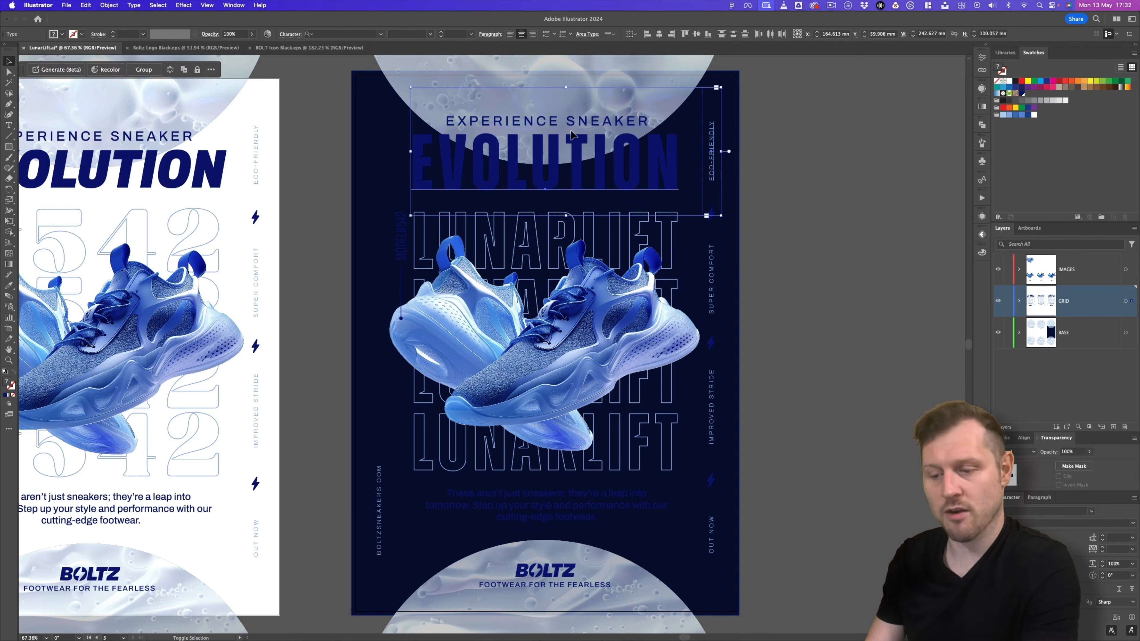
pyautogui.keyDown('shift'); pyautogui.click(401, 236); pyautogui.keyUp('shift')
pyautogui.keyDown('shift'); pyautogui.click(379, 490); pyautogui.keyUp('shift')
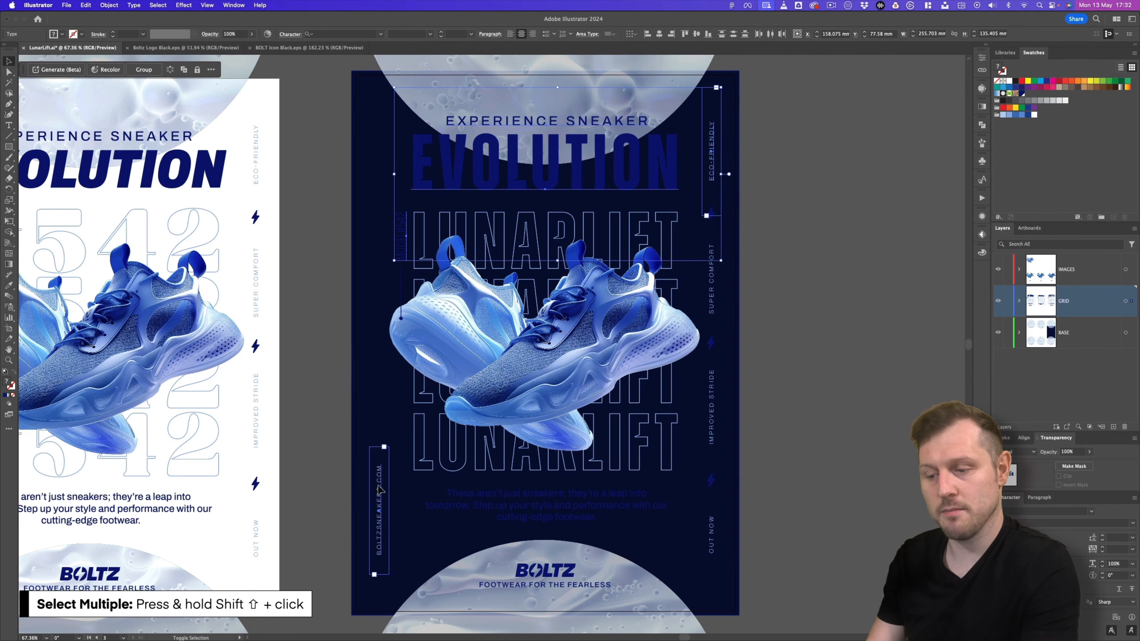
pyautogui.keyDown('shift'); pyautogui.click(711, 406); pyautogui.keyUp('shift')
pyautogui.keyDown('shift'); pyautogui.click(618, 514); pyautogui.keyUp('shift')
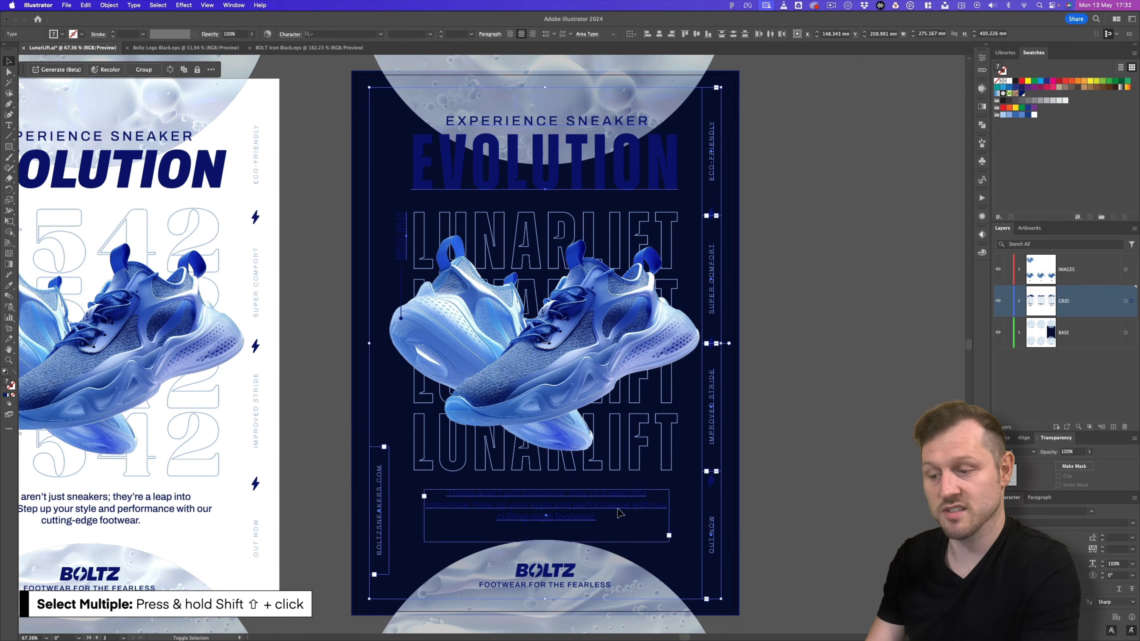
pyautogui.click(1010, 80)
pyautogui.click(829, 280)
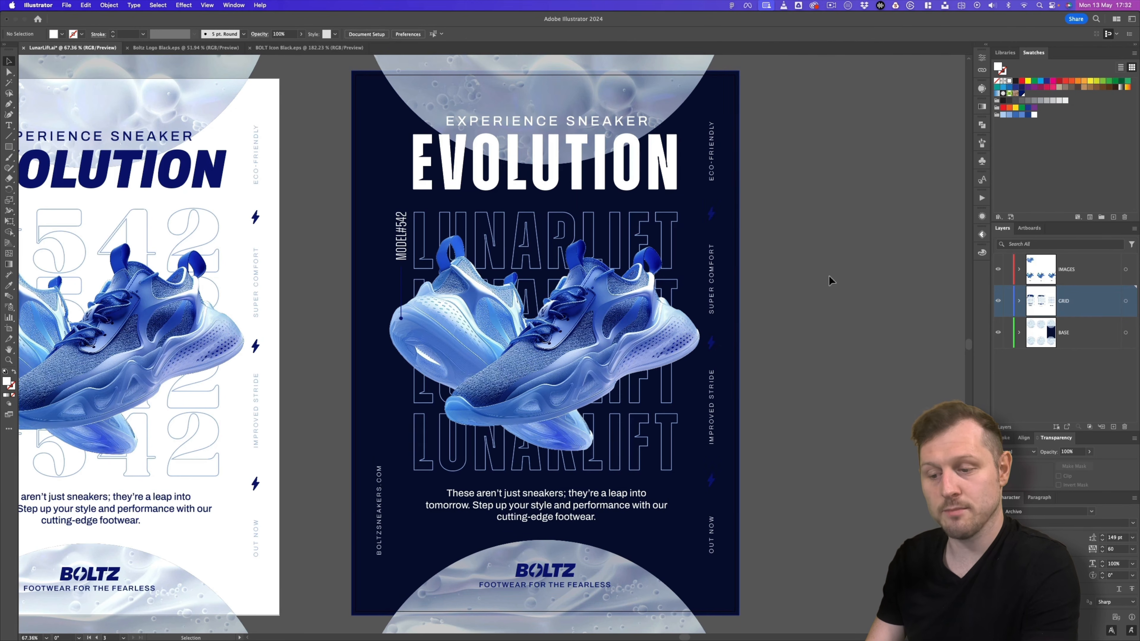
# Fill the dark poster's BOLTZ logo and tagline with white, and set the stroke of the line below MODEL#542 to white
pyautogui.click(539, 573)
pyautogui.keyDown('shift'); pyautogui.click(561, 585); pyautogui.keyUp('shift')
pyautogui.click(1010, 81)
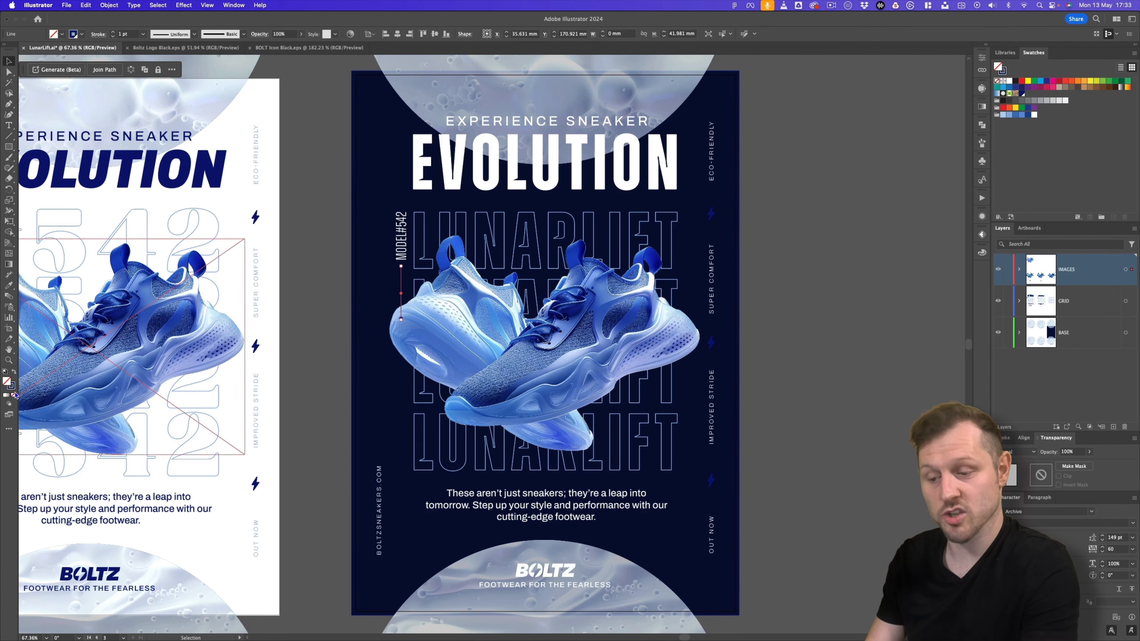
pyautogui.click(13, 389)
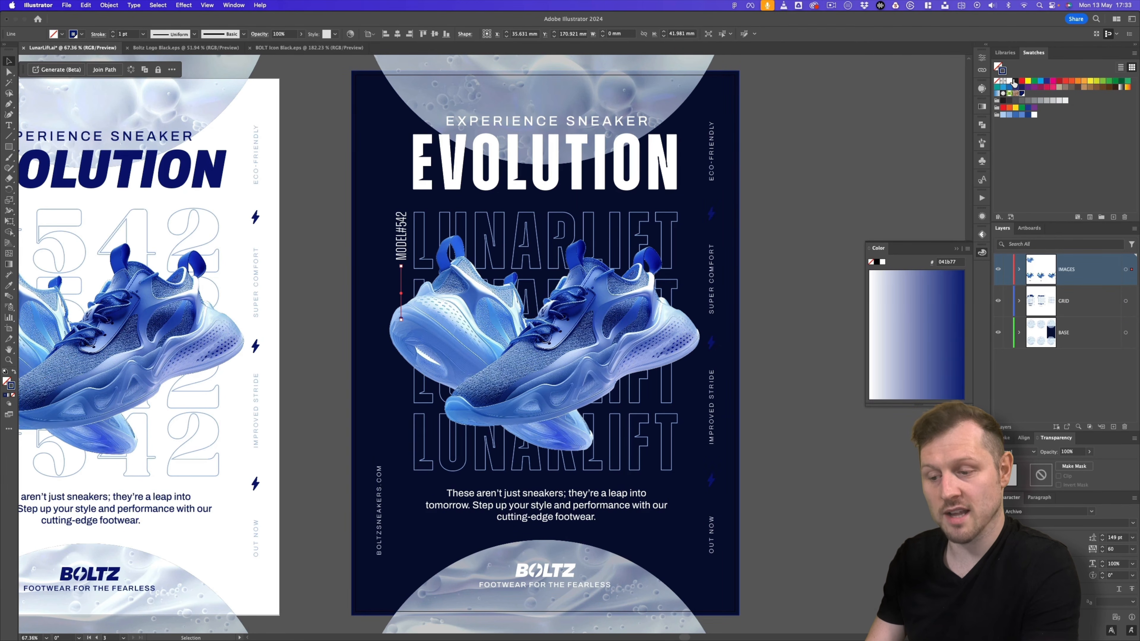
pyautogui.click(1010, 83)
pyautogui.click(958, 251)
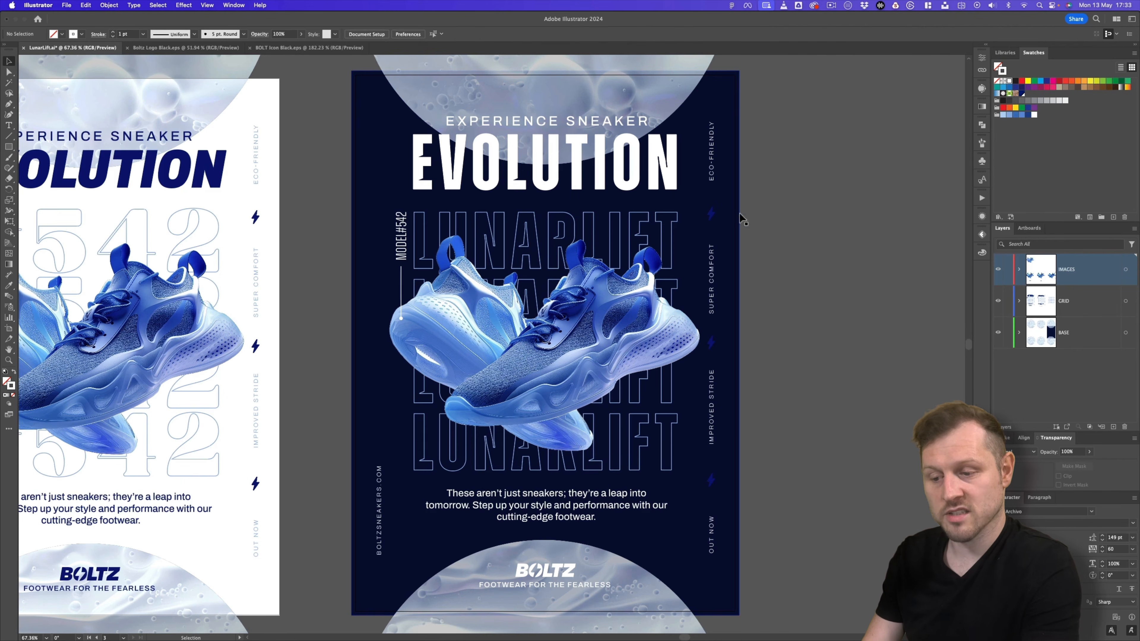
# Fill the lightning bolt icons on the dark poster with the light blue swatch and deselect them
pyautogui.click(711, 213)
pyautogui.keyDown('shift'); pyautogui.click(712, 477); pyautogui.keyUp('shift')
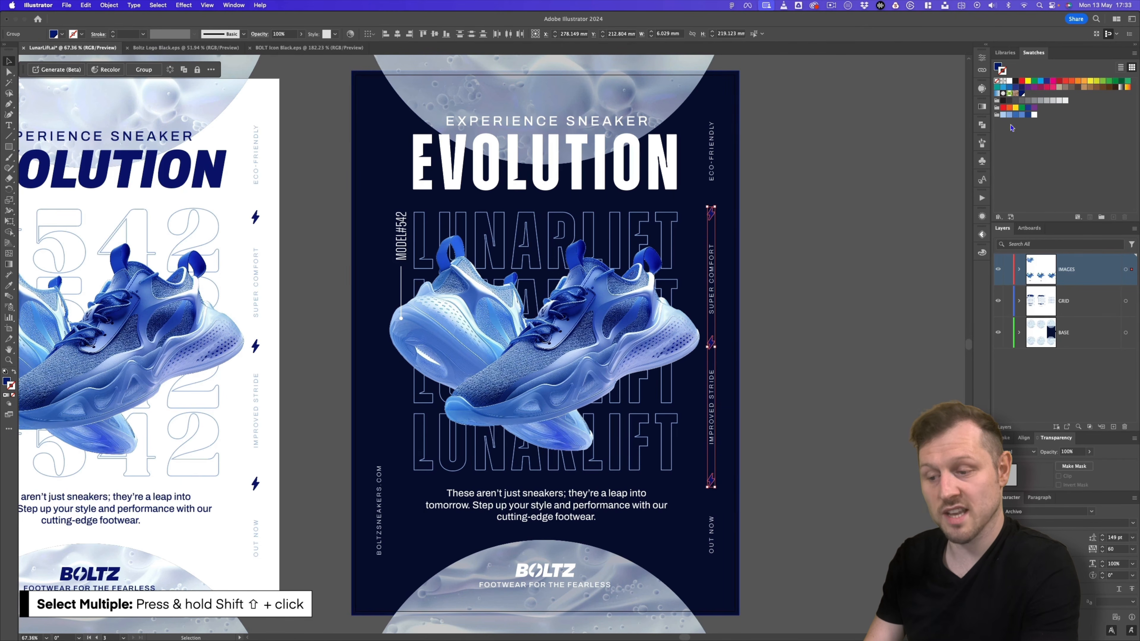
pyautogui.click(1022, 115)
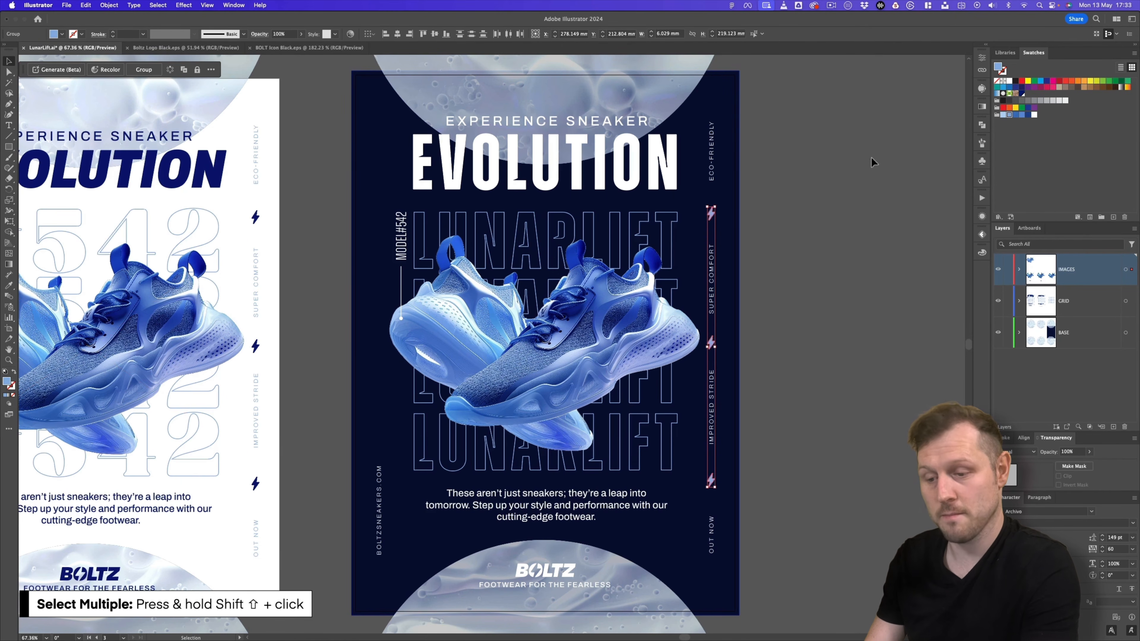
pyautogui.press('super+shift+a')
# Turn on Trim View and frame all three posters side by side to compare them
pyautogui.press('super+shift+t')
pyautogui.moveTo(661, 294); pyautogui.dragTo(683, 294)
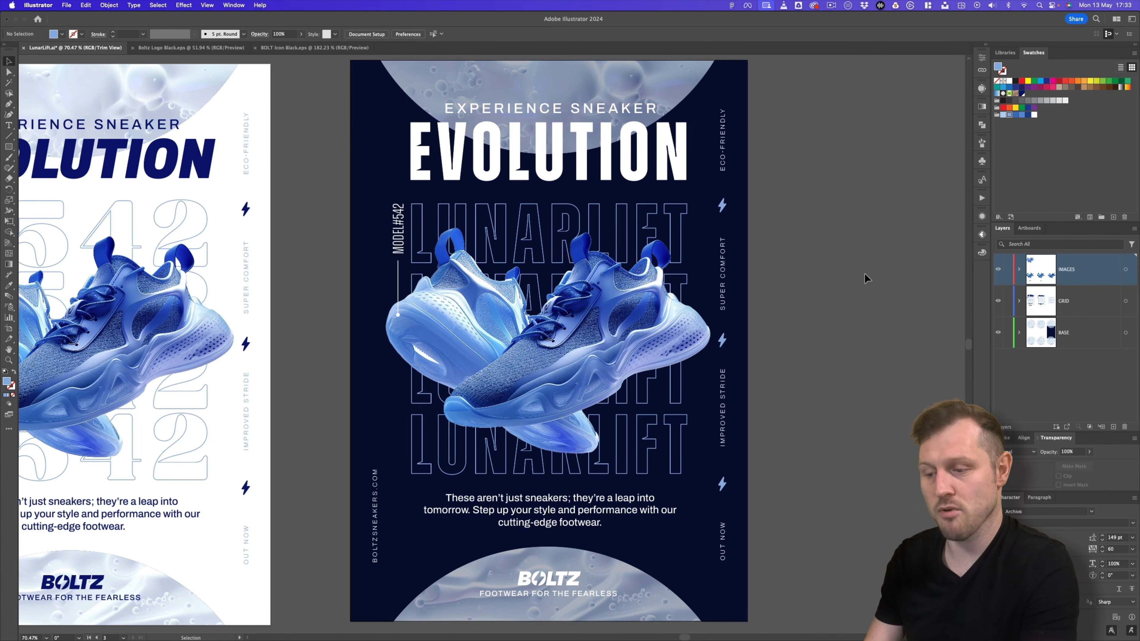
pyautogui.press('a')
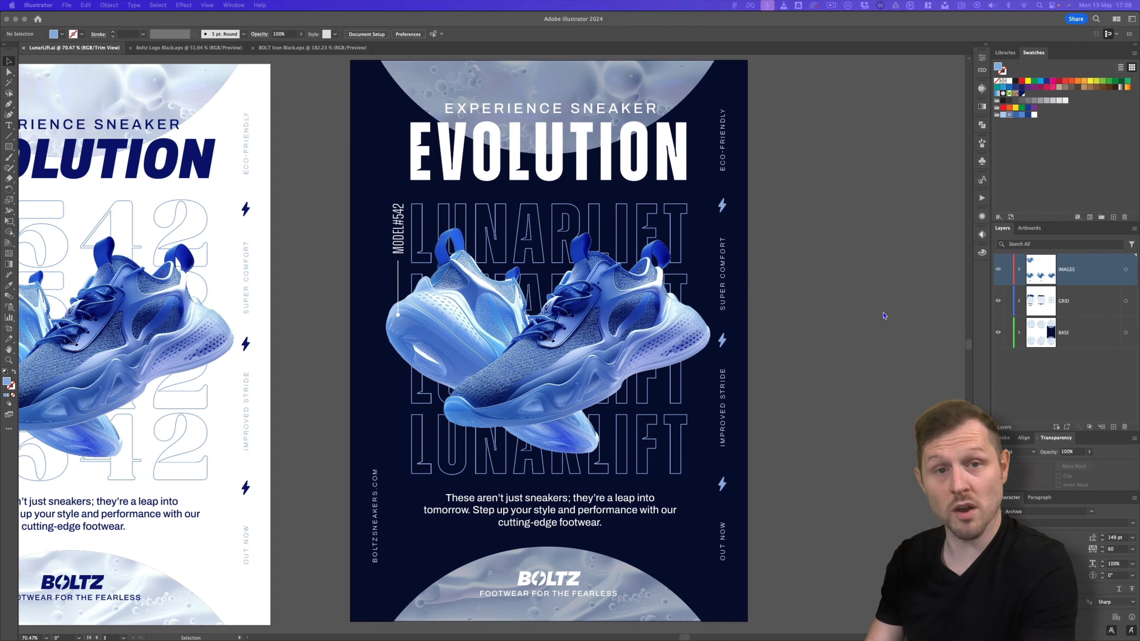
pyautogui.press('z')
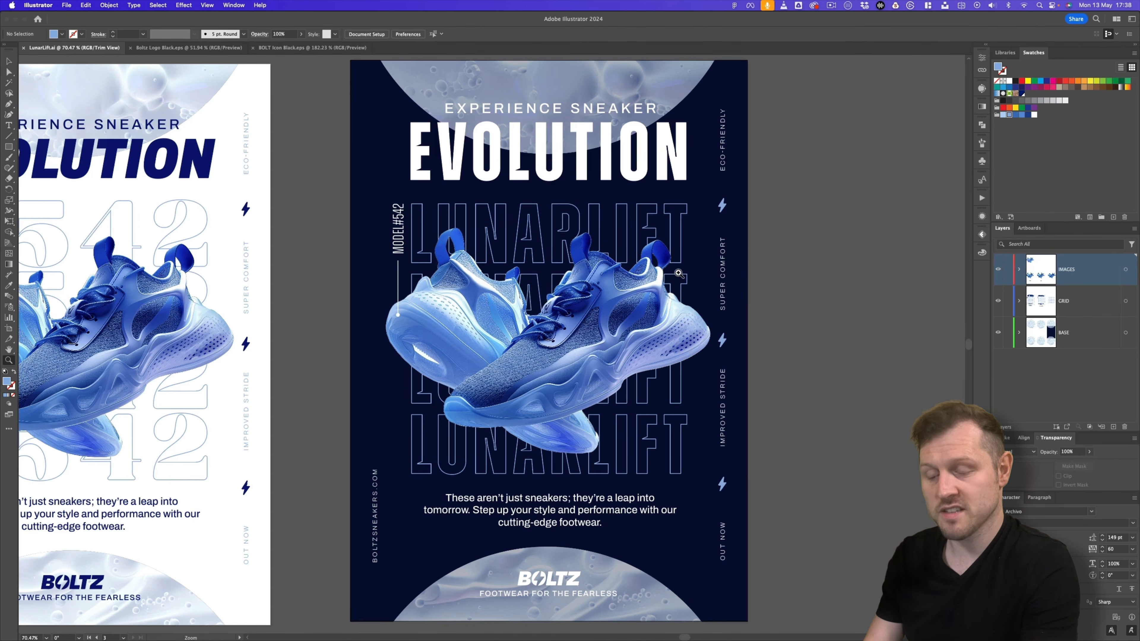
pyautogui.moveTo(669, 270); pyautogui.dragTo(745, 308)
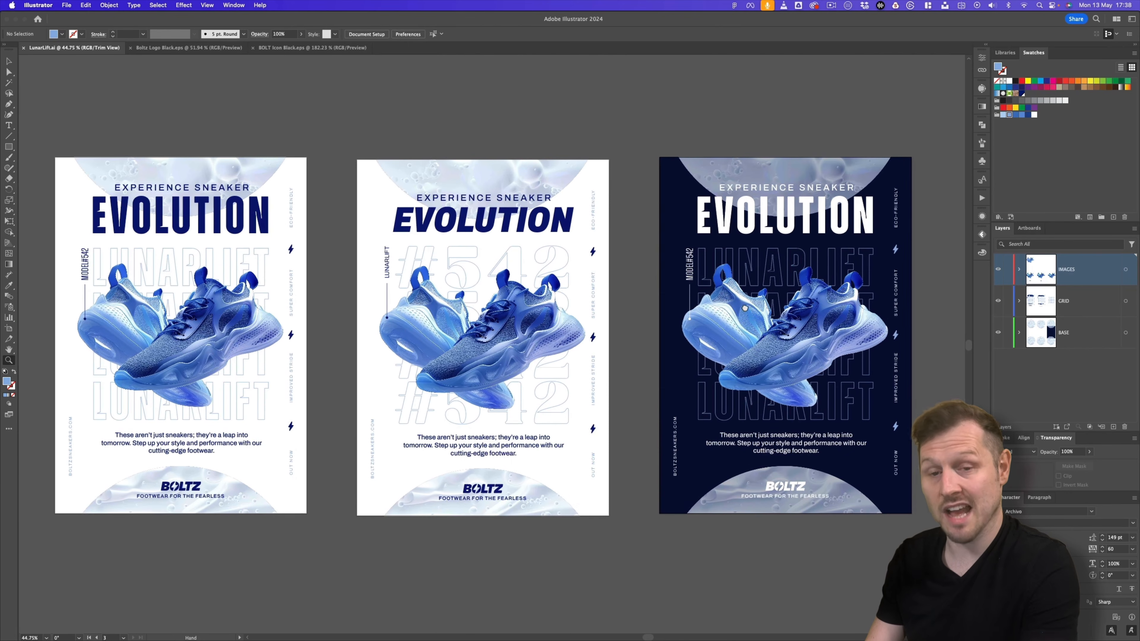
# Start saving a copy of the document in the PDFs folder within 2 - Concept & Design / 2 - Design
pyautogui.click(67, 5)
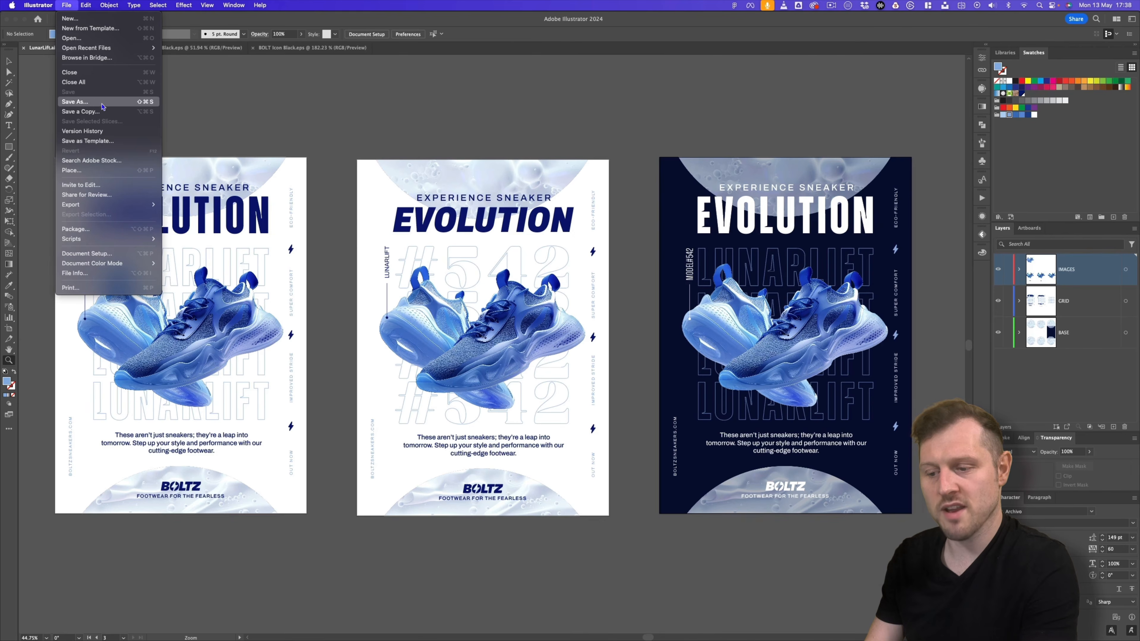
pyautogui.click(90, 112)
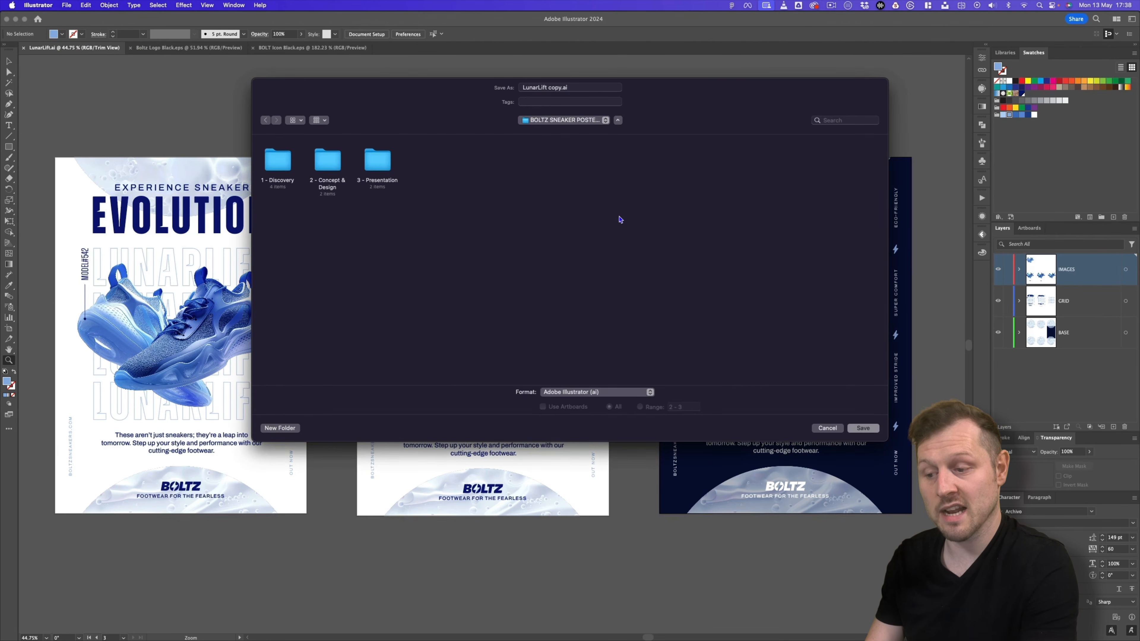
pyautogui.doubleClick(333, 164)
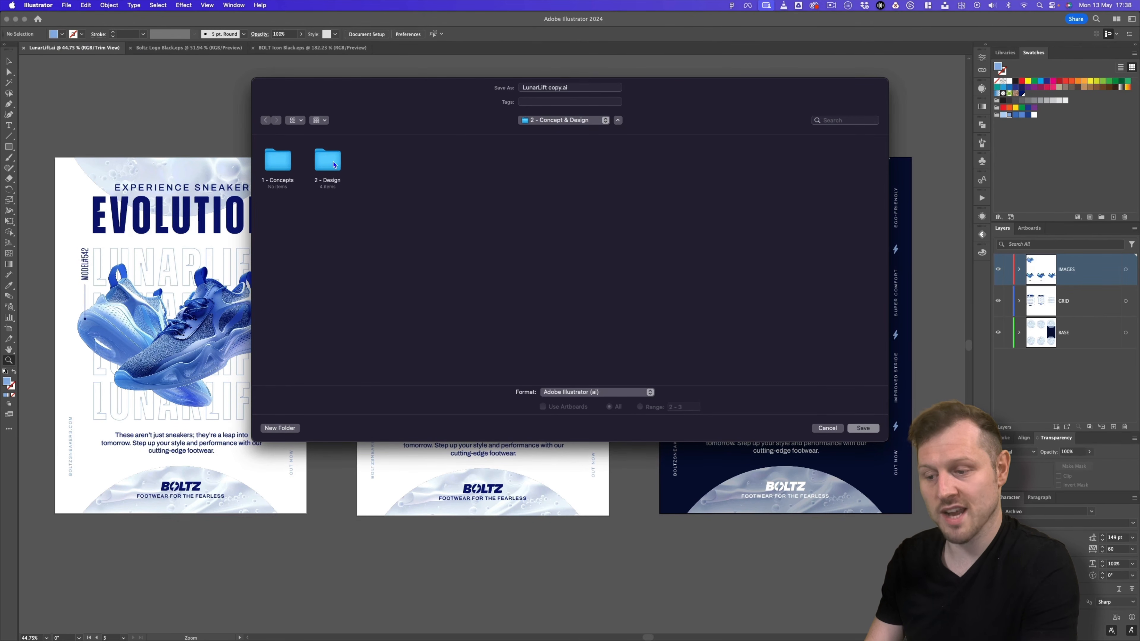
pyautogui.doubleClick(333, 164)
pyautogui.doubleClick(426, 170)
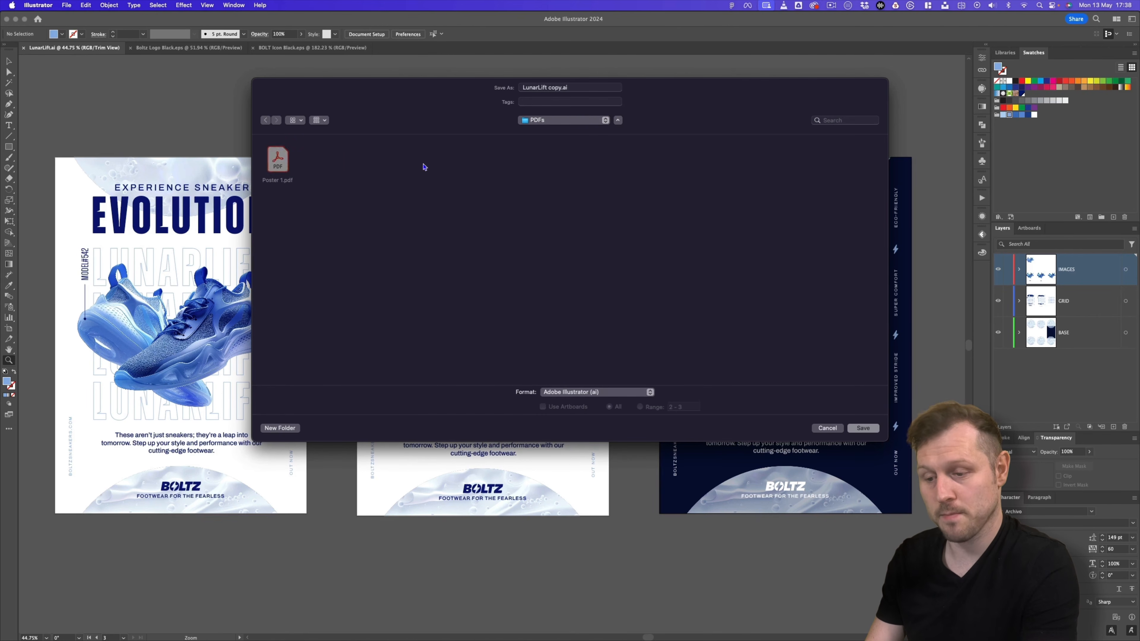
# Name the copy LunarLift Poster, choose the Adobe PDF format with artboard range 2-3, and continue to the PDF options
pyautogui.click(561, 87)
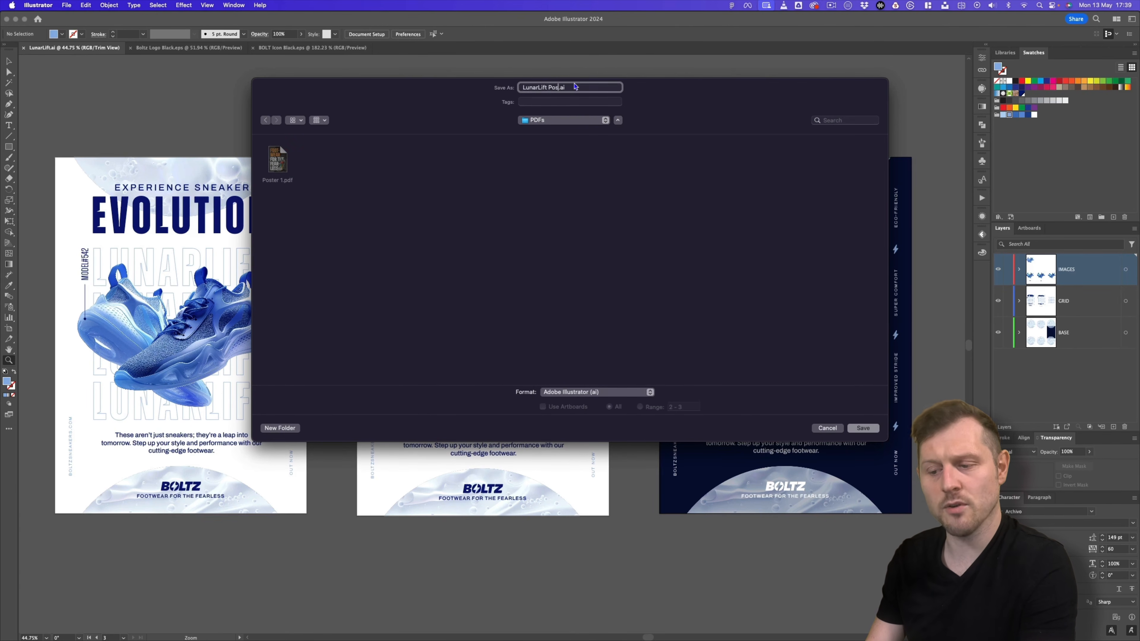
pyautogui.click(601, 396)
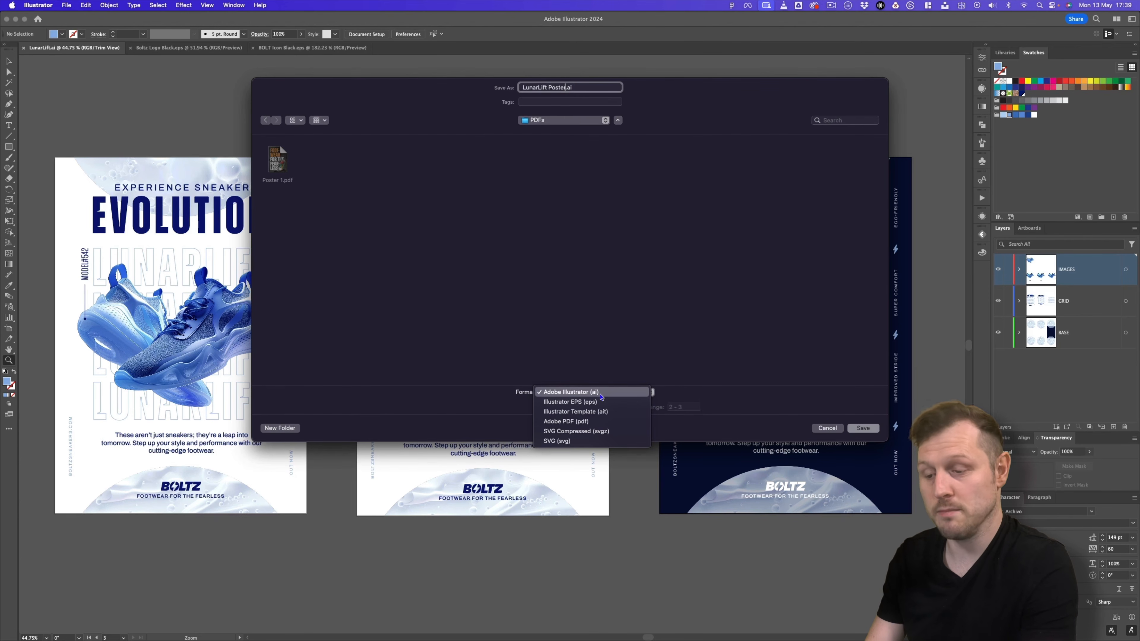
pyautogui.click(612, 422)
pyautogui.click(640, 407)
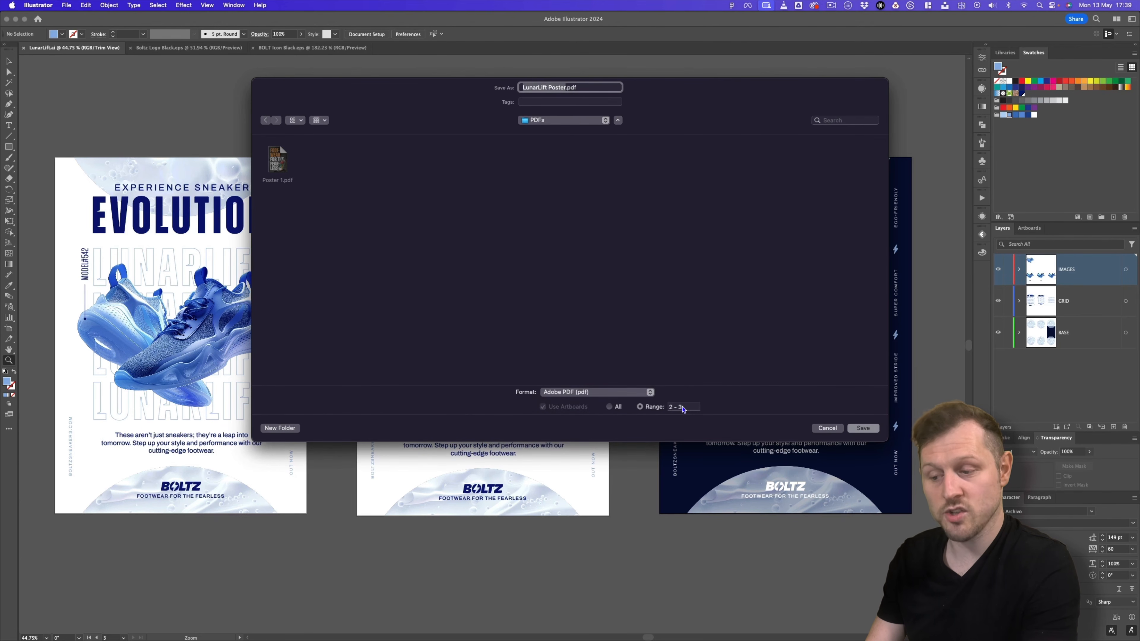
pyautogui.click(863, 428)
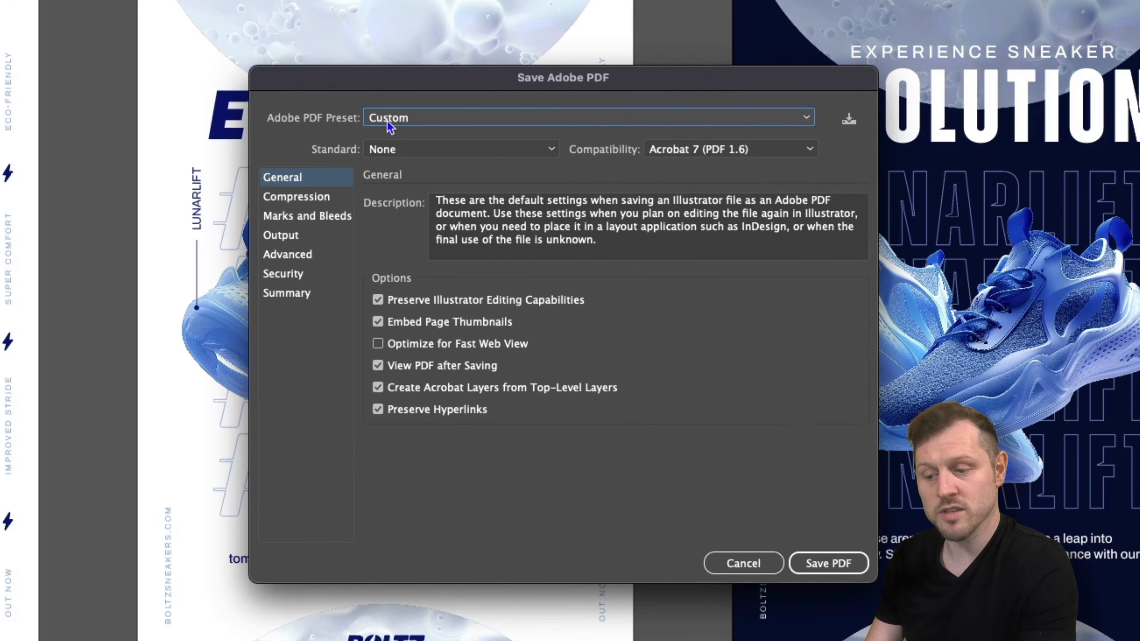
# Save the PDF with the High Quality Print preset, adding trim marks and using the document bleed settings
pyautogui.click(485, 225)
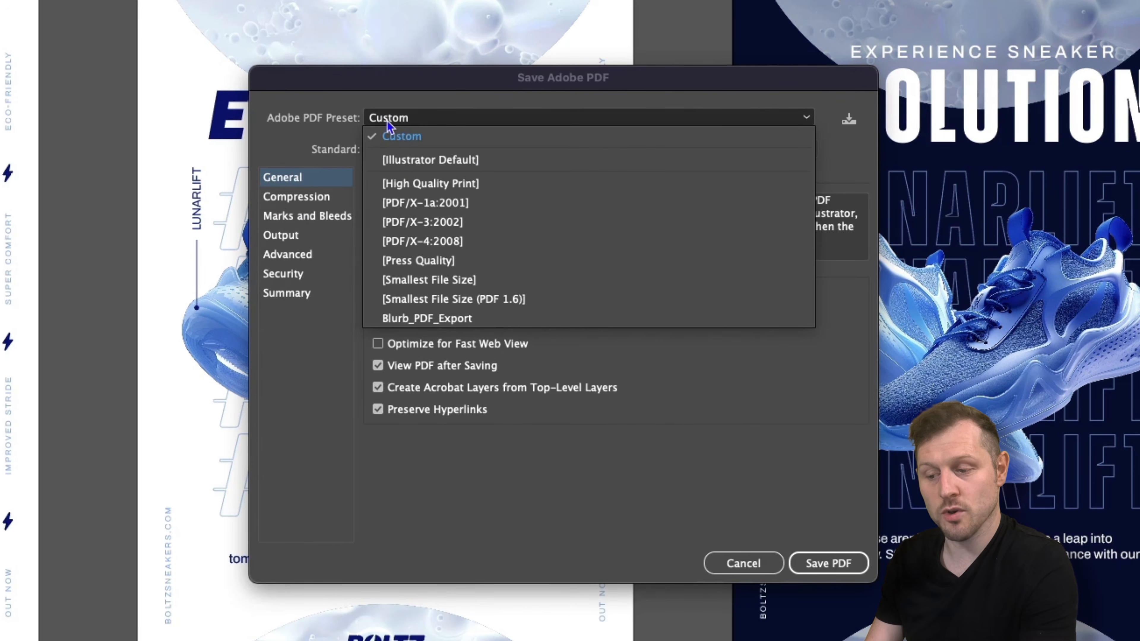
pyautogui.click(476, 183)
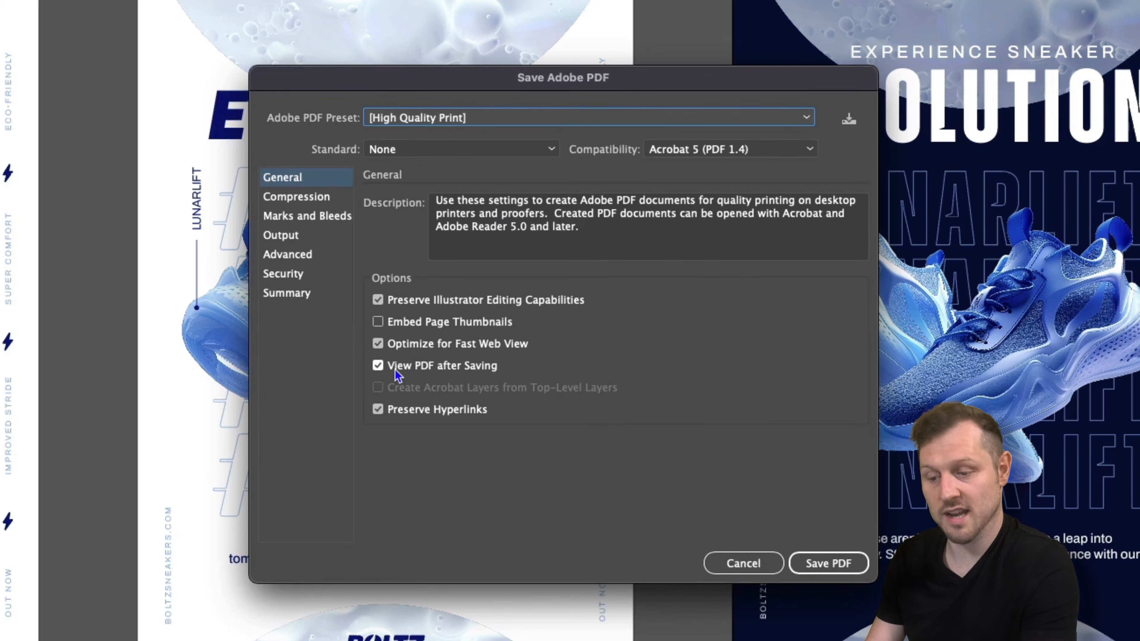
pyautogui.click(322, 220)
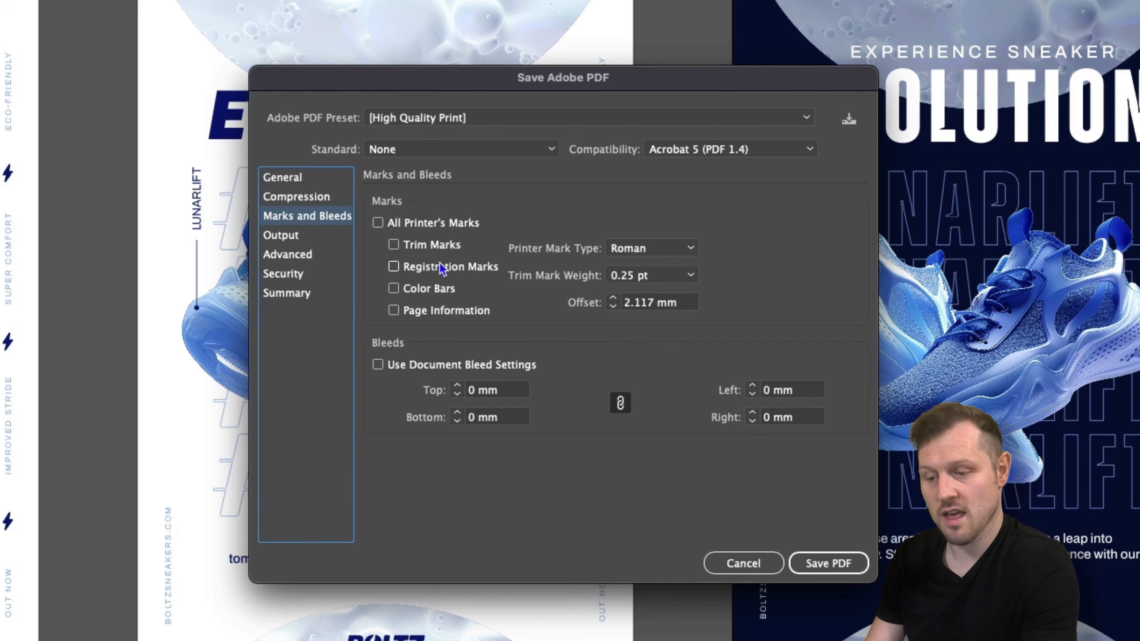
pyautogui.click(394, 245)
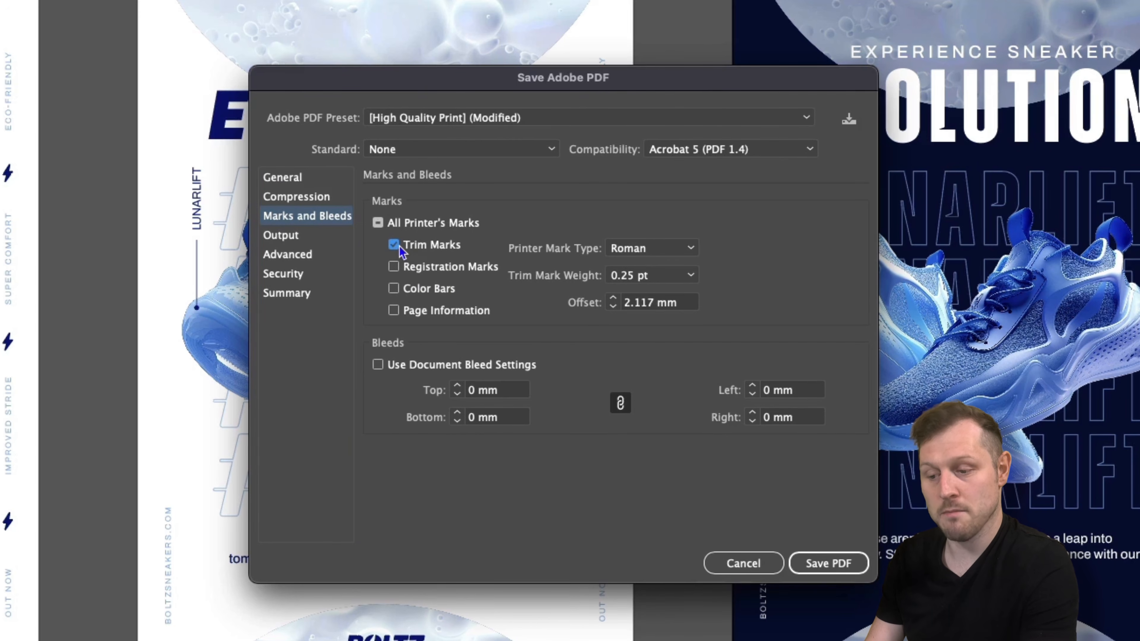
pyautogui.click(378, 366)
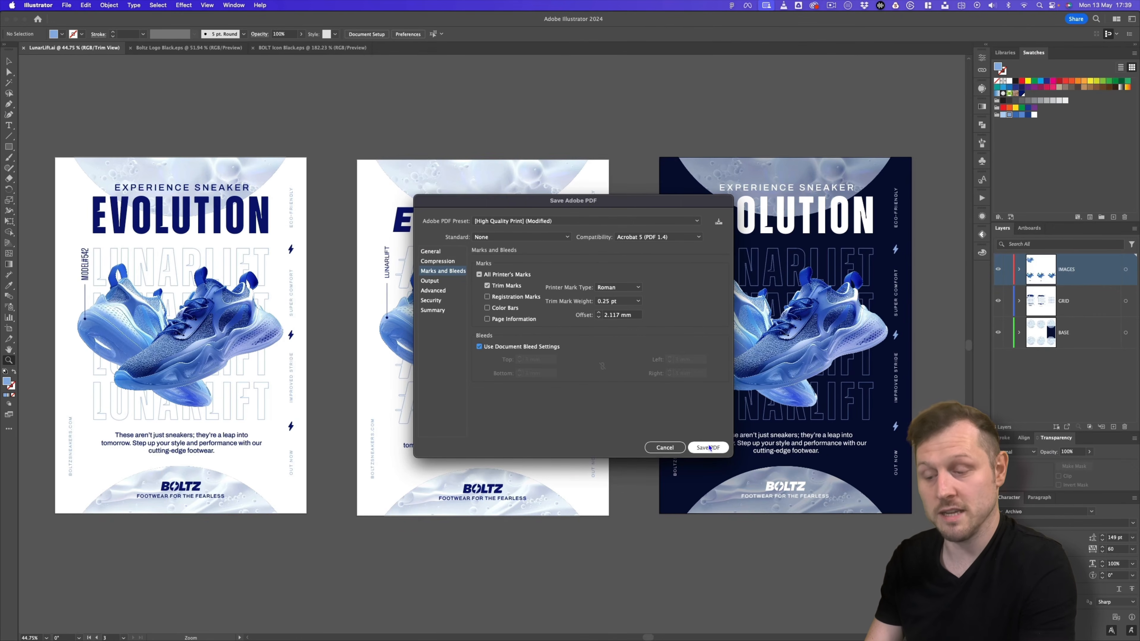
pyautogui.click(709, 447)
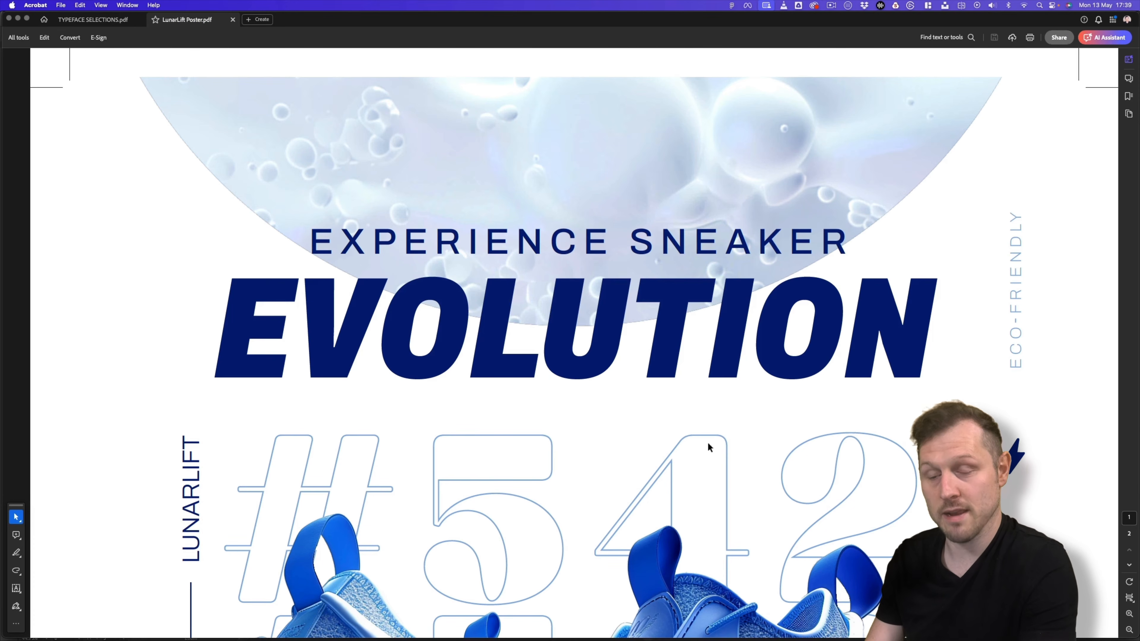
# Fit the exported PDF to page height in Acrobat, show the page thumbnails, and view the dark poster on page 2
pyautogui.click(101, 5)
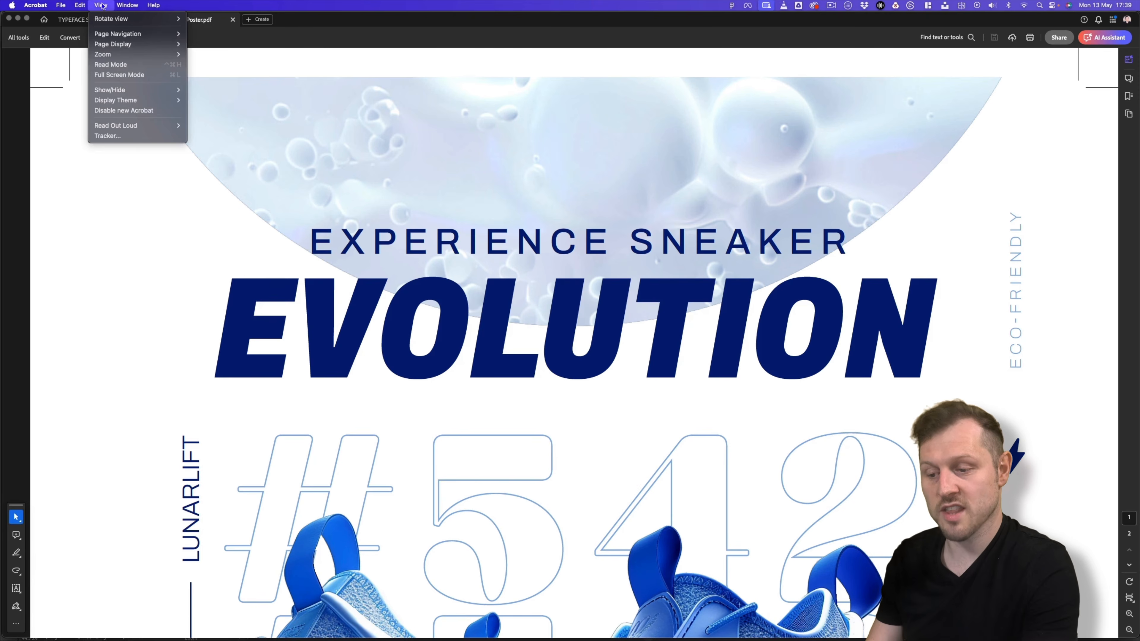
pyautogui.moveTo(126, 58)
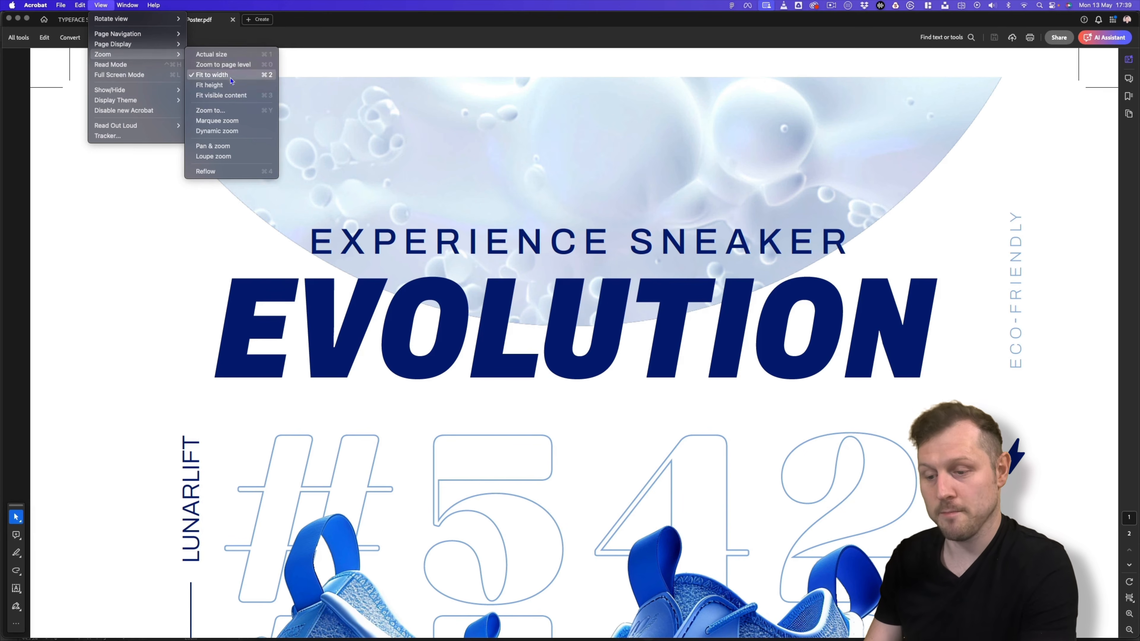
pyautogui.click(232, 87)
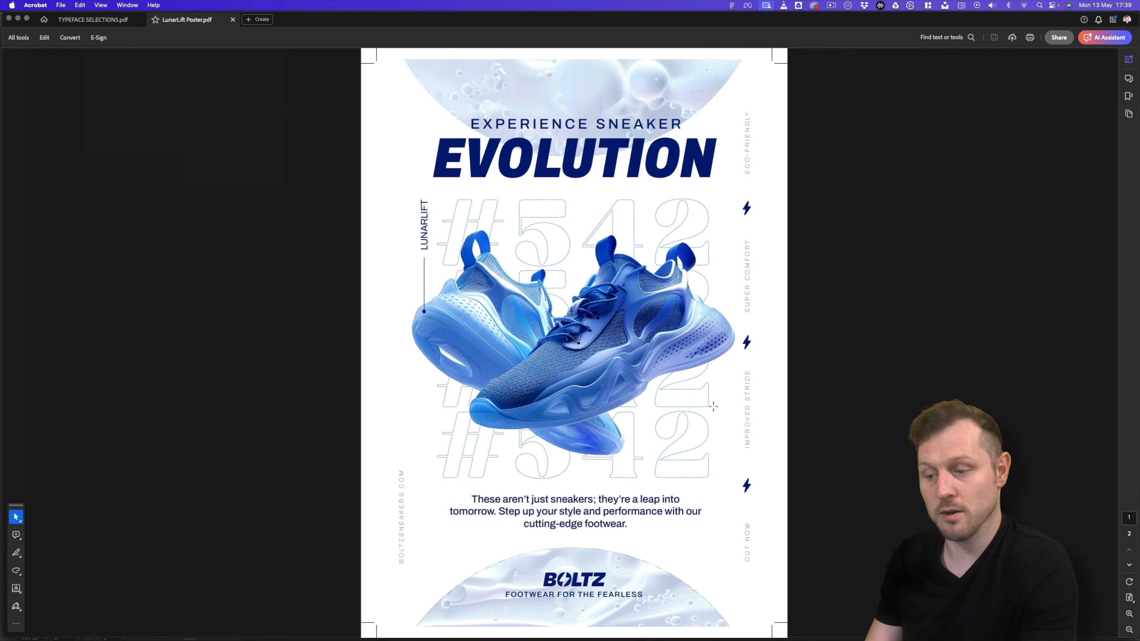
pyautogui.click(1128, 114)
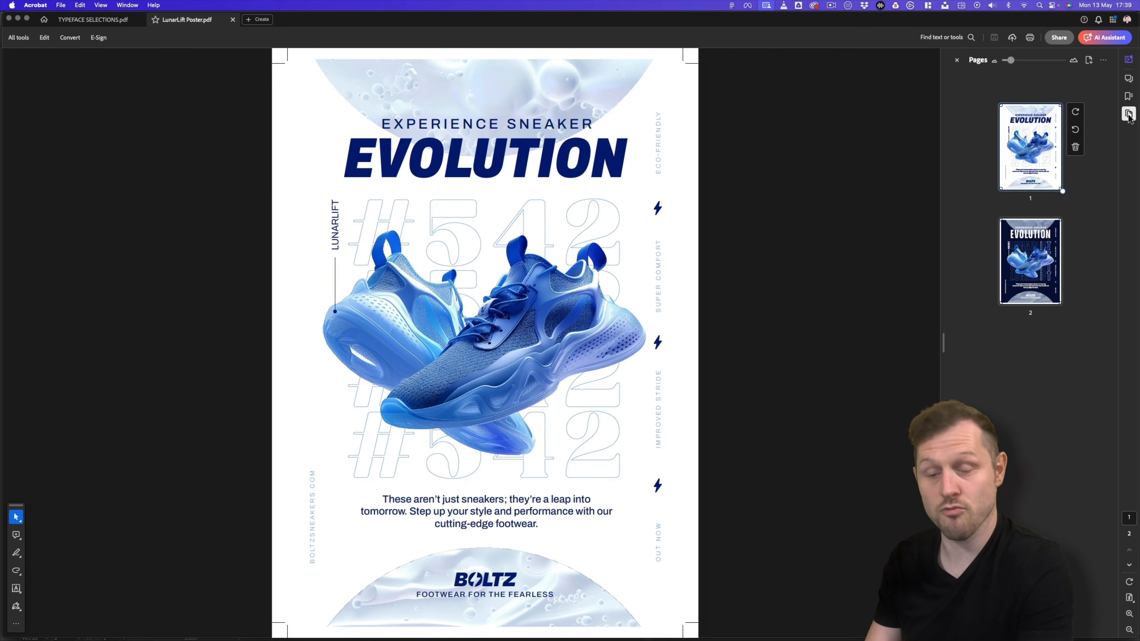
pyautogui.click(1027, 263)
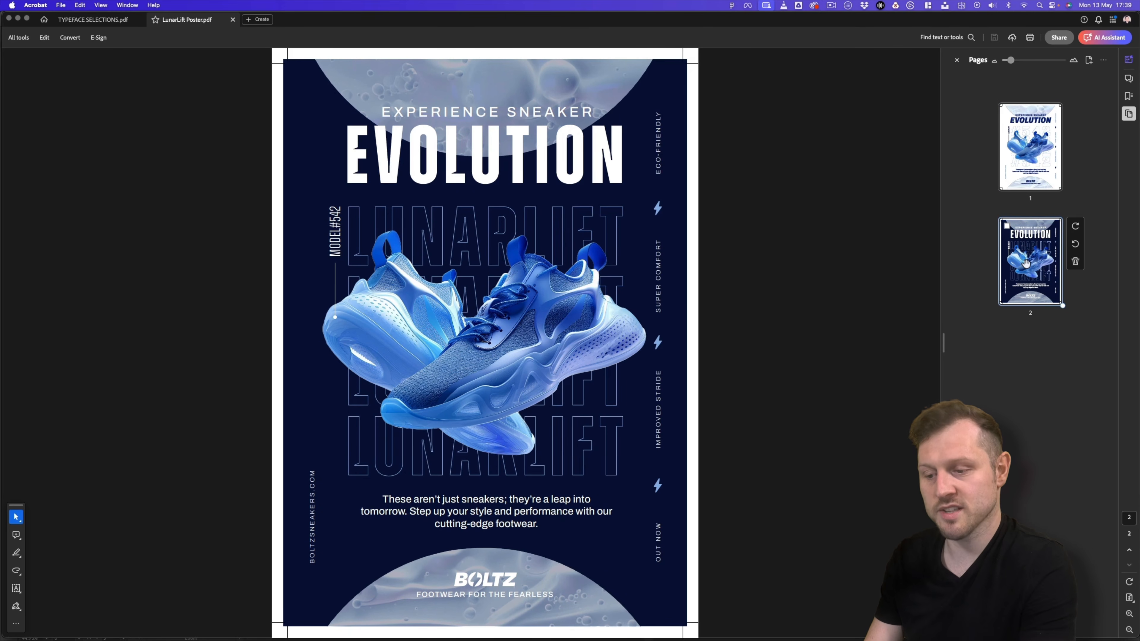